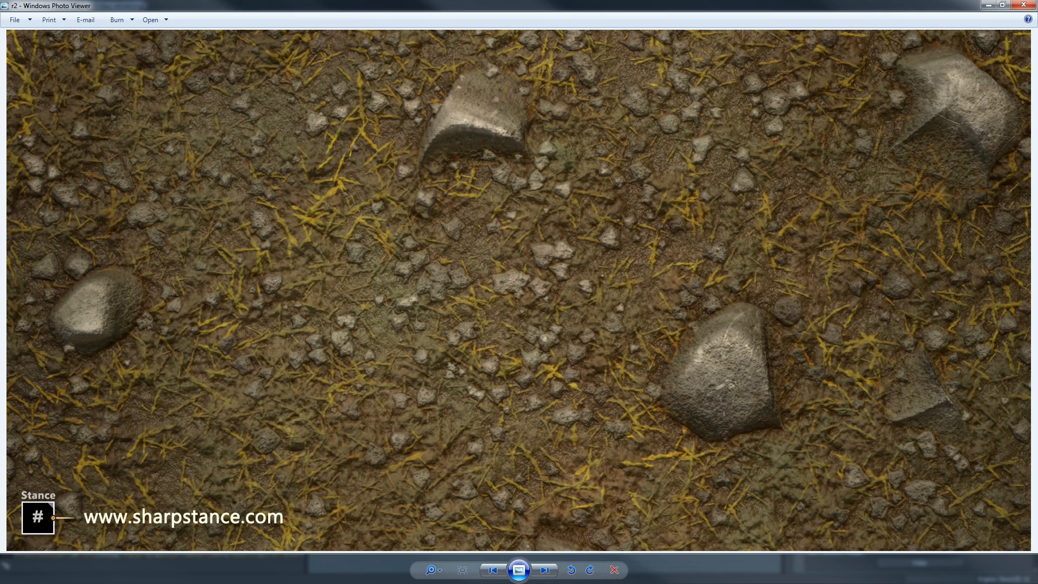
Step: Look through the rendered images of the ground material, then close the image viewer to return to Substance Designer
{"action": "left_click", "coordinate": [543, 570]}
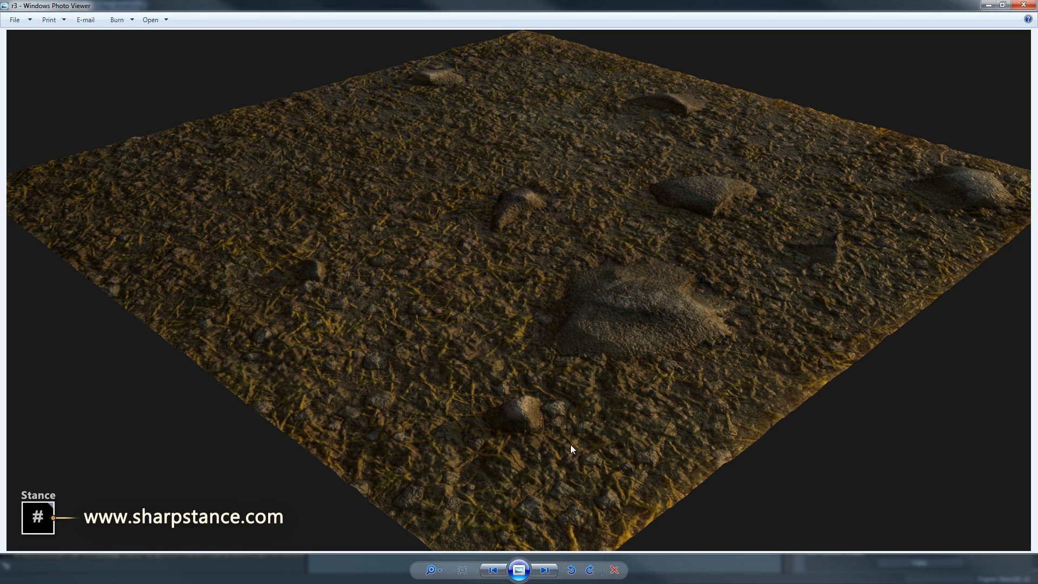
{"action": "left_click", "coordinate": [492, 570]}
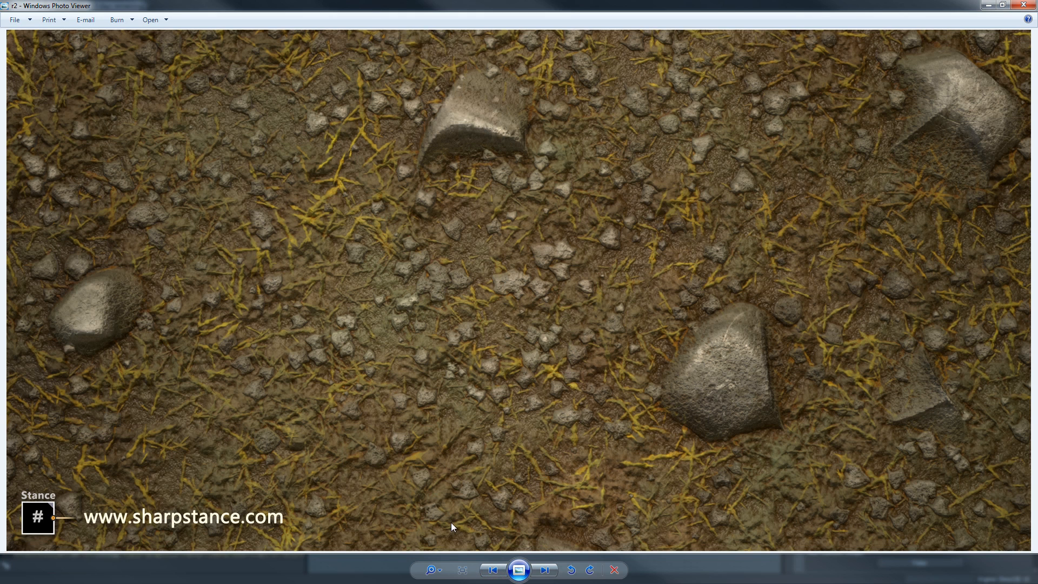
{"action": "left_click", "coordinate": [1024, 5]}
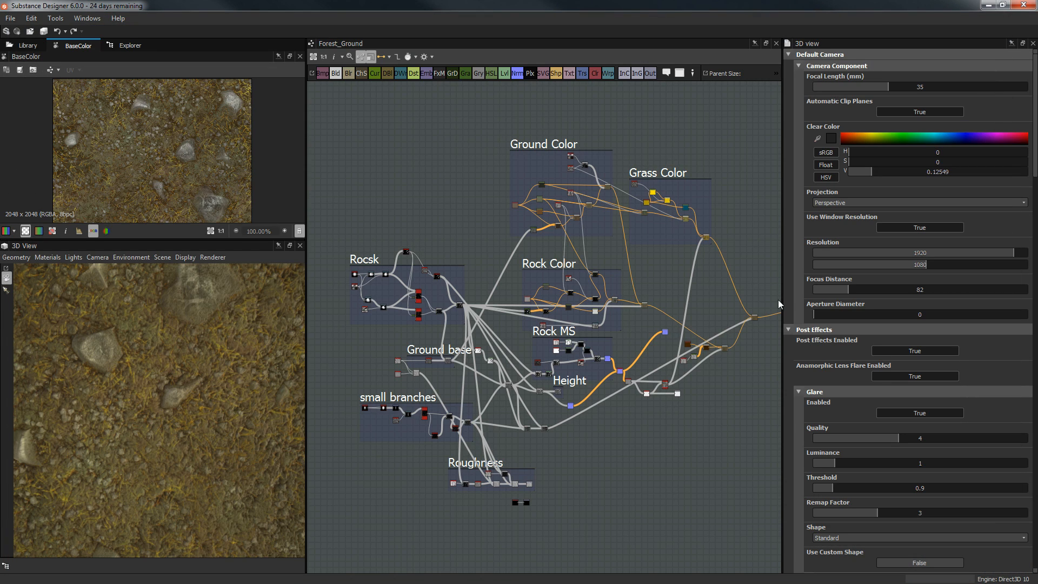
Step: Widen the graph area and examine the Histogram Range and Clouds 1 nodes of the Ground base group
{"action": "left_click_drag", "start_coordinate": [788, 300], "coordinate": [824, 301]}
{"action": "left_click_drag", "start_coordinate": [234, 365], "coordinate": [197, 329]}
{"action": "scroll", "coordinate": [419, 336], "scroll_direction": "up", "scroll_amount": 2}
{"action": "middle_click_drag", "start_coordinate": [390, 341], "coordinate": [483, 283]}
{"action": "scroll", "coordinate": [483, 284], "scroll_direction": "up", "scroll_amount": 5}
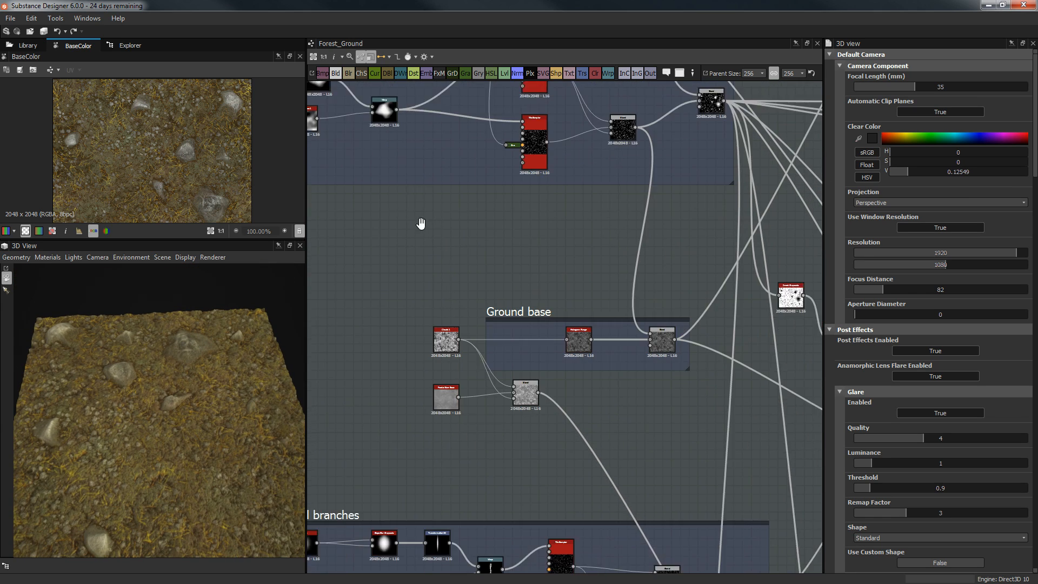
{"action": "scroll", "coordinate": [432, 219], "scroll_direction": "up", "scroll_amount": 2}
{"action": "middle_click_drag", "start_coordinate": [462, 197], "coordinate": [478, 177]}
{"action": "scroll", "coordinate": [479, 176], "scroll_direction": "down", "scroll_amount": 2}
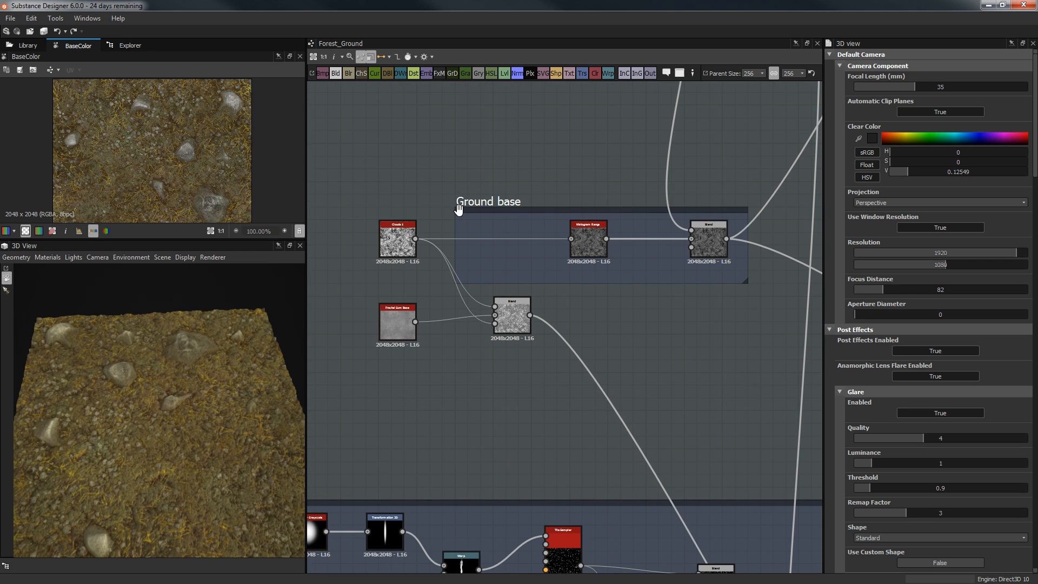
{"action": "double_click", "coordinate": [588, 250]}
{"action": "scroll", "coordinate": [406, 217], "scroll_direction": "up", "scroll_amount": 3}
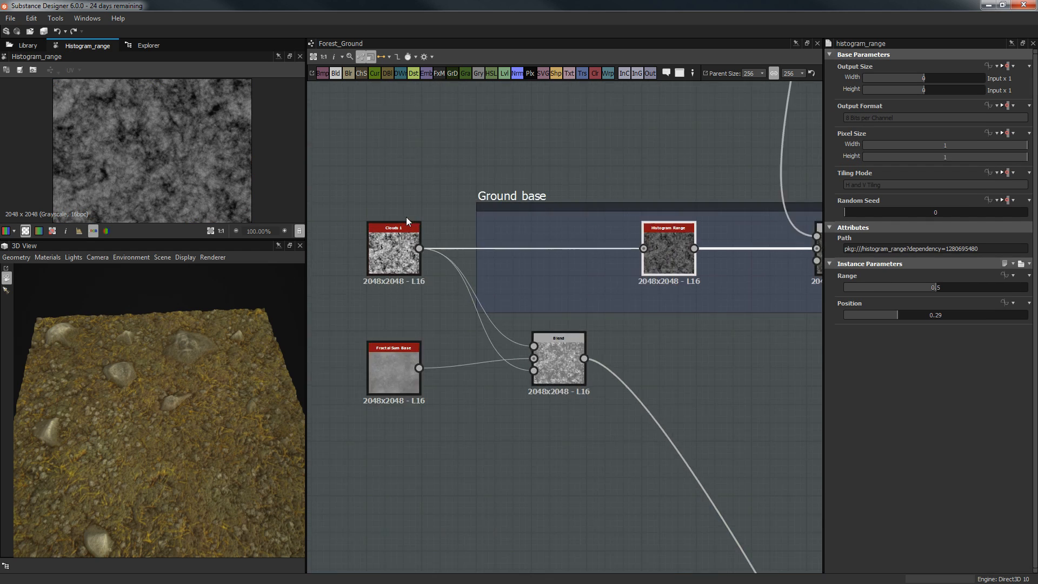
{"action": "double_click", "coordinate": [382, 241]}
{"action": "scroll", "coordinate": [154, 378], "scroll_direction": "up", "scroll_amount": 6}
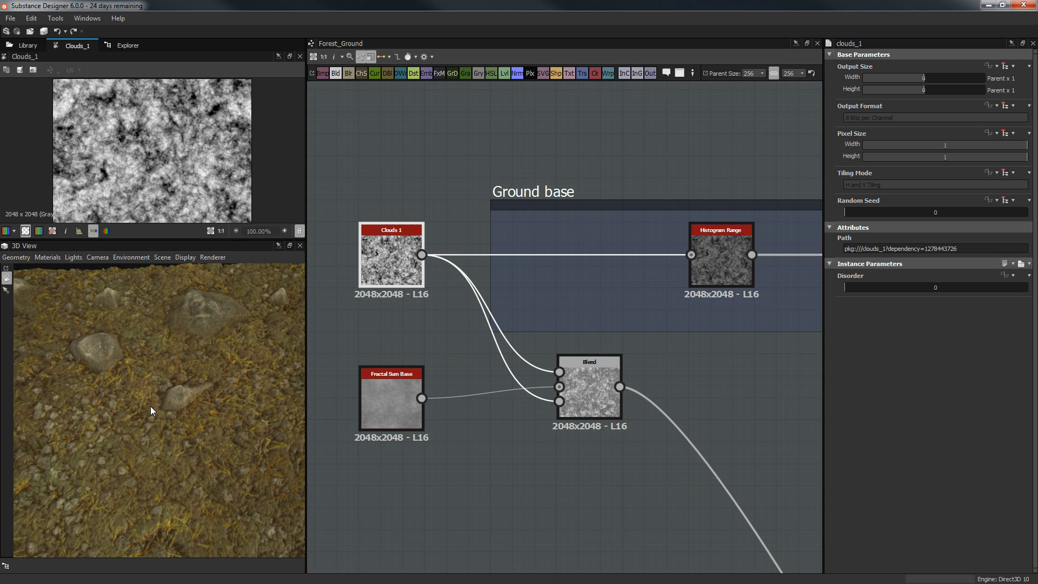
Step: Inspect the ground material's surface relief in the 3D preview from close up and from a low angle
{"action": "left_click_drag", "start_coordinate": [193, 427], "coordinate": [187, 404]}
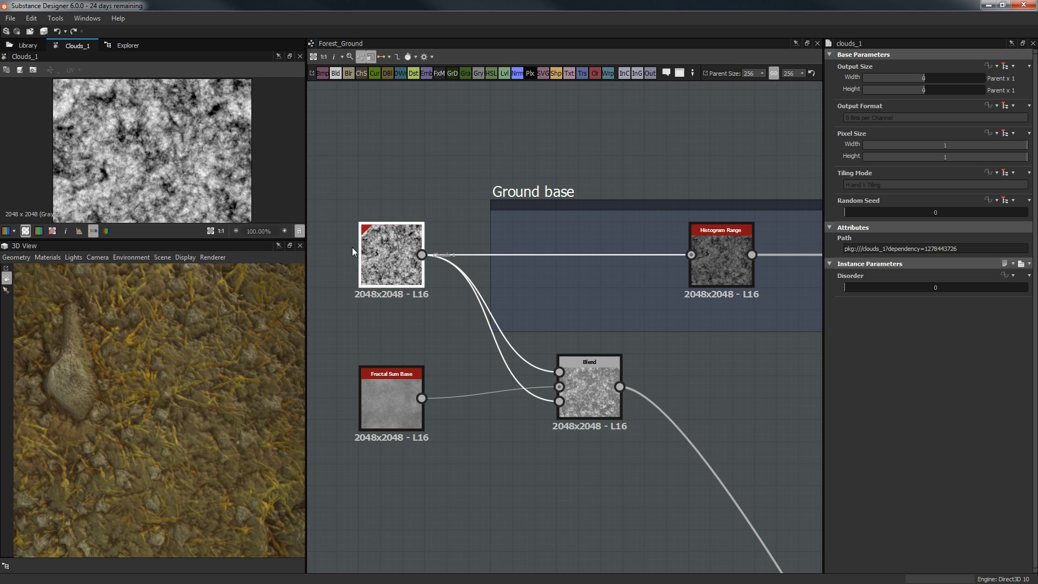
{"action": "left_click_drag", "start_coordinate": [205, 349], "coordinate": [198, 436]}
{"action": "mouse_move", "coordinate": [130, 429]}
{"action": "left_mouse_down"}
{"action": "mouse_move", "coordinate": [126, 416]}
{"action": "mouse_move", "coordinate": [130, 433]}
{"action": "left_mouse_up"}
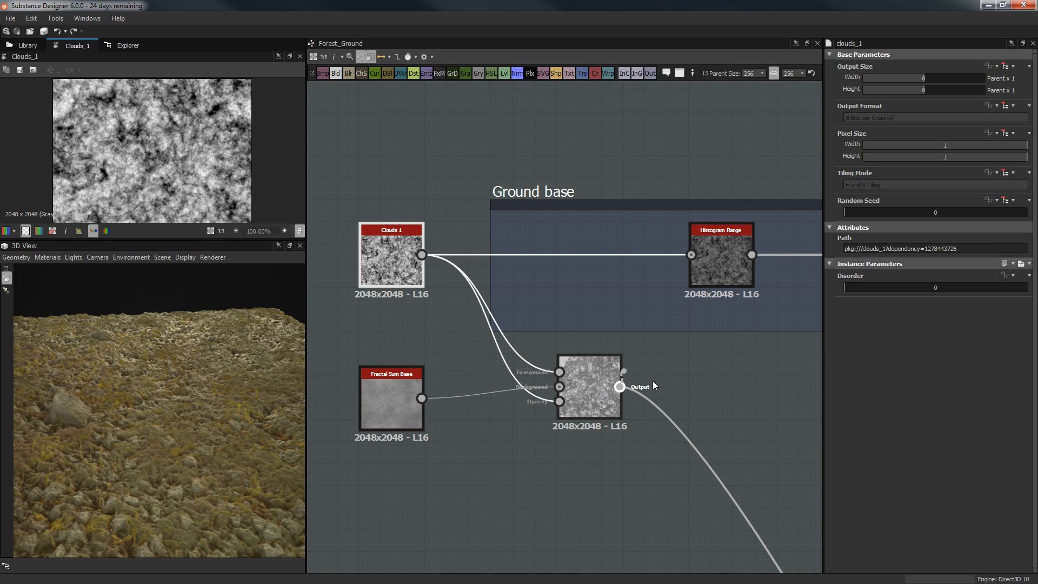
Step: Connect the output of the Blend node below Ground base to Histogram Range and move that Blend node into the group's frame
{"action": "left_click_drag", "start_coordinate": [615, 293], "coordinate": [695, 259]}
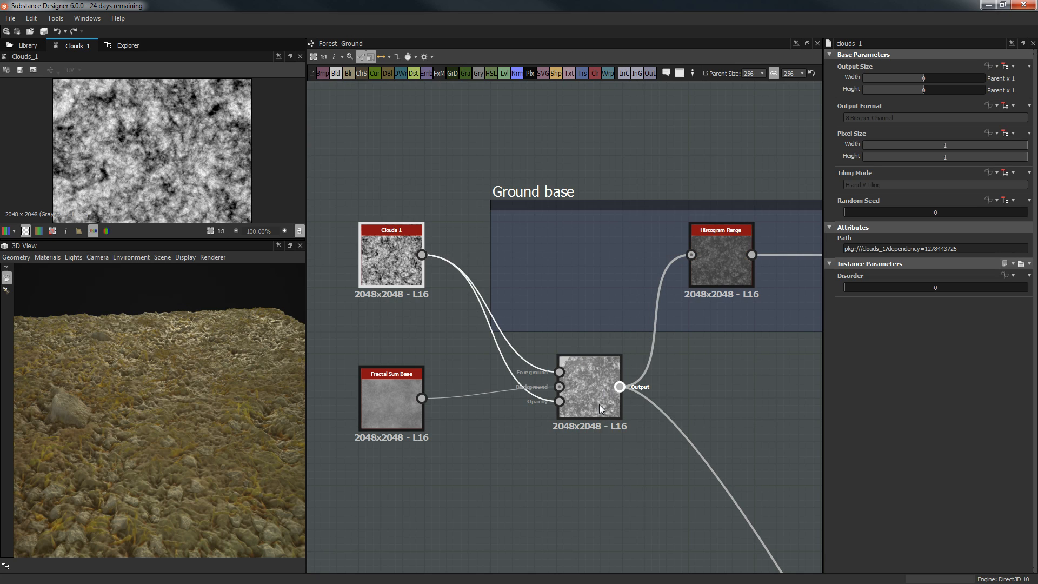
{"action": "left_click", "coordinate": [584, 380]}
{"action": "left_click_drag", "start_coordinate": [584, 399], "coordinate": [583, 267]}
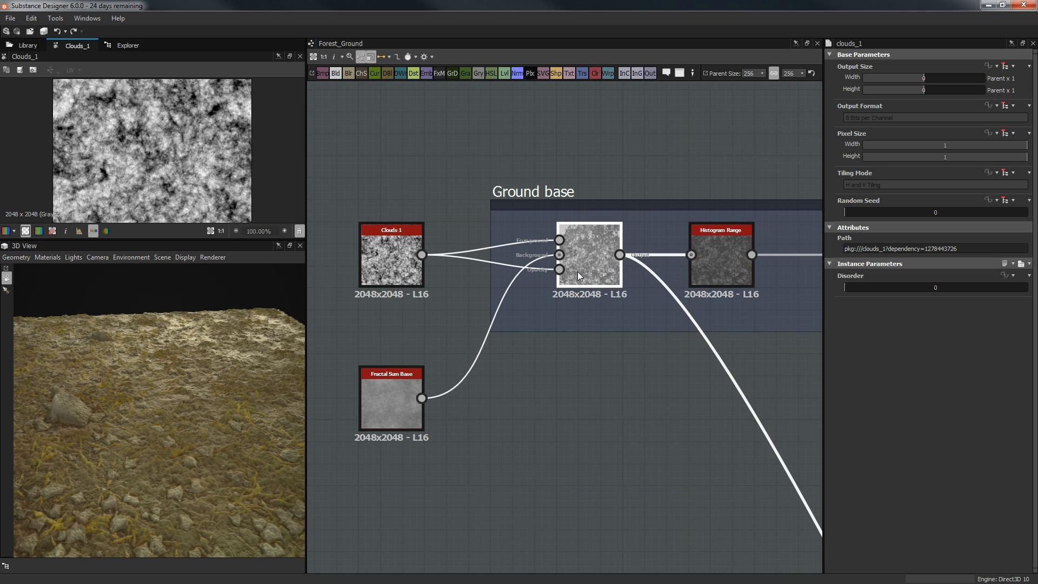
Step: Preview the Fractal Sum Base, Blend and Clouds 1 outputs, and shift the Blend node slightly lower within the Ground base frame
{"action": "left_click", "coordinate": [379, 406]}
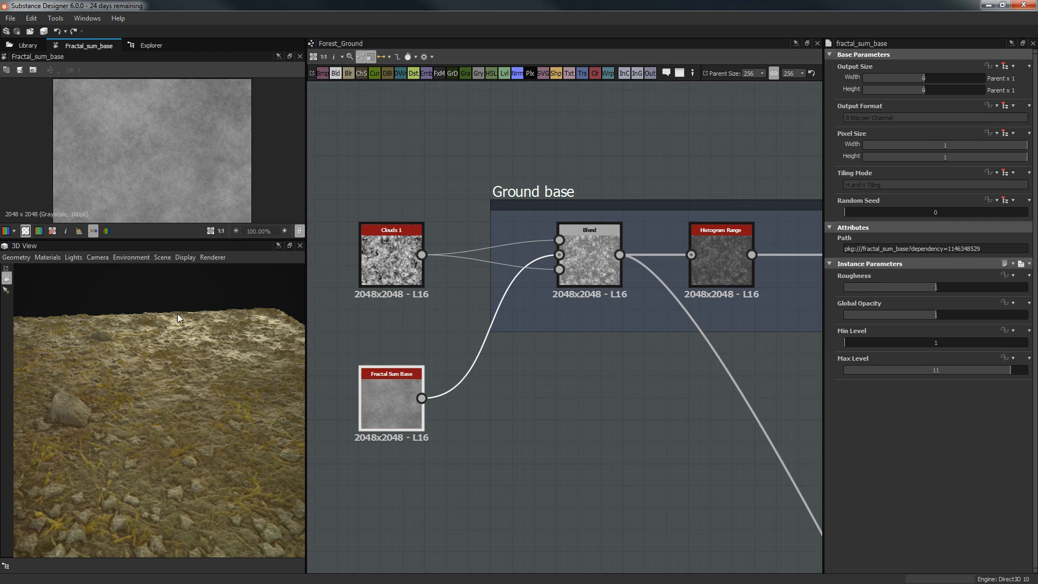
{"action": "left_click", "coordinate": [578, 264]}
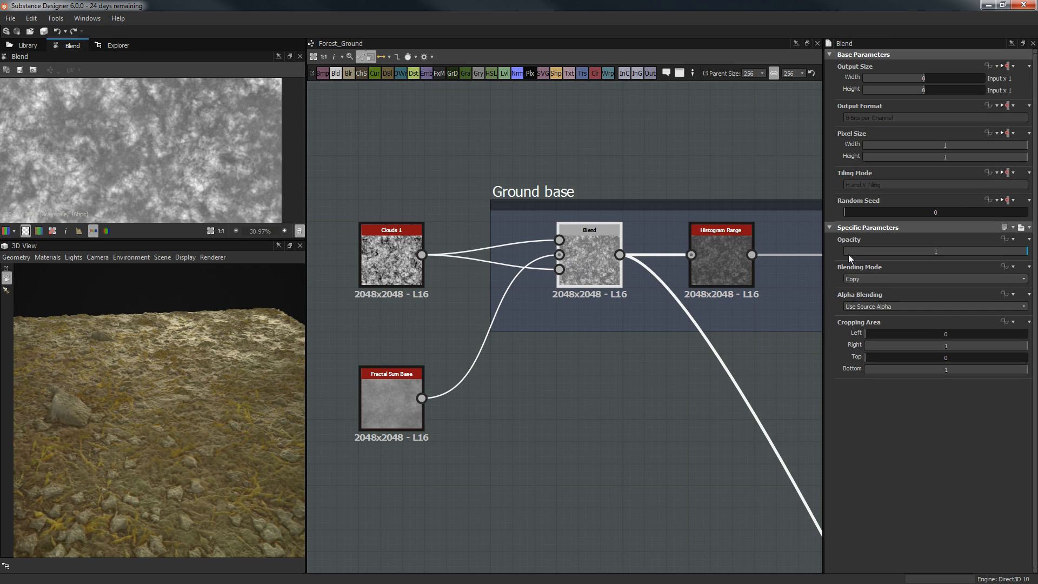
{"action": "mouse_move", "coordinate": [599, 262]}
{"action": "left_mouse_down"}
{"action": "mouse_move", "coordinate": [588, 286]}
{"action": "mouse_move", "coordinate": [595, 276]}
{"action": "left_mouse_up"}
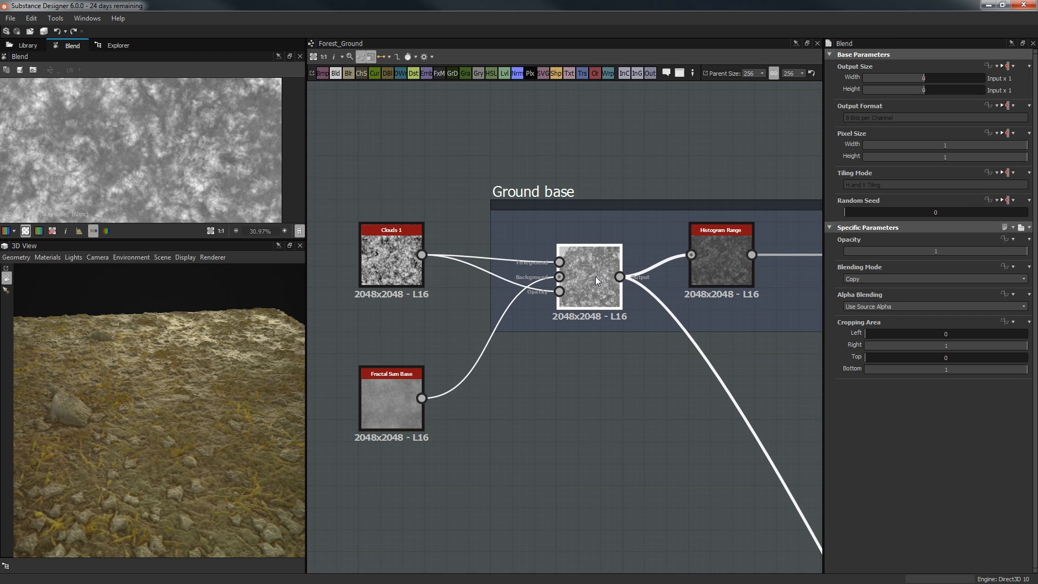
{"action": "left_click", "coordinate": [382, 250]}
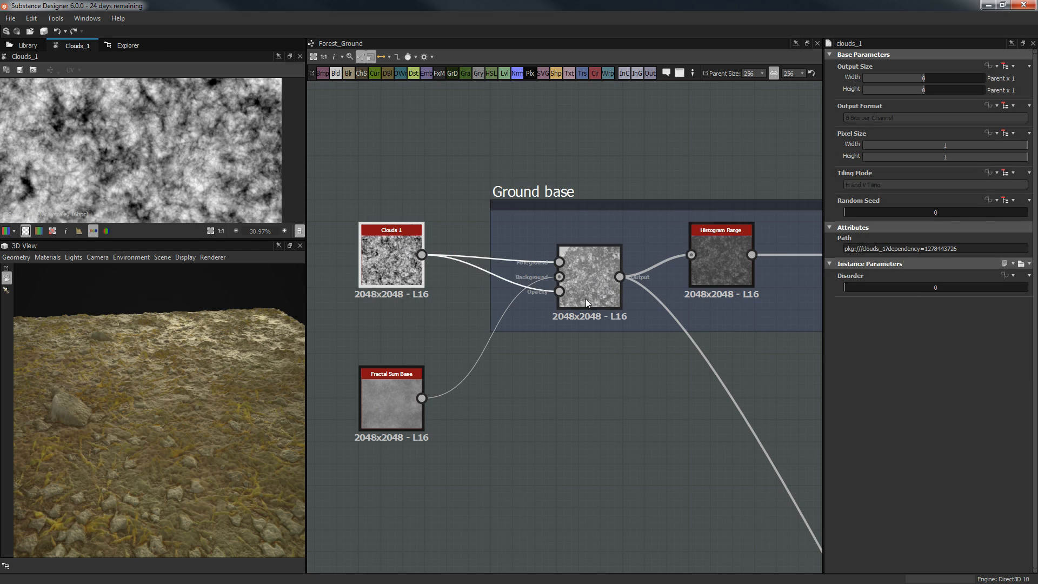
{"action": "left_click", "coordinate": [579, 284]}
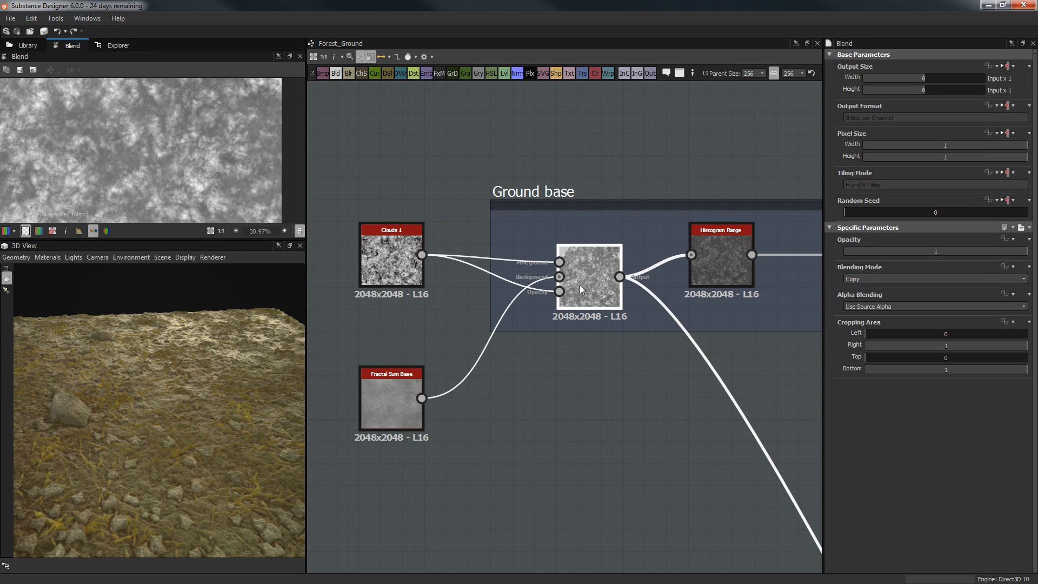
Step: Enlarge the 2D view and compare the Blend node's texture with the Clouds 1 texture
{"action": "scroll", "coordinate": [167, 167], "scroll_direction": "up", "scroll_amount": 5}
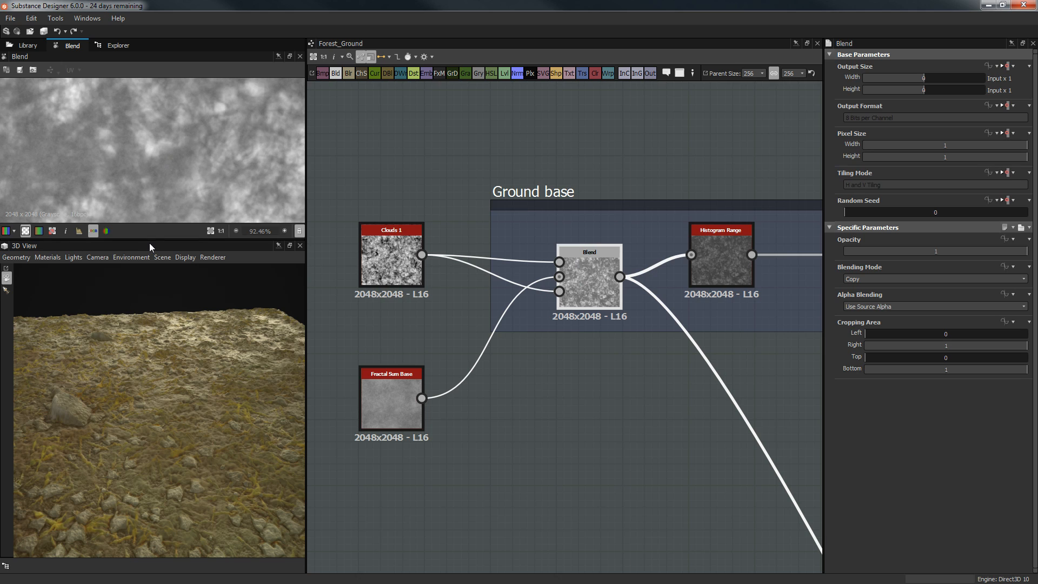
{"action": "left_click_drag", "start_coordinate": [150, 244], "coordinate": [149, 339]}
{"action": "scroll", "coordinate": [184, 227], "scroll_direction": "down", "scroll_amount": 8}
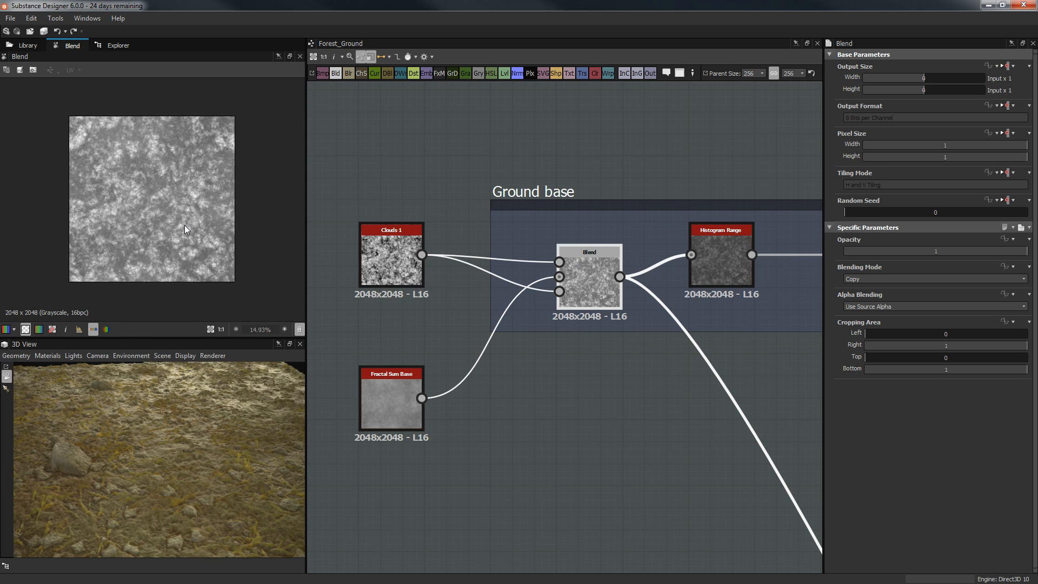
{"action": "scroll", "coordinate": [168, 175], "scroll_direction": "up", "scroll_amount": 6}
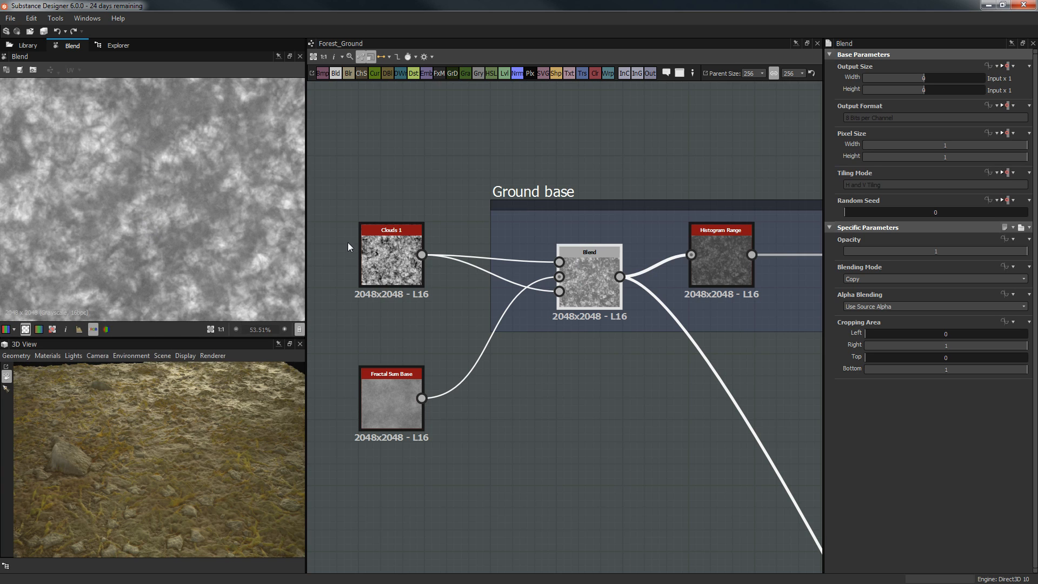
{"action": "double_click", "coordinate": [393, 248]}
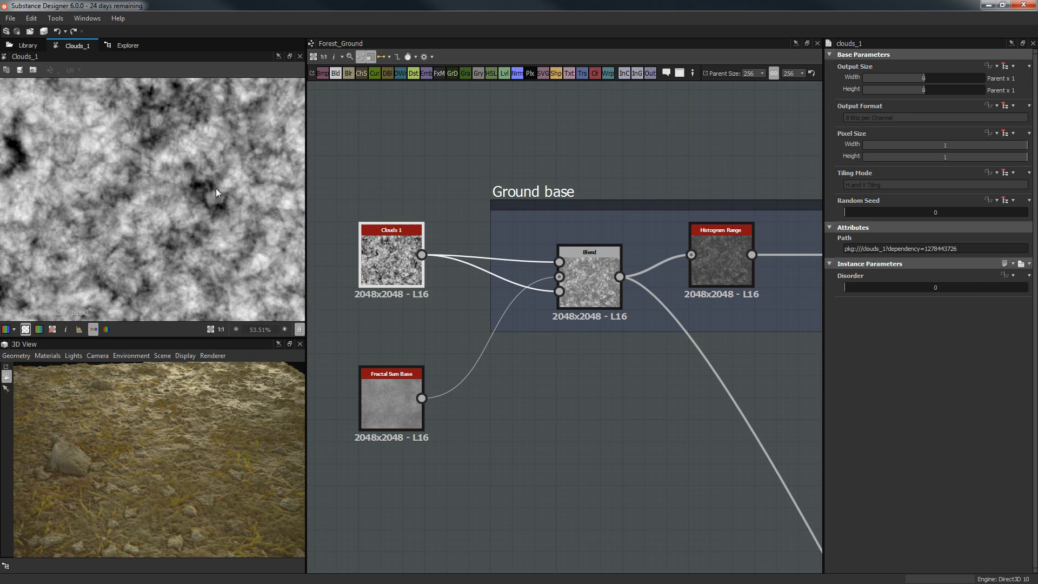
Step: Preview the Histogram Range output and compare it with the ground surface in the 3D preview
{"action": "left_click_drag", "start_coordinate": [193, 462], "coordinate": [320, 423]}
{"action": "left_click_drag", "start_coordinate": [262, 381], "coordinate": [222, 455]}
{"action": "middle_click_drag", "start_coordinate": [538, 394], "coordinate": [469, 441]}
{"action": "scroll", "coordinate": [584, 424], "scroll_direction": "down", "scroll_amount": 1}
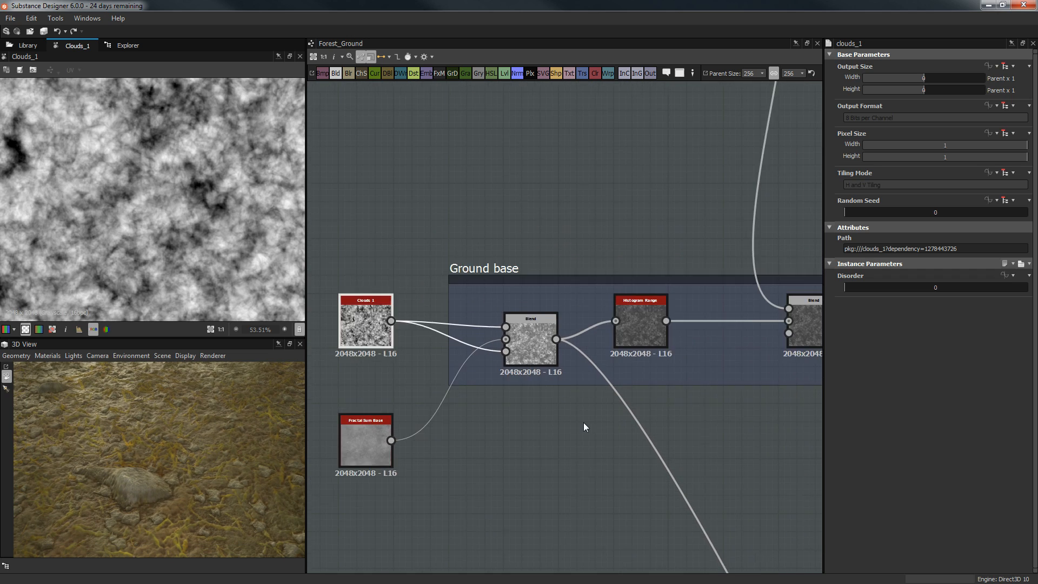
{"action": "left_click", "coordinate": [638, 342]}
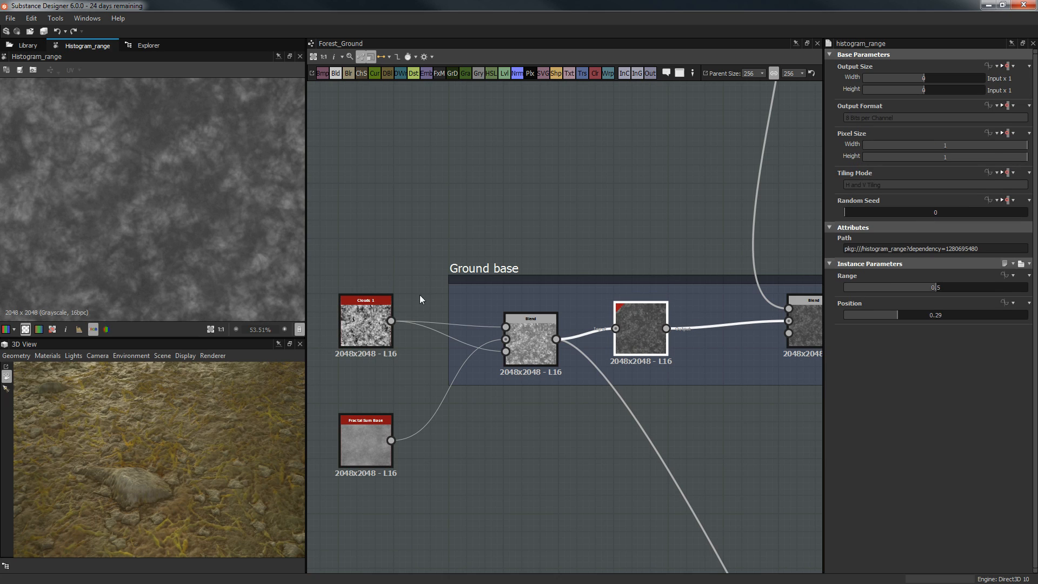
{"action": "scroll", "coordinate": [173, 209], "scroll_direction": "down", "scroll_amount": 3}
{"action": "scroll", "coordinate": [173, 209], "scroll_direction": "up", "scroll_amount": 1}
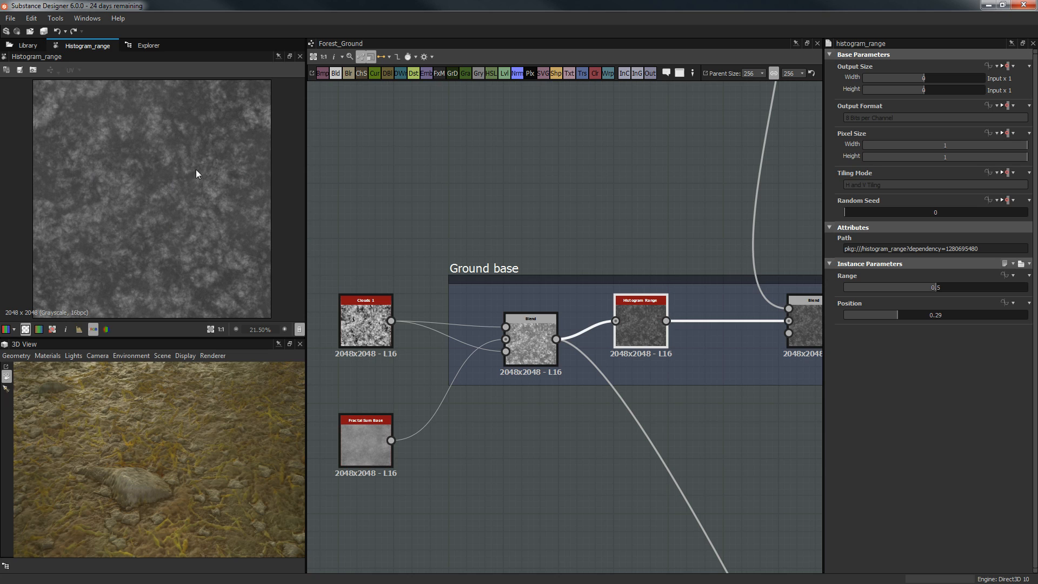
{"action": "left_click_drag", "start_coordinate": [150, 378], "coordinate": [213, 448]}
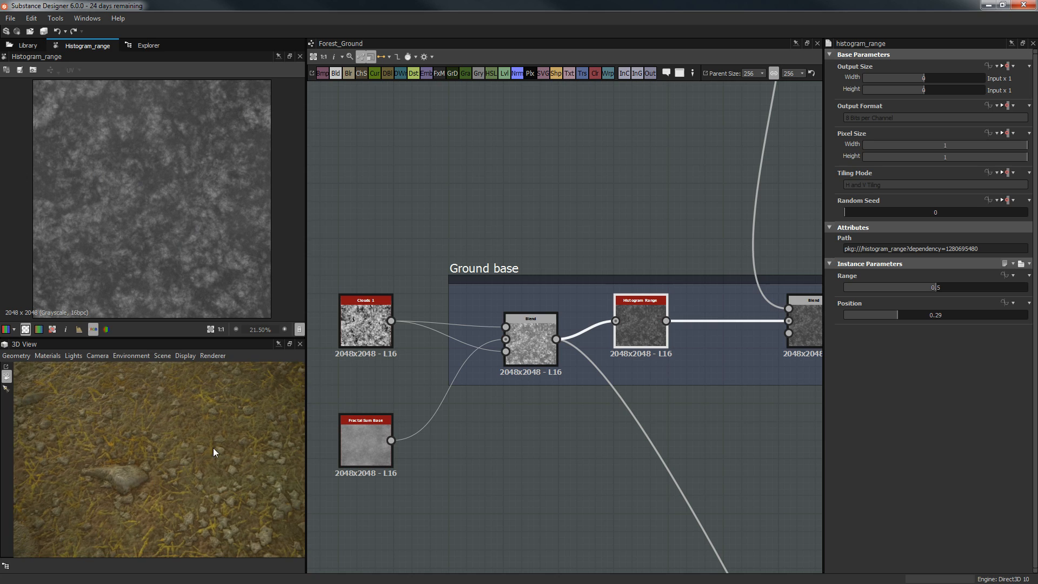
Step: Examine the settings and texture of the last Blend node in the Ground base group
{"action": "middle_click_drag", "start_coordinate": [598, 186], "coordinate": [492, 187]}
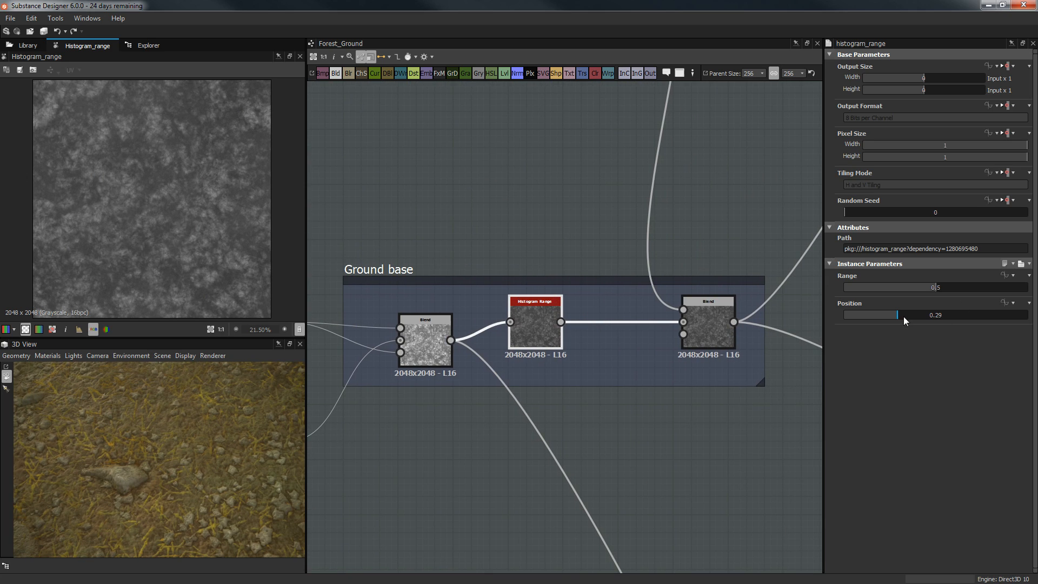
{"action": "middle_click_drag", "start_coordinate": [469, 201], "coordinate": [441, 199]}
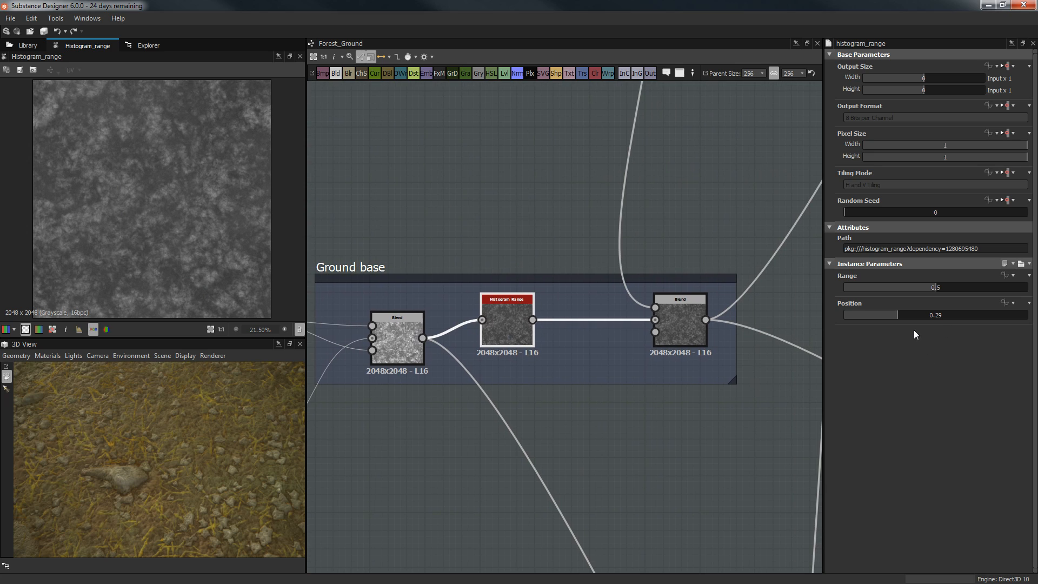
{"action": "middle_click_drag", "start_coordinate": [389, 179], "coordinate": [377, 179]}
{"action": "left_click", "coordinate": [672, 323]}
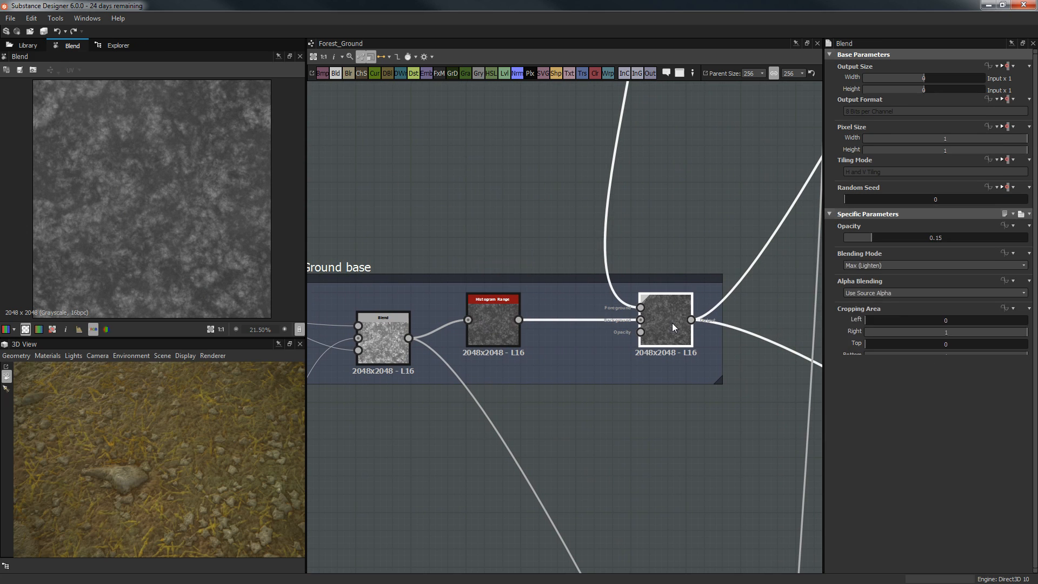
{"action": "scroll", "coordinate": [617, 274], "scroll_direction": "down", "scroll_amount": 5}
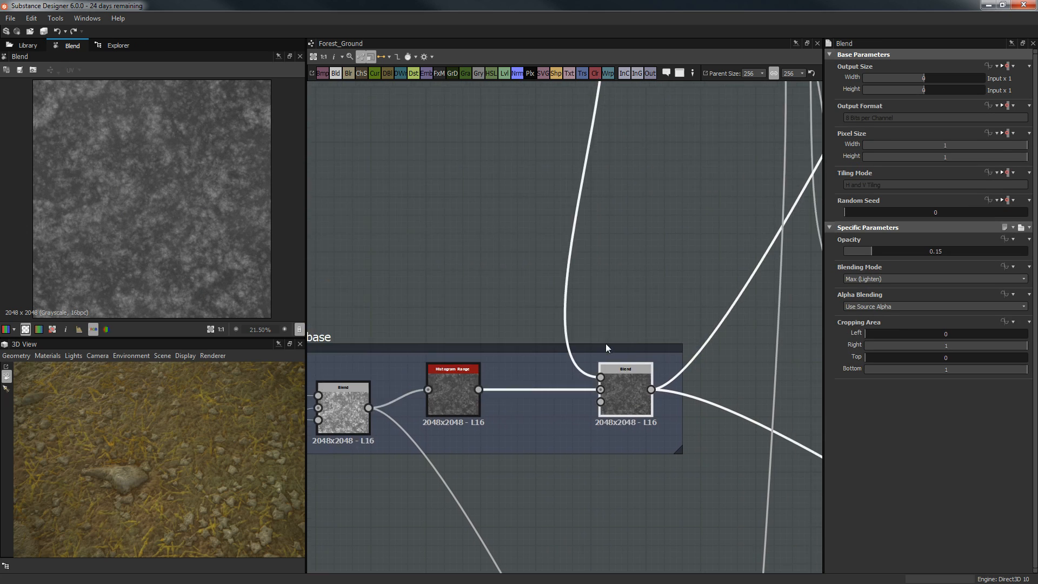
{"action": "scroll", "coordinate": [59, 171], "scroll_direction": "up", "scroll_amount": 1}
{"action": "scroll", "coordinate": [59, 171], "scroll_direction": "up", "scroll_amount": 7}
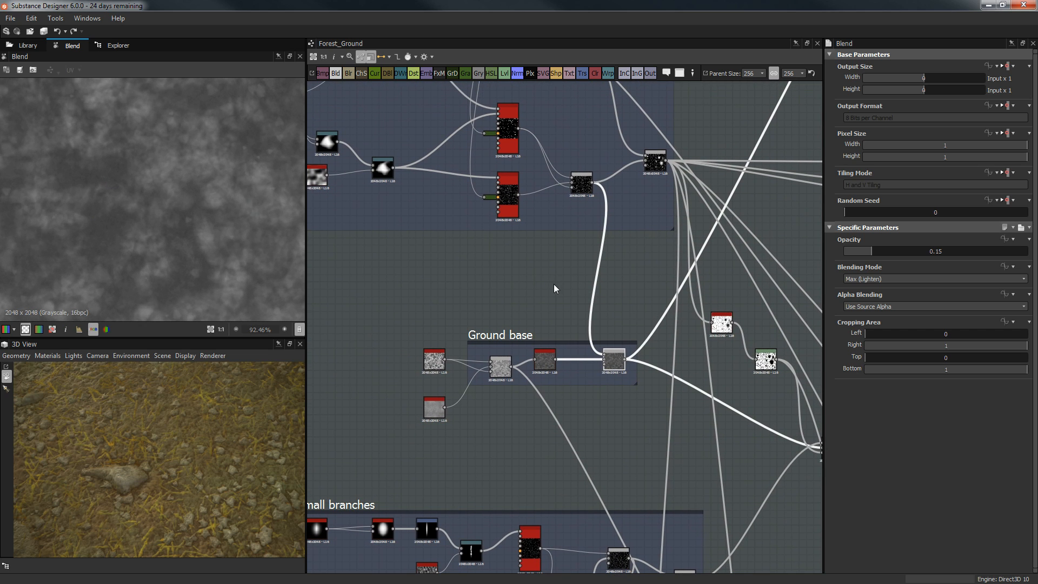
{"action": "scroll", "coordinate": [105, 187], "scroll_direction": "up", "scroll_amount": 3}
Step: Move the Tile Random node above the Rocsk group down into the group's frame
{"action": "middle_click_drag", "start_coordinate": [667, 343], "coordinate": [673, 450]}
{"action": "scroll", "coordinate": [520, 332], "scroll_direction": "down", "scroll_amount": 4}
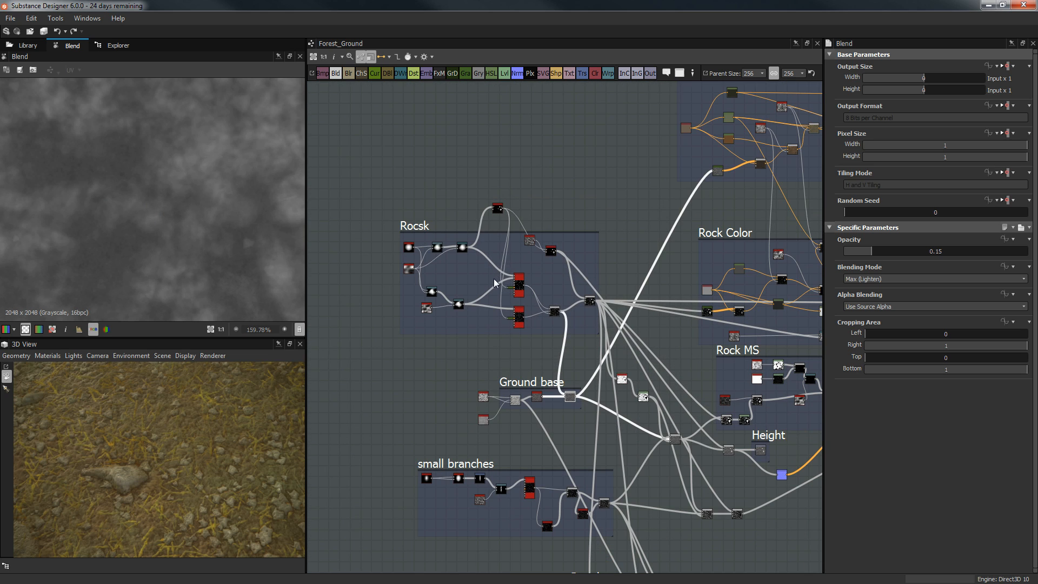
{"action": "scroll", "coordinate": [494, 278], "scroll_direction": "up", "scroll_amount": 3}
{"action": "left_click_drag", "start_coordinate": [516, 204], "coordinate": [510, 263]}
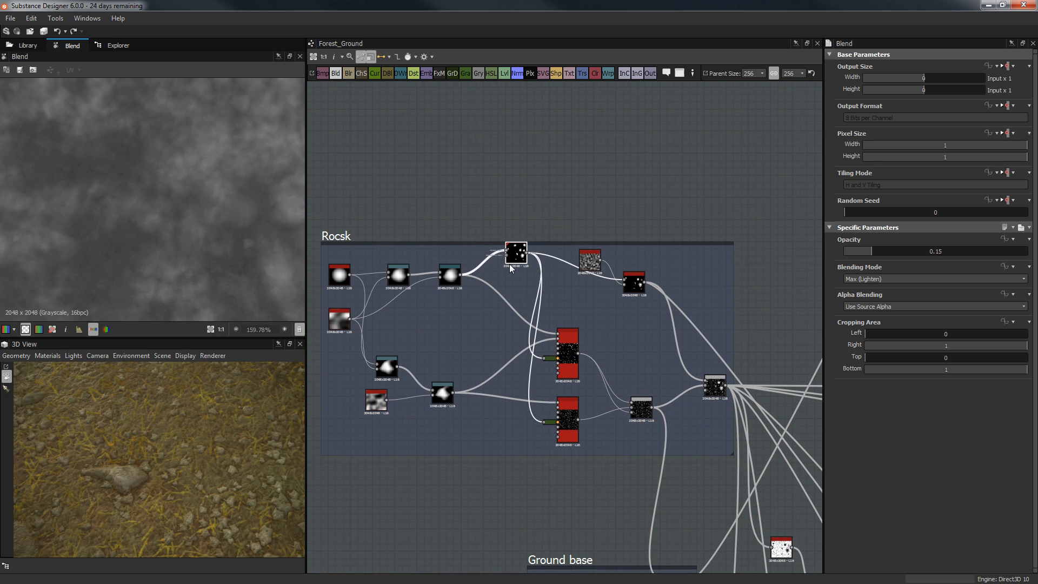
Step: Preview the Shape node at the start of the Rocsk group and examine its output and pattern settings
{"action": "scroll", "coordinate": [517, 204], "scroll_direction": "up", "scroll_amount": 3}
{"action": "scroll", "coordinate": [625, 162], "scroll_direction": "up", "scroll_amount": 2}
{"action": "scroll", "coordinate": [605, 178], "scroll_direction": "down", "scroll_amount": 4}
{"action": "middle_click_drag", "start_coordinate": [600, 190], "coordinate": [555, 191]}
{"action": "middle_click_drag", "start_coordinate": [488, 199], "coordinate": [390, 177]}
{"action": "left_click", "coordinate": [376, 181]}
{"action": "double_click", "coordinate": [375, 181]}
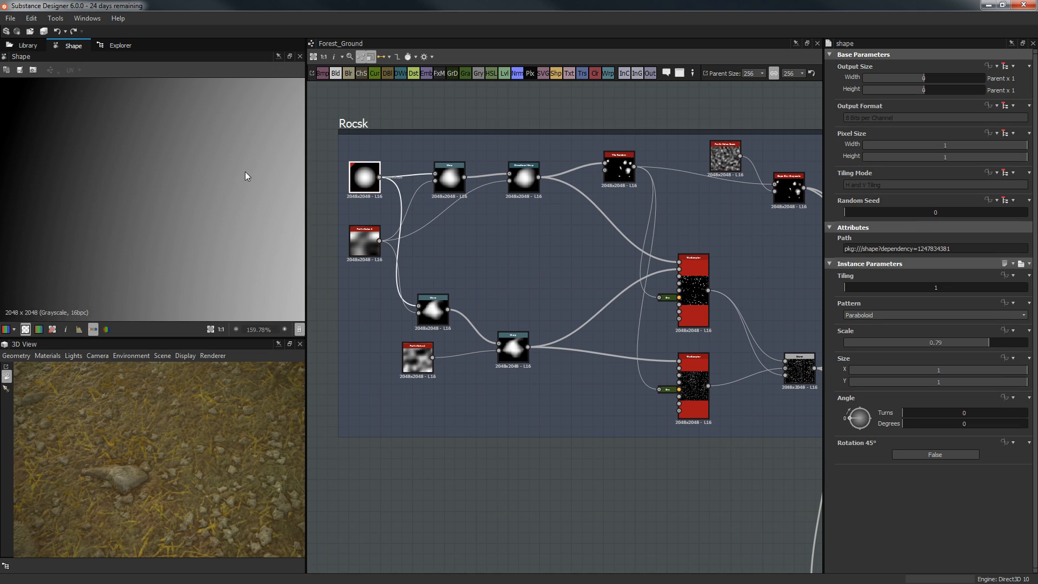
{"action": "scroll", "coordinate": [66, 219], "scroll_direction": "down", "scroll_amount": 8}
{"action": "scroll", "coordinate": [167, 310], "scroll_direction": "up", "scroll_amount": 2}
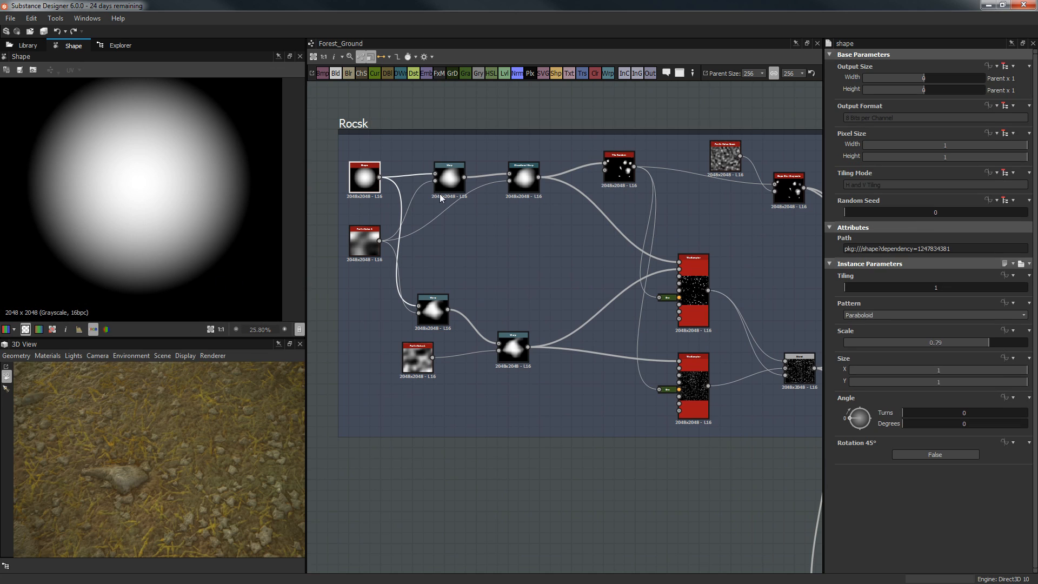
{"action": "middle_click_drag", "start_coordinate": [494, 234], "coordinate": [503, 243]}
{"action": "middle_click_drag", "start_coordinate": [579, 308], "coordinate": [578, 325]}
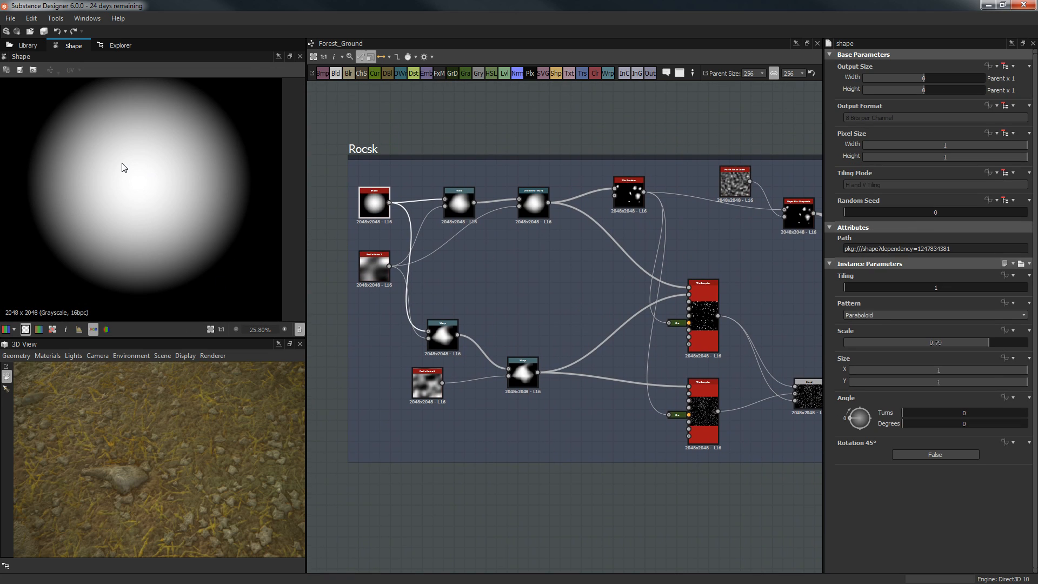
{"action": "scroll", "coordinate": [136, 169], "scroll_direction": "up", "scroll_amount": 1}
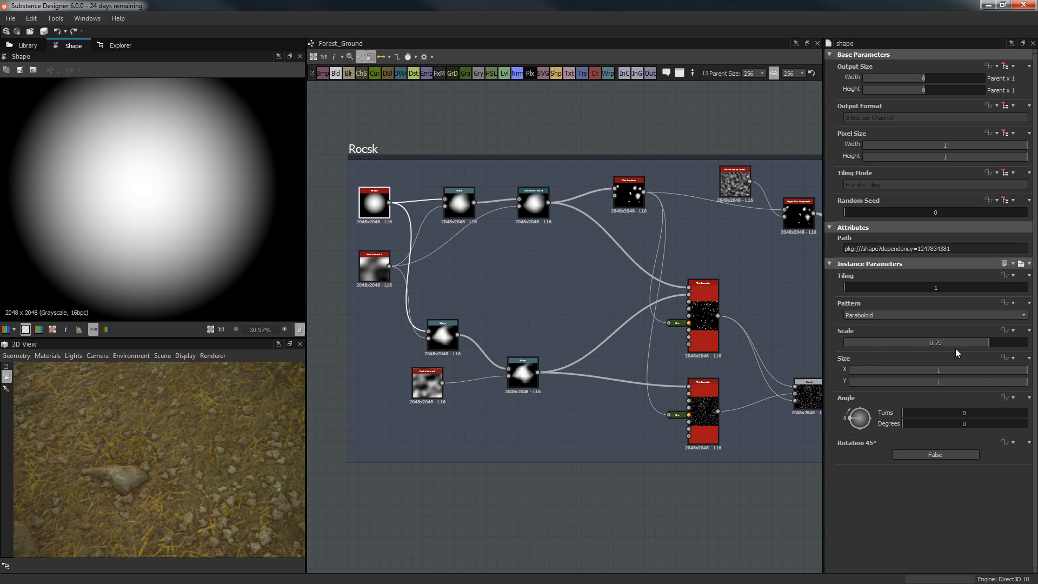
Step: Preview the upper Warp and Directional Warp nodes of the Rocsk group and examine their shapes and intensity settings
{"action": "double_click", "coordinate": [458, 204]}
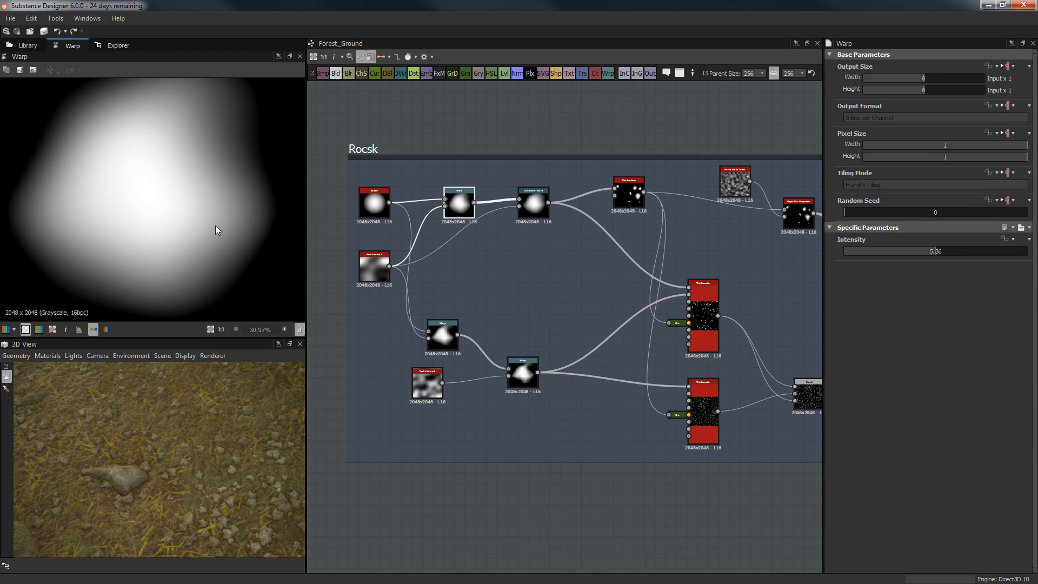
{"action": "scroll", "coordinate": [215, 225], "scroll_direction": "down", "scroll_amount": 1}
{"action": "scroll", "coordinate": [366, 262], "scroll_direction": "up", "scroll_amount": 4}
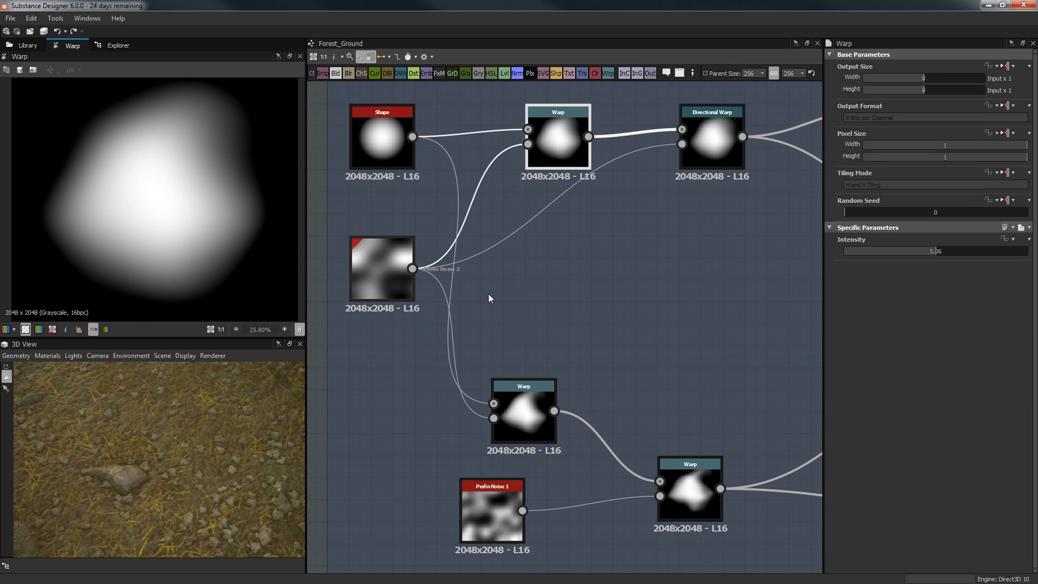
{"action": "double_click", "coordinate": [685, 179]}
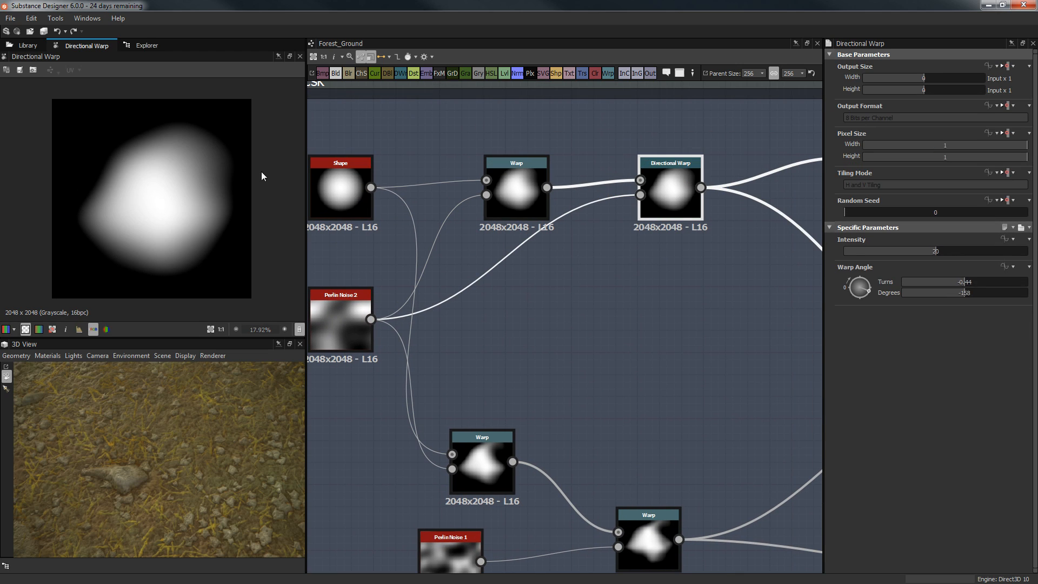
Step: Preview the Tile Random node fed by the Directional Warp and examine its scattered rock pattern
{"action": "scroll", "coordinate": [522, 301], "scroll_direction": "down", "scroll_amount": 3}
{"action": "middle_click_drag", "start_coordinate": [597, 313], "coordinate": [526, 312]}
{"action": "scroll", "coordinate": [656, 320], "scroll_direction": "up", "scroll_amount": 2}
{"action": "middle_click_drag", "start_coordinate": [585, 331], "coordinate": [664, 336]}
{"action": "middle_click_drag", "start_coordinate": [493, 331], "coordinate": [322, 317]}
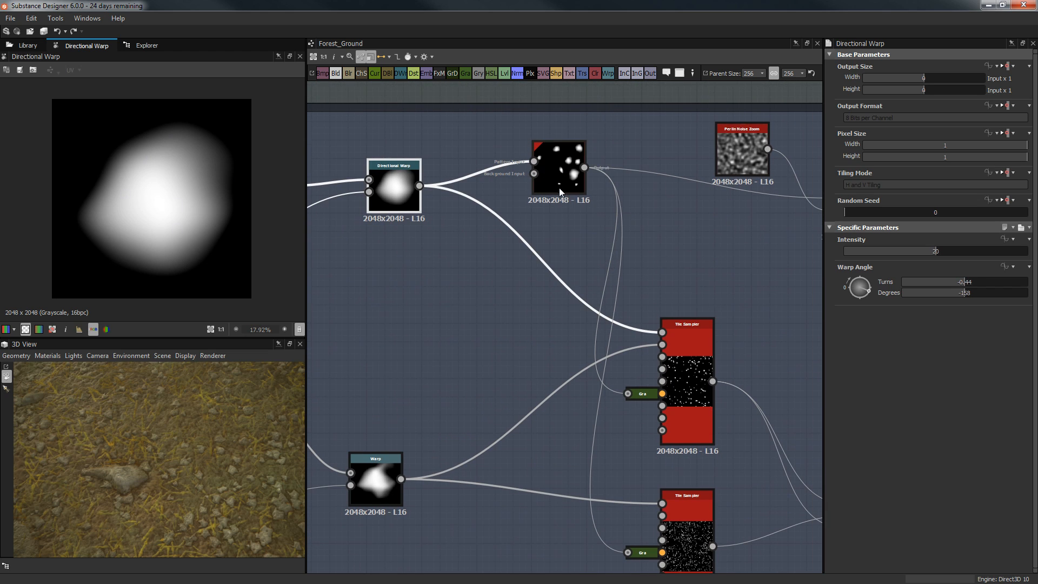
{"action": "scroll", "coordinate": [604, 259], "scroll_direction": "down", "scroll_amount": 2}
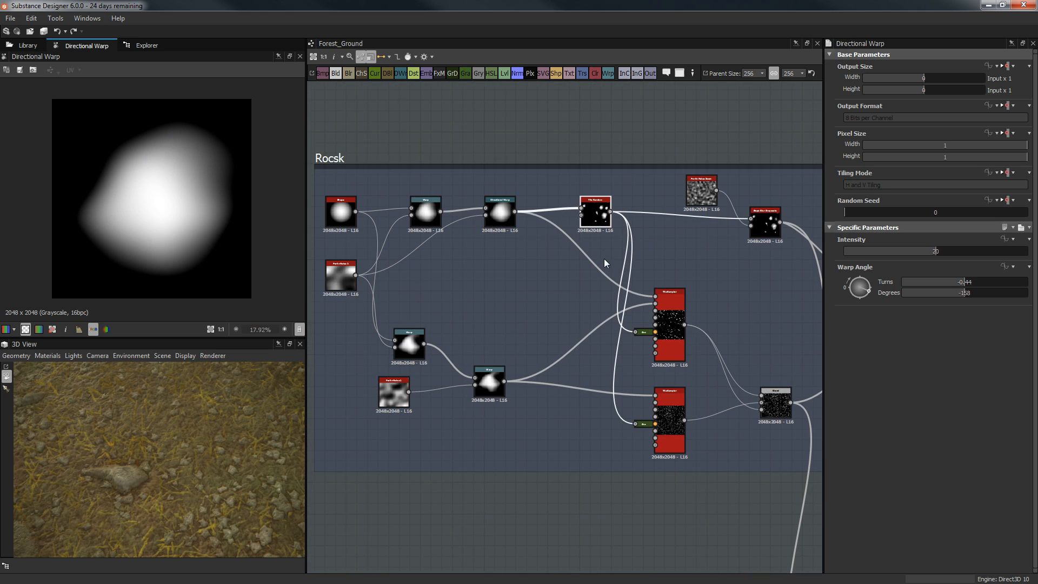
{"action": "middle_click_drag", "start_coordinate": [667, 419], "coordinate": [648, 415]}
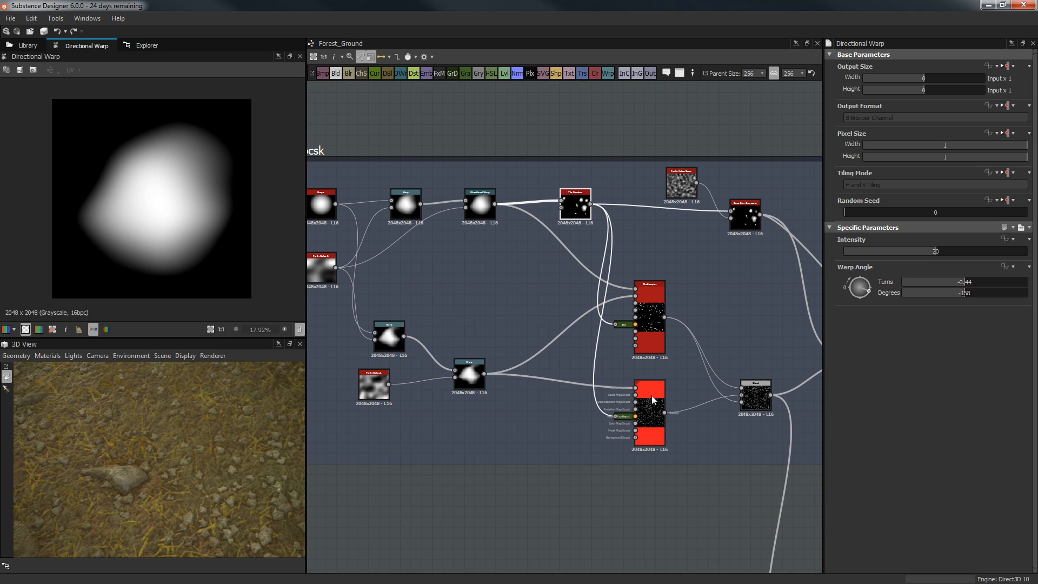
{"action": "scroll", "coordinate": [647, 404], "scroll_direction": "up", "scroll_amount": 2}
{"action": "middle_click_drag", "start_coordinate": [679, 281], "coordinate": [664, 324]}
{"action": "left_click", "coordinate": [528, 162]}
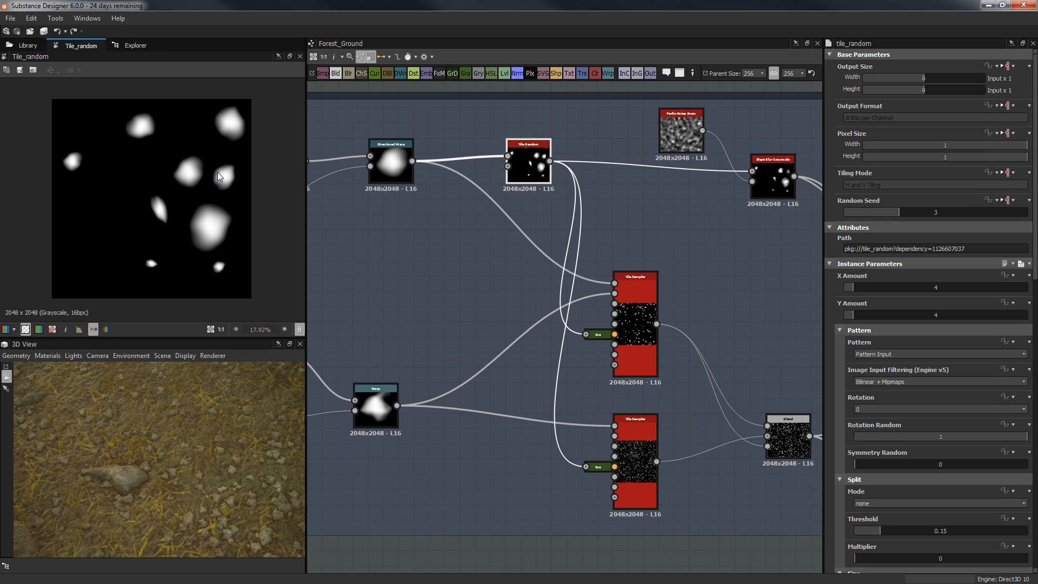
Step: Preview the Slope Blur Grayscale node and shift it slightly up and away from the Perlin Noise Zoom node
{"action": "middle_click_drag", "start_coordinate": [657, 222], "coordinate": [582, 238]}
{"action": "middle_click_drag", "start_coordinate": [772, 220], "coordinate": [640, 204]}
{"action": "double_click", "coordinate": [591, 181]}
{"action": "left_click_drag", "start_coordinate": [591, 179], "coordinate": [592, 169]}
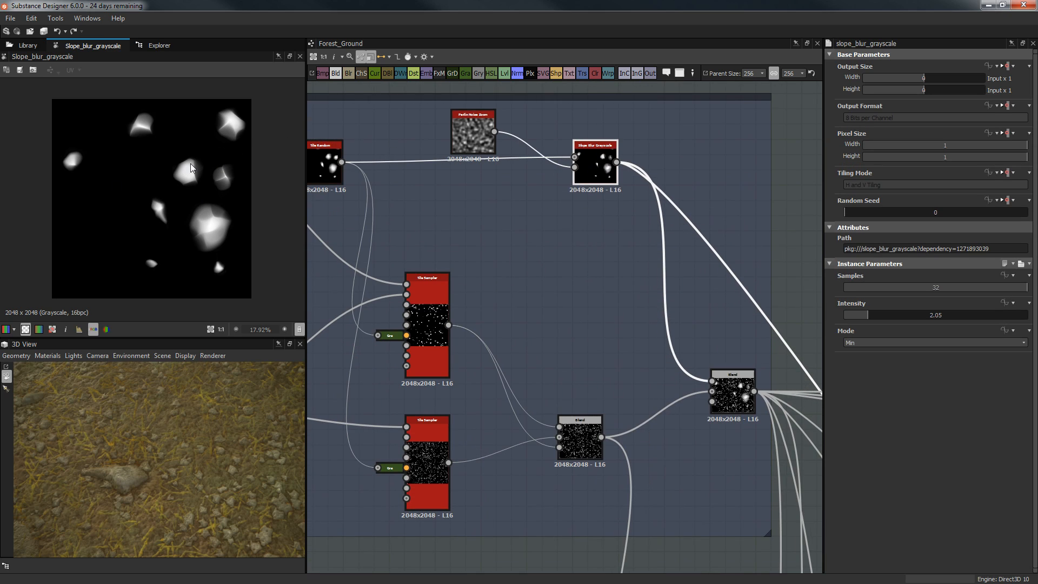
Step: Examine the Slope Blur Grayscale output up close and compare its shapes with the large rocks in the 3D preview
{"action": "middle_click_drag", "start_coordinate": [519, 159], "coordinate": [509, 181]}
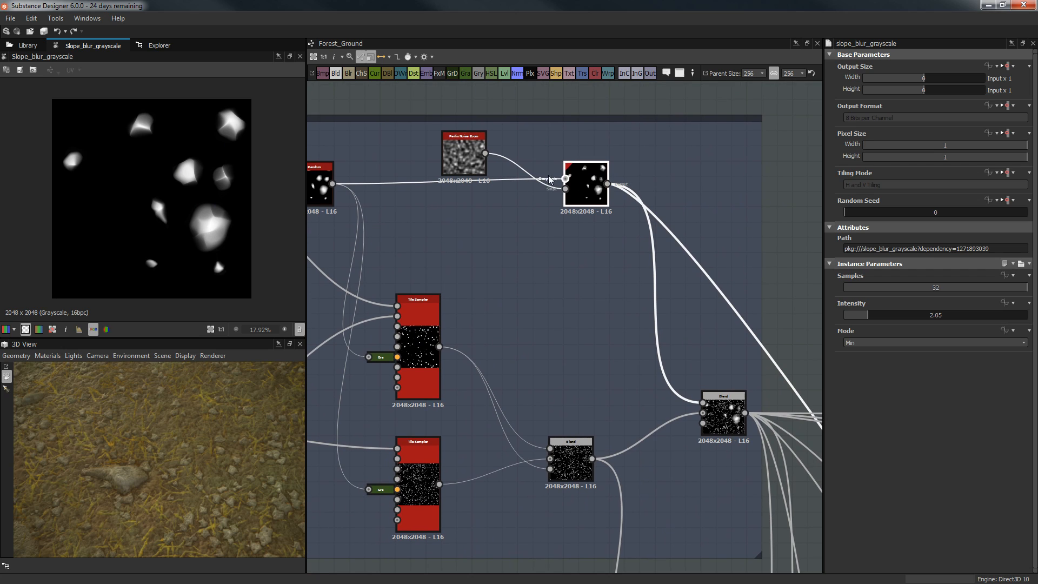
{"action": "scroll", "coordinate": [504, 180], "scroll_direction": "up", "scroll_amount": 1}
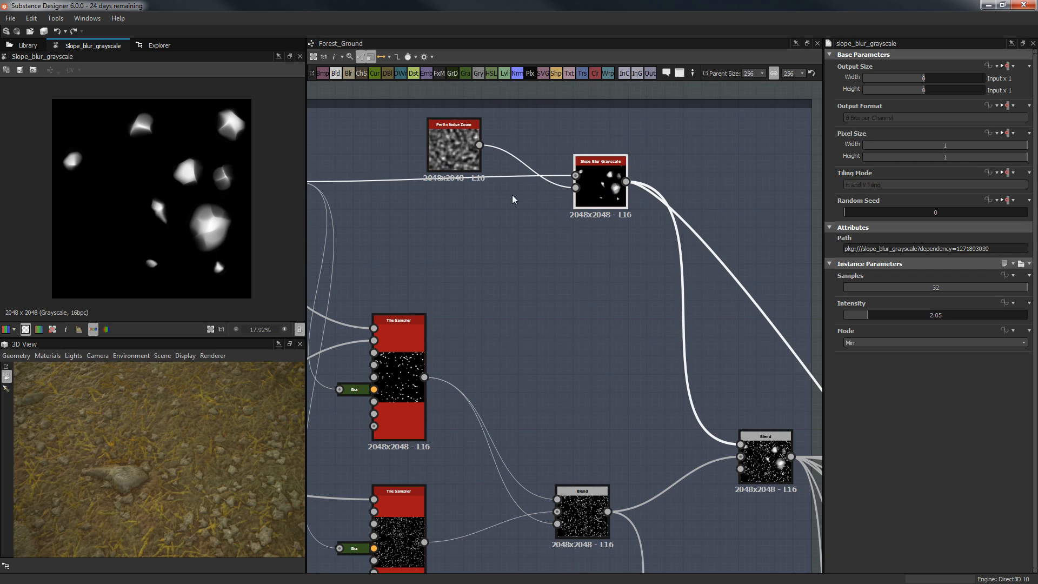
{"action": "scroll", "coordinate": [189, 223], "scroll_direction": "up", "scroll_amount": 2}
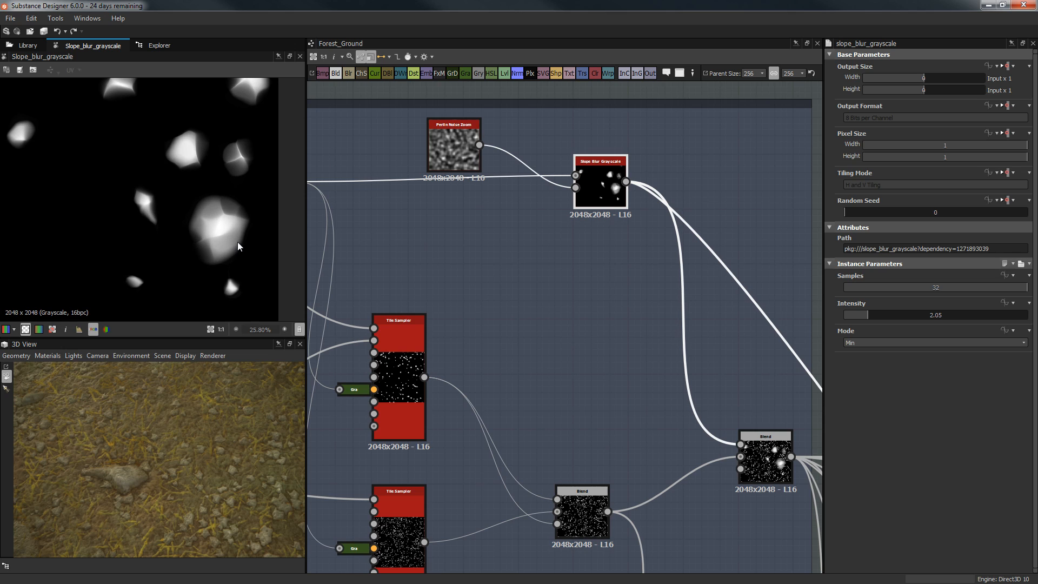
{"action": "left_click_drag", "start_coordinate": [175, 475], "coordinate": [90, 440]}
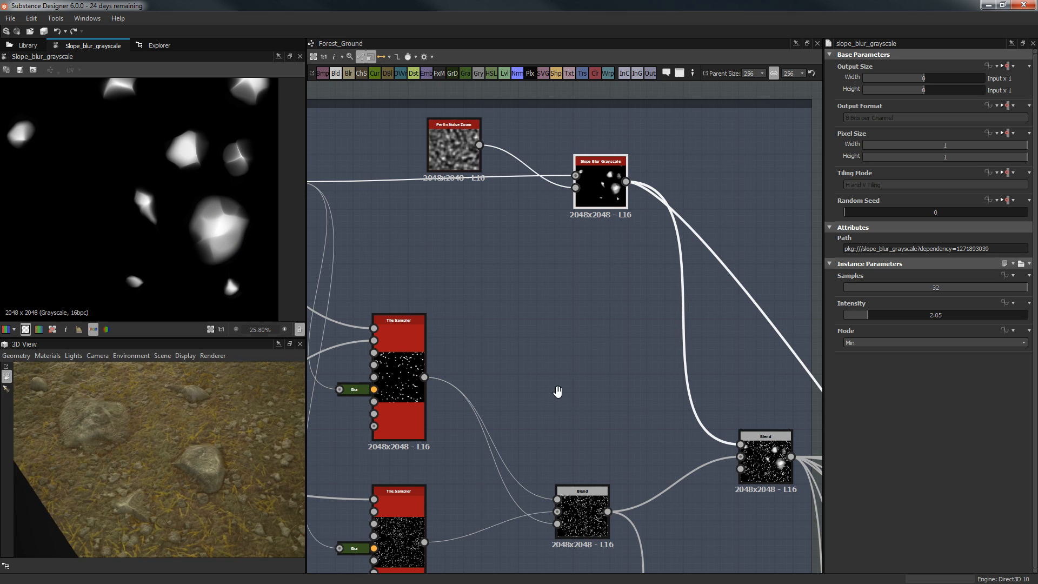
Step: Preview the upper Tile Sampler node of the Rocsk group and inspect its whole scatter pattern
{"action": "middle_click_drag", "start_coordinate": [583, 390], "coordinate": [512, 373]}
{"action": "middle_click_drag", "start_coordinate": [381, 335], "coordinate": [714, 236]}
{"action": "scroll", "coordinate": [544, 332], "scroll_direction": "down", "scroll_amount": 3}
{"action": "scroll", "coordinate": [599, 238], "scroll_direction": "up", "scroll_amount": 2}
{"action": "middle_click_drag", "start_coordinate": [570, 215], "coordinate": [619, 228]}
{"action": "middle_click_drag", "start_coordinate": [756, 238], "coordinate": [661, 250]}
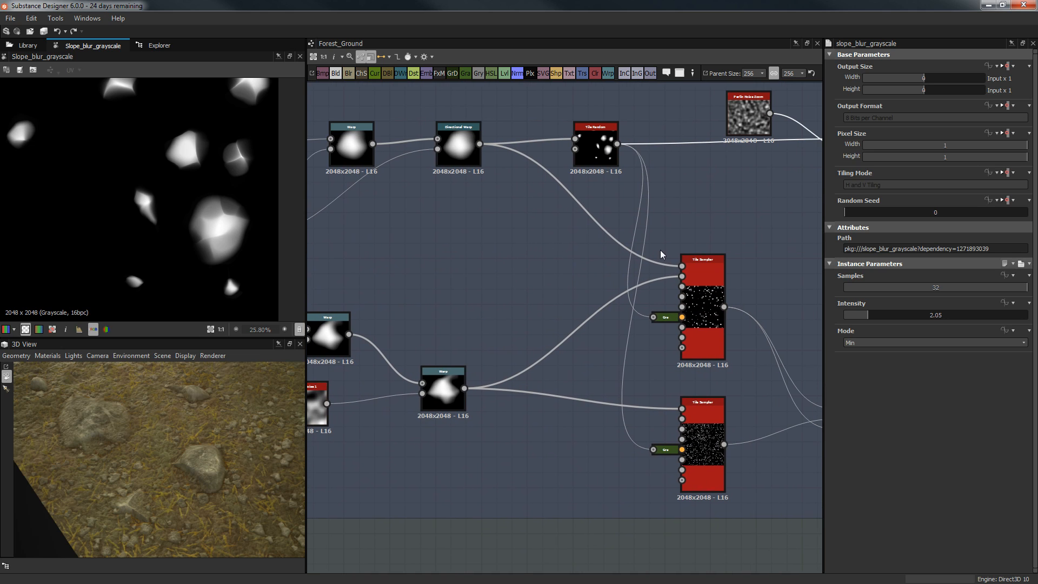
{"action": "left_click", "coordinate": [700, 270]}
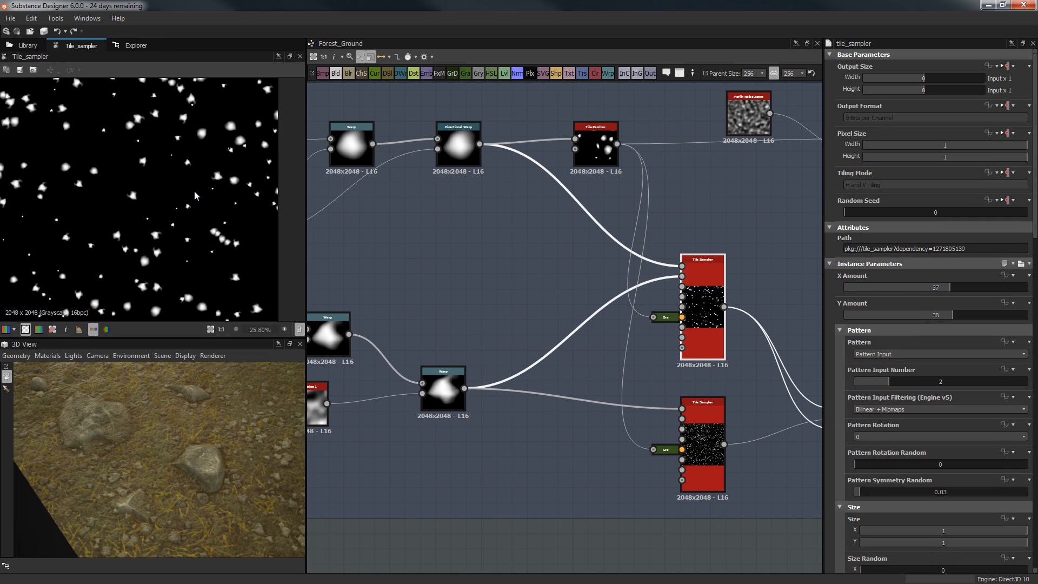
{"action": "scroll", "coordinate": [195, 196], "scroll_direction": "down", "scroll_amount": 2}
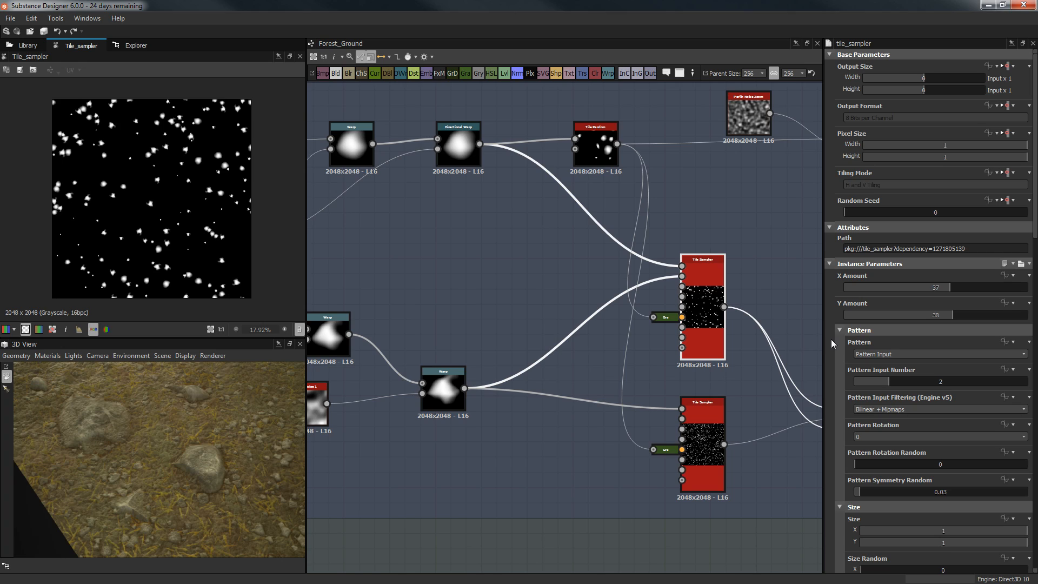
Step: Review the upper Tile Sampler's pattern, size, position, rotation and color parameters
{"action": "scroll", "coordinate": [961, 269], "scroll_direction": "down", "scroll_amount": 1}
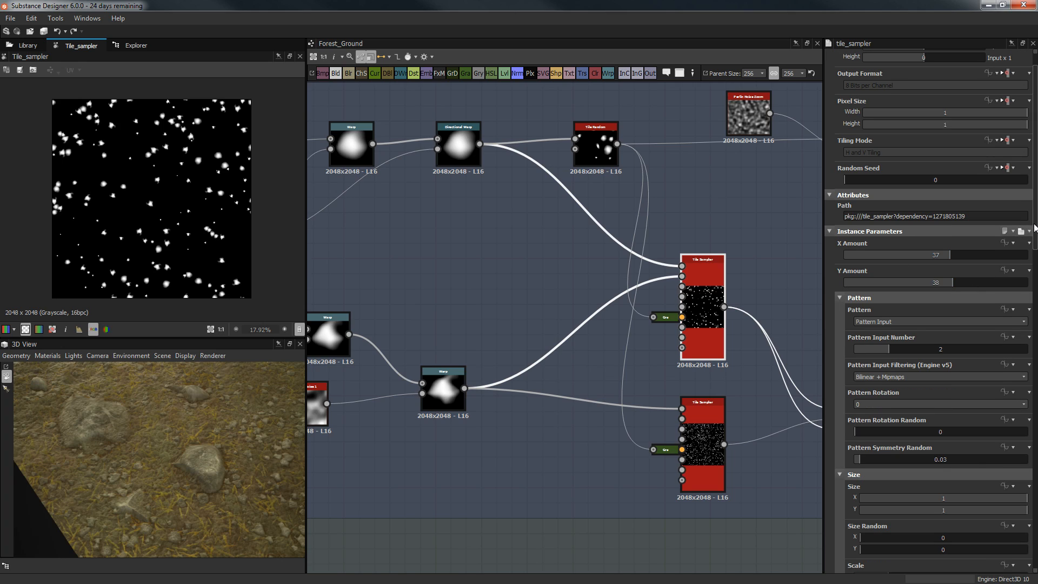
{"action": "scroll", "coordinate": [1024, 270], "scroll_direction": "down", "scroll_amount": 3}
{"action": "scroll", "coordinate": [1024, 279], "scroll_direction": "down", "scroll_amount": 4}
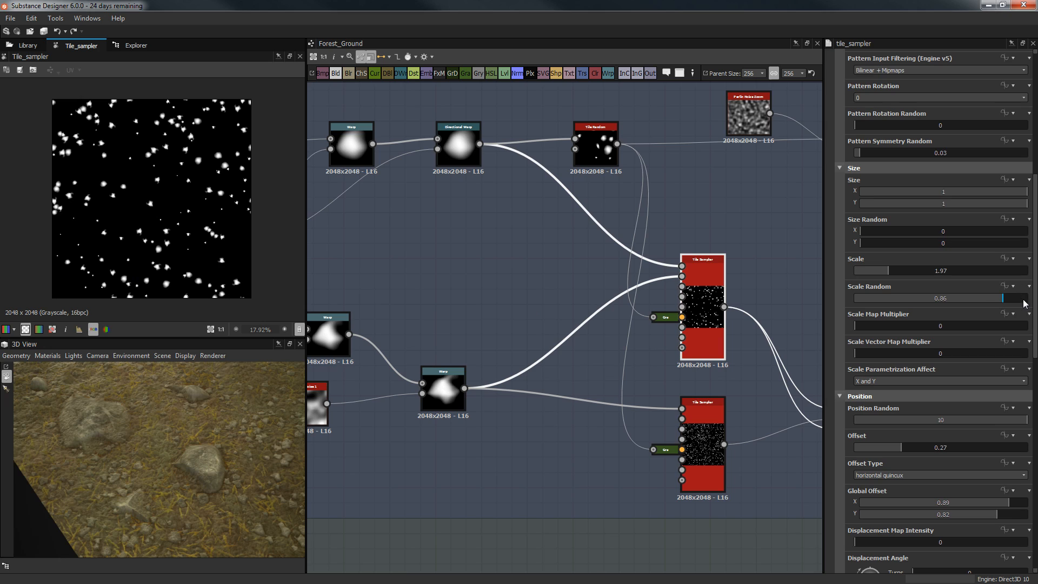
{"action": "scroll", "coordinate": [1024, 304], "scroll_direction": "down", "scroll_amount": 8}
{"action": "scroll", "coordinate": [1023, 474], "scroll_direction": "down", "scroll_amount": 5}
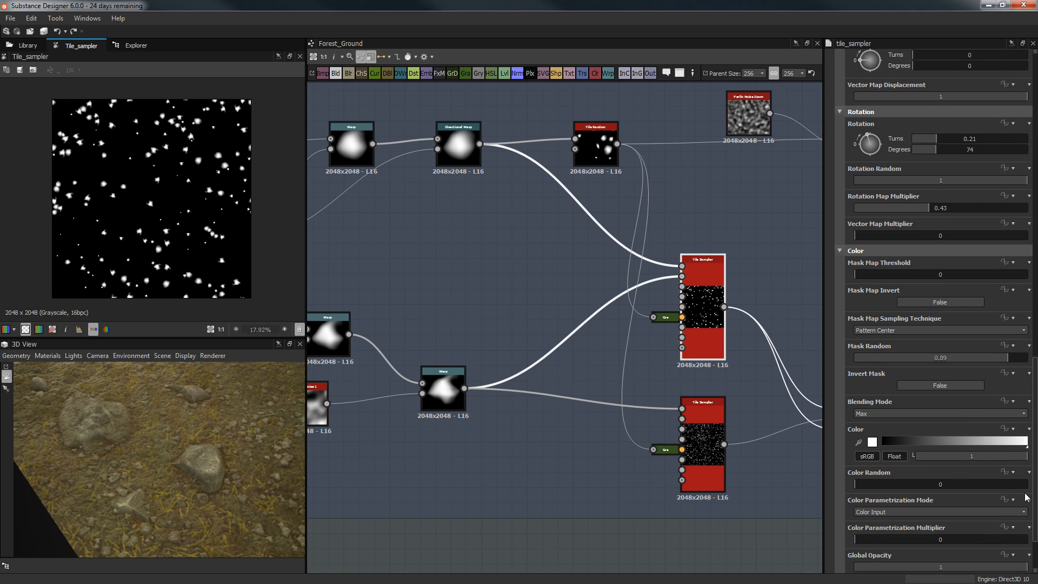
{"action": "scroll", "coordinate": [1028, 517], "scroll_direction": "up", "scroll_amount": 10}
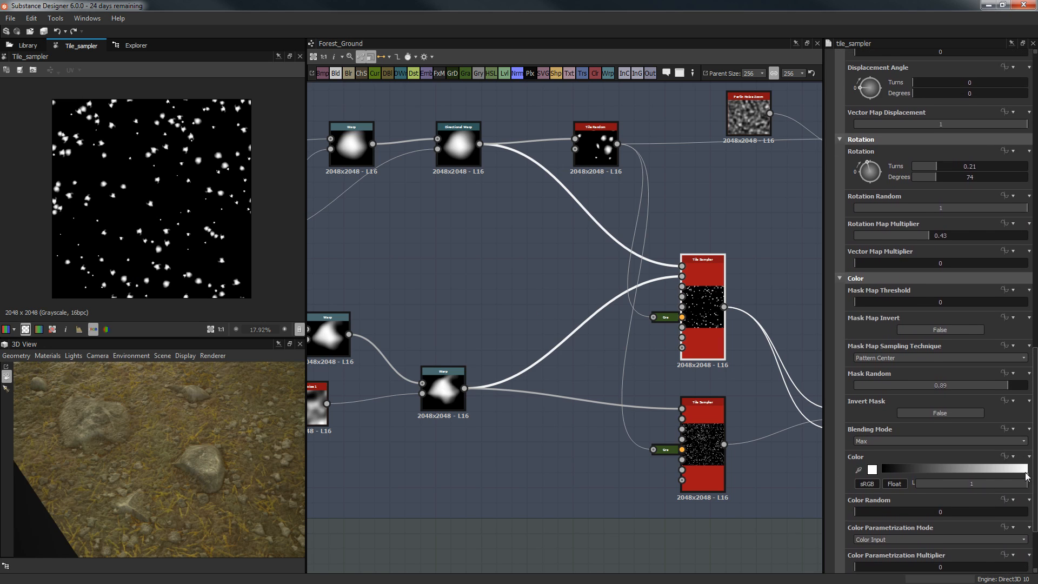
{"action": "scroll", "coordinate": [1030, 405], "scroll_direction": "up", "scroll_amount": 4}
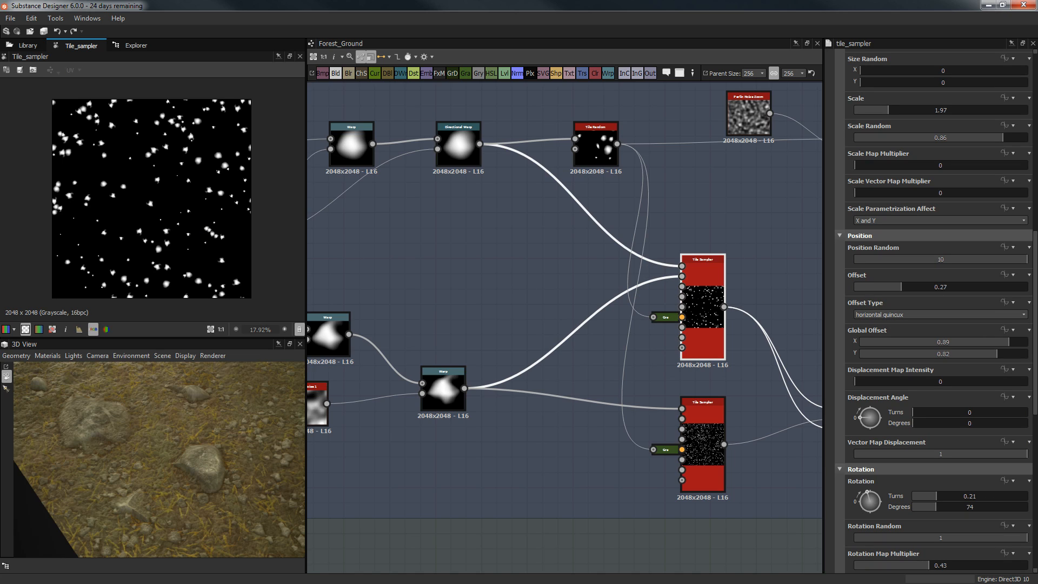
{"action": "scroll", "coordinate": [1026, 238], "scroll_direction": "up", "scroll_amount": 7}
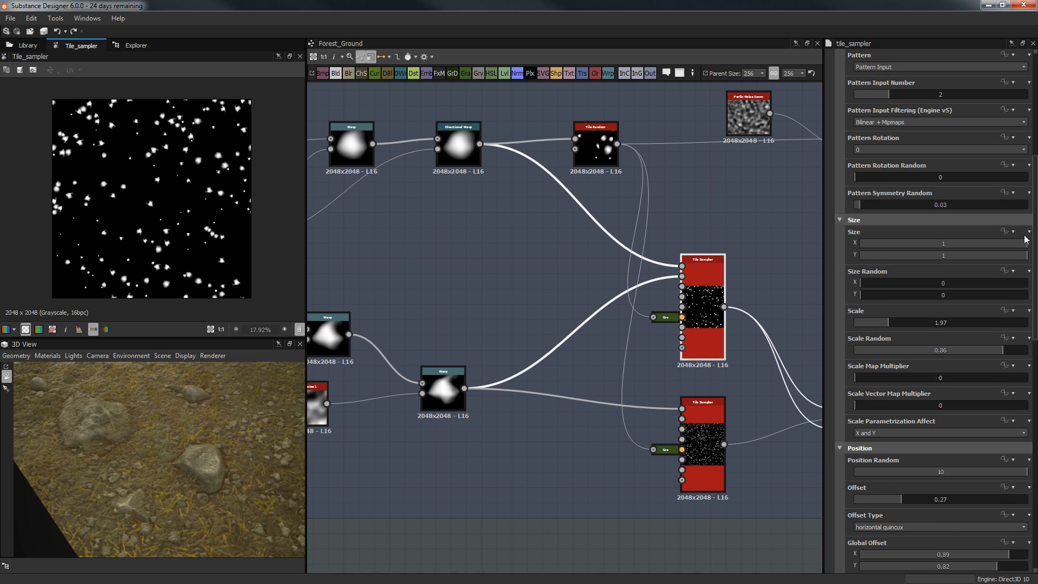
{"action": "scroll", "coordinate": [1026, 239], "scroll_direction": "up", "scroll_amount": 1}
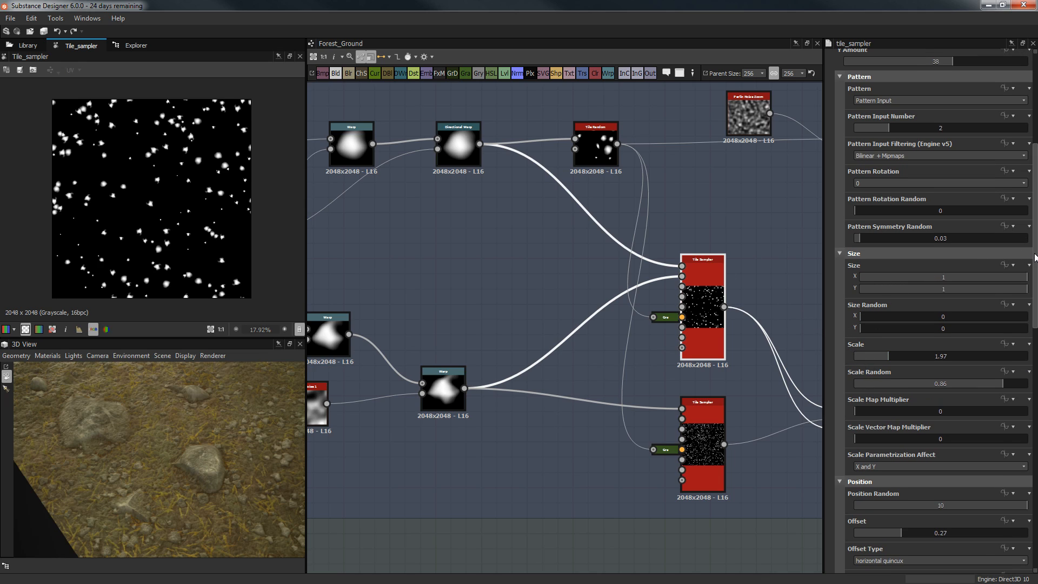
{"action": "scroll", "coordinate": [894, 249], "scroll_direction": "up", "scroll_amount": 4}
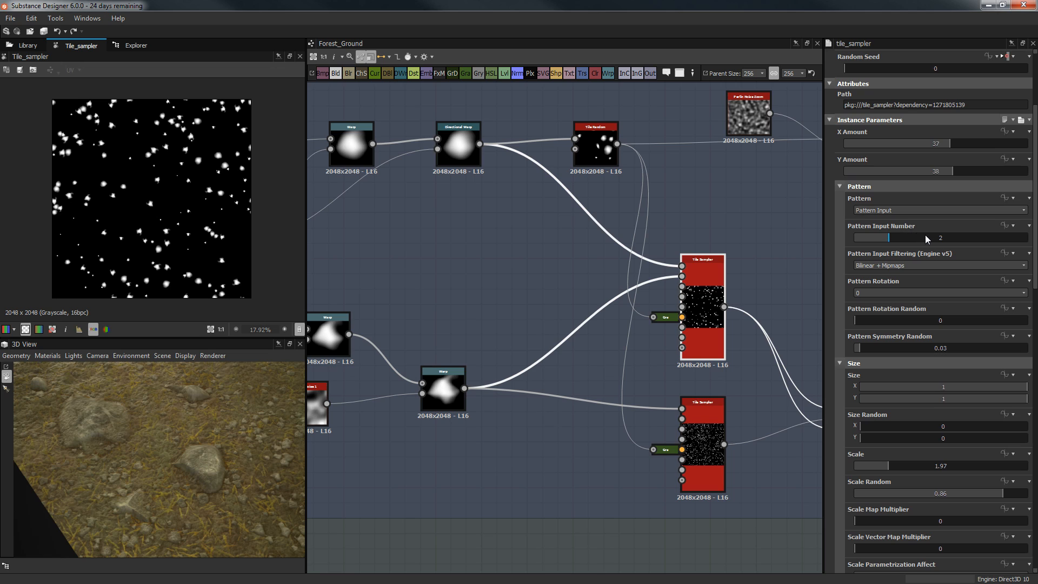
Step: Try a Pattern Input Number of 3 on the upper Tile Sampler and return it to 2
{"action": "scroll", "coordinate": [618, 268], "scroll_direction": "up", "scroll_amount": 5}
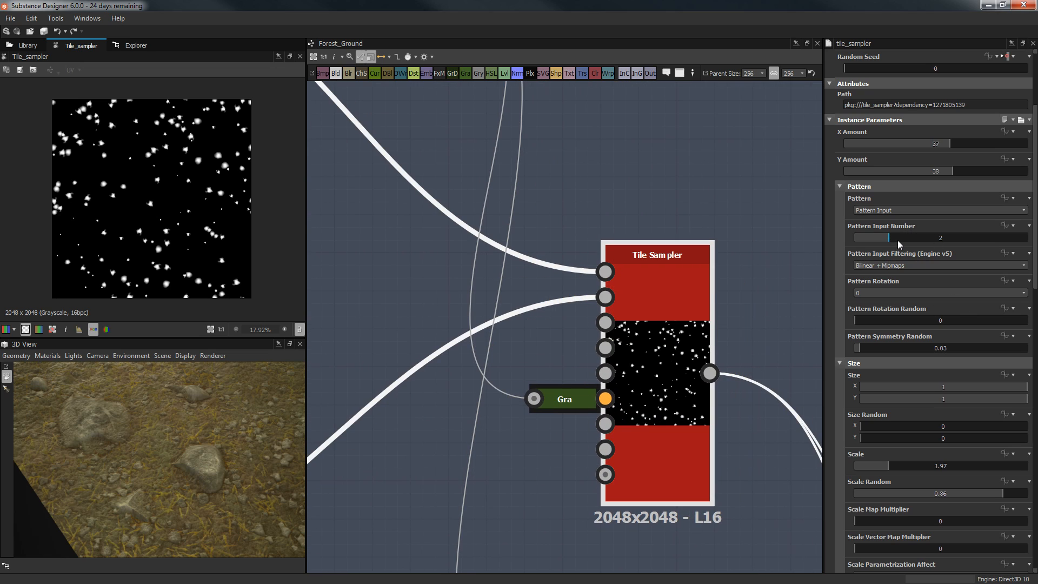
{"action": "left_click_drag", "start_coordinate": [897, 240], "coordinate": [914, 238]}
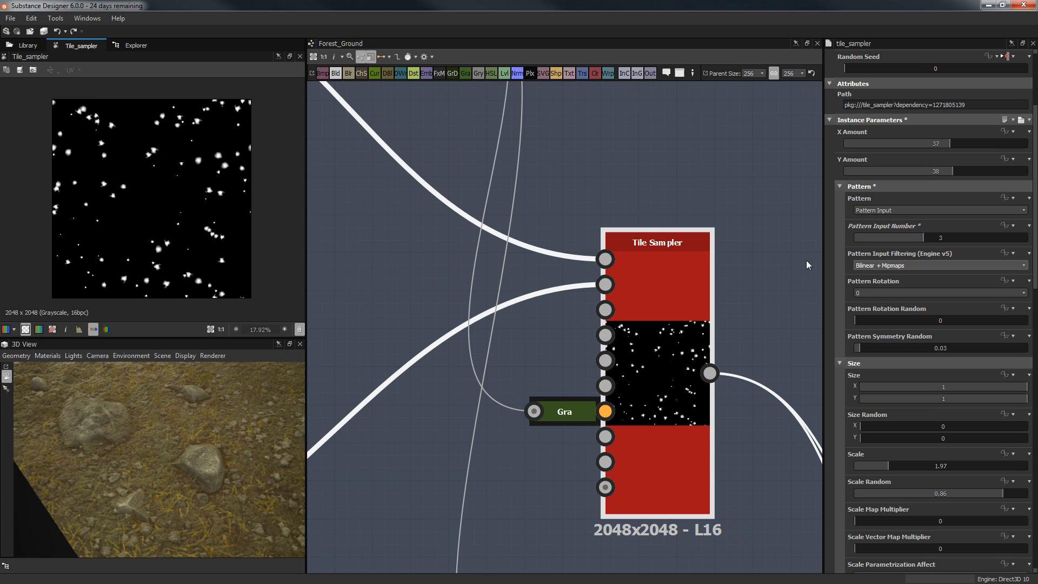
{"action": "left_click_drag", "start_coordinate": [913, 238], "coordinate": [896, 239]}
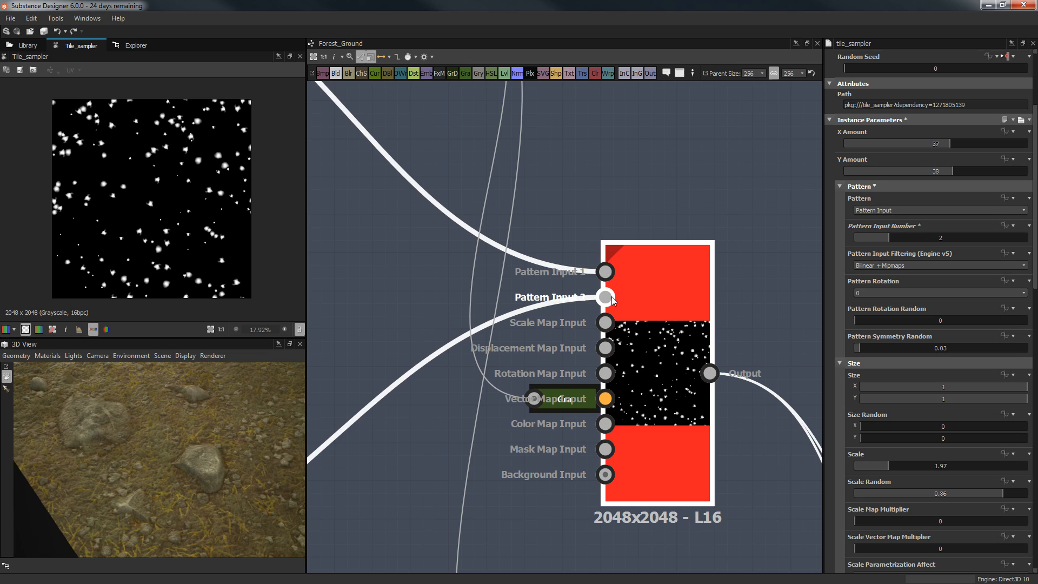
Step: Inspect the upper Tile Sampler's scattered shapes up close and compare them with the stones in the 3D preview
{"action": "scroll", "coordinate": [171, 226], "scroll_direction": "up", "scroll_amount": 5}
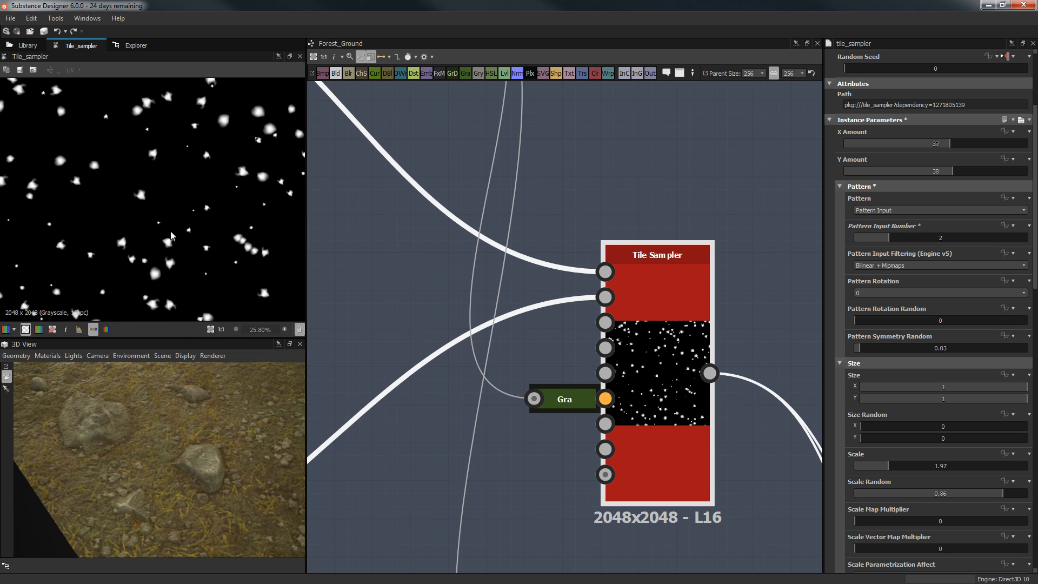
{"action": "scroll", "coordinate": [170, 233], "scroll_direction": "up", "scroll_amount": 4}
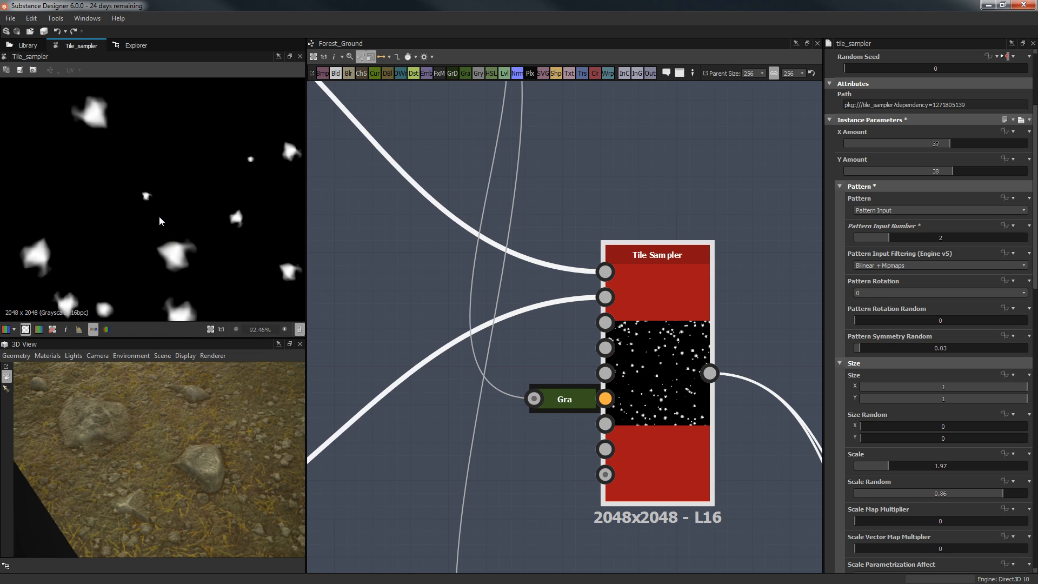
{"action": "scroll", "coordinate": [160, 222], "scroll_direction": "down", "scroll_amount": 5}
{"action": "left_click_drag", "start_coordinate": [239, 532], "coordinate": [174, 439]}
Step: Move the lower Warp node fed by Shape and Perlin Noise 2 up closer to them, and preview its output
{"action": "scroll", "coordinate": [580, 301], "scroll_direction": "down", "scroll_amount": 4}
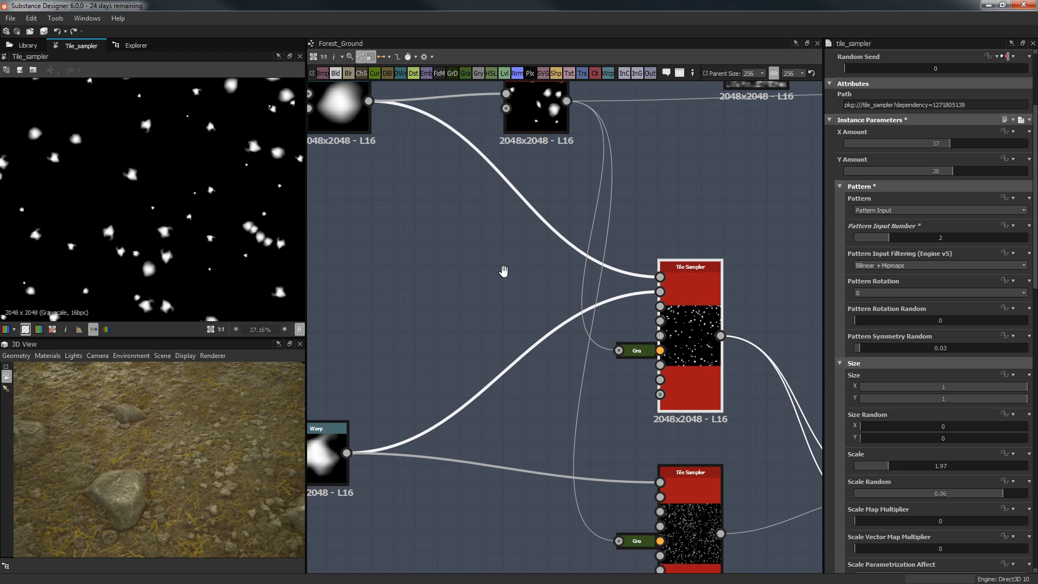
{"action": "middle_click_drag", "start_coordinate": [435, 314], "coordinate": [541, 276]}
{"action": "scroll", "coordinate": [654, 232], "scroll_direction": "down", "scroll_amount": 5}
{"action": "left_click", "coordinate": [438, 157]}
{"action": "double_click", "coordinate": [437, 156]}
{"action": "scroll", "coordinate": [461, 292], "scroll_direction": "up", "scroll_amount": 2}
{"action": "left_click_drag", "start_coordinate": [544, 307], "coordinate": [576, 250]}
{"action": "double_click", "coordinate": [574, 251]}
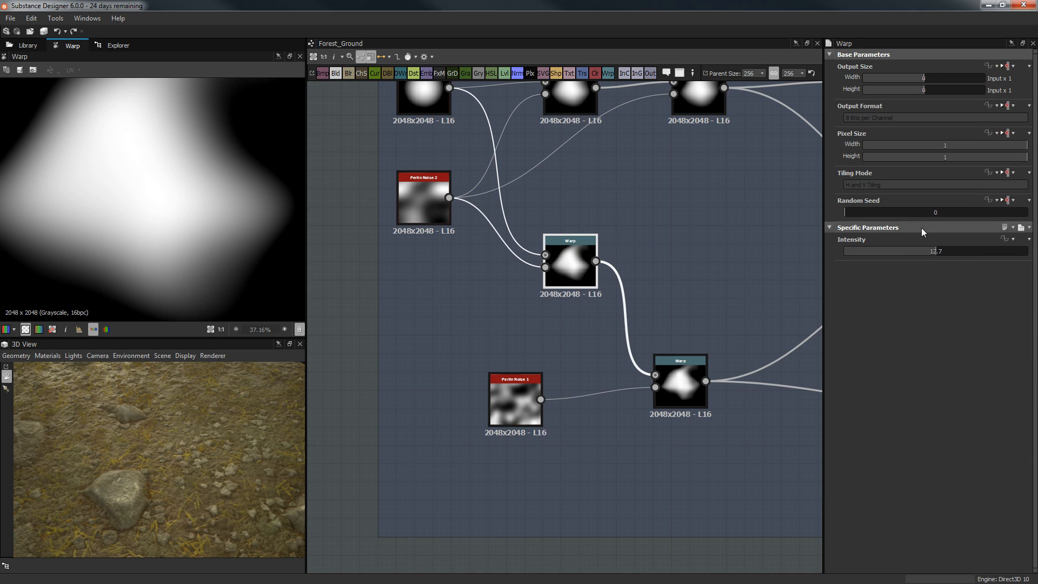
{"action": "middle_click_drag", "start_coordinate": [612, 240], "coordinate": [563, 262]}
{"action": "mouse_move", "coordinate": [516, 285]}
{"action": "left_mouse_down"}
{"action": "mouse_move", "coordinate": [547, 271]}
{"action": "mouse_move", "coordinate": [513, 268]}
{"action": "left_mouse_up"}
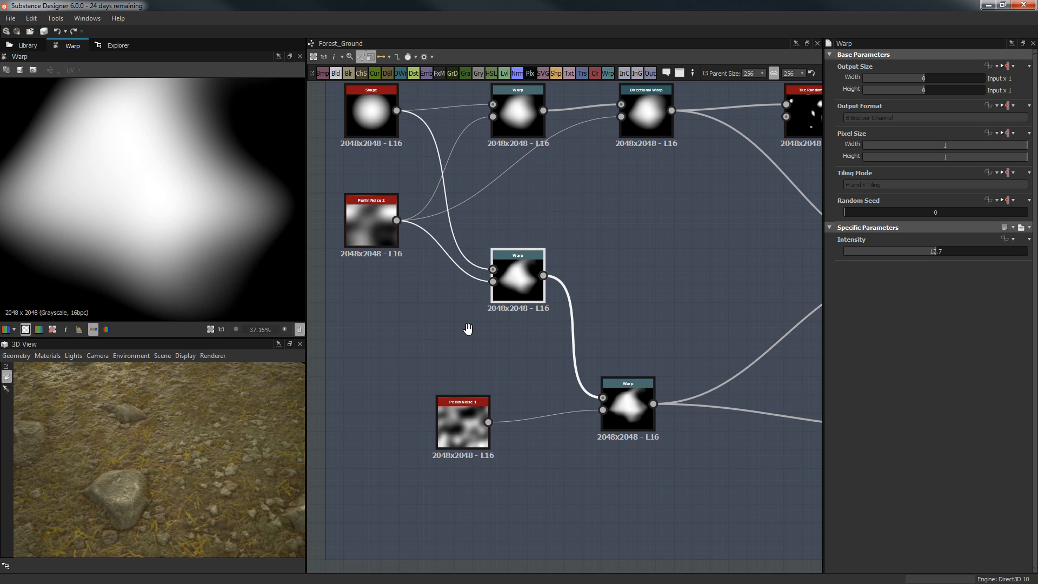
Step: Preview the last lower Warp node and its Perlin Noise 1 input, and move Perlin Noise 1 up and away from the Warp
{"action": "middle_click_drag", "start_coordinate": [468, 328], "coordinate": [458, 331]}
{"action": "left_click", "coordinate": [627, 407]}
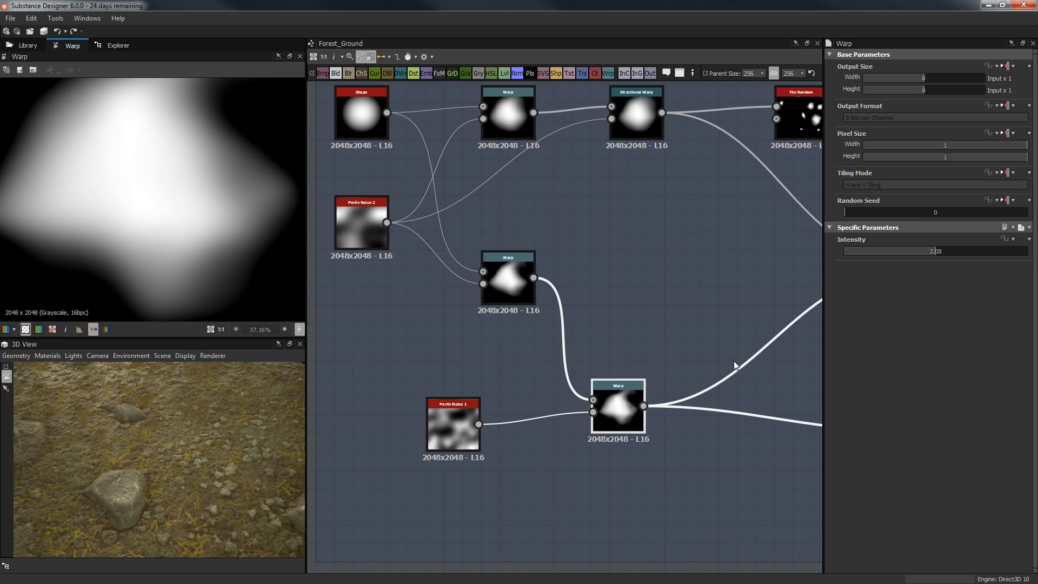
{"action": "left_click", "coordinate": [450, 428]}
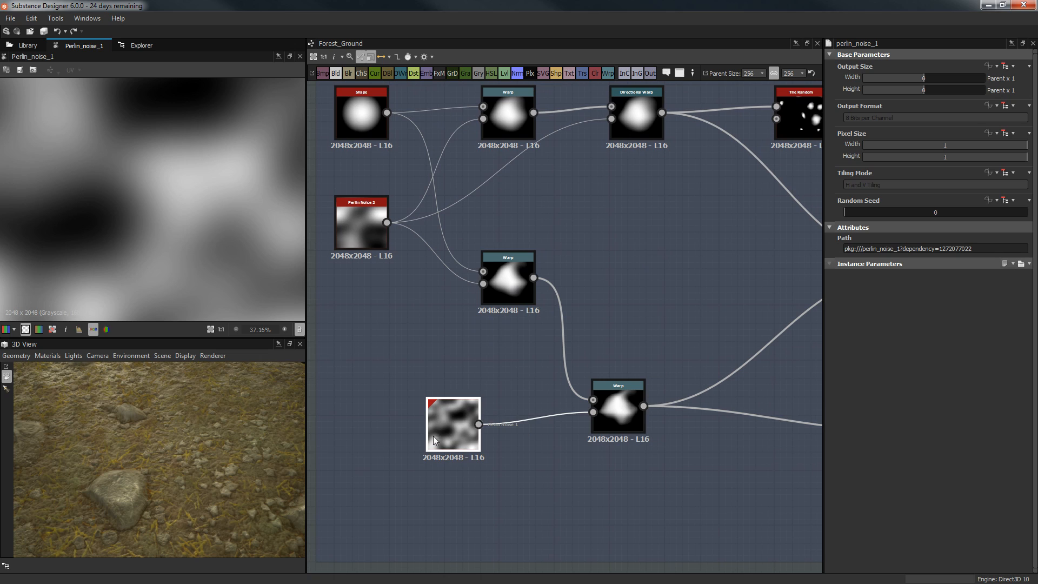
{"action": "left_click_drag", "start_coordinate": [433, 435], "coordinate": [397, 399]}
Step: Return to the upper Tile Sampler and preview the pattern it makes from the two warped shapes
{"action": "middle_click_drag", "start_coordinate": [515, 323], "coordinate": [432, 332]}
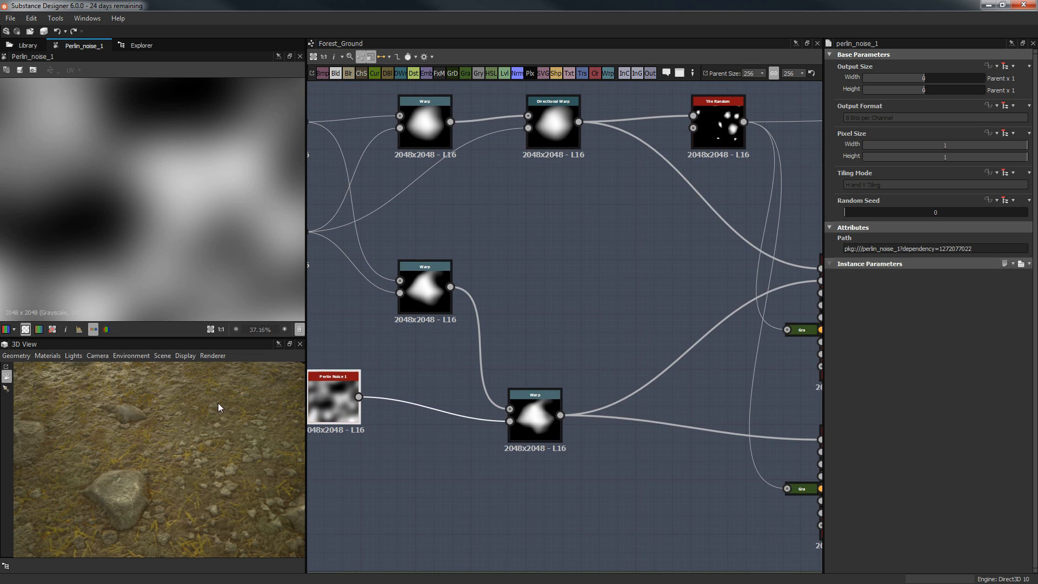
{"action": "middle_click_drag", "start_coordinate": [580, 385], "coordinate": [419, 385]}
{"action": "middle_click_drag", "start_coordinate": [586, 284], "coordinate": [538, 276]}
{"action": "left_click", "coordinate": [638, 292]}
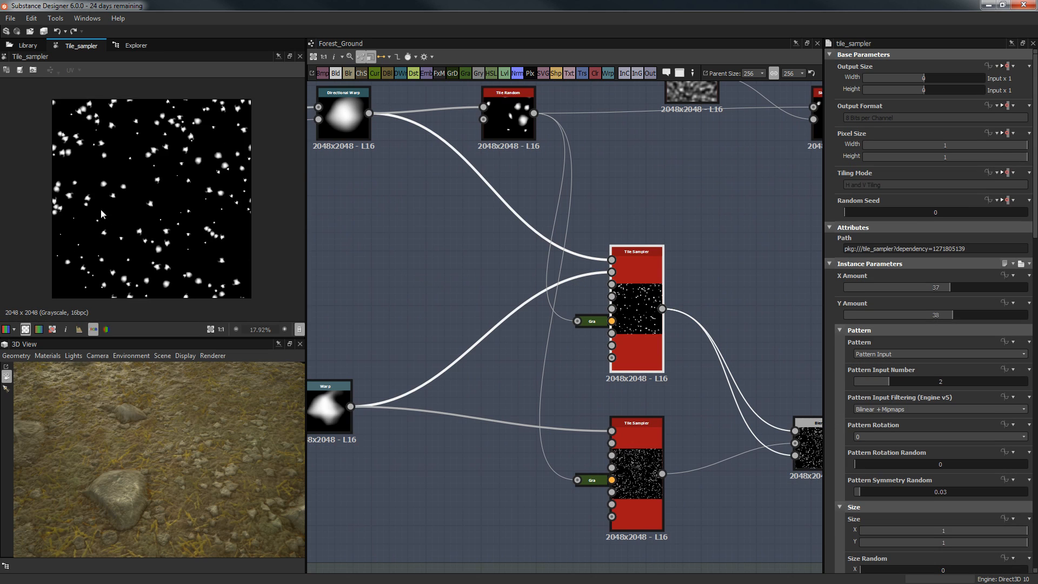
Step: Preview the lower Tile Sampler's dense scatter and compare it with the small stones in the 3D preview
{"action": "left_click", "coordinate": [623, 428]}
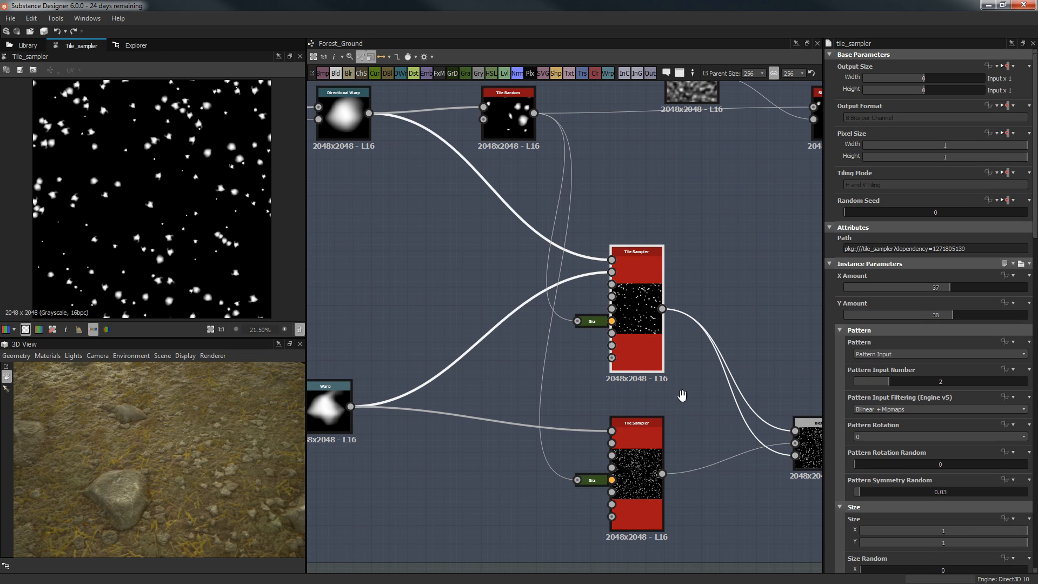
{"action": "middle_click_drag", "start_coordinate": [623, 429], "coordinate": [602, 359]}
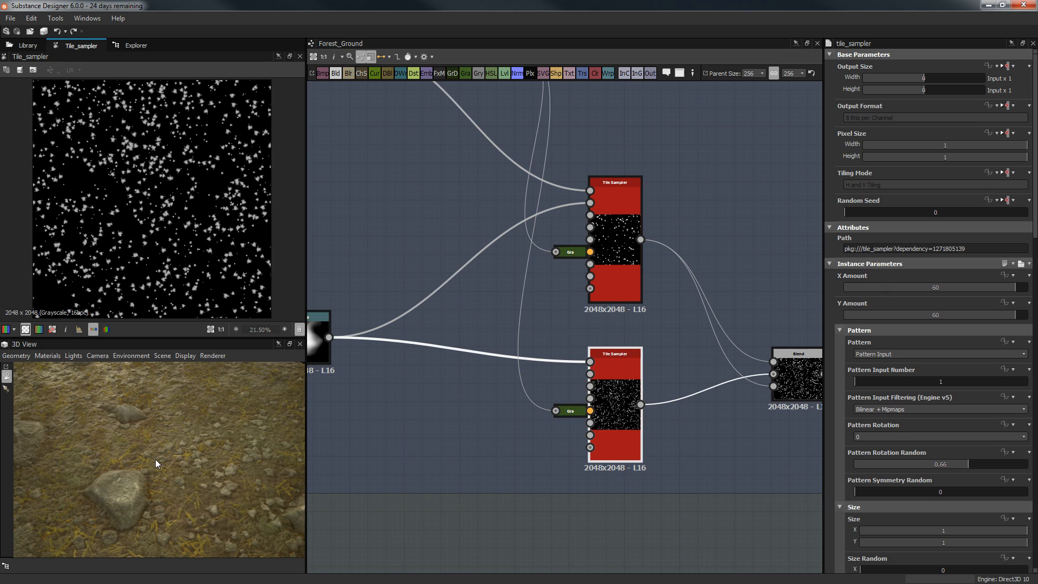
{"action": "mouse_move", "coordinate": [180, 466]}
{"action": "left_mouse_down"}
{"action": "mouse_move", "coordinate": [182, 482]}
{"action": "mouse_move", "coordinate": [160, 448]}
{"action": "mouse_move", "coordinate": [154, 463]}
{"action": "mouse_move", "coordinate": [130, 434]}
{"action": "mouse_move", "coordinate": [150, 509]}
{"action": "mouse_move", "coordinate": [142, 477]}
{"action": "mouse_move", "coordinate": [178, 447]}
{"action": "left_mouse_up"}
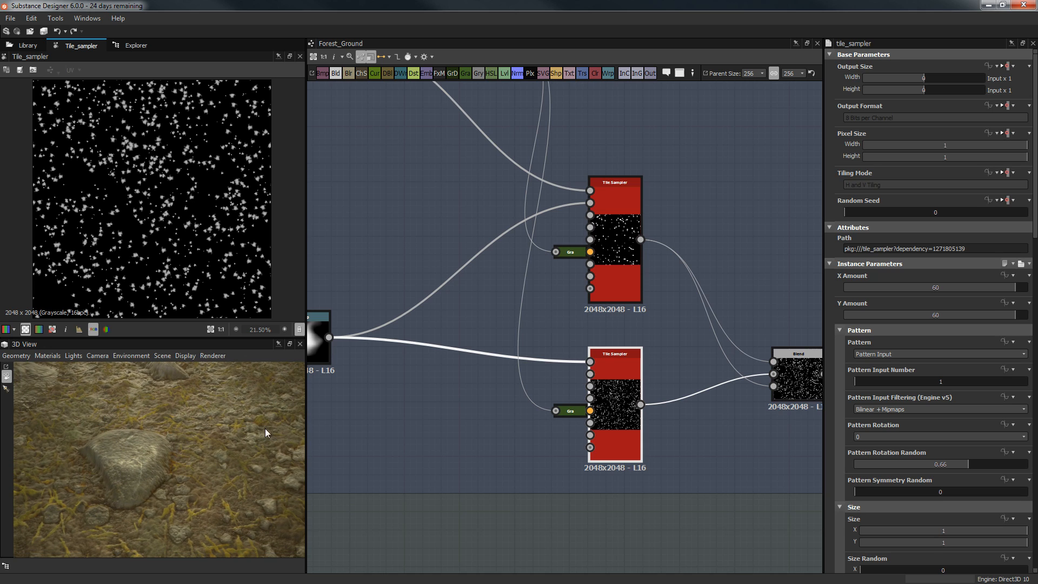
{"action": "middle_click_drag", "start_coordinate": [446, 460], "coordinate": [357, 447]}
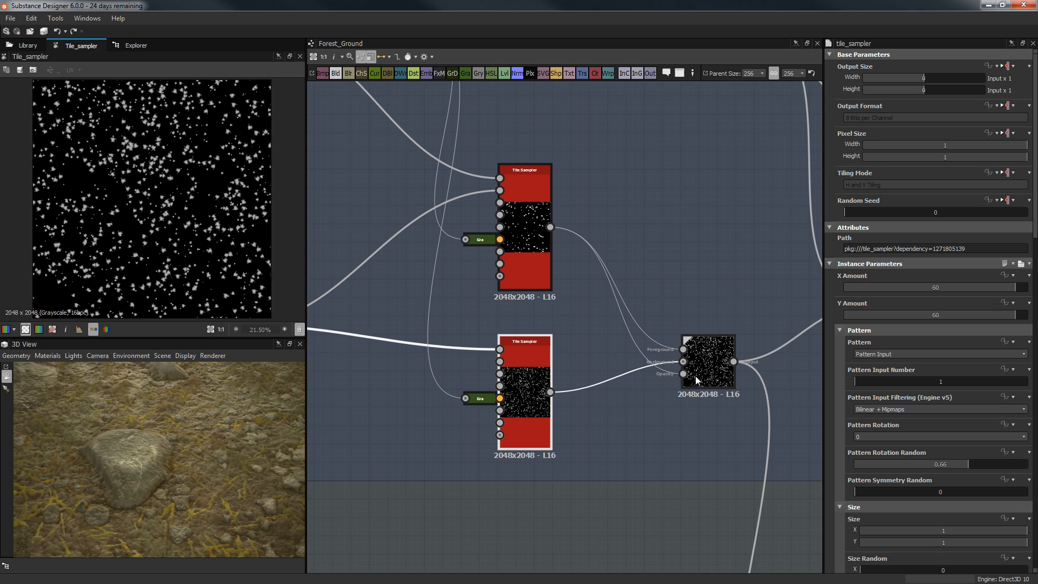
Step: Preview the Blend that merges both Tile Samplers, inspecting its pattern up close and against the 3D preview
{"action": "left_click", "coordinate": [697, 377]}
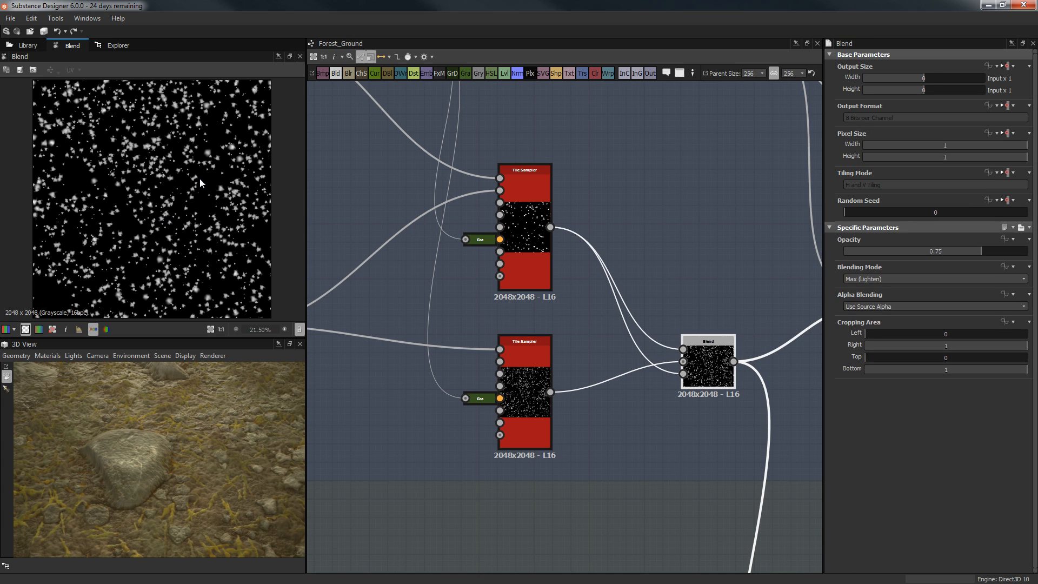
{"action": "scroll", "coordinate": [200, 184], "scroll_direction": "up", "scroll_amount": 3}
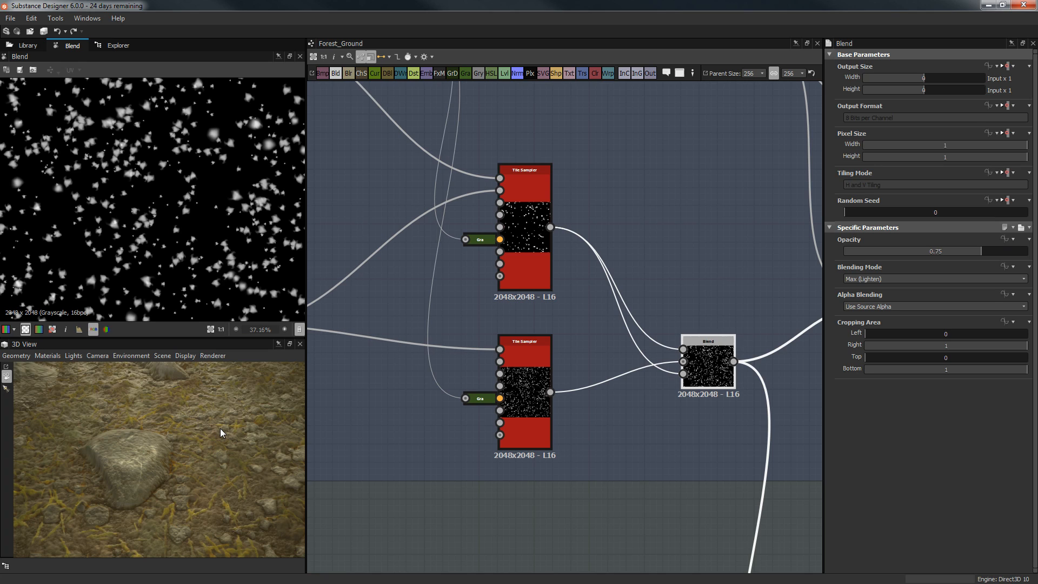
{"action": "scroll", "coordinate": [220, 429], "scroll_direction": "up", "scroll_amount": 3}
{"action": "scroll", "coordinate": [220, 429], "scroll_direction": "down", "scroll_amount": 3}
{"action": "mouse_move", "coordinate": [216, 429]}
{"action": "left_mouse_down"}
{"action": "mouse_move", "coordinate": [215, 445]}
{"action": "mouse_move", "coordinate": [200, 446]}
{"action": "mouse_move", "coordinate": [203, 414]}
{"action": "mouse_move", "coordinate": [178, 411]}
{"action": "mouse_move", "coordinate": [185, 421]}
{"action": "mouse_move", "coordinate": [209, 416]}
{"action": "left_mouse_up"}
Step: Preview the rock group's final Blend that combines the large blurred rocks with the small scattered ones
{"action": "middle_click_drag", "start_coordinate": [489, 346], "coordinate": [375, 357]}
{"action": "scroll", "coordinate": [563, 302], "scroll_direction": "down", "scroll_amount": 2}
{"action": "middle_click_drag", "start_coordinate": [574, 293], "coordinate": [439, 312]}
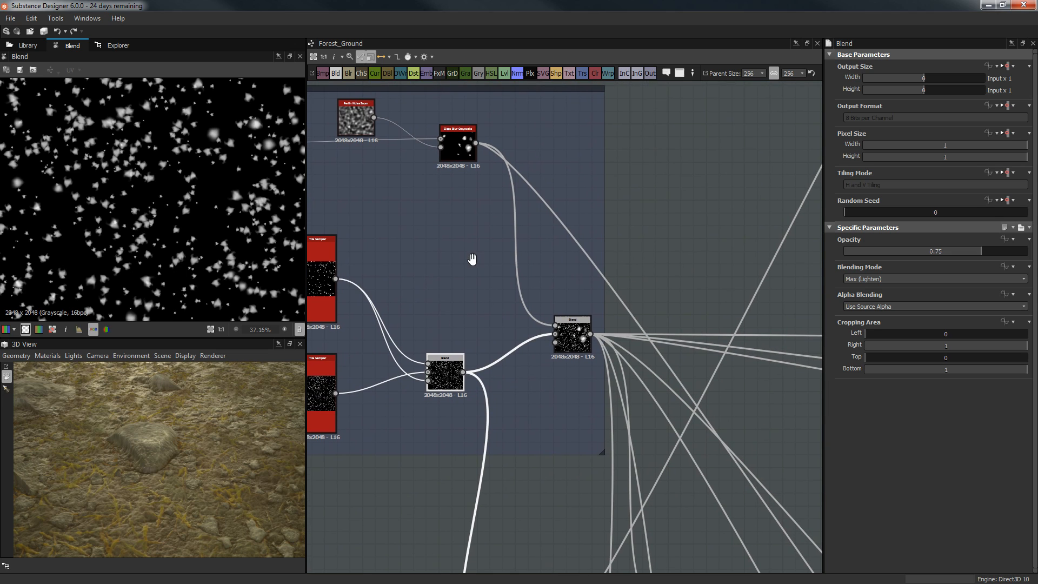
{"action": "middle_click_drag", "start_coordinate": [472, 259], "coordinate": [483, 266]}
{"action": "double_click", "coordinate": [583, 339]}
{"action": "scroll", "coordinate": [210, 183], "scroll_direction": "down", "scroll_amount": 2}
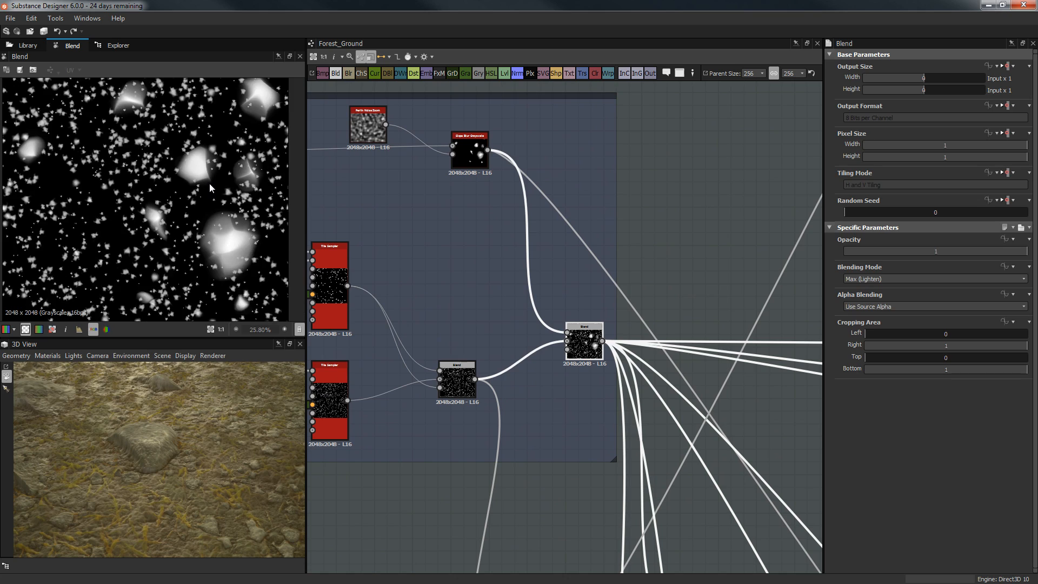
{"action": "scroll", "coordinate": [209, 184], "scroll_direction": "down", "scroll_amount": 2}
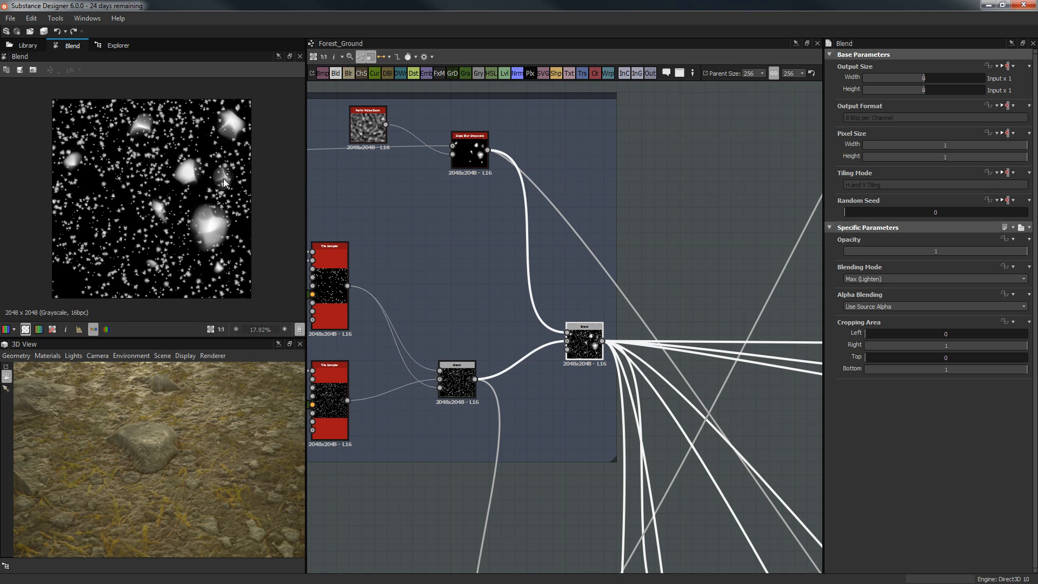
{"action": "middle_click_drag", "start_coordinate": [392, 204], "coordinate": [429, 241]}
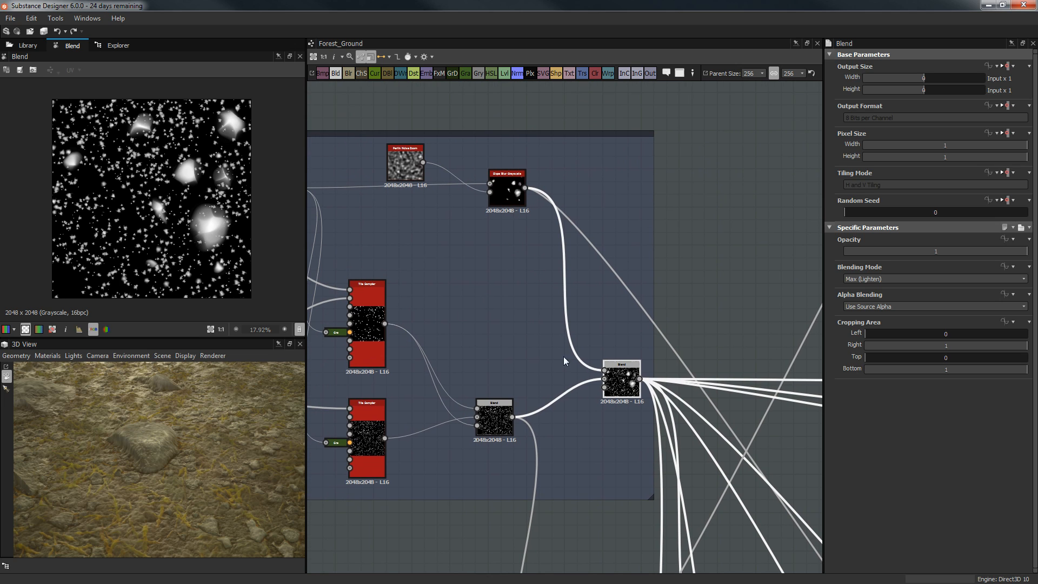
Step: Trace the small-rock Blend's output down to the Ground base group and preview that group's last Blend
{"action": "scroll", "coordinate": [580, 365], "scroll_direction": "down", "scroll_amount": 2}
{"action": "middle_click_drag", "start_coordinate": [609, 396], "coordinate": [566, 328]}
{"action": "scroll", "coordinate": [567, 328], "scroll_direction": "up", "scroll_amount": 1}
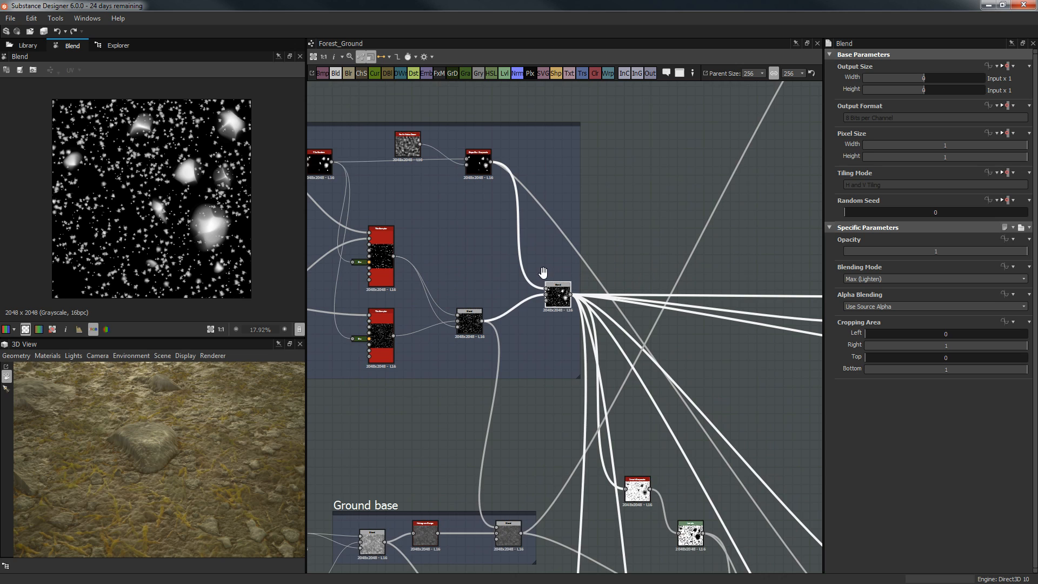
{"action": "middle_click_drag", "start_coordinate": [543, 272], "coordinate": [488, 255]}
{"action": "middle_click_drag", "start_coordinate": [520, 410], "coordinate": [644, 327]}
{"action": "scroll", "coordinate": [621, 206], "scroll_direction": "up", "scroll_amount": 2}
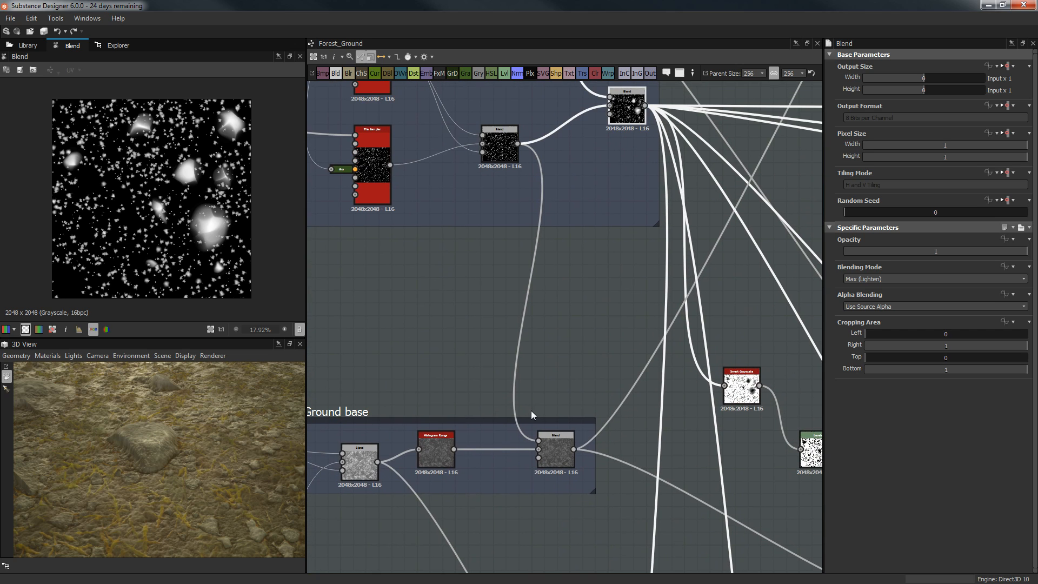
{"action": "left_click", "coordinate": [546, 451]}
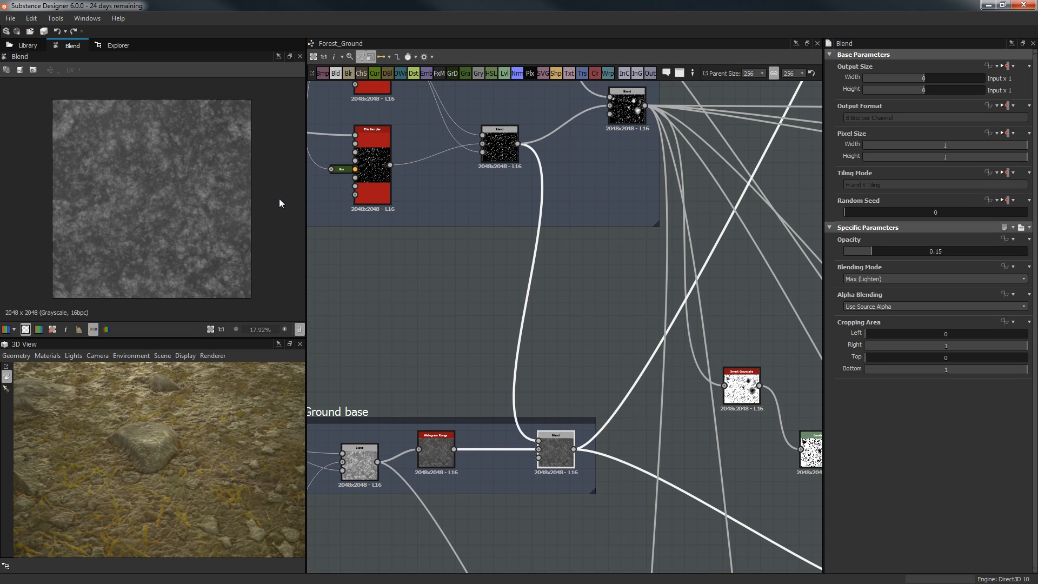
Step: Examine the Ground base Blend's output up close and check its opacity setting
{"action": "scroll", "coordinate": [234, 204], "scroll_direction": "up", "scroll_amount": 4}
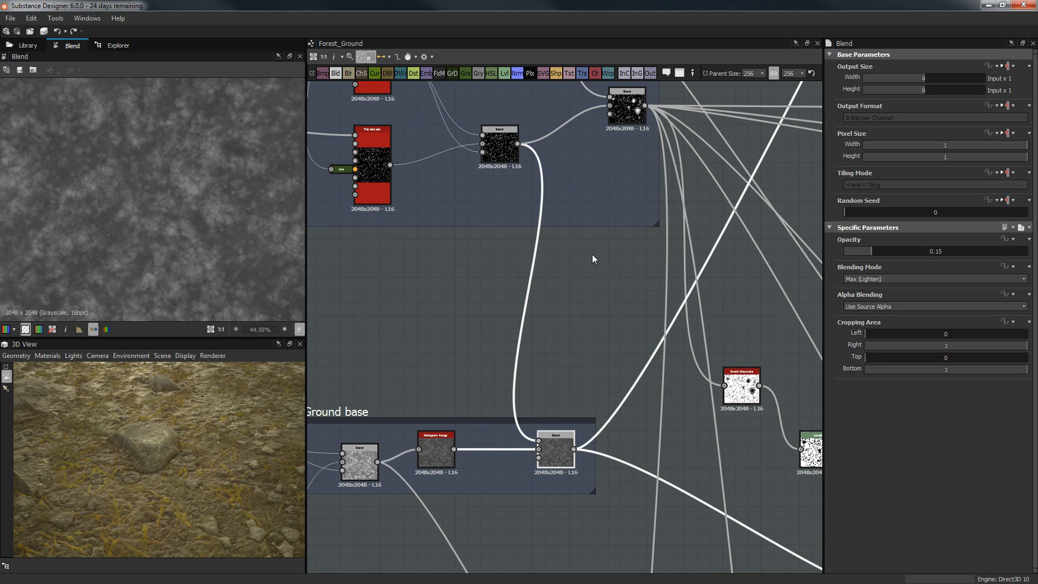
{"action": "middle_click_drag", "start_coordinate": [593, 260], "coordinate": [600, 270]}
{"action": "scroll", "coordinate": [96, 160], "scroll_direction": "down", "scroll_amount": 3}
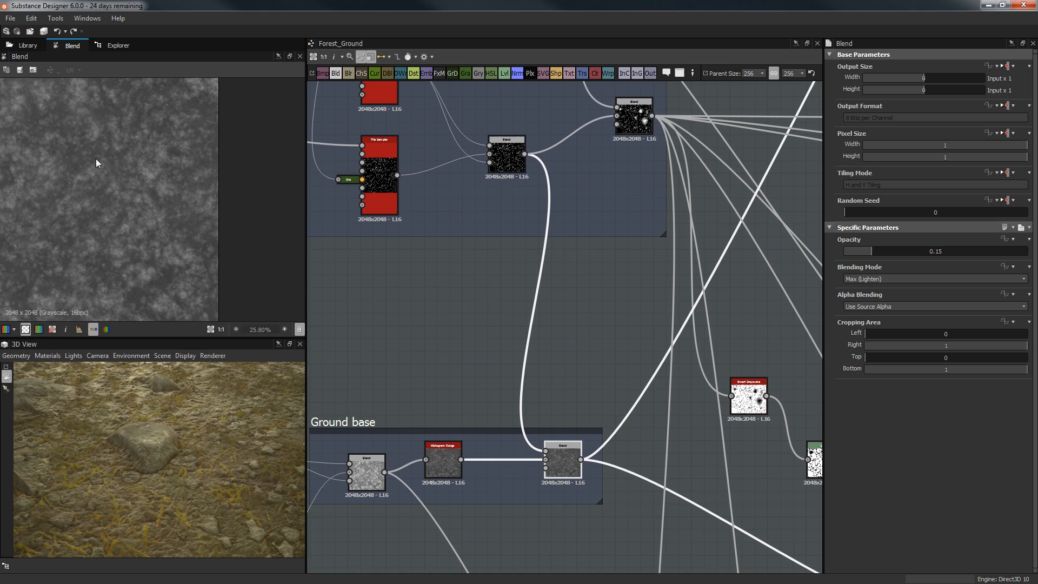
{"action": "scroll", "coordinate": [110, 253], "scroll_direction": "down", "scroll_amount": 2}
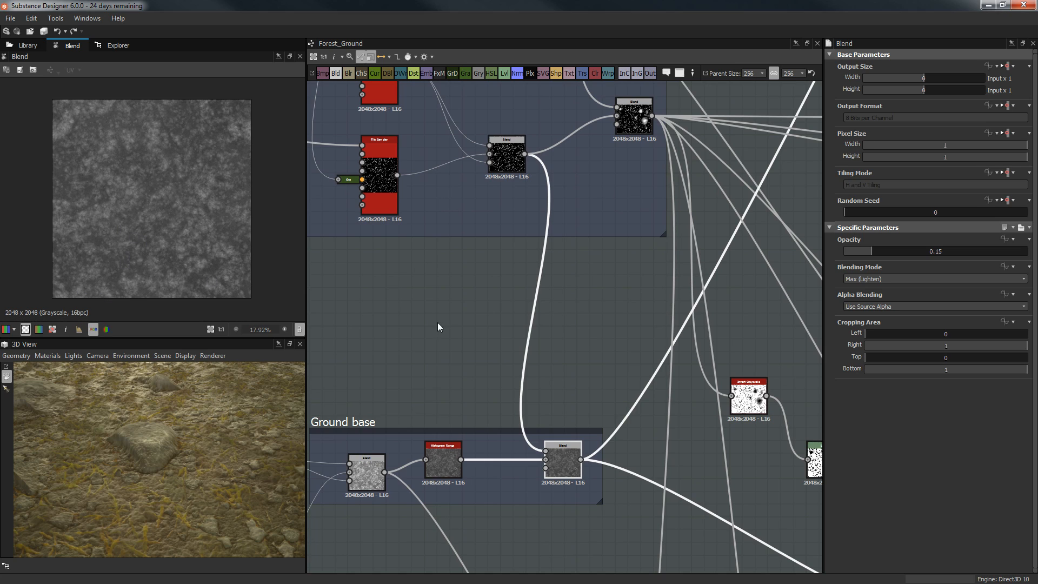
{"action": "middle_click_drag", "start_coordinate": [628, 322], "coordinate": [610, 342]}
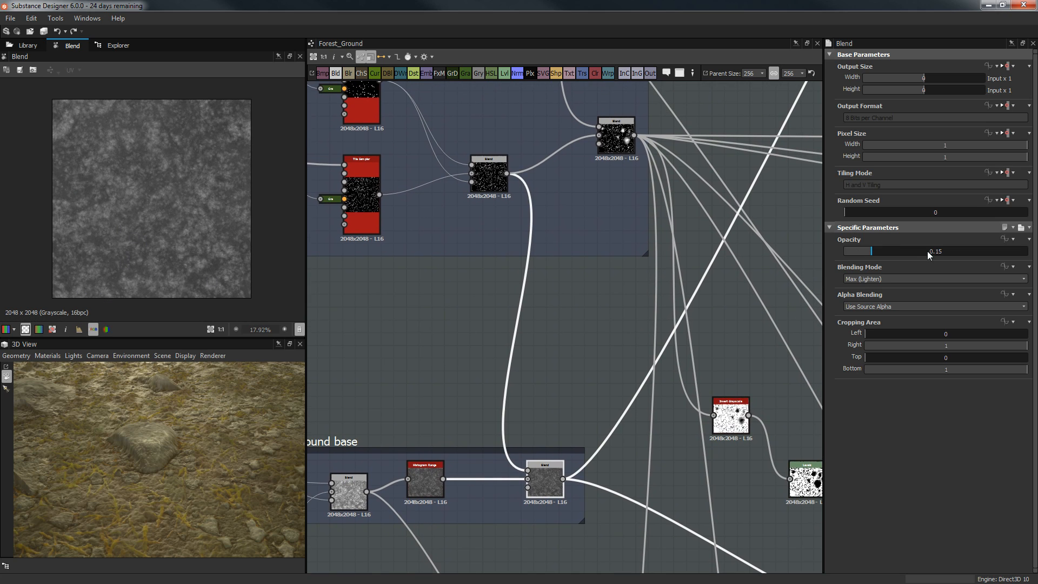
{"action": "scroll", "coordinate": [102, 196], "scroll_direction": "up", "scroll_amount": 10}
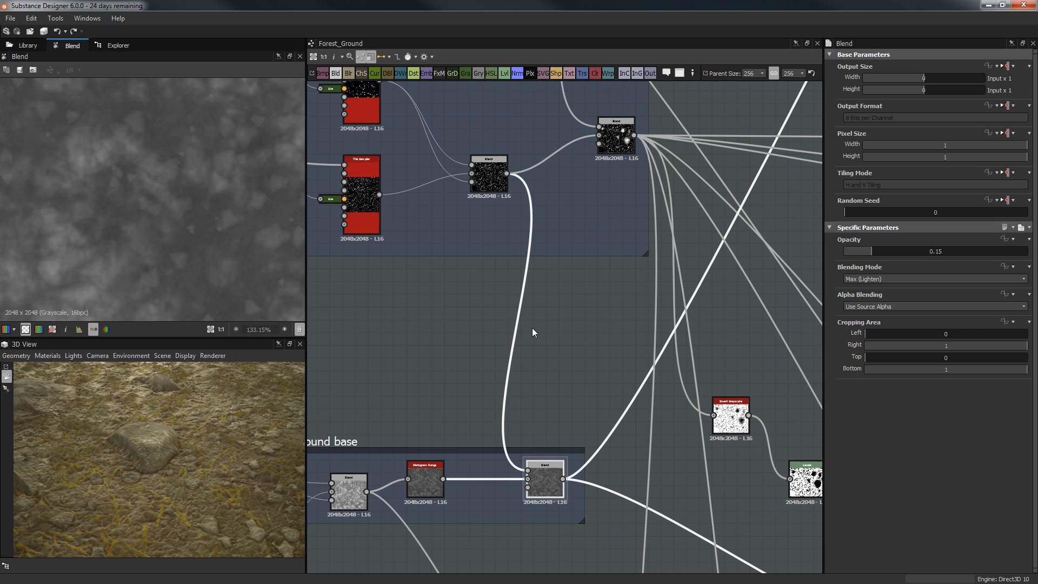
Step: Survey where the Ground base Blend leads, find the small branches group and preview its first Shape node
{"action": "middle_click_drag", "start_coordinate": [521, 326], "coordinate": [424, 407]}
{"action": "scroll", "coordinate": [637, 262], "scroll_direction": "down", "scroll_amount": 3}
{"action": "middle_click_drag", "start_coordinate": [637, 262], "coordinate": [602, 144]}
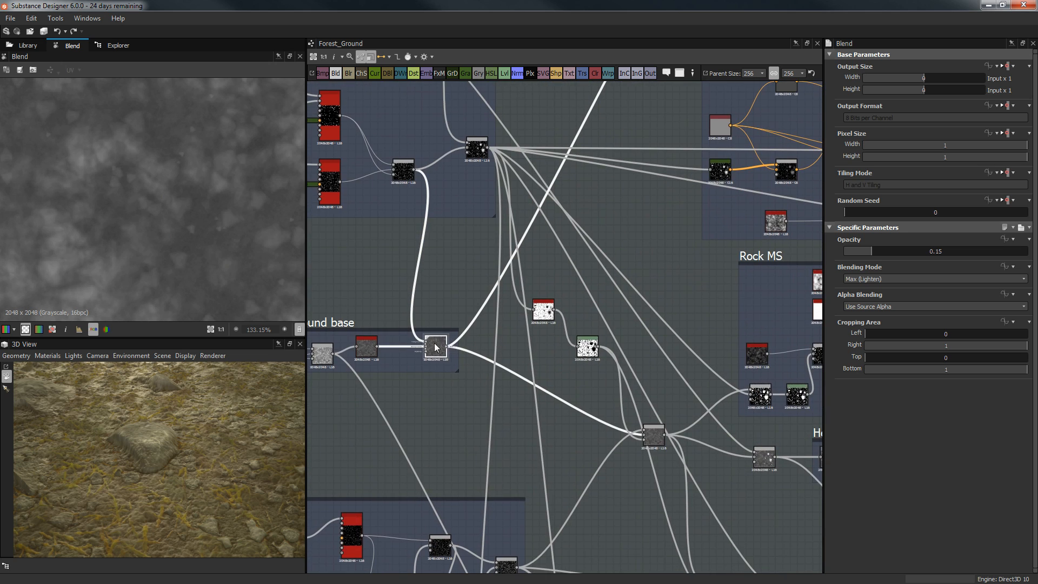
{"action": "scroll", "coordinate": [472, 260], "scroll_direction": "down", "scroll_amount": 6}
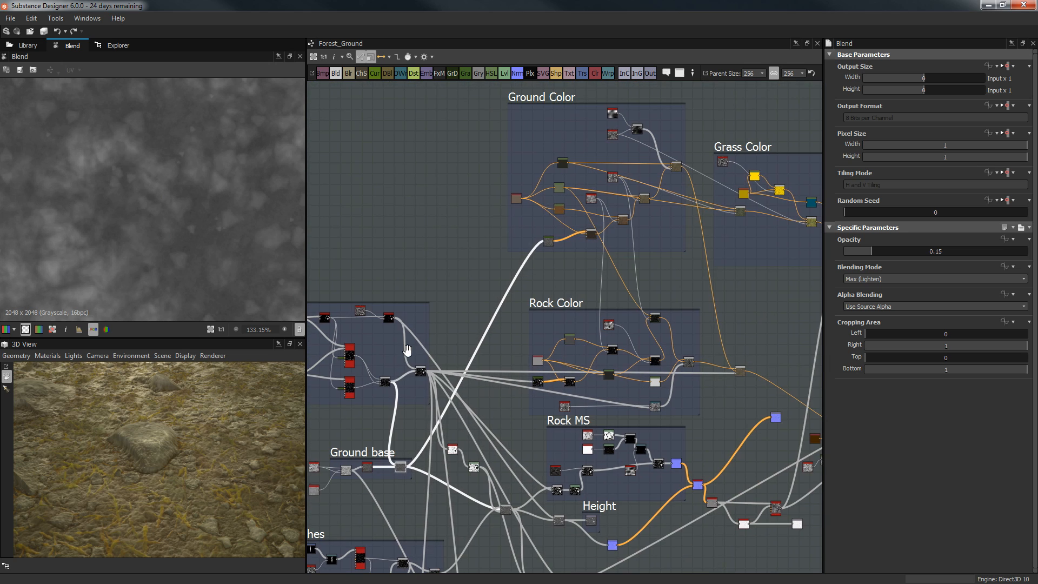
{"action": "middle_click_drag", "start_coordinate": [407, 350], "coordinate": [531, 129]}
{"action": "scroll", "coordinate": [532, 130], "scroll_direction": "up", "scroll_amount": 4}
{"action": "middle_click_drag", "start_coordinate": [491, 309], "coordinate": [601, 77]}
{"action": "middle_click_drag", "start_coordinate": [501, 215], "coordinate": [620, 164]}
{"action": "left_click", "coordinate": [417, 249]}
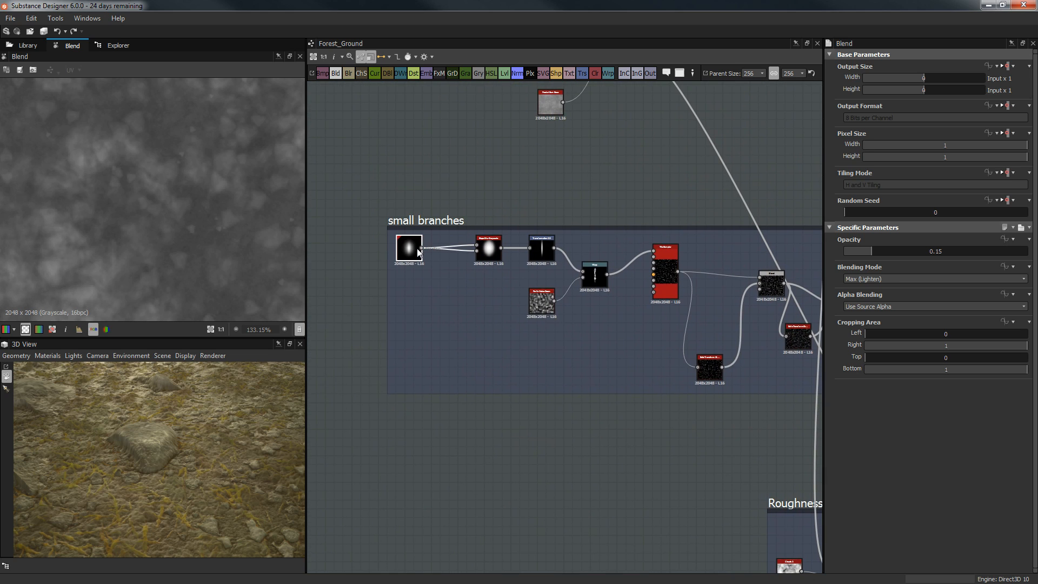
{"action": "double_click", "coordinate": [417, 250]}
{"action": "scroll", "coordinate": [144, 252], "scroll_direction": "down", "scroll_amount": 6}
Step: Examine the ground around the large stone in the 3D preview and review the Shape node's pattern setting
{"action": "left_click_drag", "start_coordinate": [167, 544], "coordinate": [83, 445]}
{"action": "left_click_drag", "start_coordinate": [163, 460], "coordinate": [184, 433]}
{"action": "middle_click_drag", "start_coordinate": [513, 362], "coordinate": [499, 386]}
{"action": "scroll", "coordinate": [194, 170], "scroll_direction": "up", "scroll_amount": 3}
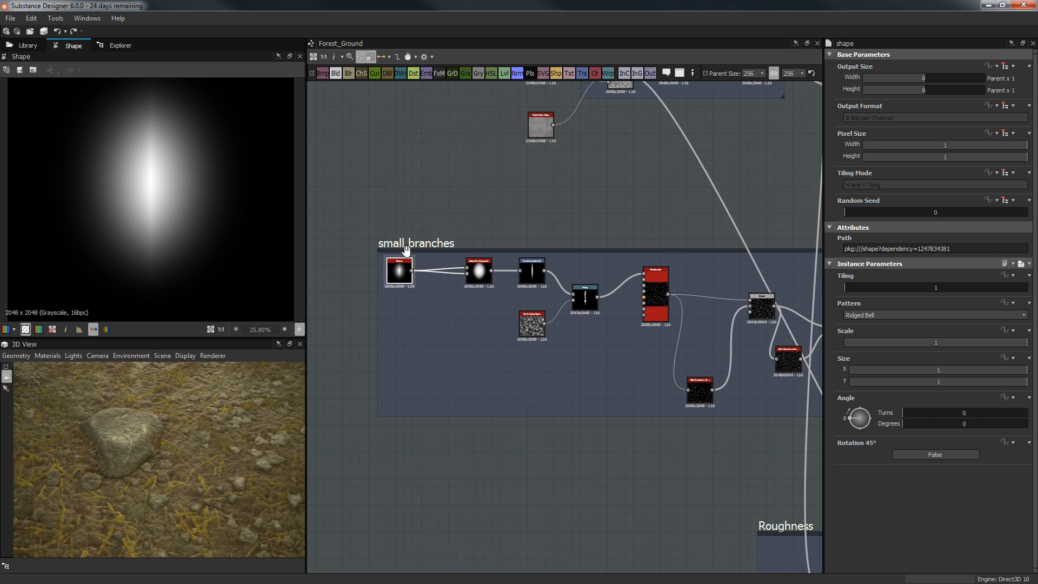
{"action": "scroll", "coordinate": [392, 280], "scroll_direction": "up", "scroll_amount": 5}
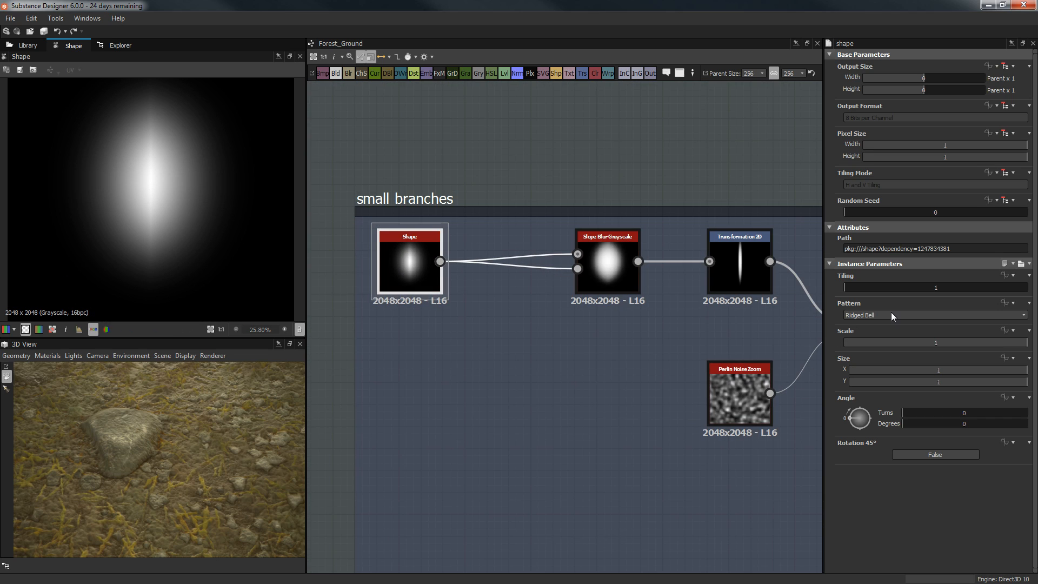
Step: Preview the small branches group's Slope Blur Grayscale, followed by the Transformation 2D that narrows the shape
{"action": "left_click", "coordinate": [594, 289]}
{"action": "key", "text": "f"}
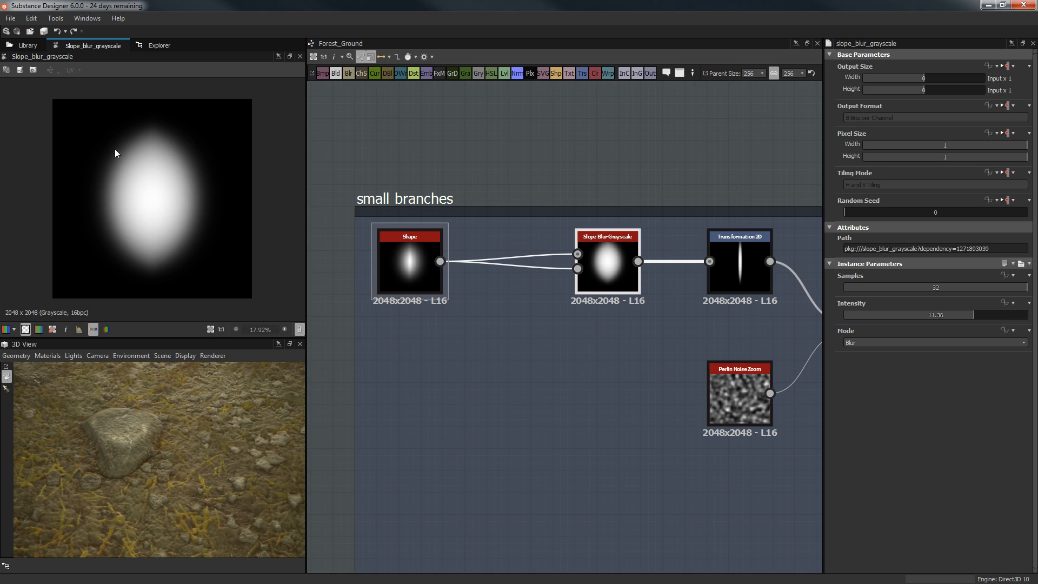
{"action": "middle_click_drag", "start_coordinate": [571, 412], "coordinate": [476, 430]}
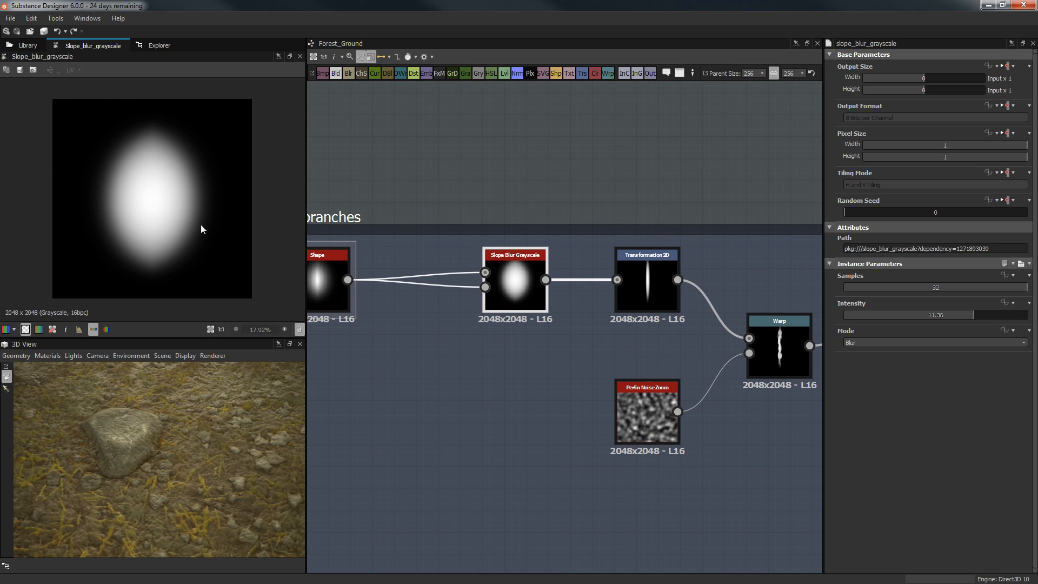
{"action": "middle_click_drag", "start_coordinate": [476, 210], "coordinate": [394, 221]}
{"action": "middle_click_drag", "start_coordinate": [568, 231], "coordinate": [567, 203]}
{"action": "left_click", "coordinate": [553, 255]}
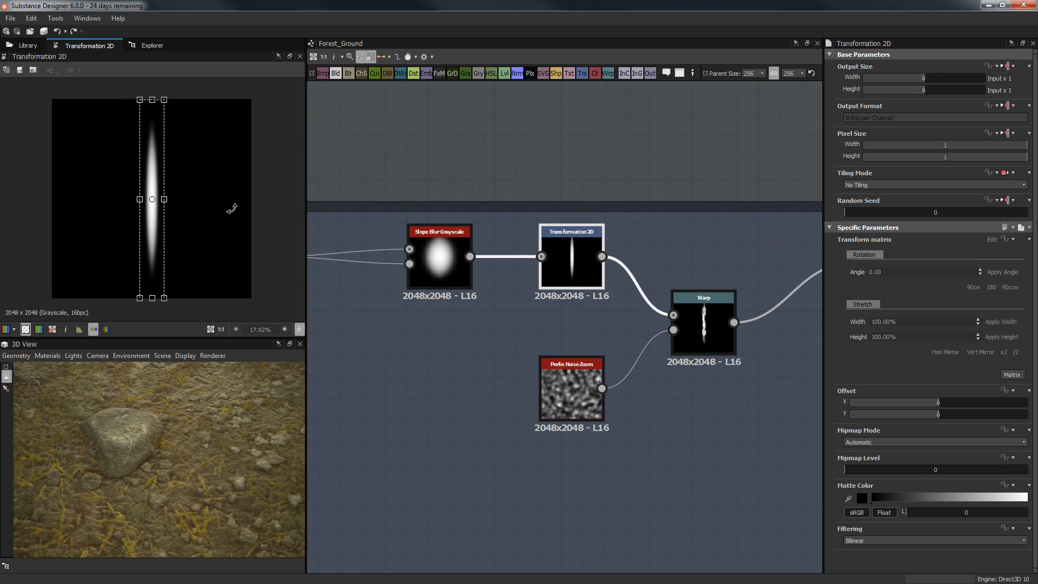
Step: Preview the Warp fed by Transformation 2D and Perlin Noise Zoom, and the Tile Sampler that scatters its result
{"action": "middle_click_drag", "start_coordinate": [781, 97], "coordinate": [740, 112]}
{"action": "left_click", "coordinate": [665, 340]}
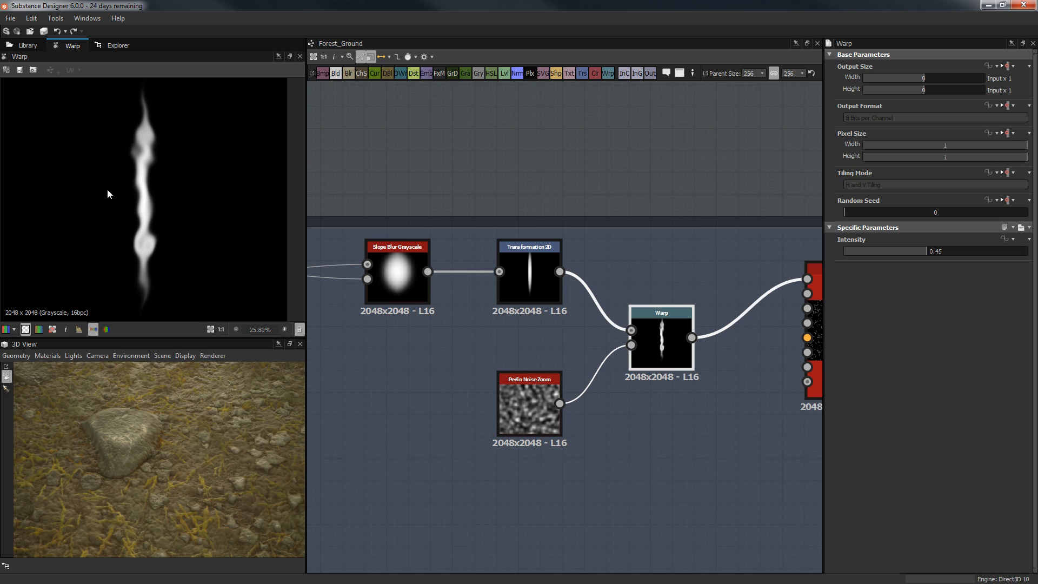
{"action": "middle_click_drag", "start_coordinate": [489, 199], "coordinate": [422, 185]}
{"action": "middle_click_drag", "start_coordinate": [551, 208], "coordinate": [512, 200]}
{"action": "scroll", "coordinate": [516, 202], "scroll_direction": "down", "scroll_amount": 1}
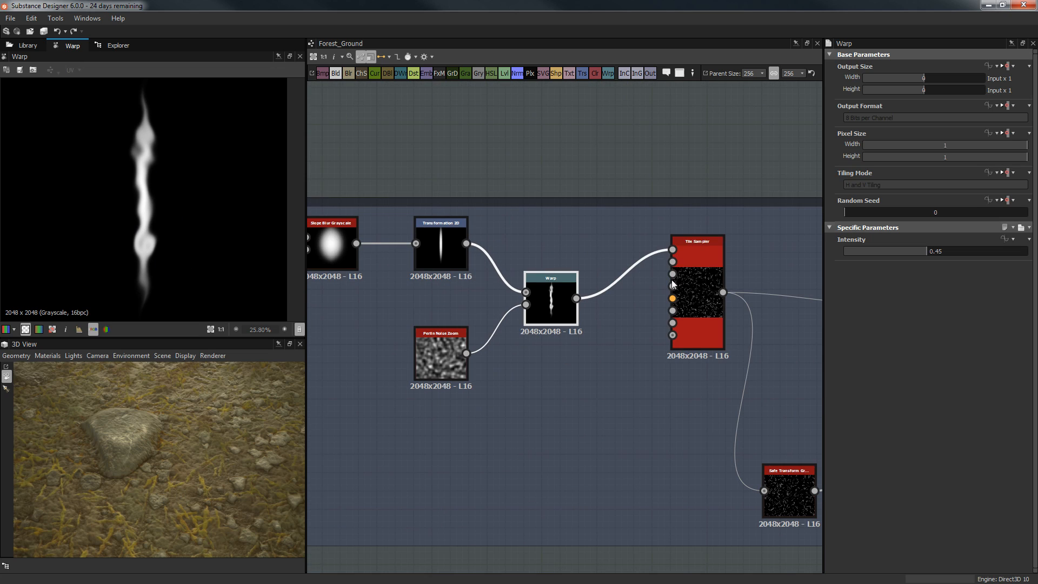
{"action": "left_click", "coordinate": [688, 275]}
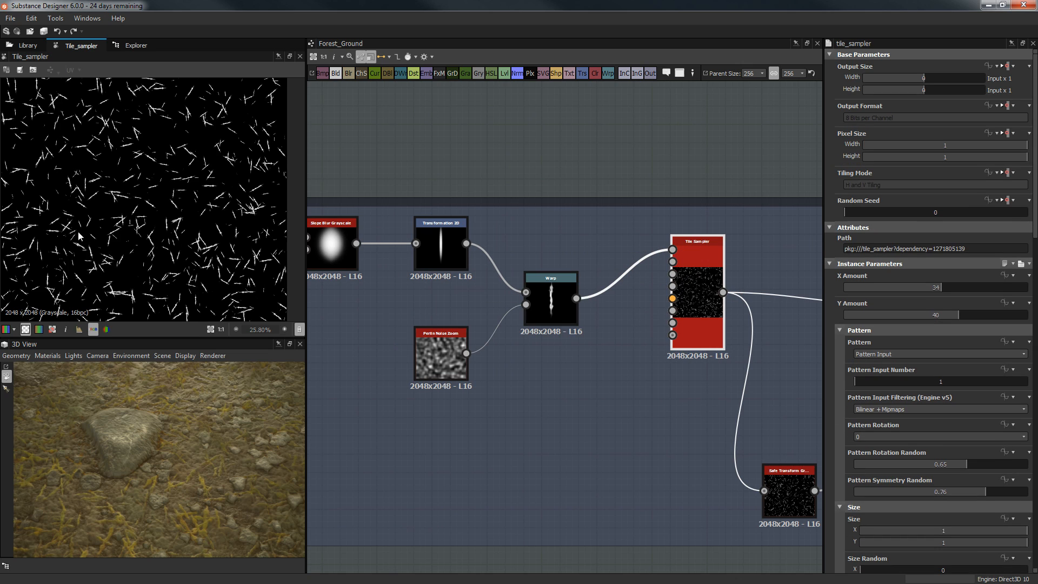
{"action": "scroll", "coordinate": [206, 126], "scroll_direction": "down", "scroll_amount": 1}
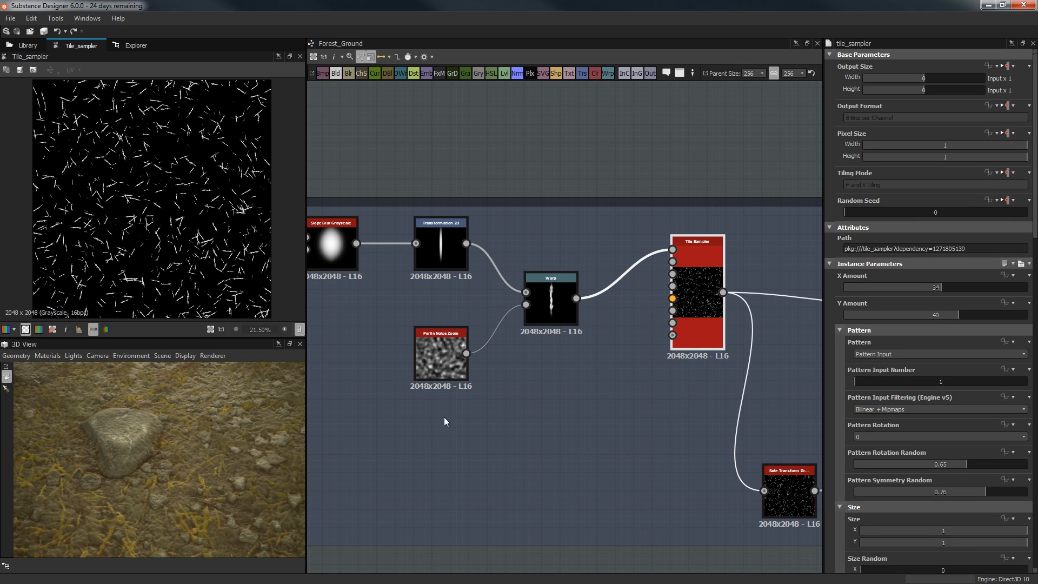
Step: Look back over the Ground base group and the rock Tile Sampler, and return to the branches' Tile Sampler
{"action": "middle_click_drag", "start_coordinate": [605, 180], "coordinate": [540, 430]}
{"action": "middle_click_drag", "start_coordinate": [635, 266], "coordinate": [616, 363]}
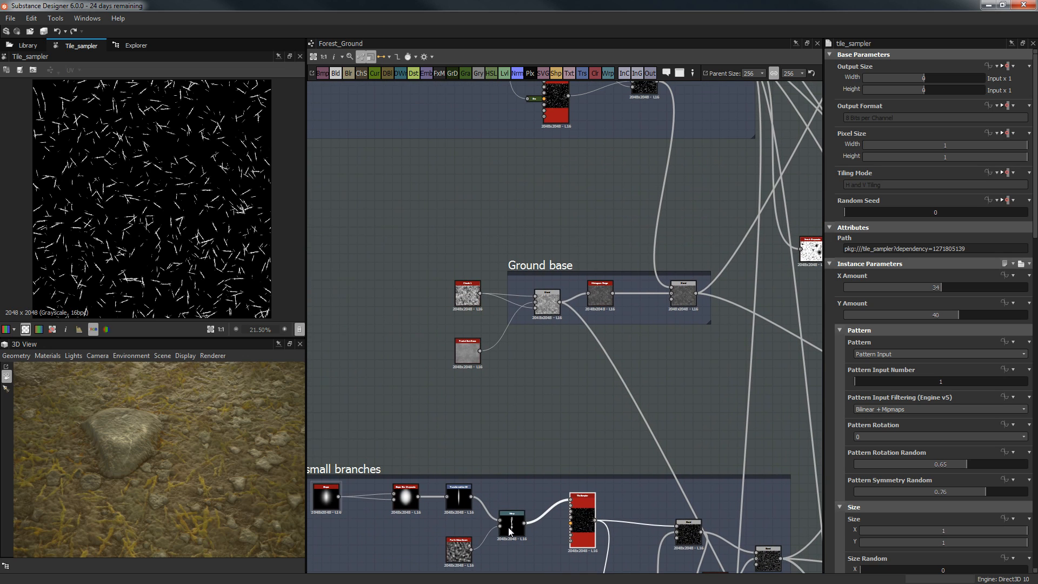
{"action": "middle_click_drag", "start_coordinate": [577, 201], "coordinate": [562, 236]}
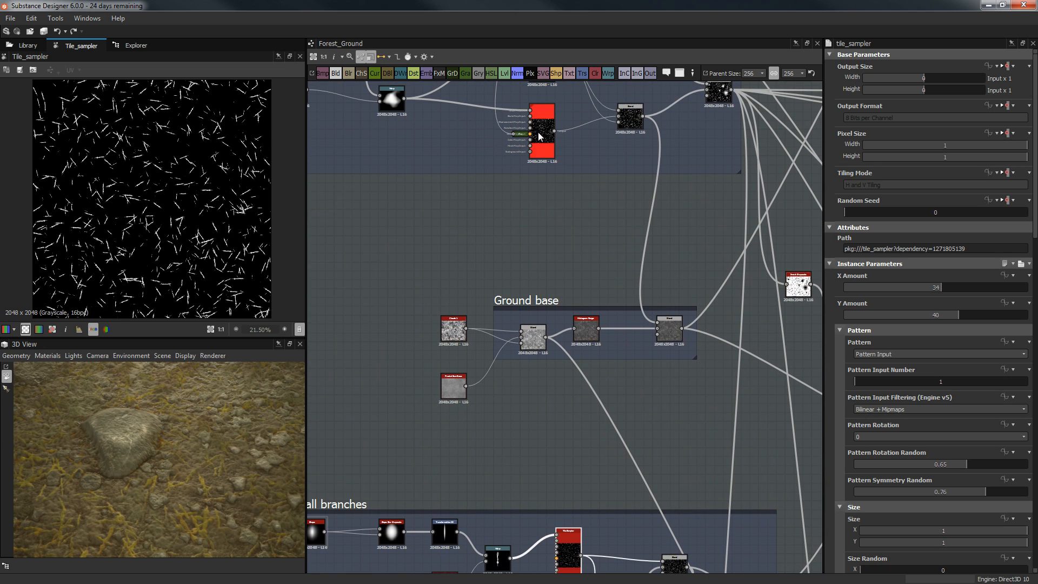
{"action": "scroll", "coordinate": [563, 308], "scroll_direction": "up", "scroll_amount": 3}
{"action": "middle_click_drag", "start_coordinate": [563, 308], "coordinate": [582, 249]}
{"action": "scroll", "coordinate": [583, 246], "scroll_direction": "down", "scroll_amount": 3}
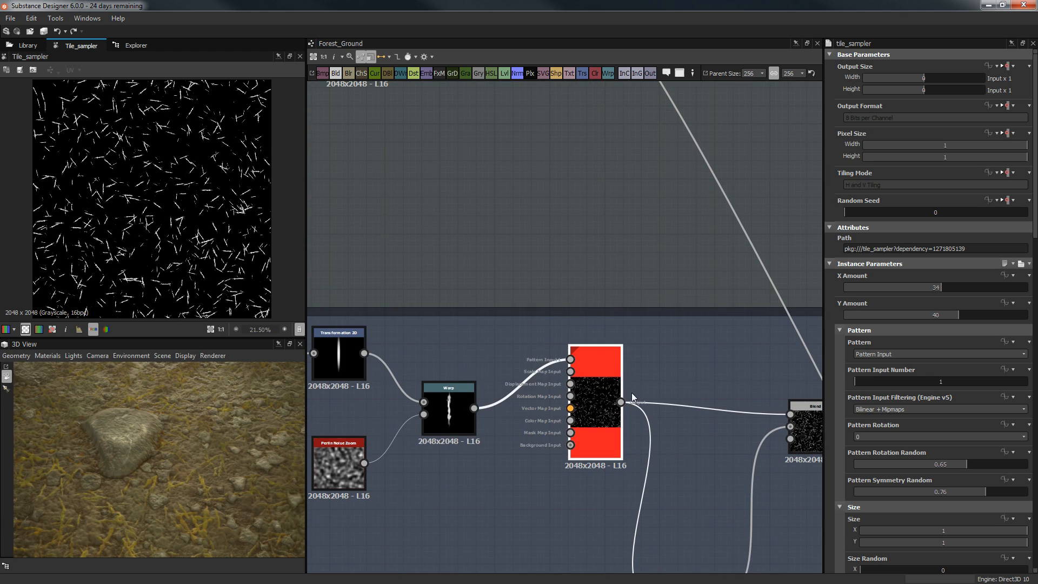
Step: Preview the small branches group's final Blend and review the Safe Transform and Blend nodes feeding it
{"action": "scroll", "coordinate": [760, 342], "scroll_direction": "up", "scroll_amount": 2}
{"action": "middle_click_drag", "start_coordinate": [757, 366], "coordinate": [575, 342]}
{"action": "left_click", "coordinate": [575, 341]}
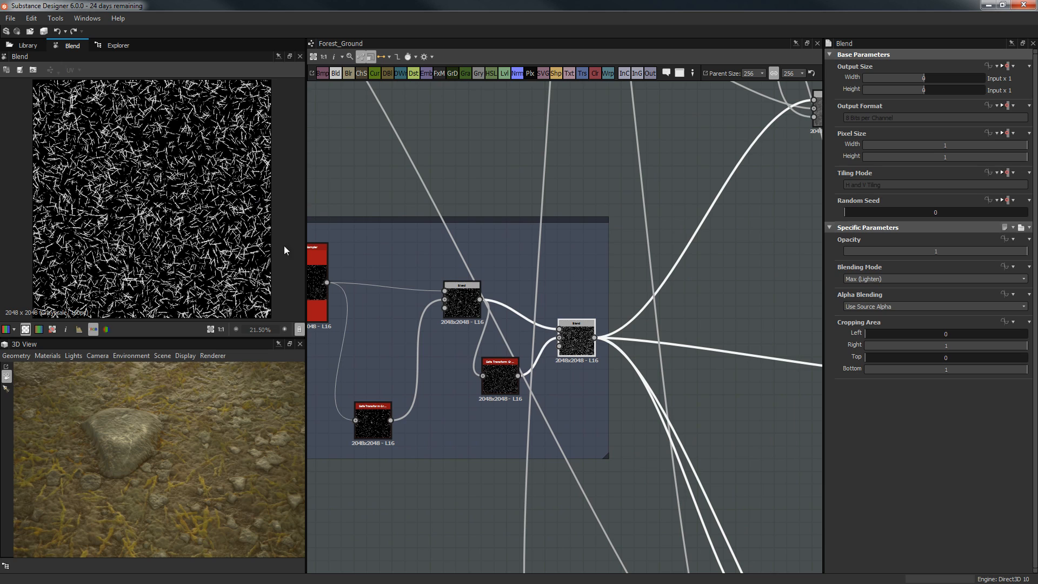
{"action": "middle_click_drag", "start_coordinate": [480, 193], "coordinate": [683, 148]}
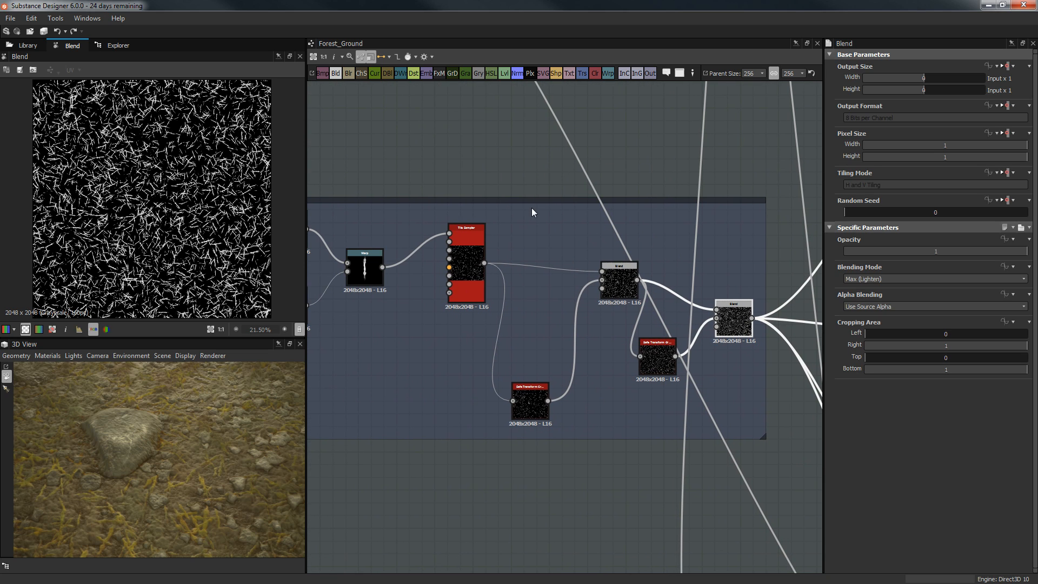
Step: Preview the rock group's Tile Random and the upper Tile Sampler, and examine the sampler's Vector Map Input connection
{"action": "scroll", "coordinate": [537, 224], "scroll_direction": "up", "scroll_amount": 1}
{"action": "mouse_move", "coordinate": [536, 231]}
{"action": "middle_mouse_down"}
{"action": "mouse_move", "coordinate": [510, 227]}
{"action": "mouse_move", "coordinate": [533, 251]}
{"action": "middle_mouse_up"}
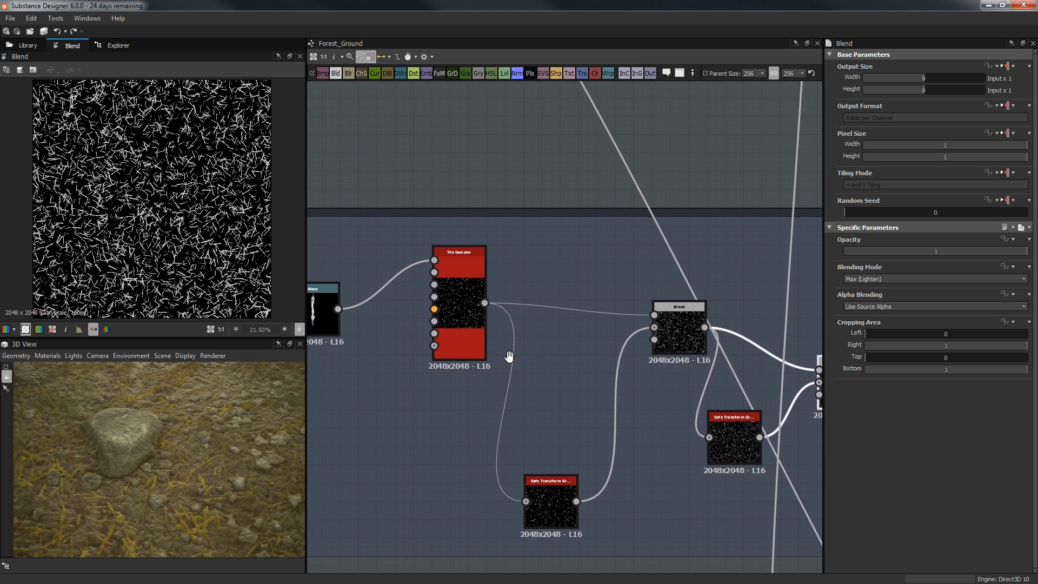
{"action": "scroll", "coordinate": [514, 330], "scroll_direction": "down", "scroll_amount": 3}
{"action": "middle_click_drag", "start_coordinate": [537, 164], "coordinate": [529, 379]}
{"action": "middle_click_drag", "start_coordinate": [528, 138], "coordinate": [617, 398]}
{"action": "scroll", "coordinate": [505, 324], "scroll_direction": "up", "scroll_amount": 2}
{"action": "left_click", "coordinate": [455, 149]}
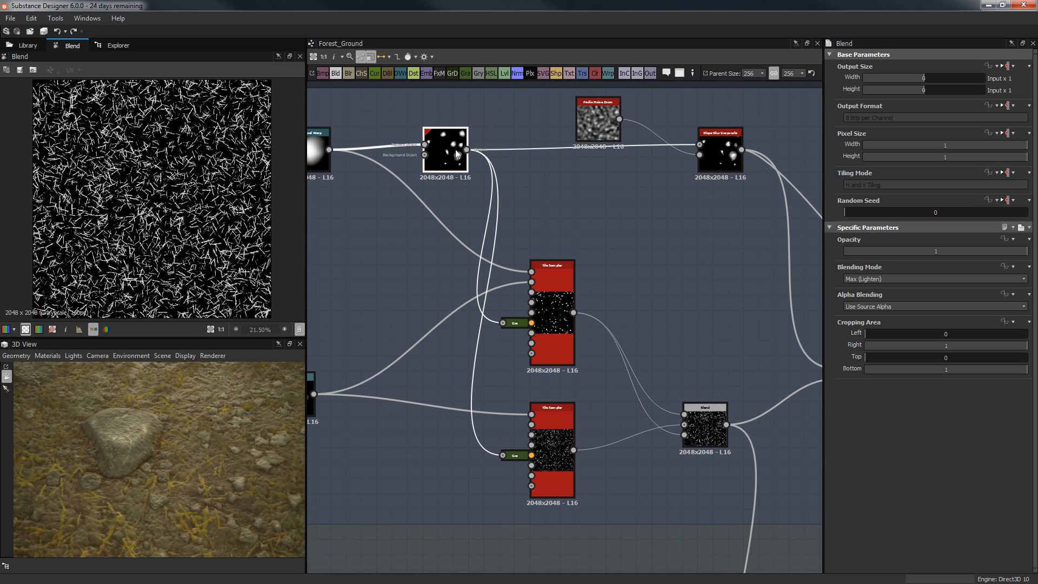
{"action": "left_click", "coordinate": [562, 290]}
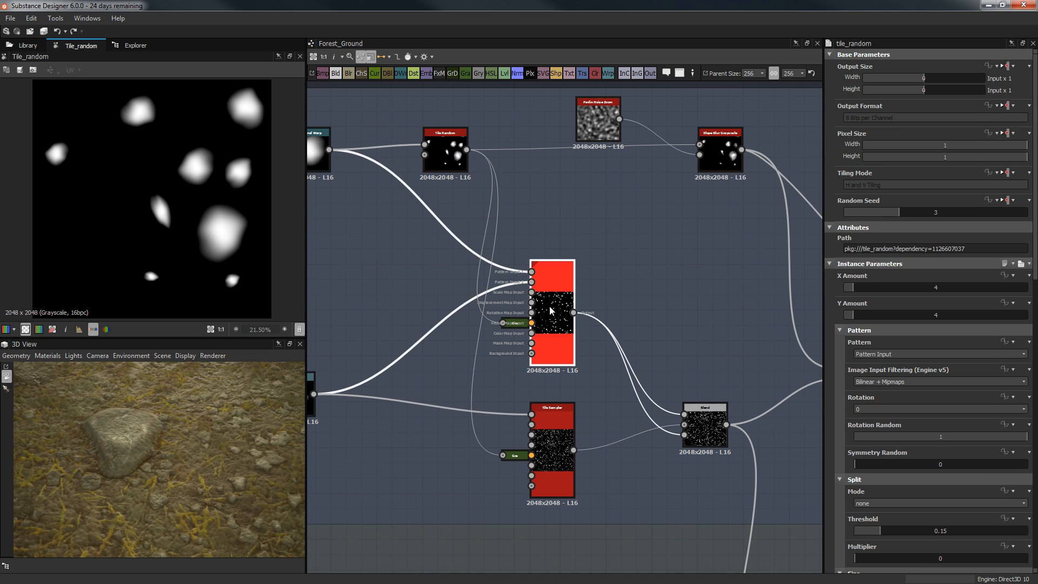
{"action": "scroll", "coordinate": [552, 310], "scroll_direction": "up", "scroll_amount": 4}
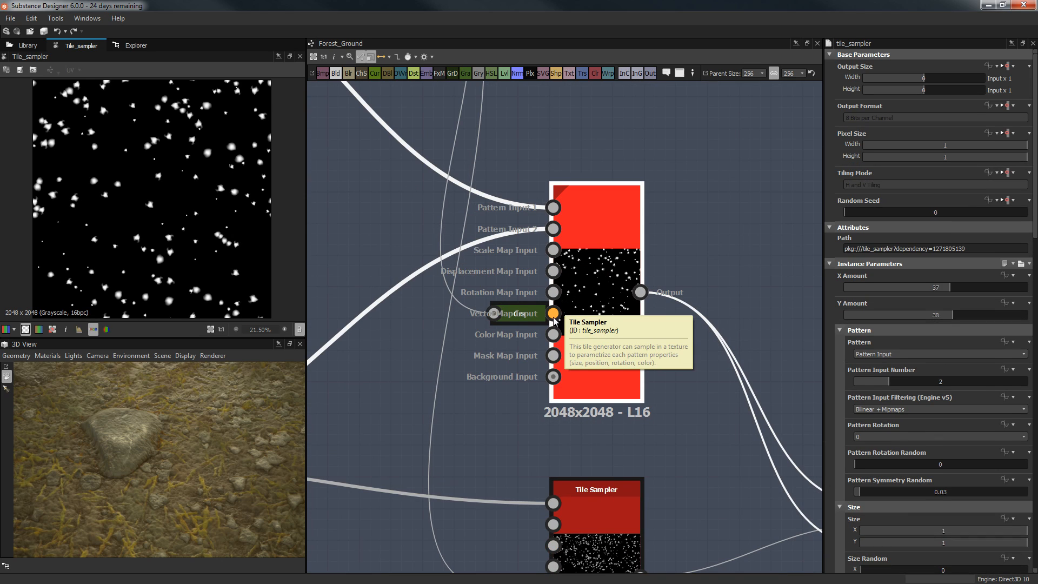
{"action": "scroll", "coordinate": [555, 319], "scroll_direction": "down", "scroll_amount": 4}
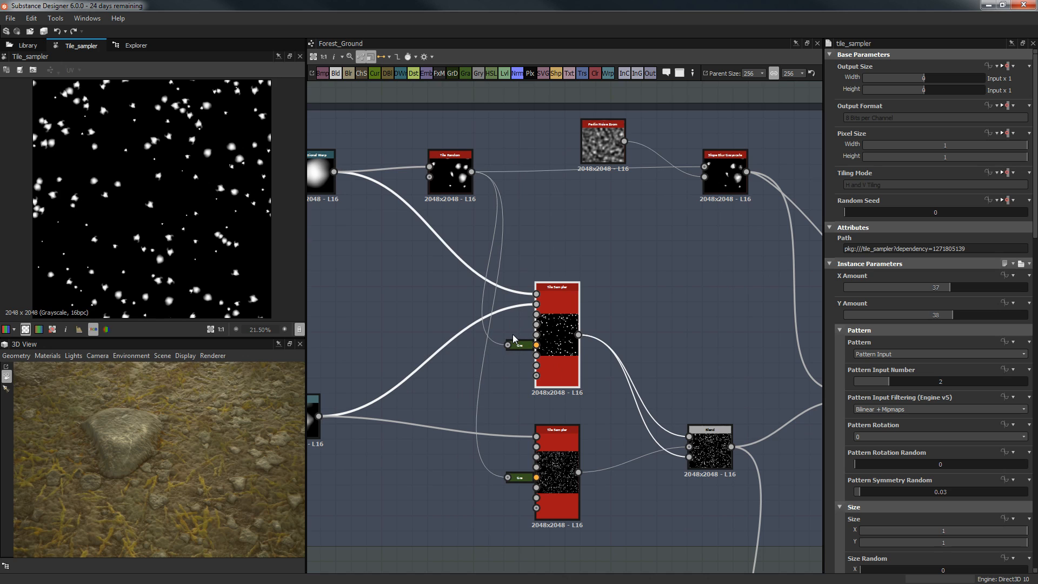
{"action": "scroll", "coordinate": [513, 334], "scroll_direction": "up", "scroll_amount": 3}
{"action": "middle_click_drag", "start_coordinate": [514, 420], "coordinate": [507, 376]}
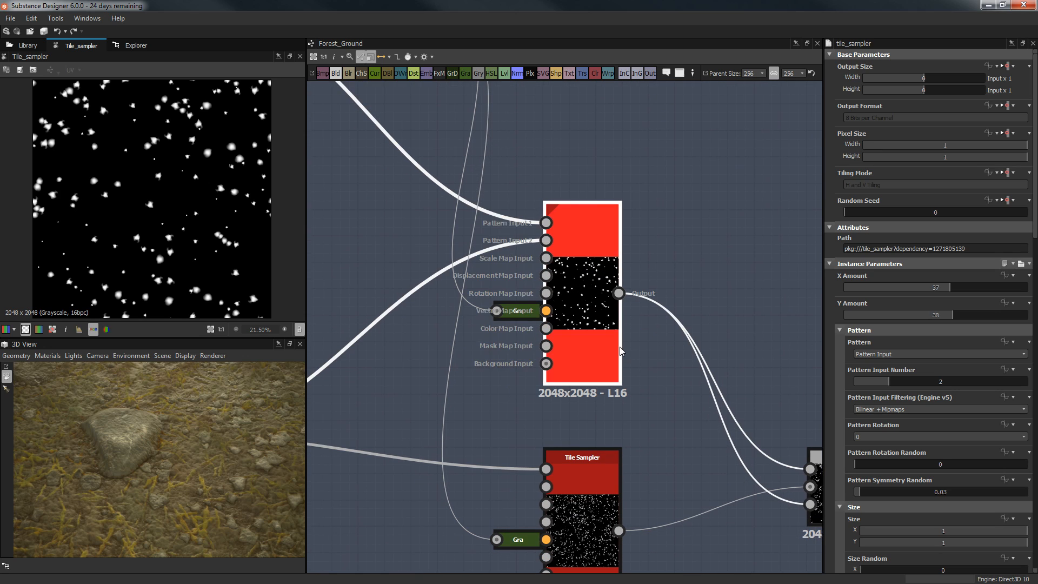
{"action": "left_click", "coordinate": [524, 306]}
{"action": "left_click_drag", "start_coordinate": [554, 293], "coordinate": [381, 313]}
{"action": "key", "text": "ctrl+z"}
Step: Review the upper rock Tile Sampler's size, position and rotation parameters, and its links to Tile Random and the lower Tile Sampler
{"action": "left_click", "coordinate": [577, 309]}
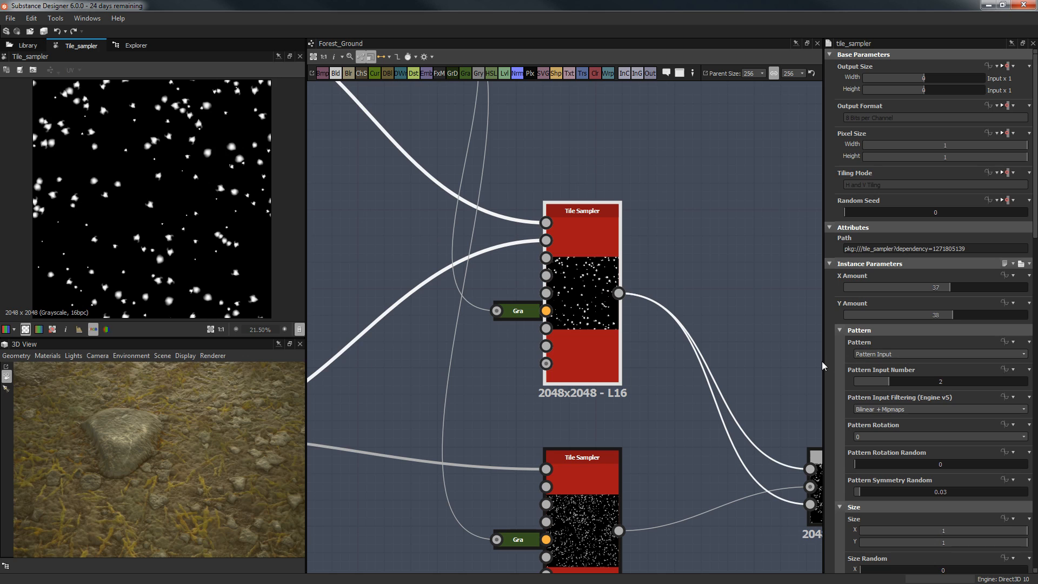
{"action": "scroll", "coordinate": [834, 366], "scroll_direction": "down", "scroll_amount": 15}
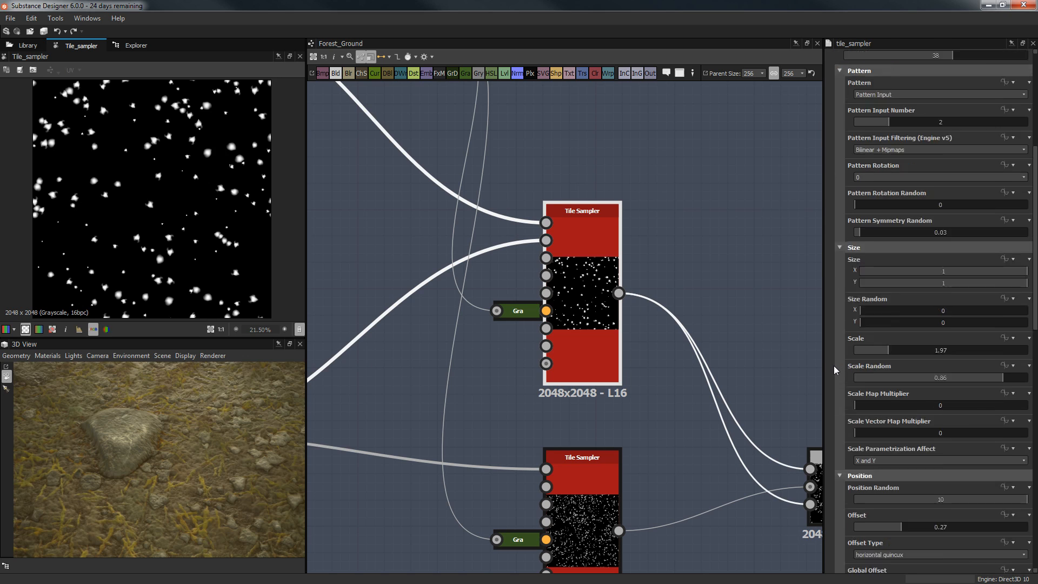
{"action": "scroll", "coordinate": [834, 366], "scroll_direction": "down", "scroll_amount": 2}
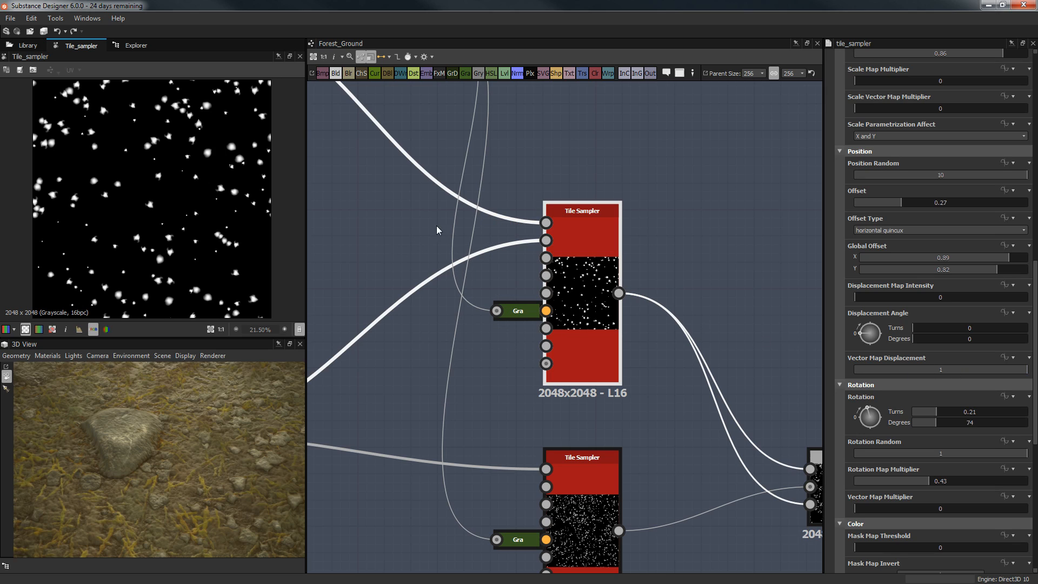
{"action": "middle_click_drag", "start_coordinate": [505, 172], "coordinate": [432, 144]}
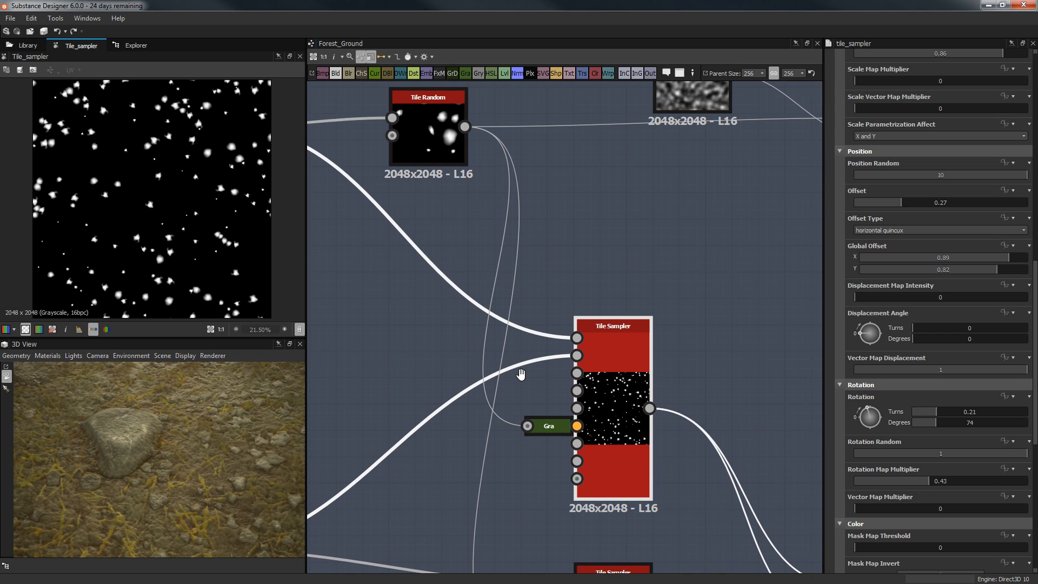
{"action": "middle_click_drag", "start_coordinate": [518, 369], "coordinate": [502, 234]}
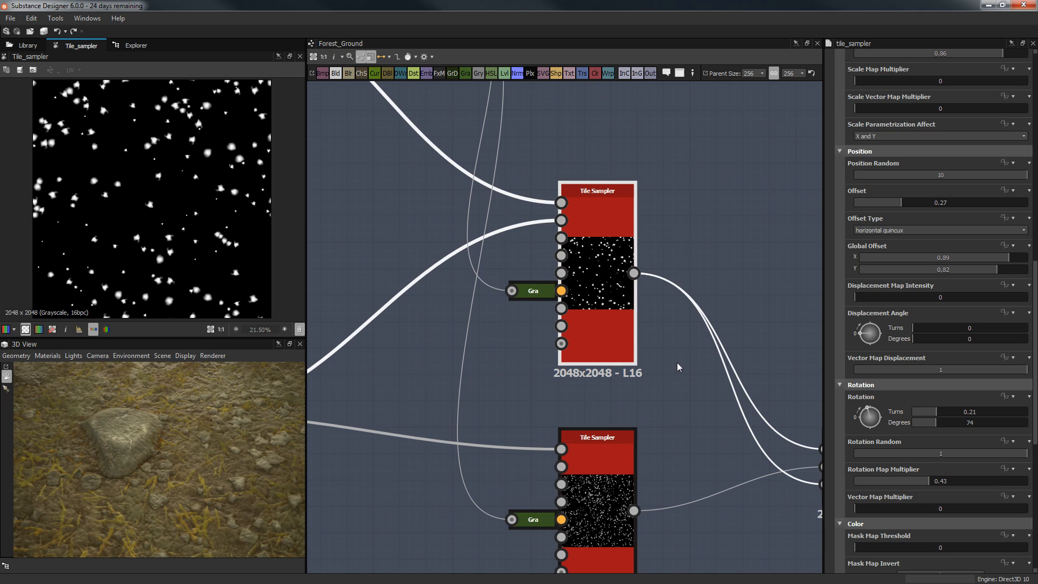
{"action": "middle_click_drag", "start_coordinate": [599, 523], "coordinate": [600, 385]}
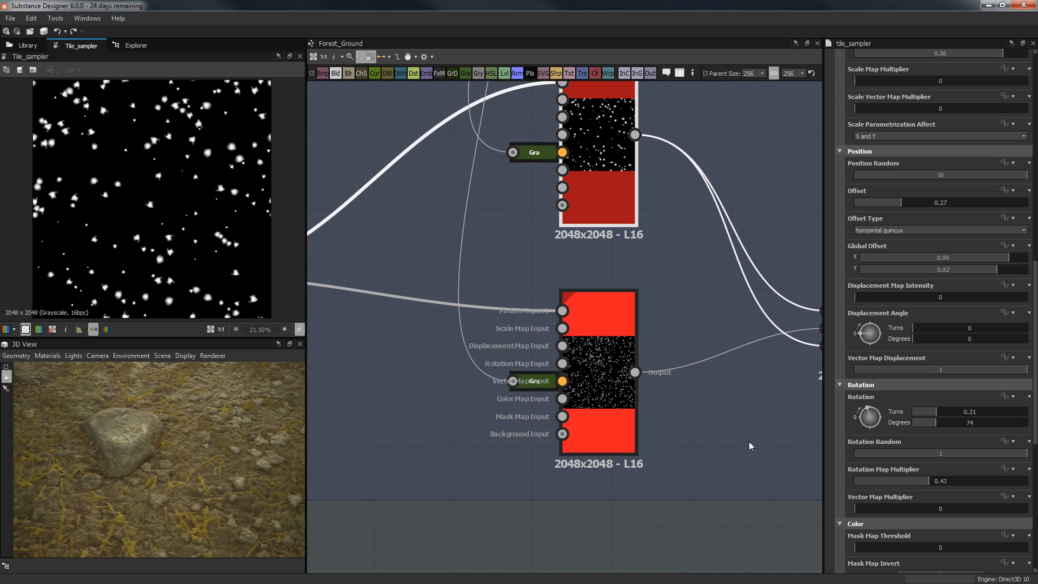
Step: Trace the rock group's lower Tile Sampler and Blend down to the Ground base group
{"action": "scroll", "coordinate": [716, 455], "scroll_direction": "down", "scroll_amount": 3}
{"action": "scroll", "coordinate": [713, 456], "scroll_direction": "down", "scroll_amount": 2}
{"action": "scroll", "coordinate": [637, 343], "scroll_direction": "up", "scroll_amount": 2}
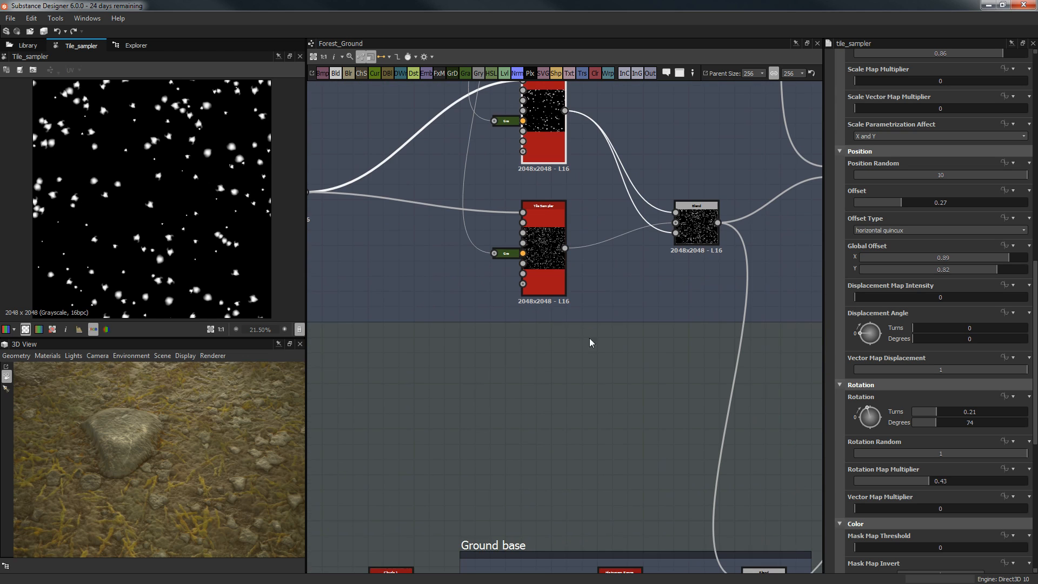
{"action": "middle_click_drag", "start_coordinate": [565, 360], "coordinate": [515, 313]}
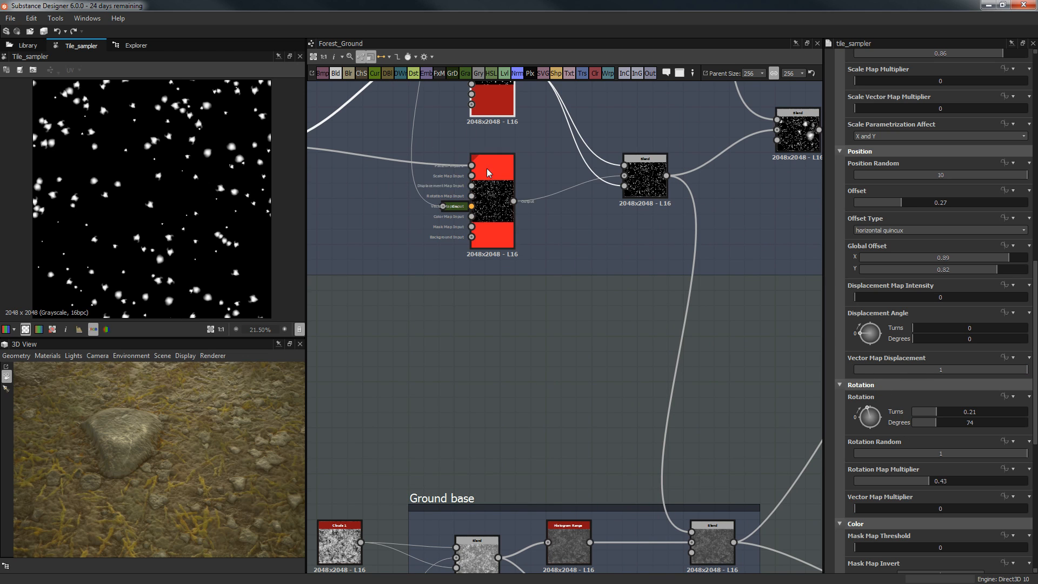
{"action": "middle_click_drag", "start_coordinate": [503, 331], "coordinate": [560, 192]}
{"action": "scroll", "coordinate": [561, 193], "scroll_direction": "down", "scroll_amount": 2}
{"action": "middle_click_drag", "start_coordinate": [611, 399], "coordinate": [507, 126]}
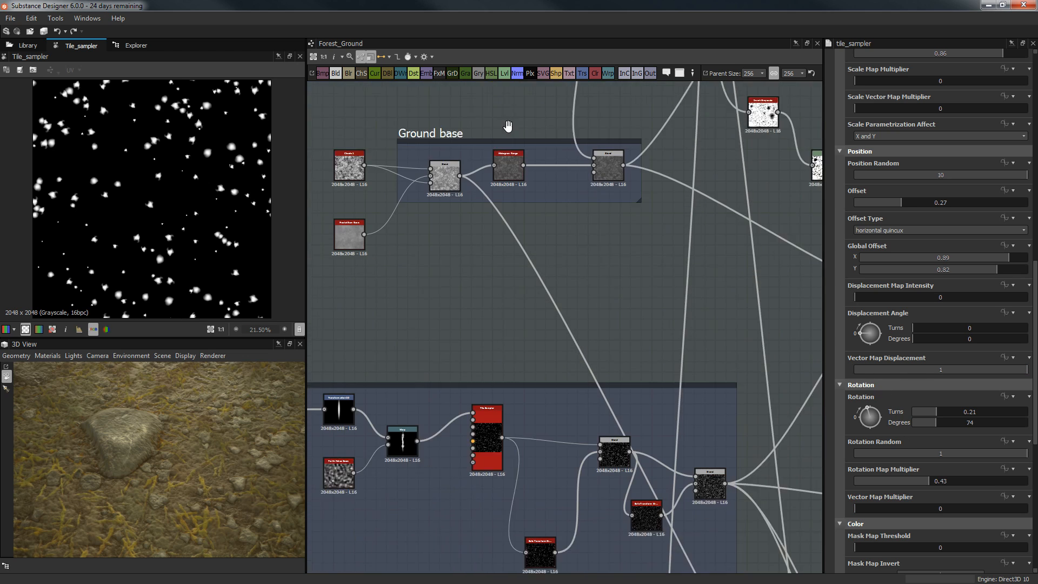
Step: Move the small branches group's first Safe Transform Grayscale up closer to the Tile Sampler and Blend, checking the Tile Sampler's preview
{"action": "middle_click_drag", "start_coordinate": [546, 250], "coordinate": [543, 233]}
{"action": "scroll", "coordinate": [543, 232], "scroll_direction": "up", "scroll_amount": 3}
{"action": "middle_click_drag", "start_coordinate": [555, 298], "coordinate": [634, 282]}
{"action": "scroll", "coordinate": [635, 282], "scroll_direction": "down", "scroll_amount": 2}
{"action": "middle_click_drag", "start_coordinate": [588, 153], "coordinate": [778, 102]}
{"action": "middle_click_drag", "start_coordinate": [510, 178], "coordinate": [346, 191]}
{"action": "scroll", "coordinate": [669, 351], "scroll_direction": "up", "scroll_amount": 3}
{"action": "middle_click_drag", "start_coordinate": [632, 350], "coordinate": [587, 357]}
{"action": "left_click", "coordinate": [552, 476]}
{"action": "left_click_drag", "start_coordinate": [551, 476], "coordinate": [547, 385]}
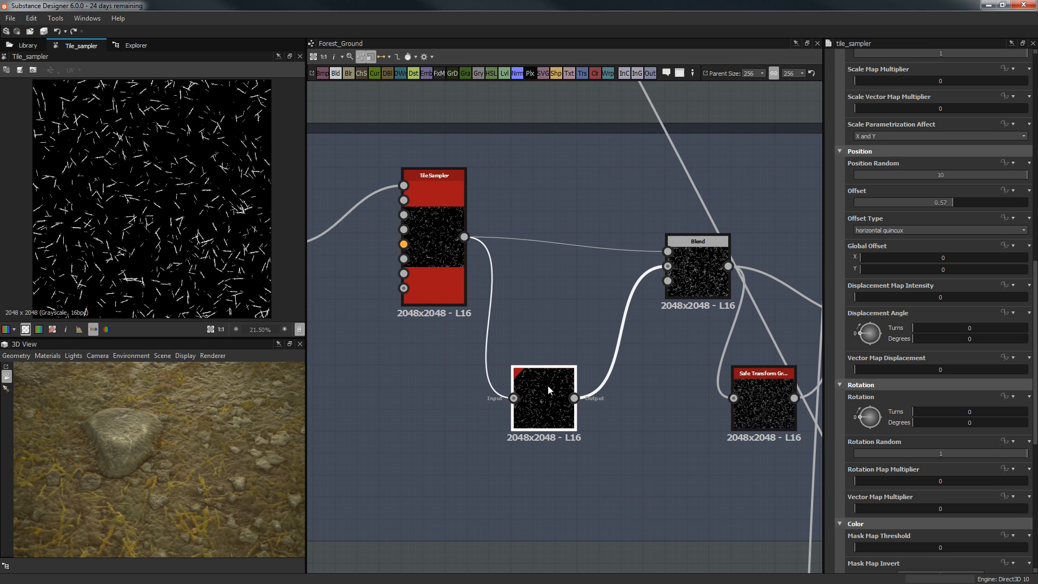
{"action": "left_click", "coordinate": [447, 245]}
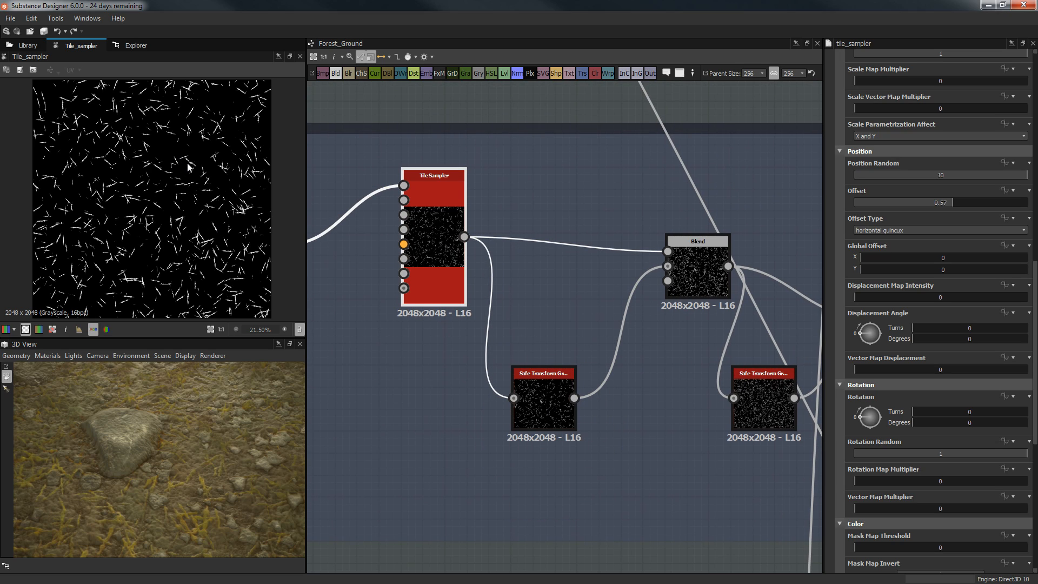
{"action": "left_click_drag", "start_coordinate": [543, 385], "coordinate": [539, 318]}
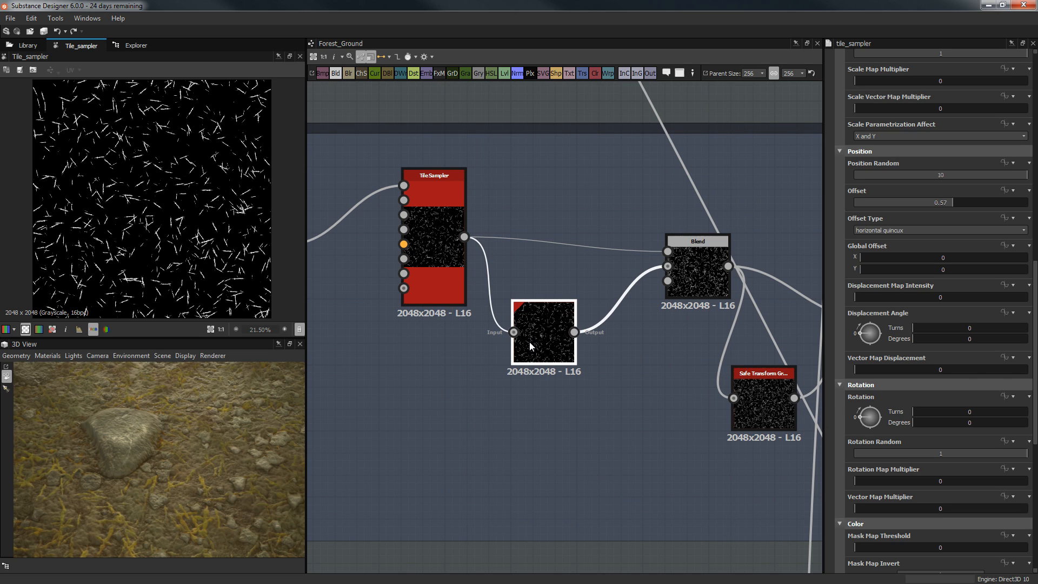
Step: Preview the first Safe Transform Grayscale, review its offset and rotation, and preview the Blend that combines it with the Tile Sampler
{"action": "double_click", "coordinate": [529, 342]}
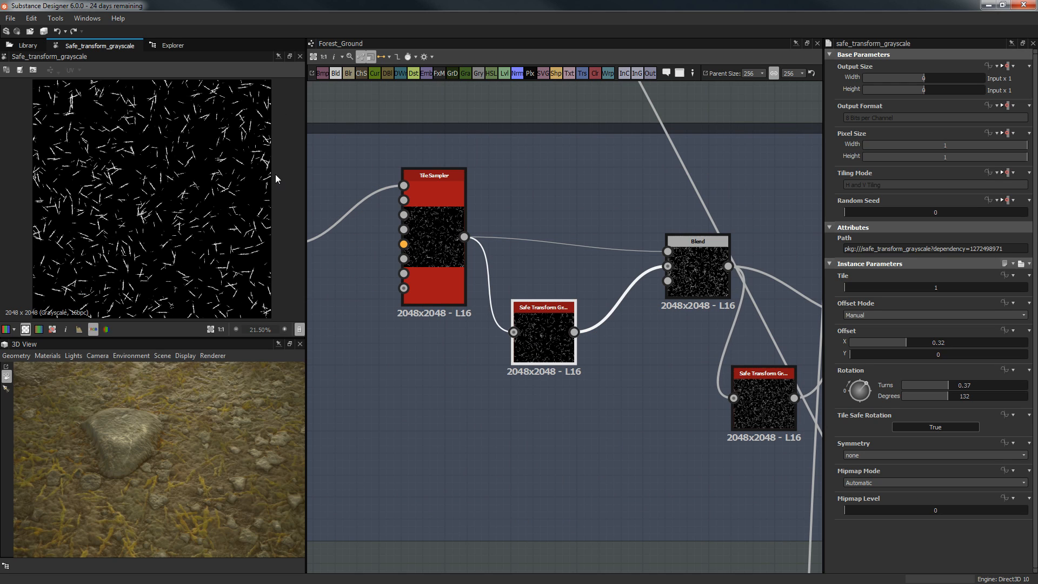
{"action": "scroll", "coordinate": [182, 221], "scroll_direction": "down", "scroll_amount": 1}
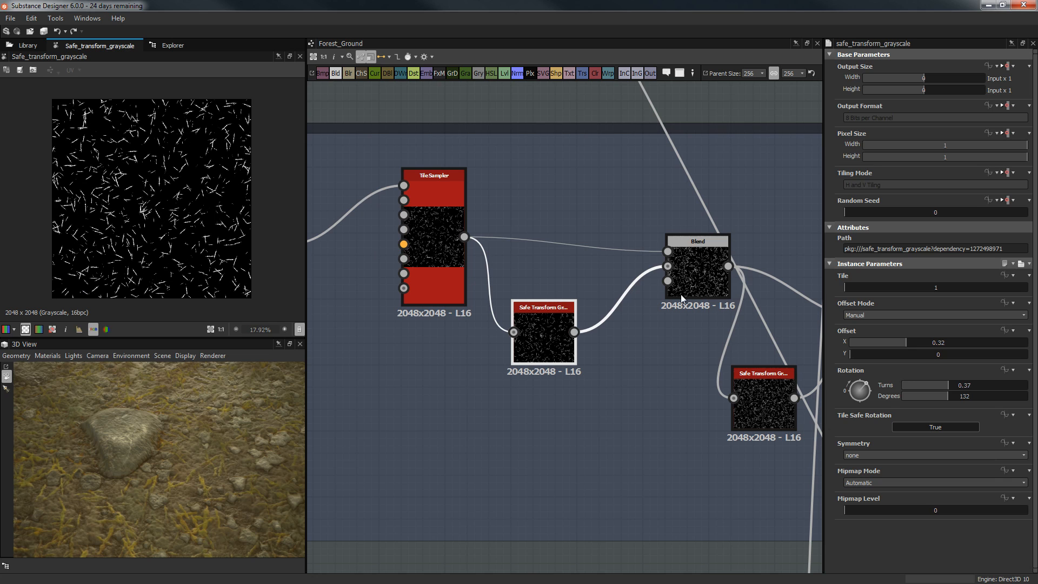
{"action": "double_click", "coordinate": [721, 267]}
{"action": "middle_click_drag", "start_coordinate": [603, 200], "coordinate": [428, 199]}
{"action": "double_click", "coordinate": [388, 331]}
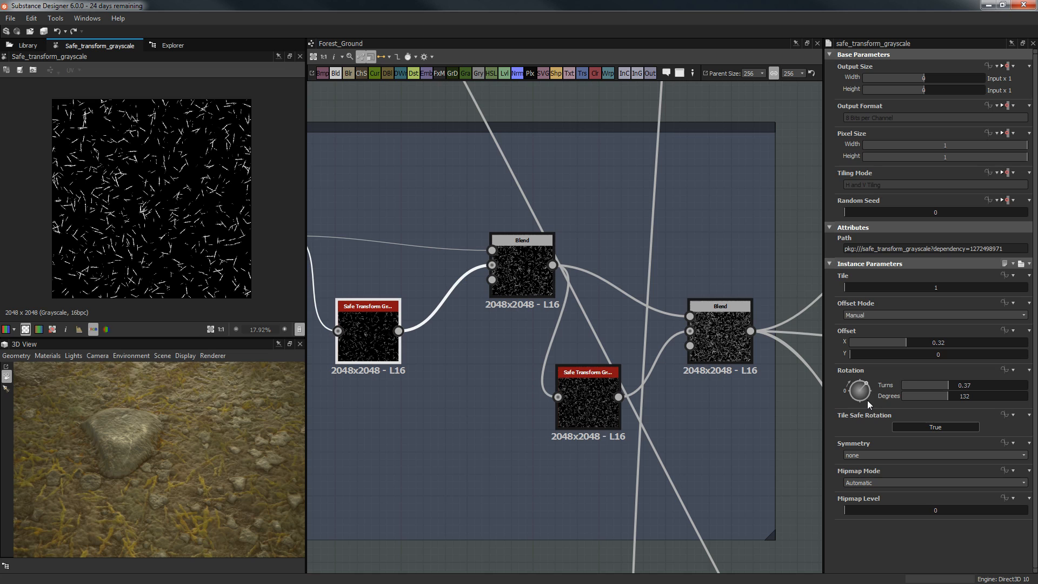
{"action": "double_click", "coordinate": [521, 268]}
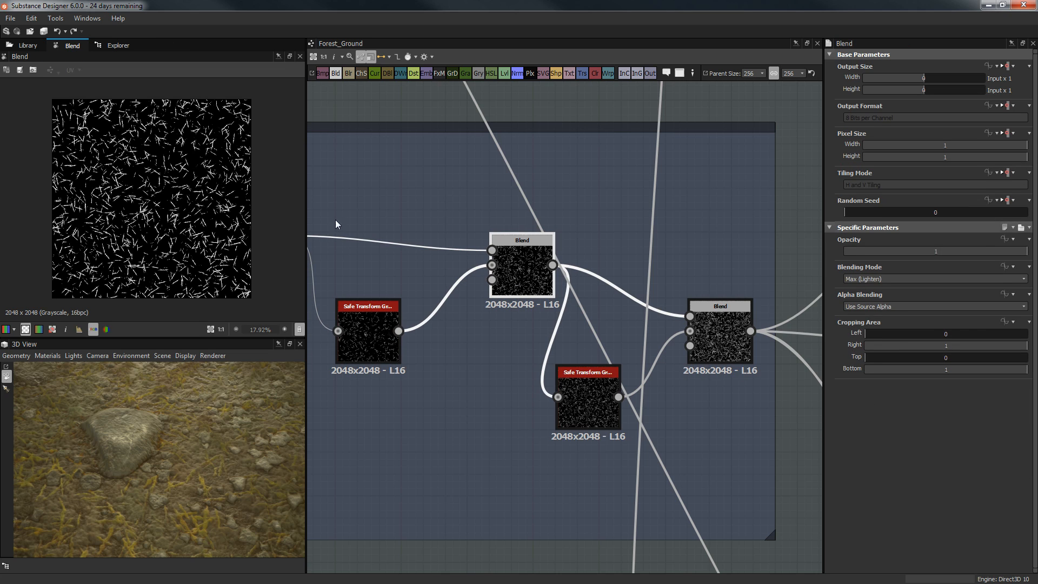
{"action": "middle_click_drag", "start_coordinate": [357, 223], "coordinate": [436, 216]}
{"action": "middle_click_drag", "start_coordinate": [518, 281], "coordinate": [436, 278]}
Step: Preview the second Safe Transform Grayscale and the small branches group's final Blend
{"action": "left_click", "coordinate": [576, 401]}
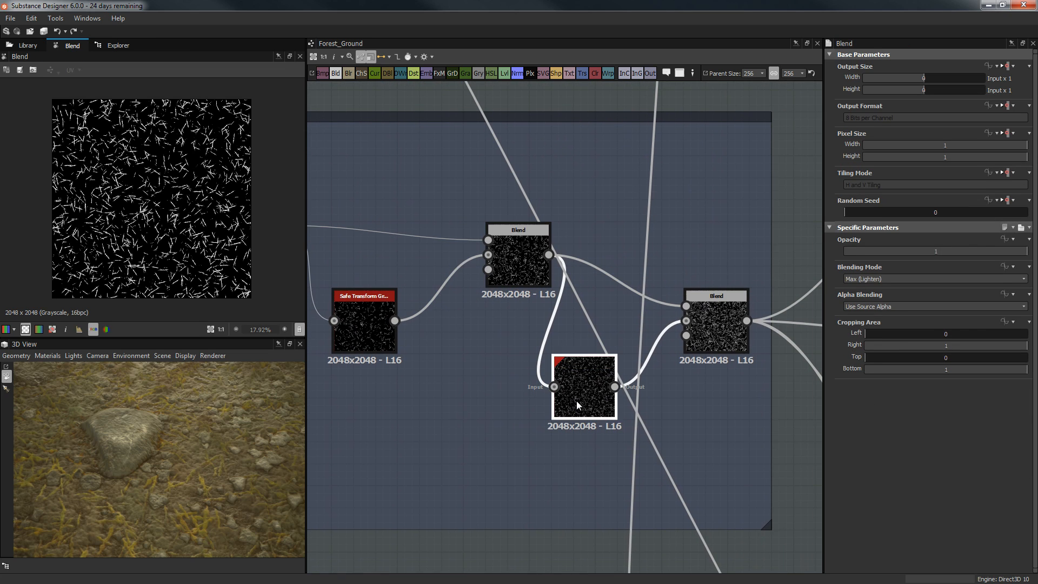
{"action": "double_click", "coordinate": [576, 401]}
{"action": "double_click", "coordinate": [719, 295]}
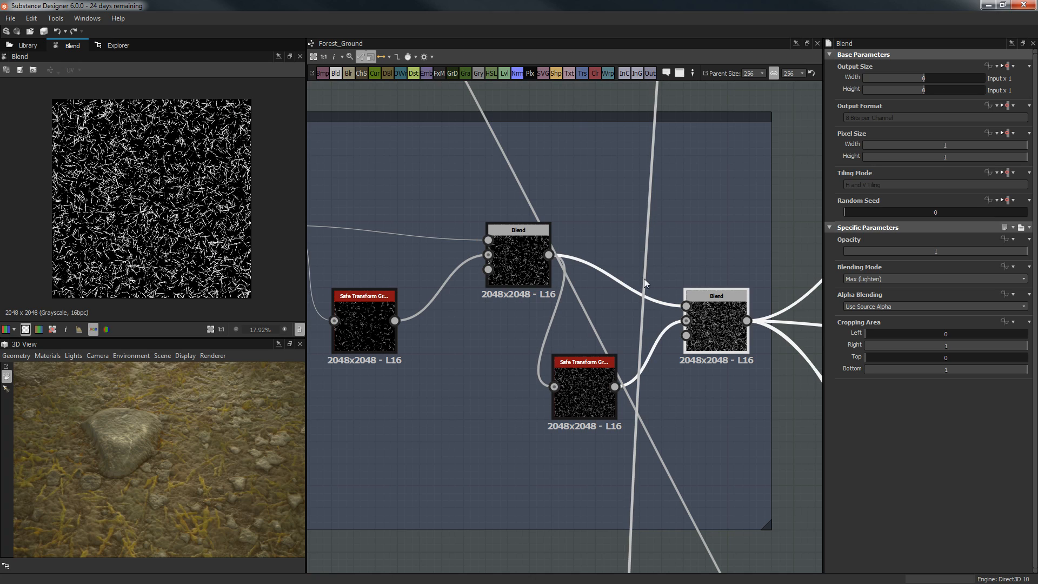
Step: Search the node list for "scra" and close it without adding a node
{"action": "key", "text": "space"}
{"action": "type", "text": "scra"}
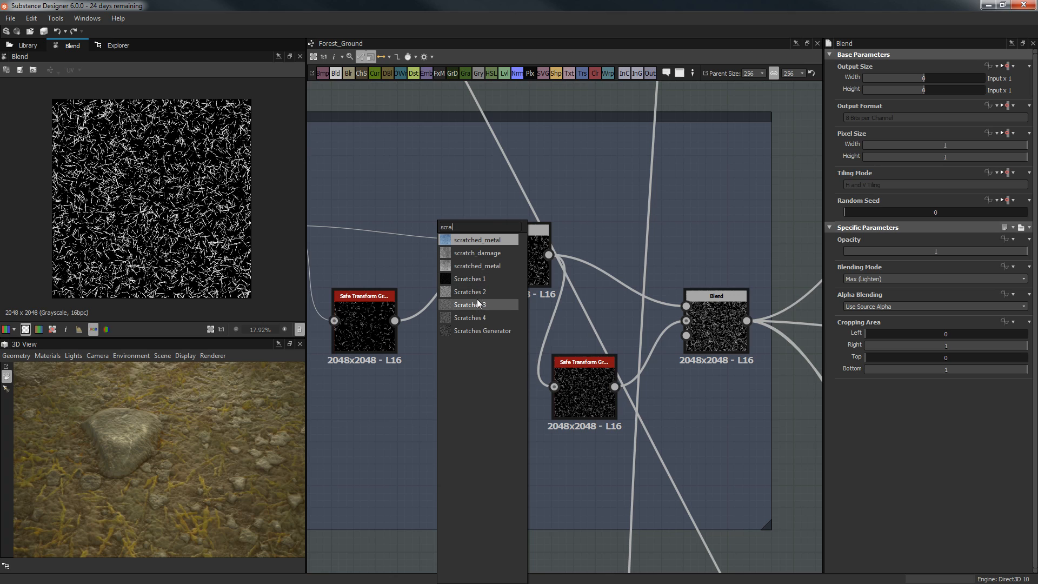
{"action": "left_click", "coordinate": [698, 410]}
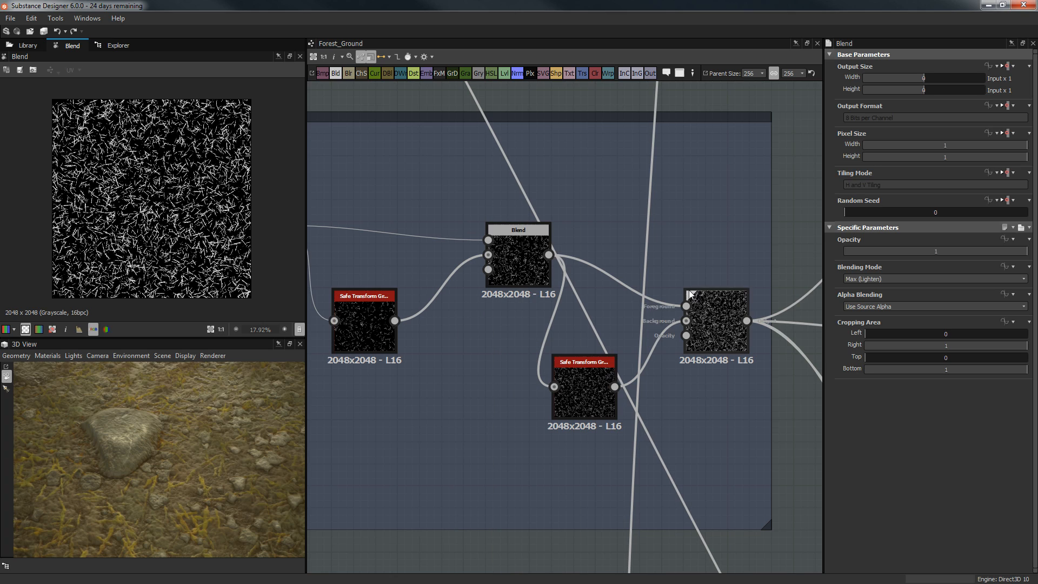
Step: Move the small branches group's final Blend up so it lines up with the first Blend
{"action": "left_click", "coordinate": [728, 296]}
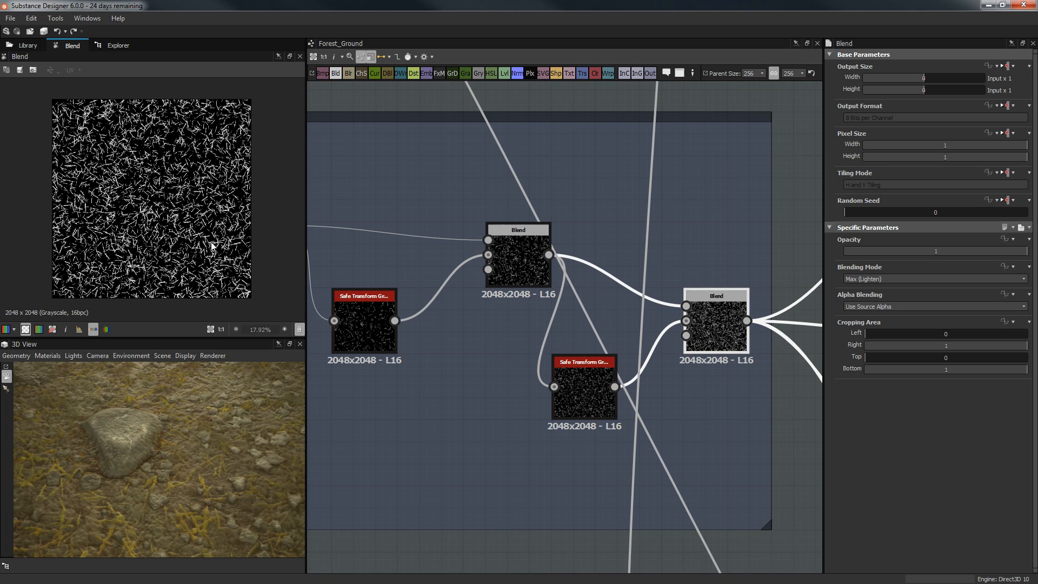
{"action": "middle_click_drag", "start_coordinate": [439, 249], "coordinate": [572, 239]}
{"action": "middle_click_drag", "start_coordinate": [593, 290], "coordinate": [378, 287]}
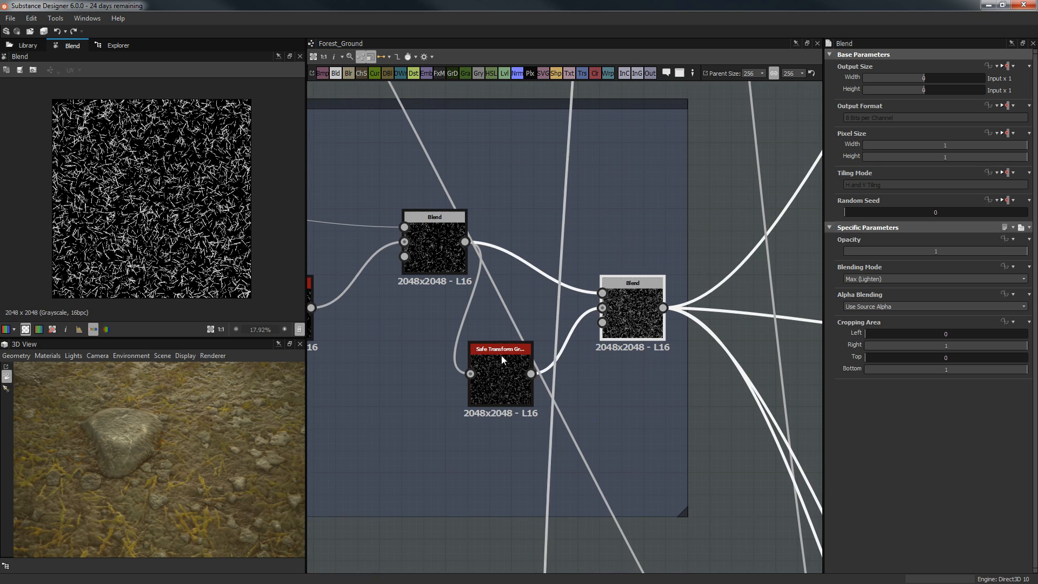
{"action": "mouse_move", "coordinate": [437, 249]}
{"action": "left_mouse_down"}
{"action": "mouse_move", "coordinate": [434, 309]}
{"action": "mouse_move", "coordinate": [433, 246]}
{"action": "left_mouse_up"}
{"action": "left_click_drag", "start_coordinate": [638, 330], "coordinate": [629, 265]}
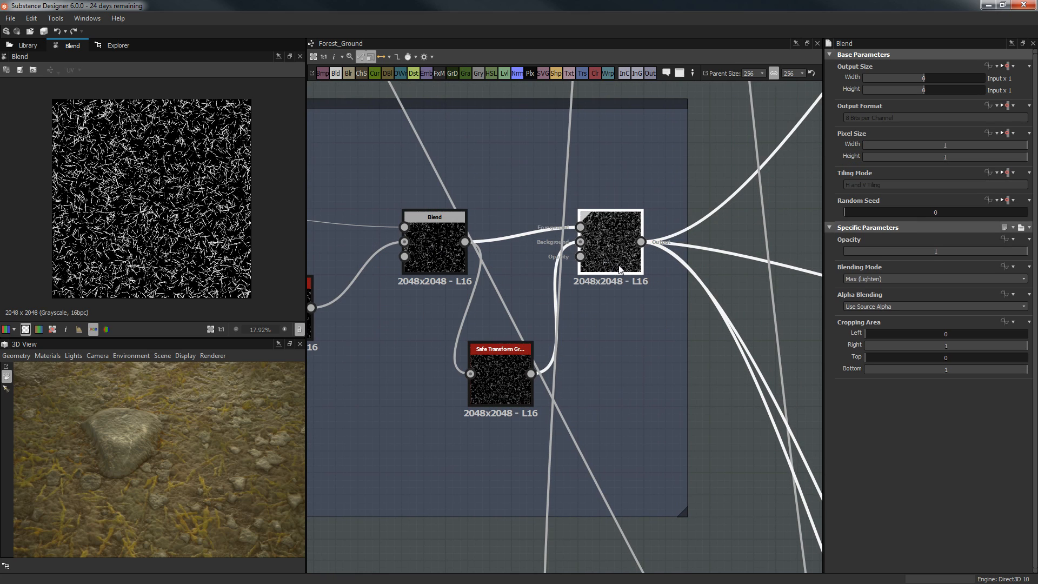
Step: Trace the final branches Blend's outputs across the graph and down to the Roughness group
{"action": "scroll", "coordinate": [595, 265], "scroll_direction": "down", "scroll_amount": 3}
{"action": "scroll", "coordinate": [670, 264], "scroll_direction": "up", "scroll_amount": 3}
{"action": "middle_click_drag", "start_coordinate": [553, 323], "coordinate": [493, 328]}
{"action": "scroll", "coordinate": [560, 246], "scroll_direction": "down", "scroll_amount": 2}
{"action": "scroll", "coordinate": [589, 355], "scroll_direction": "down", "scroll_amount": 3}
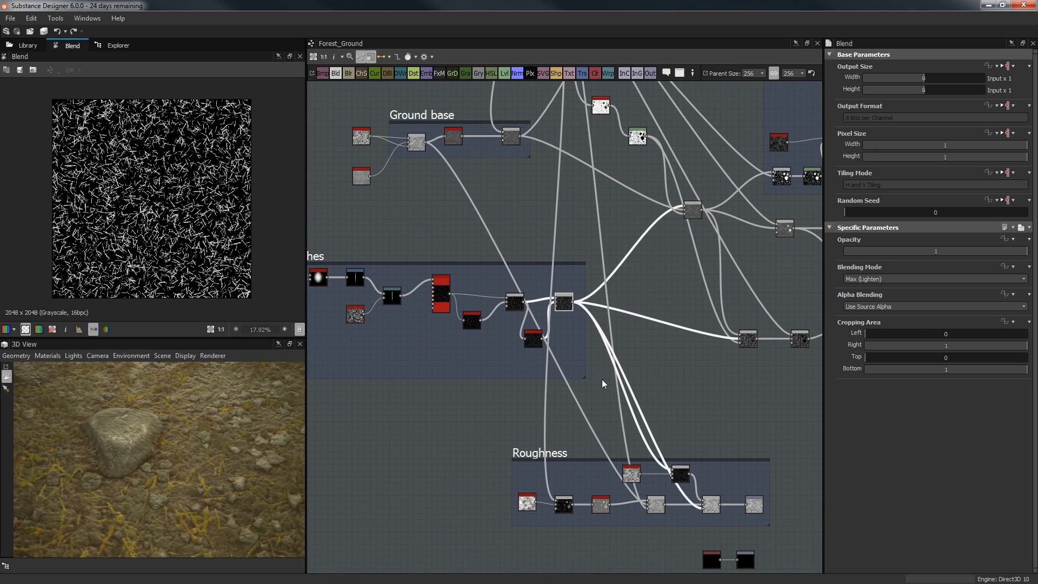
{"action": "middle_click_drag", "start_coordinate": [632, 367], "coordinate": [607, 399]}
{"action": "middle_click_drag", "start_coordinate": [458, 222], "coordinate": [527, 259]}
{"action": "middle_click_drag", "start_coordinate": [454, 201], "coordinate": [517, 327]}
{"action": "middle_click_drag", "start_coordinate": [660, 468], "coordinate": [511, 214]}
{"action": "scroll", "coordinate": [654, 292], "scroll_direction": "up", "scroll_amount": 1}
{"action": "middle_click_drag", "start_coordinate": [710, 314], "coordinate": [690, 210]}
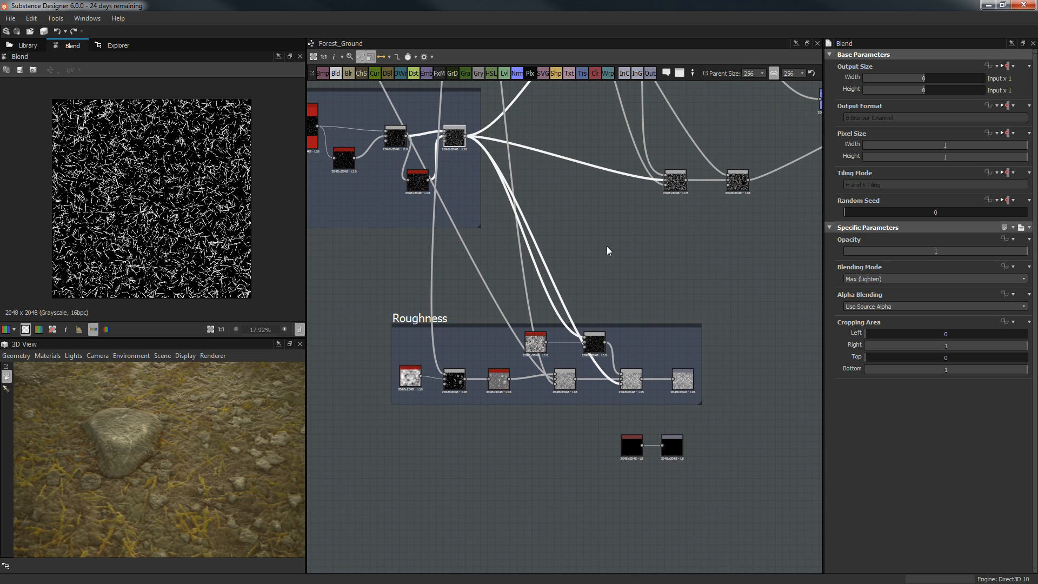
Step: Follow the graph from the Roughness area back up to the Ground base group's final Blend
{"action": "scroll", "coordinate": [609, 249], "scroll_direction": "up", "scroll_amount": 2}
{"action": "middle_click_drag", "start_coordinate": [568, 261], "coordinate": [513, 292]}
{"action": "middle_click_drag", "start_coordinate": [591, 235], "coordinate": [649, 410]}
{"action": "middle_click_drag", "start_coordinate": [551, 276], "coordinate": [685, 509]}
{"action": "scroll", "coordinate": [511, 315], "scroll_direction": "down", "scroll_amount": 2}
{"action": "middle_click_drag", "start_coordinate": [449, 267], "coordinate": [550, 426]}
{"action": "middle_click_drag", "start_coordinate": [528, 326], "coordinate": [480, 213]}
{"action": "scroll", "coordinate": [494, 285], "scroll_direction": "up", "scroll_amount": 2}
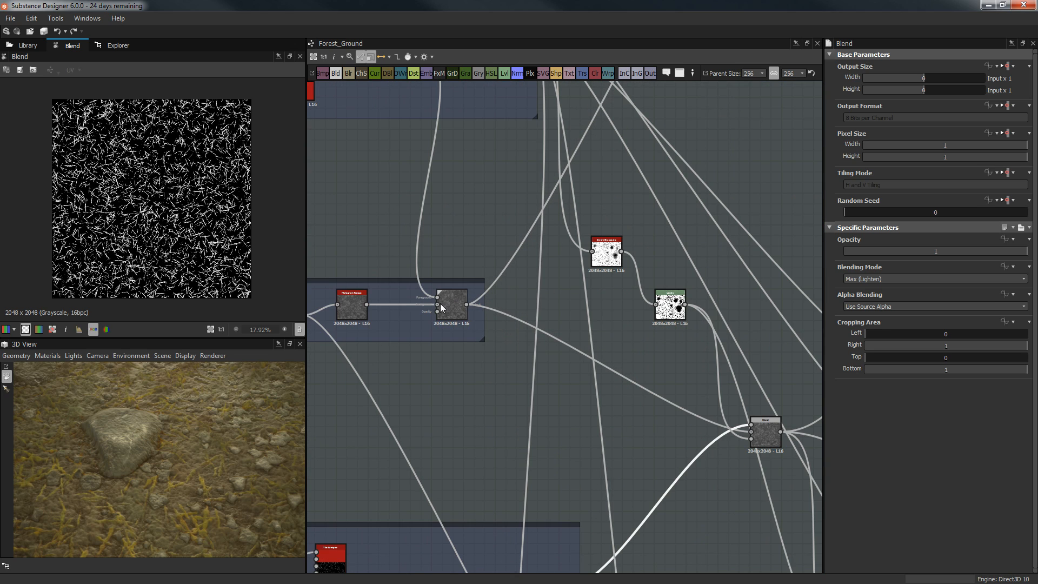
Step: Preview the Blend that adds the small branches to the ground base and review its parameters
{"action": "middle_click_drag", "start_coordinate": [482, 274], "coordinate": [681, 237]}
{"action": "middle_click_drag", "start_coordinate": [681, 351], "coordinate": [404, 292]}
{"action": "scroll", "coordinate": [595, 334], "scroll_direction": "up", "scroll_amount": 3}
{"action": "middle_click_drag", "start_coordinate": [618, 338], "coordinate": [488, 338]}
{"action": "left_click", "coordinate": [640, 335]}
{"action": "double_click", "coordinate": [640, 332]}
Step: Examine how the Ground base and small branches outputs connect to the Blend that combines them
{"action": "middle_click_drag", "start_coordinate": [538, 222], "coordinate": [614, 163]}
{"action": "scroll", "coordinate": [603, 165], "scroll_direction": "down", "scroll_amount": 2}
{"action": "middle_click_drag", "start_coordinate": [625, 219], "coordinate": [789, 88]}
{"action": "middle_click_drag", "start_coordinate": [530, 309], "coordinate": [684, 295]}
{"action": "middle_click_drag", "start_coordinate": [731, 325], "coordinate": [483, 367]}
{"action": "middle_click_drag", "start_coordinate": [726, 224], "coordinate": [672, 265]}
{"action": "scroll", "coordinate": [672, 265], "scroll_direction": "up", "scroll_amount": 2}
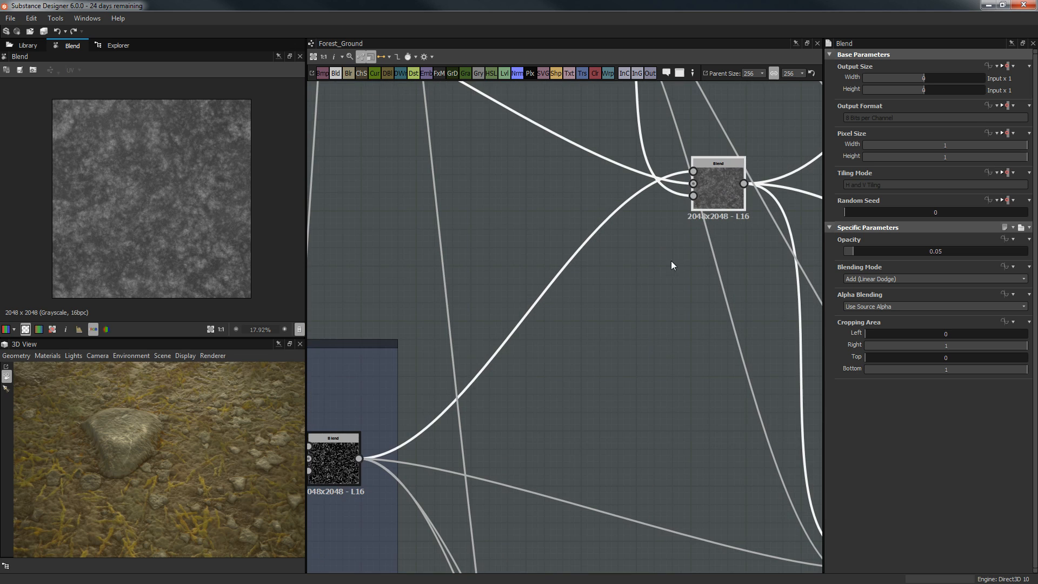
Step: Trace the combining Blend's mask through Levels and Invert Grayscale back to the rock group's final Blend
{"action": "middle_click_drag", "start_coordinate": [595, 232], "coordinate": [602, 378]}
{"action": "scroll", "coordinate": [603, 379], "scroll_direction": "down", "scroll_amount": 2}
{"action": "scroll", "coordinate": [577, 185], "scroll_direction": "up", "scroll_amount": 2}
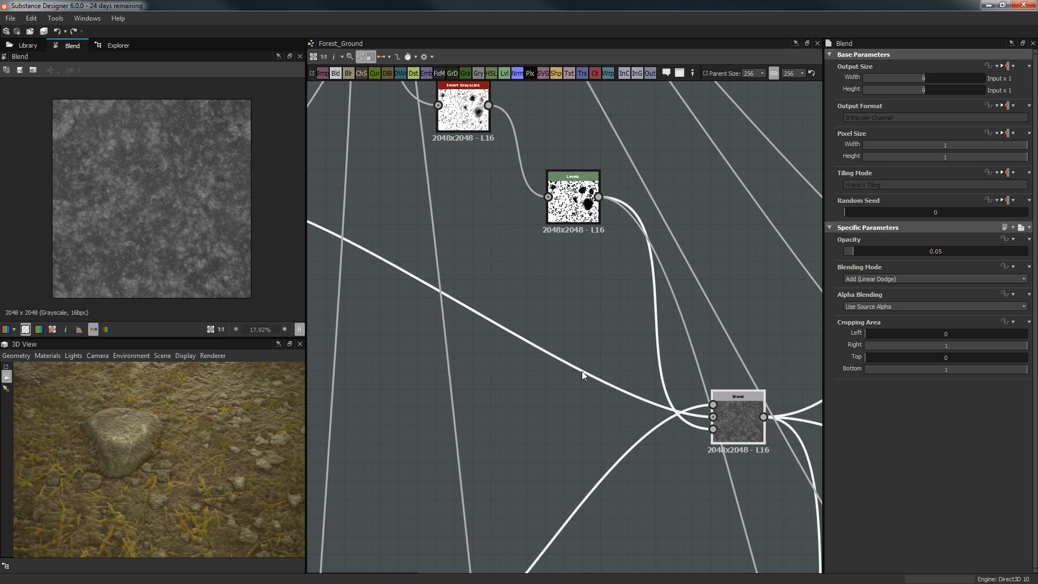
{"action": "scroll", "coordinate": [604, 353], "scroll_direction": "down", "scroll_amount": 2}
{"action": "middle_click_drag", "start_coordinate": [565, 277], "coordinate": [747, 552]}
{"action": "scroll", "coordinate": [746, 552], "scroll_direction": "down", "scroll_amount": 1}
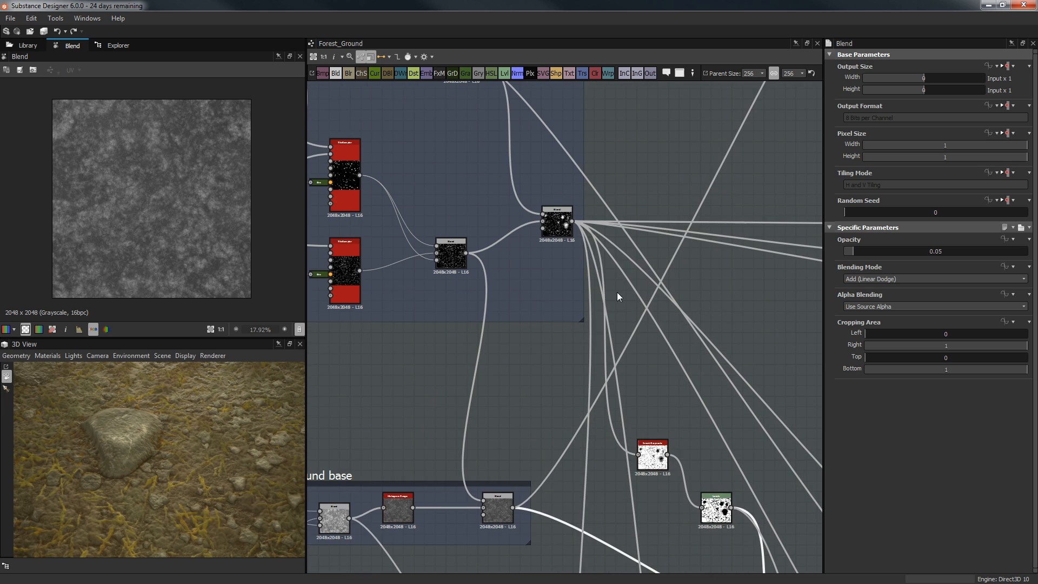
Step: Preview the rock group's final Blend, followed by the Invert Grayscale and Levels nodes that turn it into a mask
{"action": "double_click", "coordinate": [560, 226]}
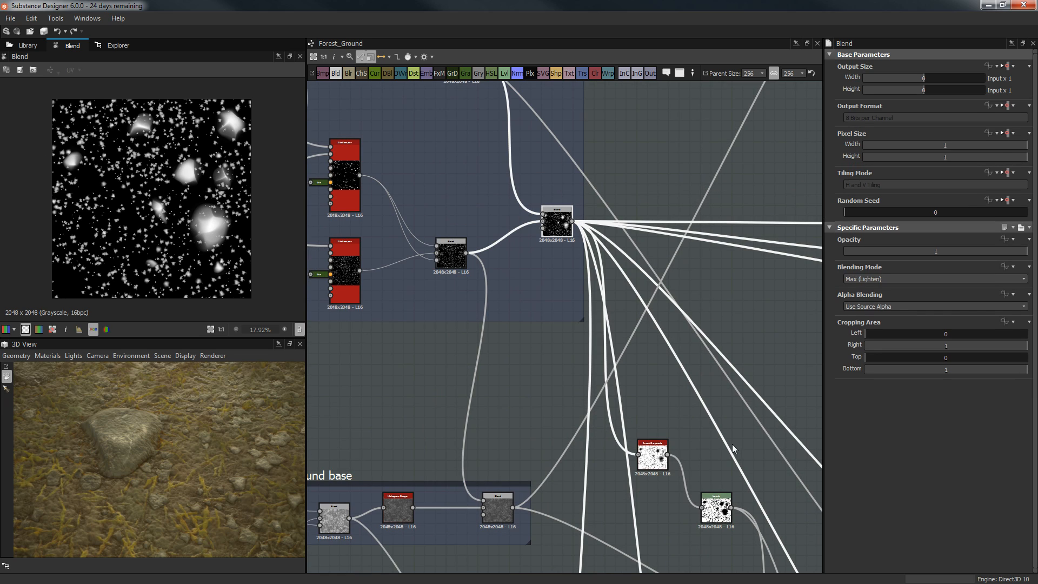
{"action": "middle_click_drag", "start_coordinate": [678, 435], "coordinate": [613, 360]}
{"action": "scroll", "coordinate": [614, 360], "scroll_direction": "up", "scroll_amount": 2}
{"action": "double_click", "coordinate": [564, 384]}
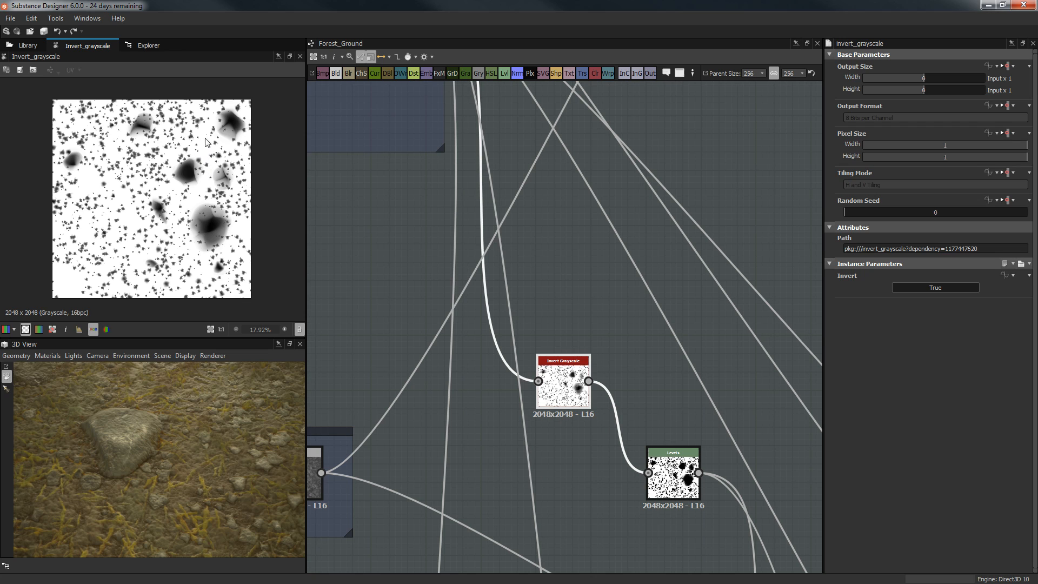
{"action": "middle_click_drag", "start_coordinate": [380, 287], "coordinate": [368, 227]}
{"action": "double_click", "coordinate": [654, 416]}
{"action": "scroll", "coordinate": [178, 231], "scroll_direction": "up", "scroll_amount": 3}
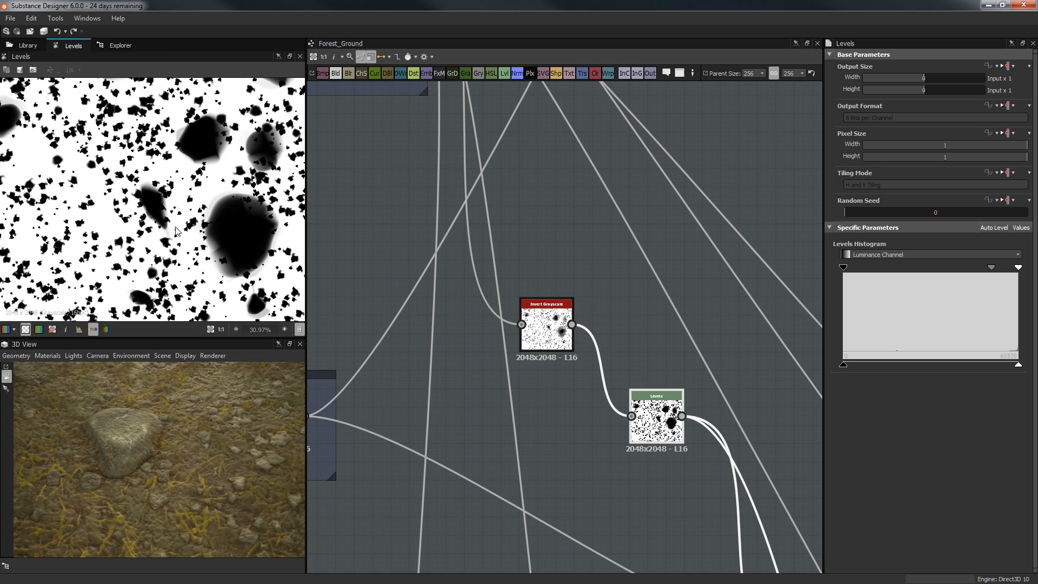
{"action": "middle_click_drag", "start_coordinate": [639, 305], "coordinate": [609, 255]}
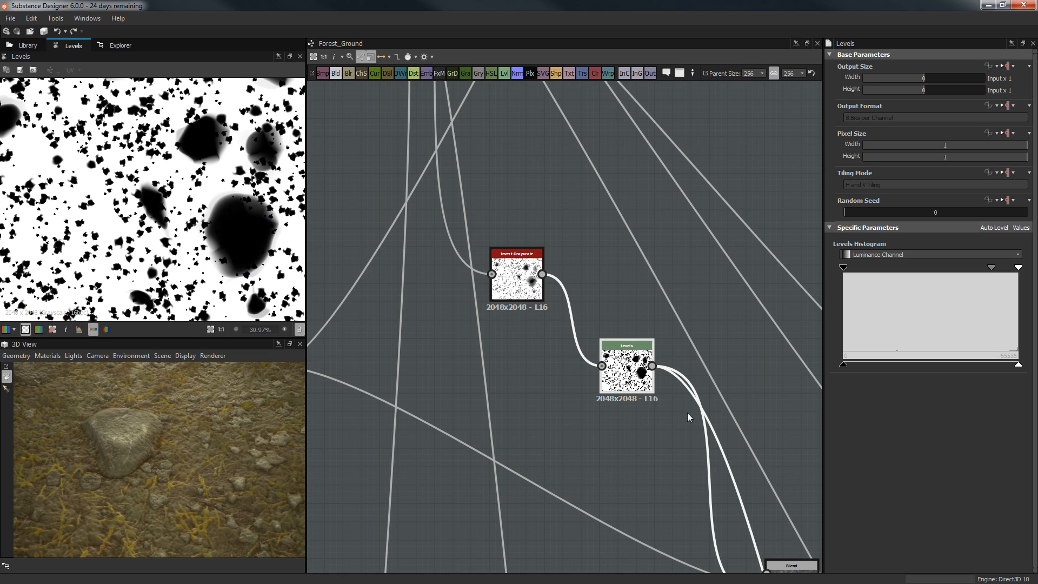
Step: Preview the Blend that combines the Ground base and small branches outputs, and inspect its texture up close
{"action": "scroll", "coordinate": [696, 412], "scroll_direction": "down", "scroll_amount": 2}
{"action": "middle_click_drag", "start_coordinate": [603, 421], "coordinate": [557, 328]}
{"action": "middle_click_drag", "start_coordinate": [470, 303], "coordinate": [376, 244]}
{"action": "double_click", "coordinate": [645, 406]}
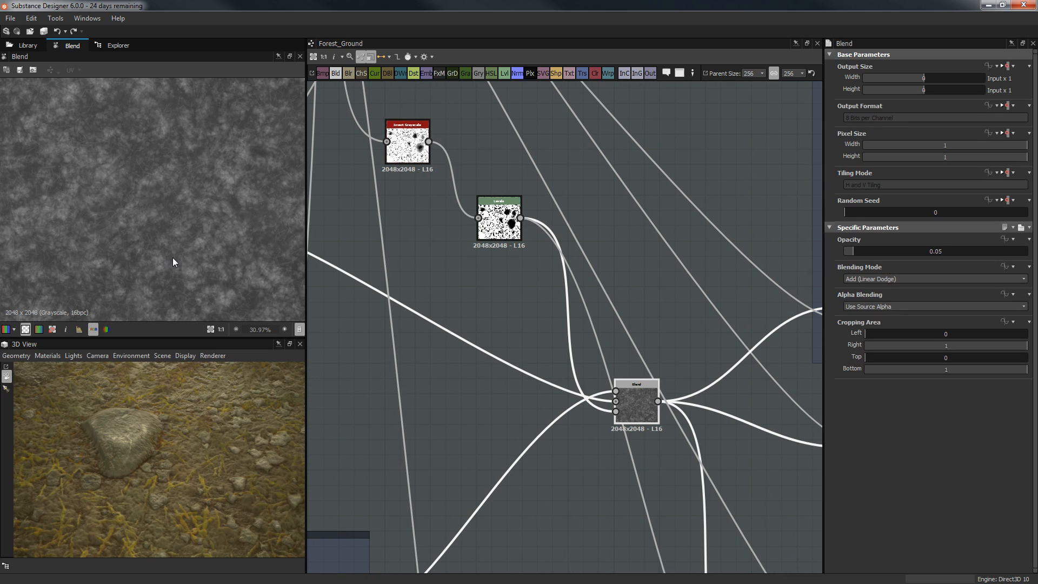
{"action": "scroll", "coordinate": [173, 257], "scroll_direction": "up", "scroll_amount": 5}
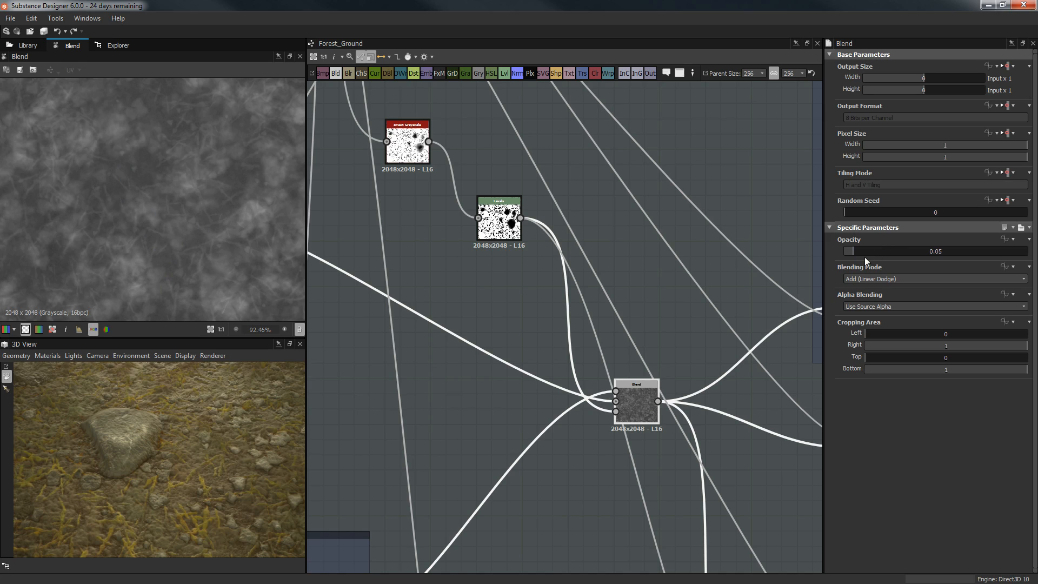
Step: Try an opacity of 0.35 on the combining Blend, check the 3D preview, and undo the opacity change
{"action": "left_click", "coordinate": [907, 252]}
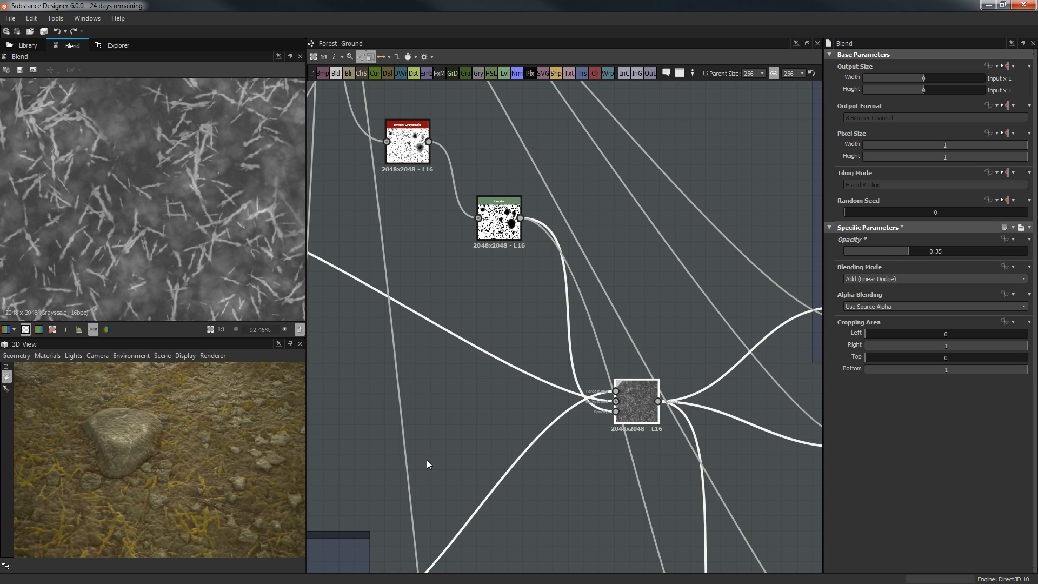
{"action": "left_click_drag", "start_coordinate": [212, 492], "coordinate": [161, 451]}
{"action": "left_click_drag", "start_coordinate": [161, 456], "coordinate": [233, 470]}
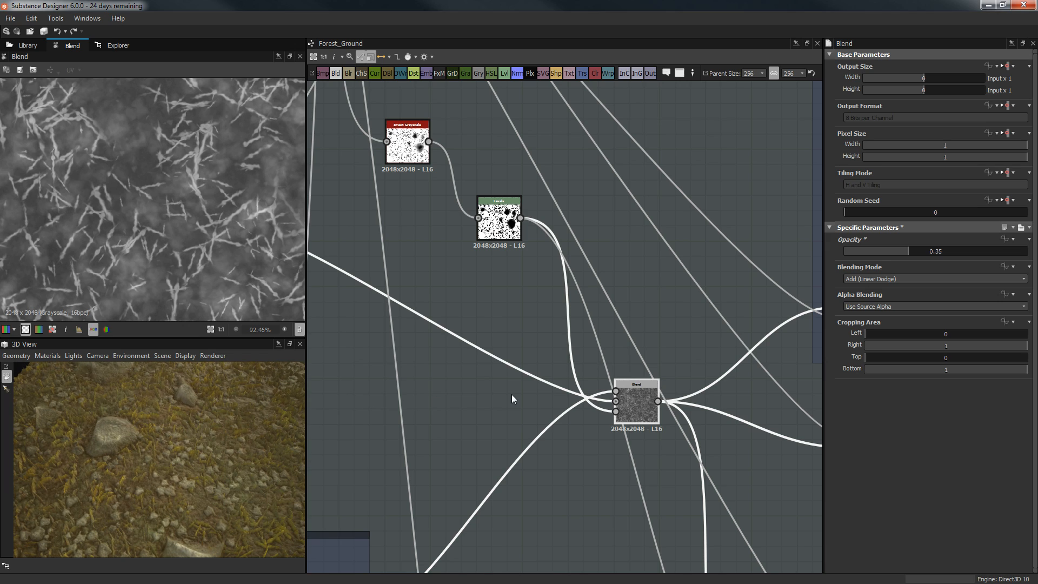
{"action": "key", "text": "ctrl+z"}
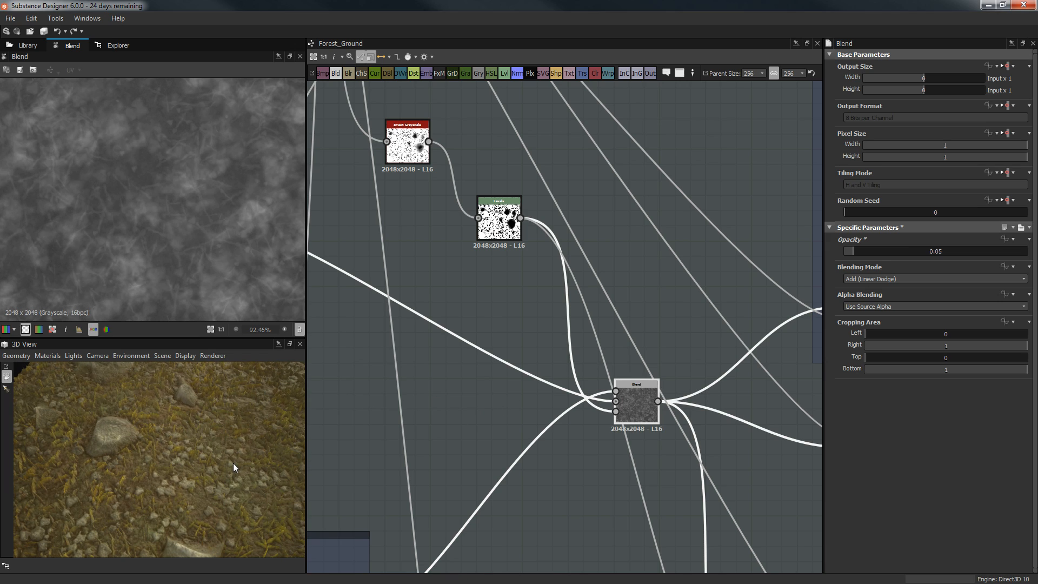
Step: Inspect the ground surface between the rocks up close from several angles in the 3D preview
{"action": "scroll", "coordinate": [204, 465], "scroll_direction": "up", "scroll_amount": 8}
{"action": "left_click_drag", "start_coordinate": [204, 465], "coordinate": [108, 460]}
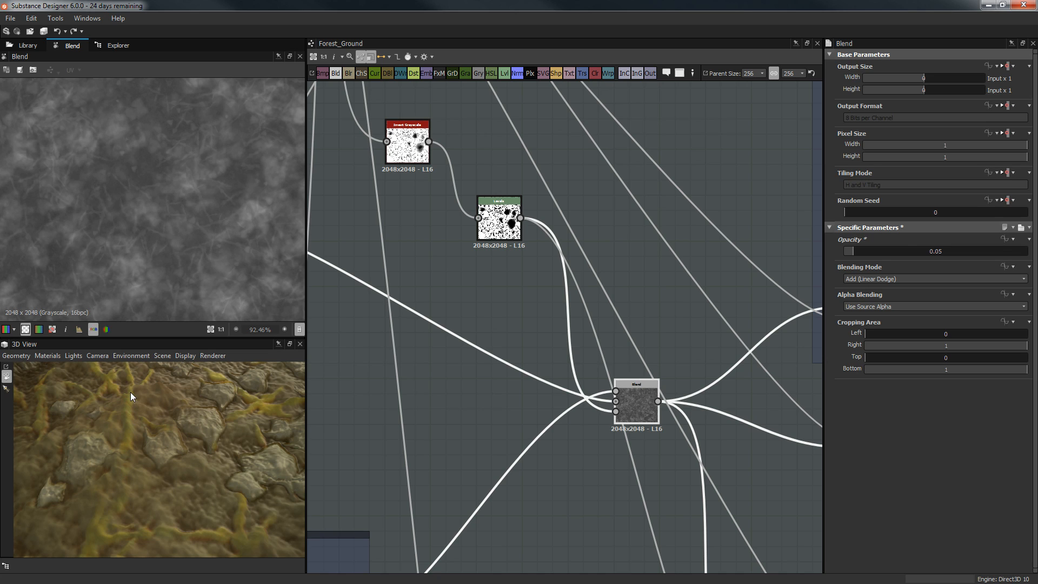
{"action": "left_click_drag", "start_coordinate": [199, 404], "coordinate": [120, 431]}
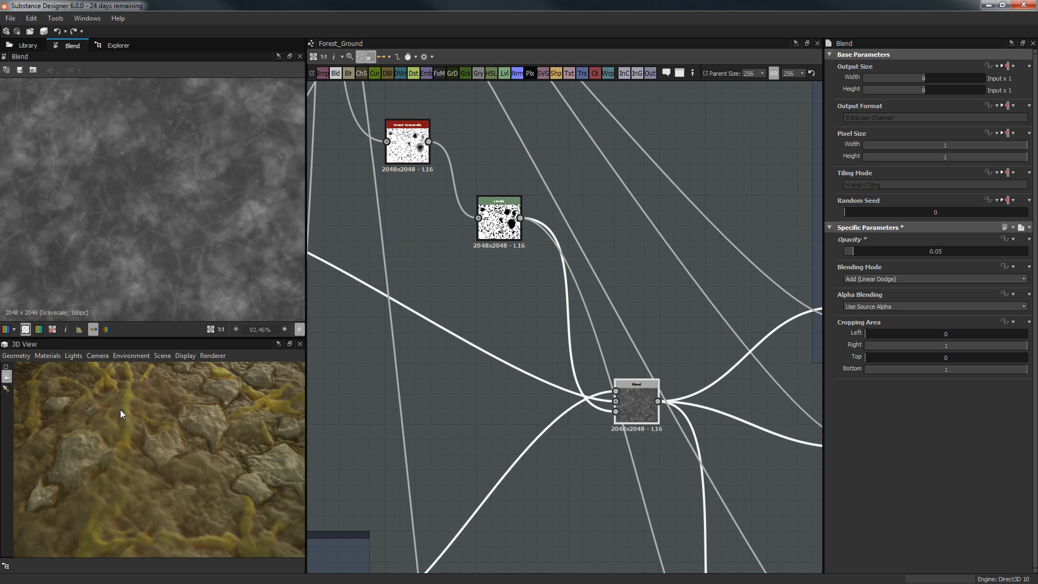
{"action": "left_click_drag", "start_coordinate": [128, 416], "coordinate": [122, 413]}
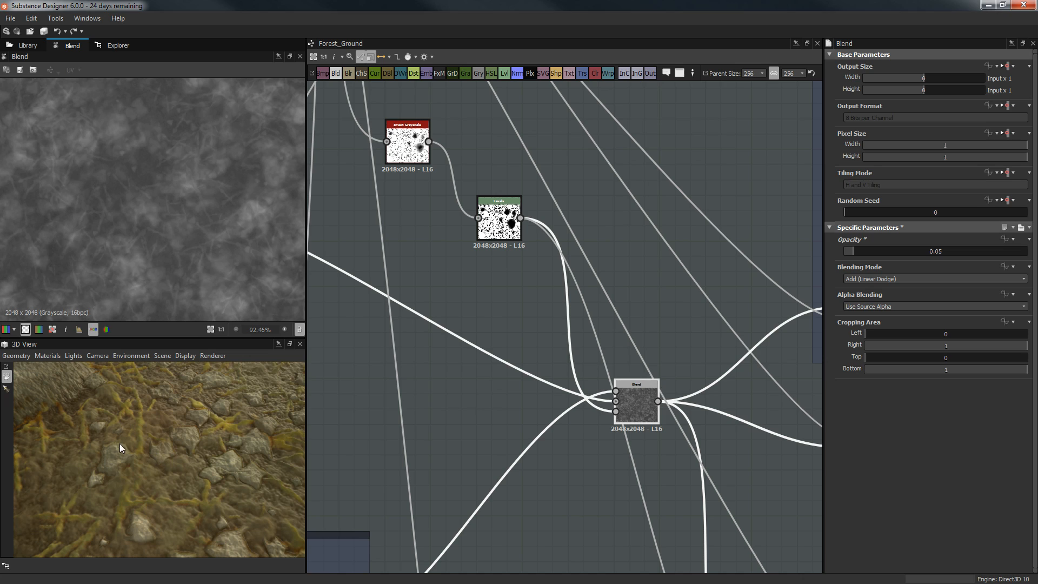
{"action": "scroll", "coordinate": [447, 349], "scroll_direction": "down", "scroll_amount": 2}
{"action": "left_click_drag", "start_coordinate": [123, 450], "coordinate": [124, 430]}
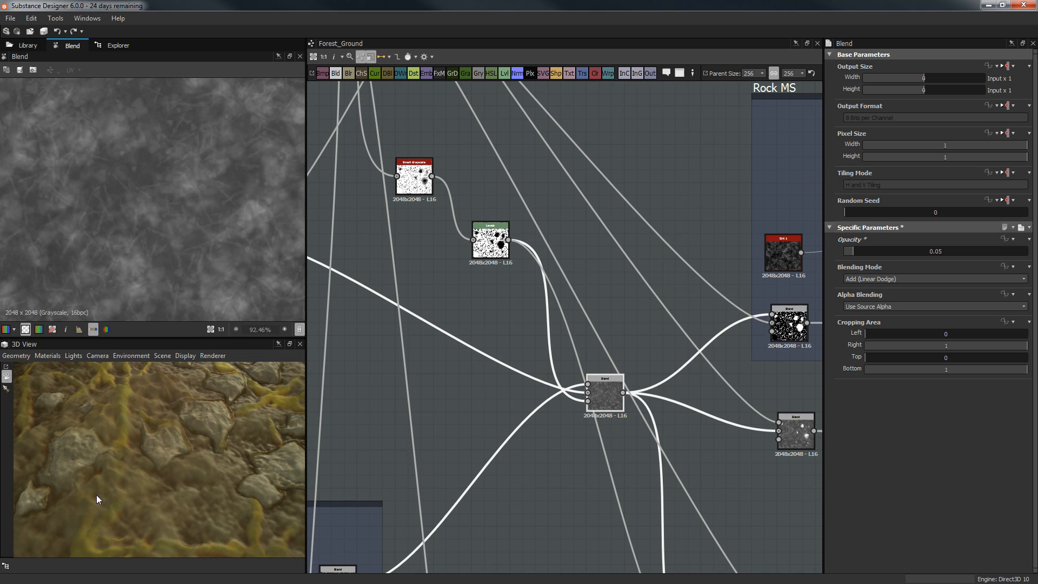
Step: Review the Blend that feeds the Height output and trace its foreground input back to the rock group's Slope Blur Grayscale
{"action": "scroll", "coordinate": [472, 421], "scroll_direction": "down", "scroll_amount": 4}
{"action": "scroll", "coordinate": [528, 424], "scroll_direction": "up", "scroll_amount": 3}
{"action": "middle_click_drag", "start_coordinate": [574, 376], "coordinate": [594, 338]}
{"action": "scroll", "coordinate": [594, 338], "scroll_direction": "down", "scroll_amount": 2}
{"action": "middle_click_drag", "start_coordinate": [611, 281], "coordinate": [524, 352]}
{"action": "mouse_move", "coordinate": [492, 410]}
{"action": "left_mouse_down"}
{"action": "mouse_move", "coordinate": [494, 430]}
{"action": "mouse_move", "coordinate": [494, 402]}
{"action": "left_mouse_up"}
{"action": "middle_click_drag", "start_coordinate": [498, 360], "coordinate": [536, 303]}
{"action": "double_click", "coordinate": [640, 385]}
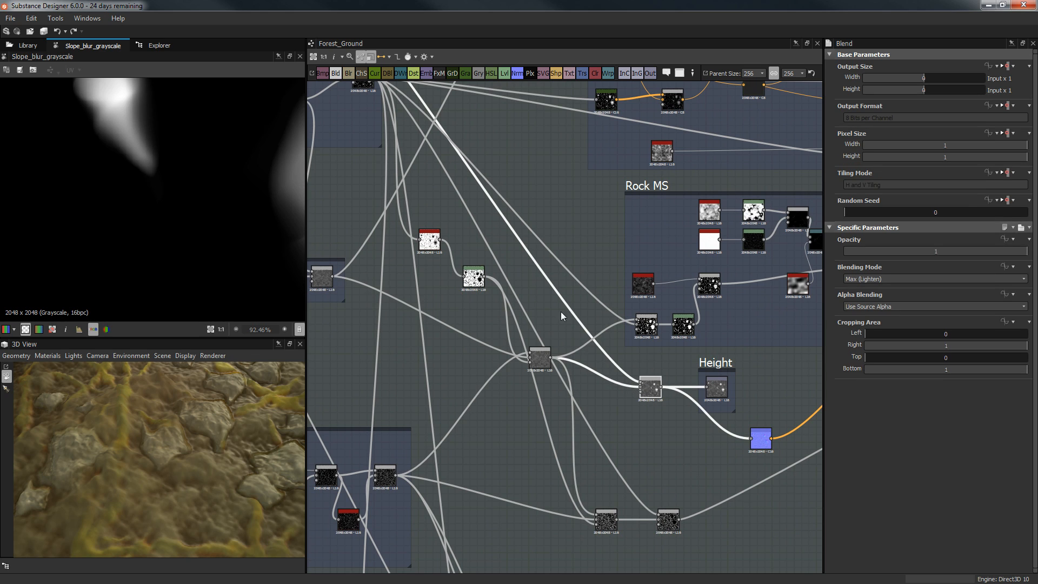
{"action": "scroll", "coordinate": [513, 239], "scroll_direction": "down", "scroll_amount": 3}
{"action": "scroll", "coordinate": [254, 207], "scroll_direction": "down", "scroll_amount": 5}
{"action": "middle_click_drag", "start_coordinate": [356, 134], "coordinate": [422, 214]}
{"action": "scroll", "coordinate": [422, 214], "scroll_direction": "up", "scroll_amount": 2}
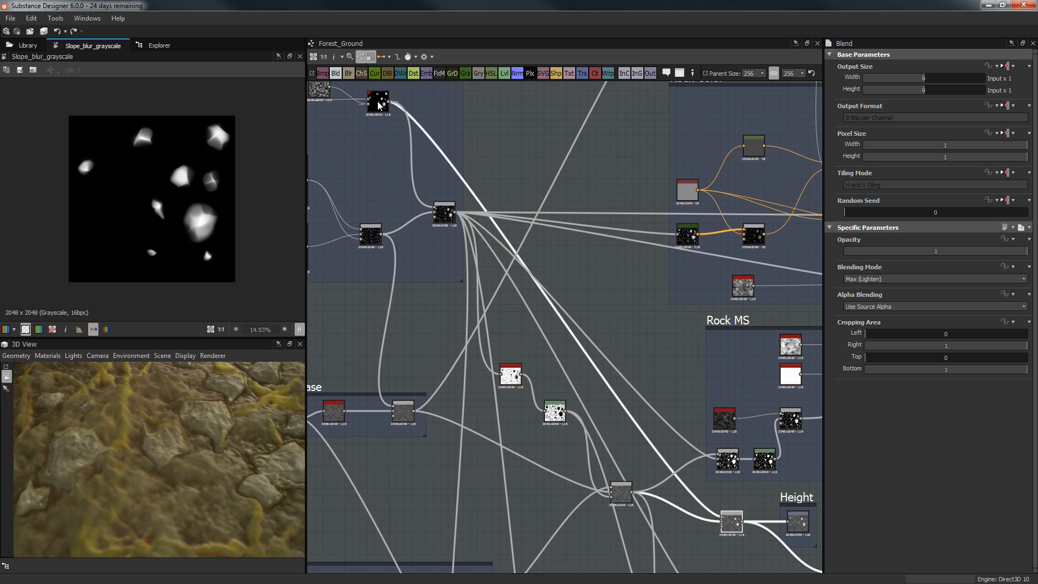
Step: Compare the rock group's final Blend with the Slope Blur Grayscale that feeds it, and check the whole ground in 3D
{"action": "double_click", "coordinate": [444, 213]}
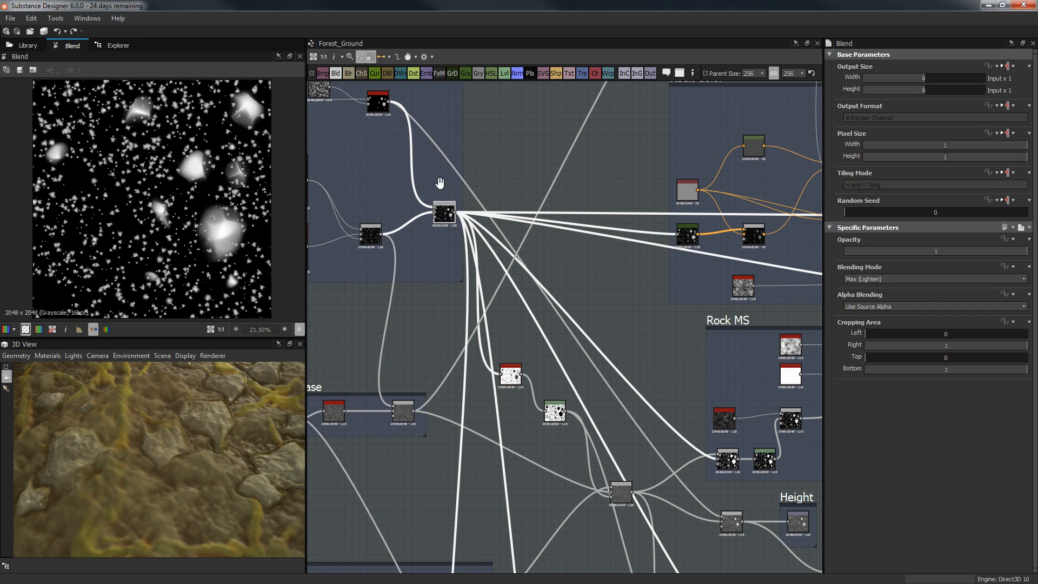
{"action": "middle_click_drag", "start_coordinate": [439, 182], "coordinate": [439, 222]}
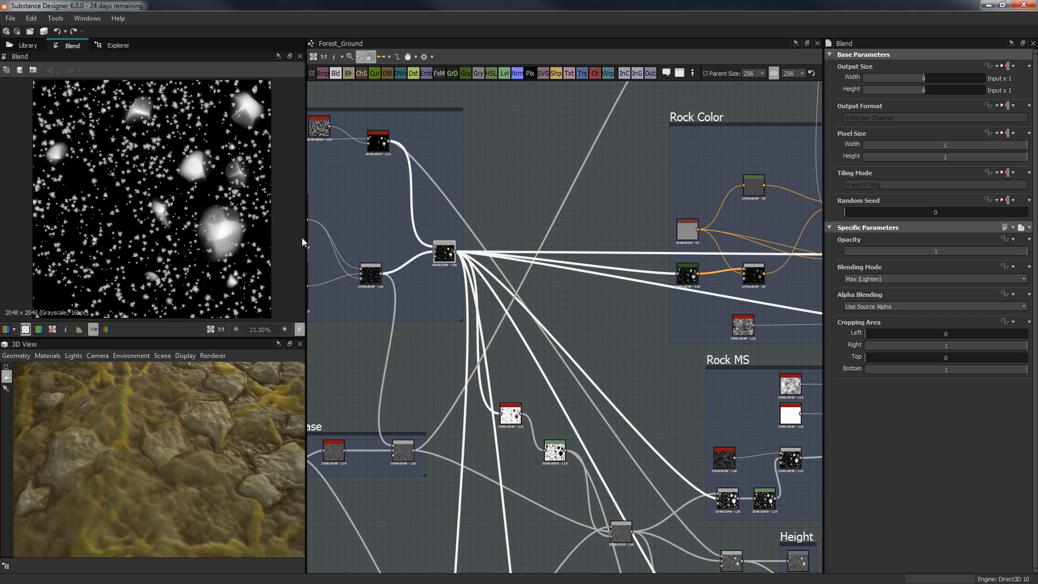
{"action": "double_click", "coordinate": [378, 142]}
{"action": "scroll", "coordinate": [158, 493], "scroll_direction": "down", "scroll_amount": 8}
{"action": "left_click_drag", "start_coordinate": [158, 492], "coordinate": [197, 468]}
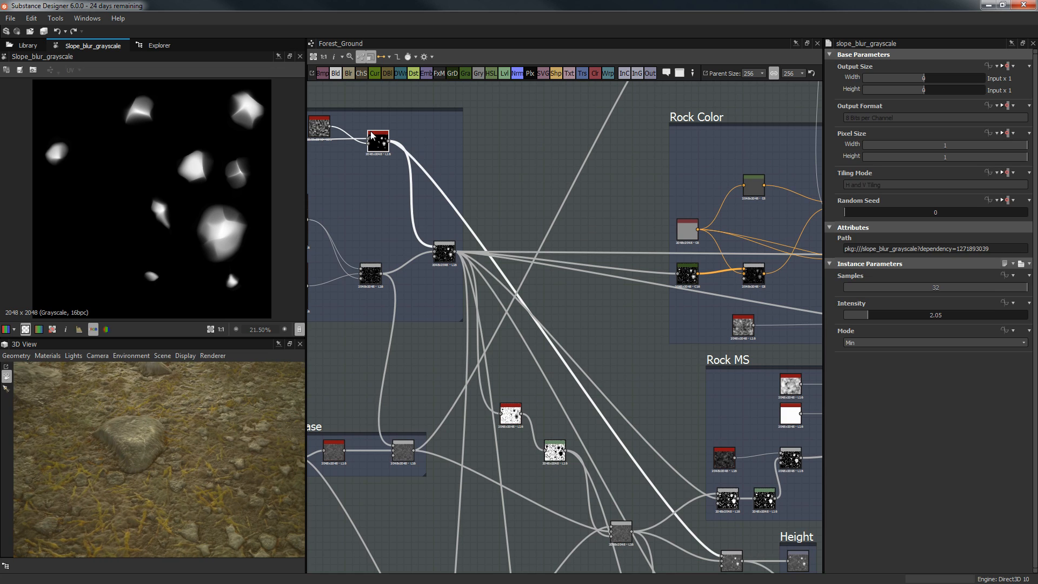
Step: Preview the Blend that adds the large rocks to the ground, along with the Height output and Normal node it feeds
{"action": "middle_click_drag", "start_coordinate": [611, 338], "coordinate": [489, 176]}
{"action": "left_click_drag", "start_coordinate": [609, 399], "coordinate": [578, 385]}
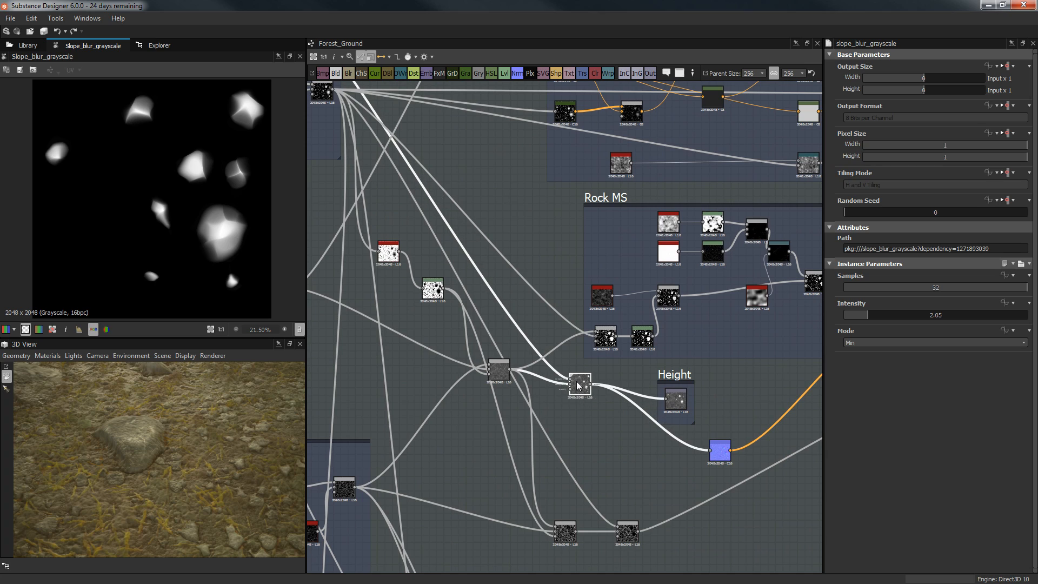
{"action": "double_click", "coordinate": [579, 385]}
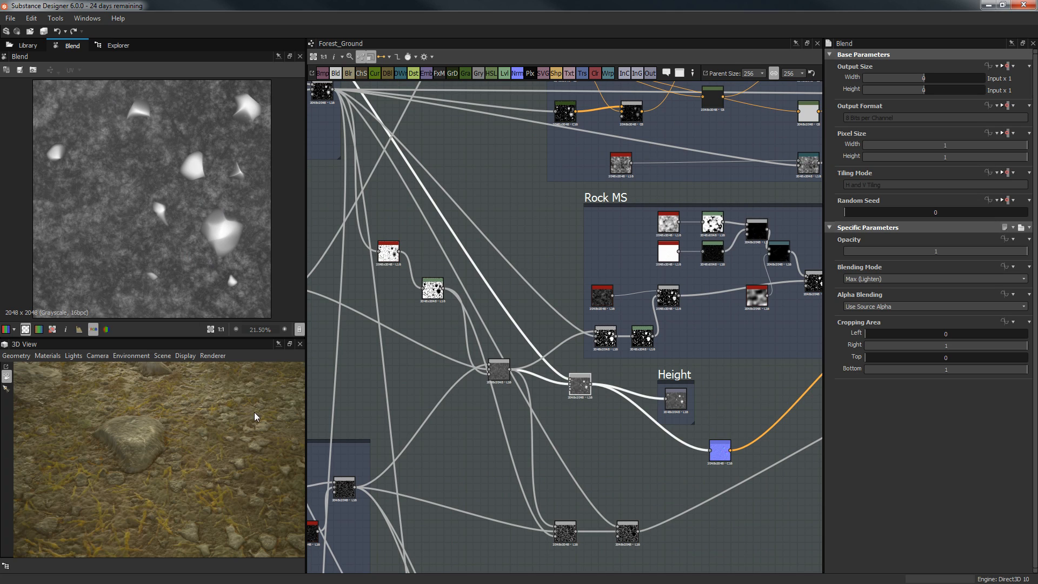
{"action": "double_click", "coordinate": [675, 400]}
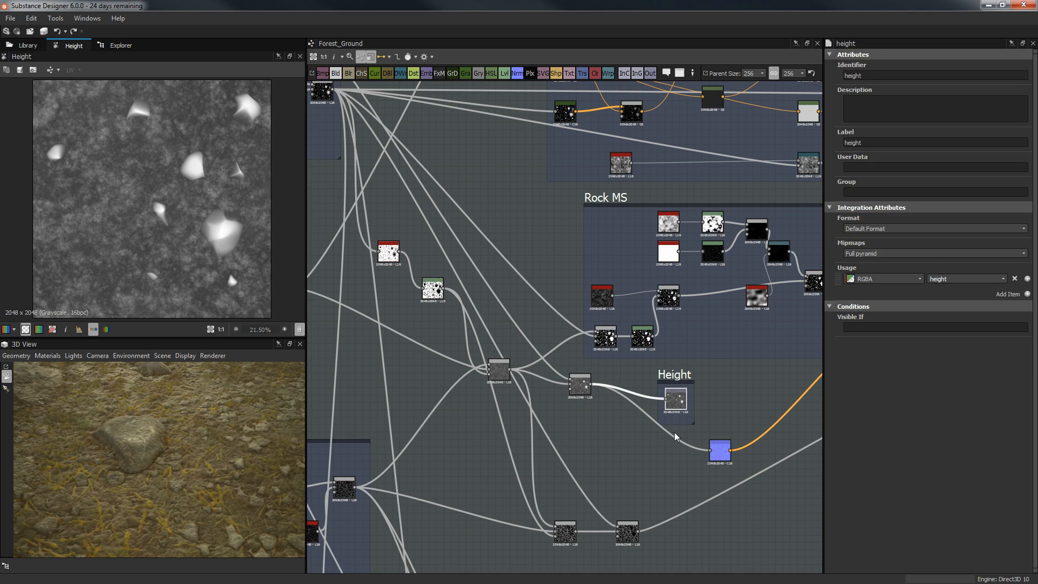
{"action": "double_click", "coordinate": [712, 453]}
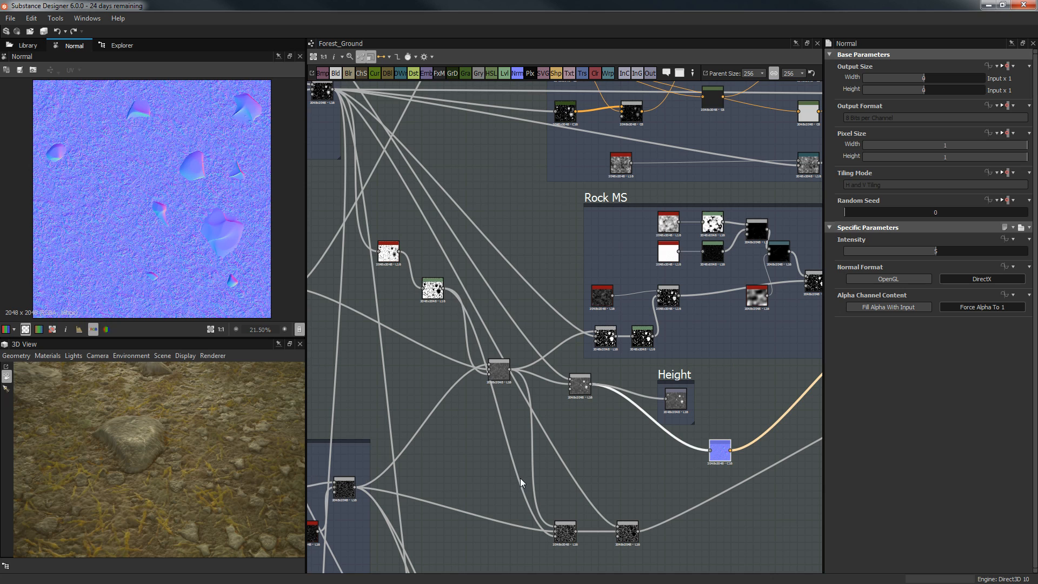
Step: Locate the Rock MS group and review the parameters of its first Blend, which uses the Divide mode
{"action": "scroll", "coordinate": [701, 470], "scroll_direction": "down", "scroll_amount": 2}
{"action": "middle_click_drag", "start_coordinate": [679, 470], "coordinate": [598, 406]}
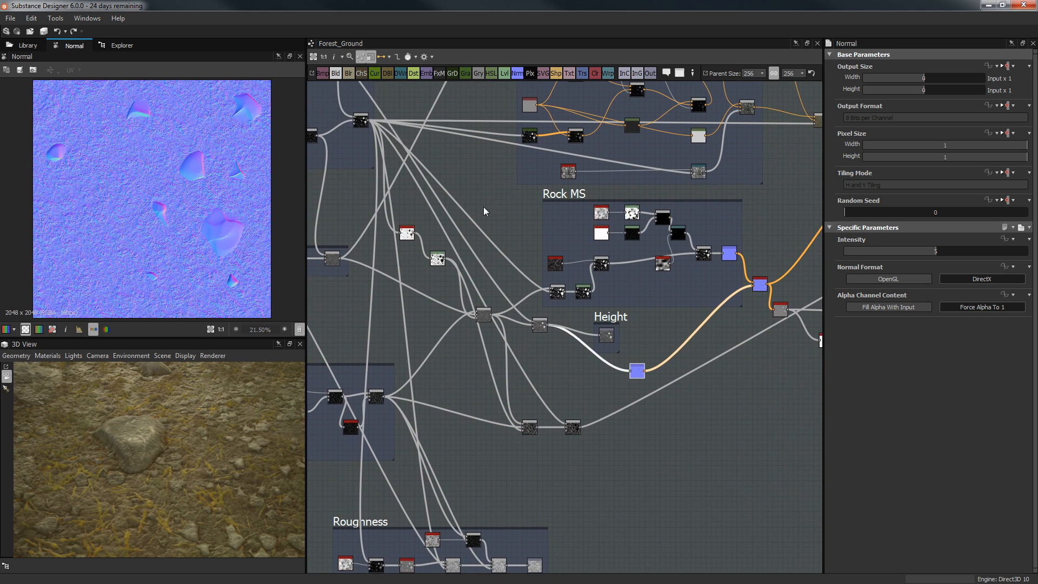
{"action": "scroll", "coordinate": [566, 279], "scroll_direction": "up", "scroll_amount": 3}
{"action": "scroll", "coordinate": [542, 349], "scroll_direction": "down", "scroll_amount": 2}
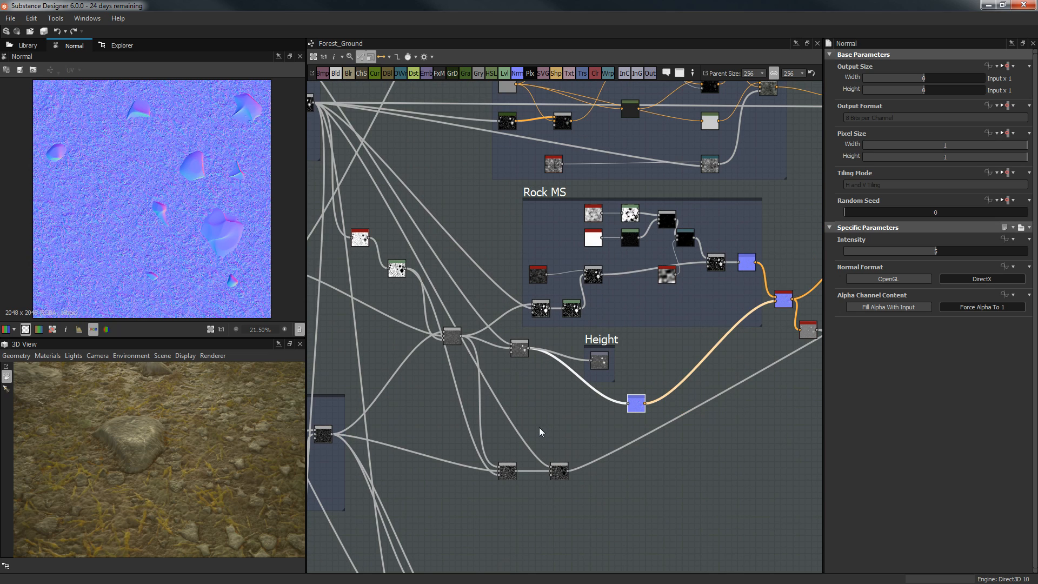
{"action": "middle_click_drag", "start_coordinate": [552, 312], "coordinate": [547, 349]}
{"action": "scroll", "coordinate": [597, 337], "scroll_direction": "up", "scroll_amount": 3}
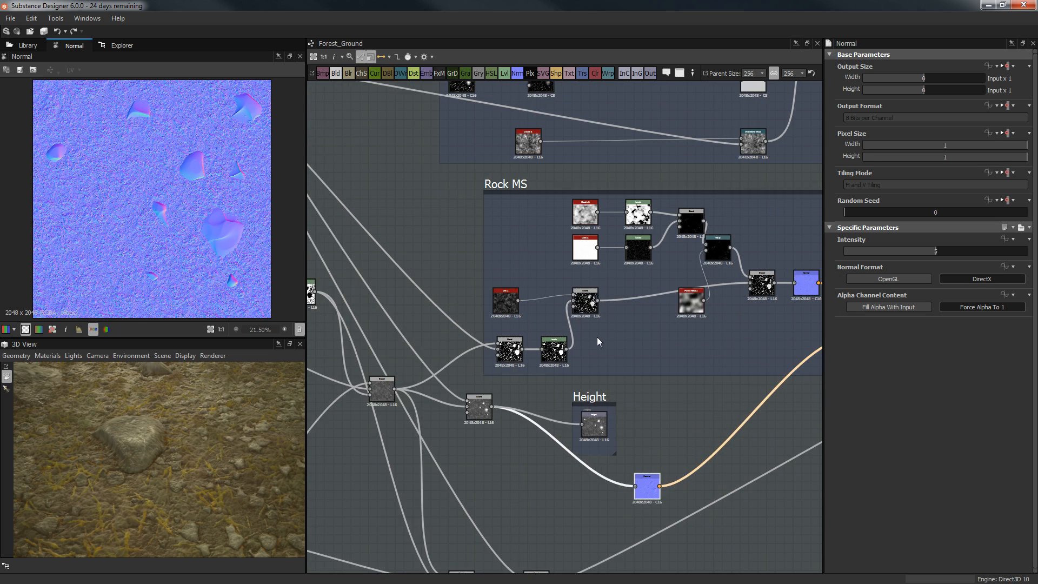
{"action": "middle_click_drag", "start_coordinate": [501, 249], "coordinate": [580, 200]}
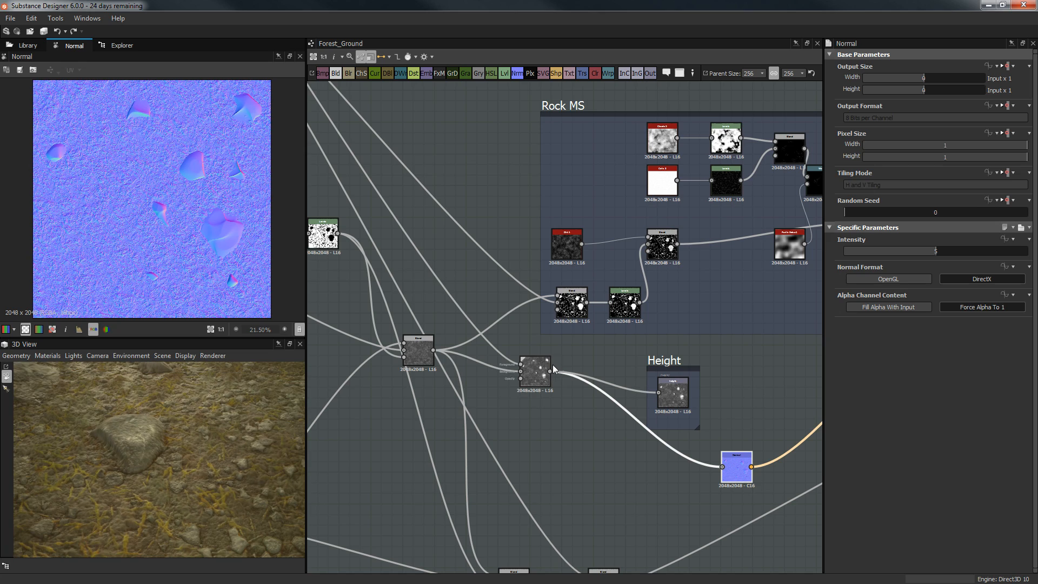
{"action": "left_click", "coordinate": [562, 307]}
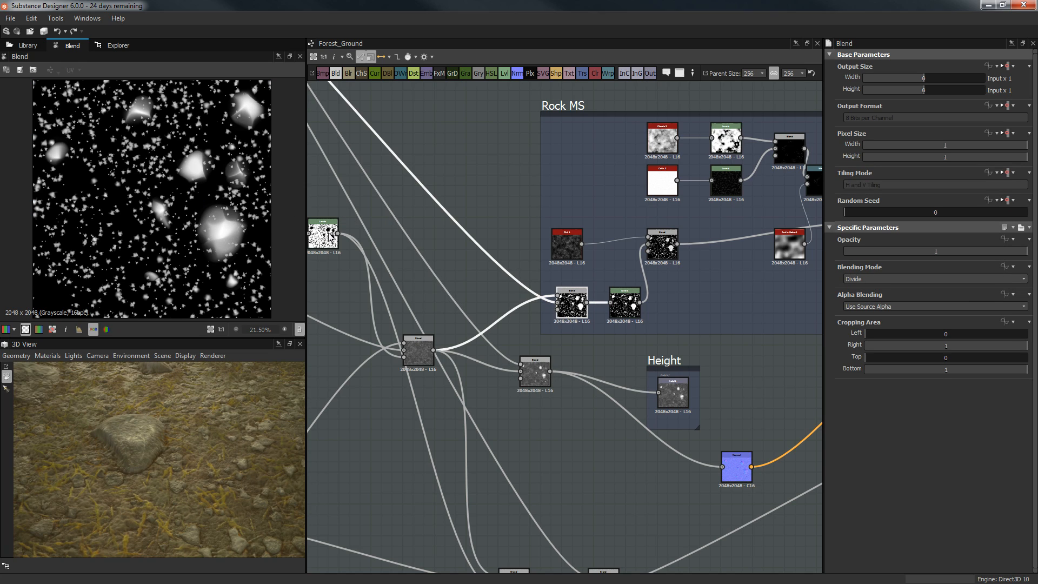
Step: Trace the Divide Blend's inputs back through the graph and preview the combined ground and branches Blend feeding it
{"action": "middle_click_drag", "start_coordinate": [486, 228], "coordinate": [650, 379]}
{"action": "middle_click_drag", "start_coordinate": [602, 283], "coordinate": [644, 348]}
{"action": "scroll", "coordinate": [643, 349], "scroll_direction": "down", "scroll_amount": 2}
{"action": "scroll", "coordinate": [643, 400], "scroll_direction": "up", "scroll_amount": 3}
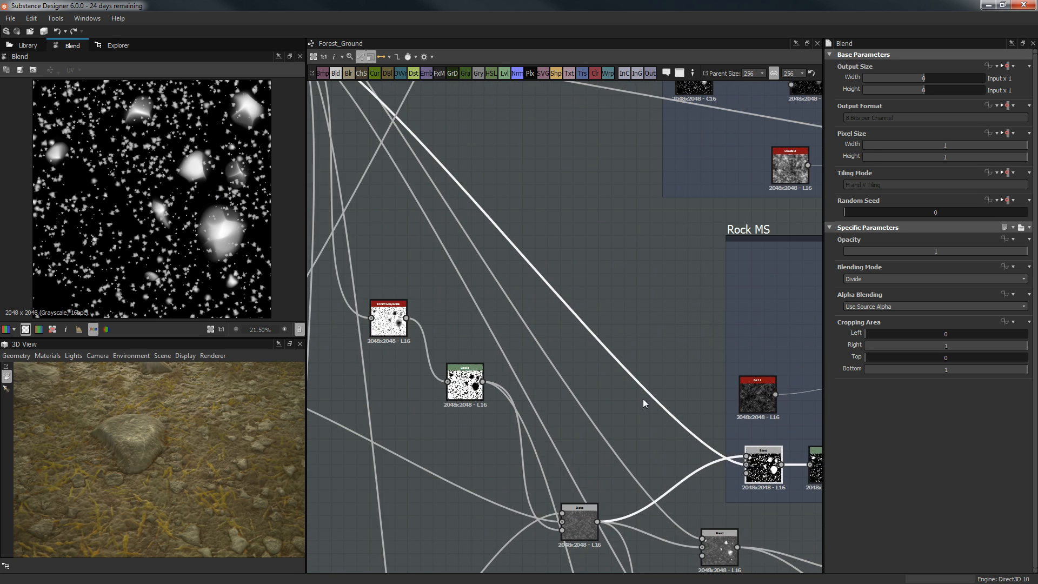
{"action": "scroll", "coordinate": [643, 400], "scroll_direction": "up", "scroll_amount": 1}
{"action": "middle_click_drag", "start_coordinate": [620, 486], "coordinate": [595, 395]}
{"action": "double_click", "coordinate": [537, 456]}
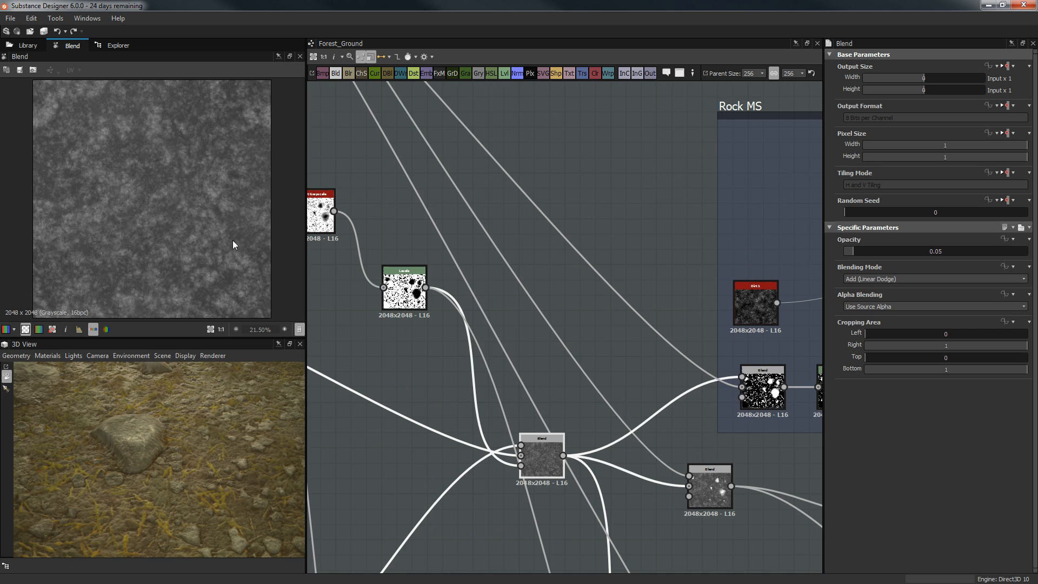
Step: Compare the rock group's final Blend and the combined ground Blend with the Divide Blend's resulting mask in Rock MS
{"action": "scroll", "coordinate": [623, 340], "scroll_direction": "down", "scroll_amount": 2}
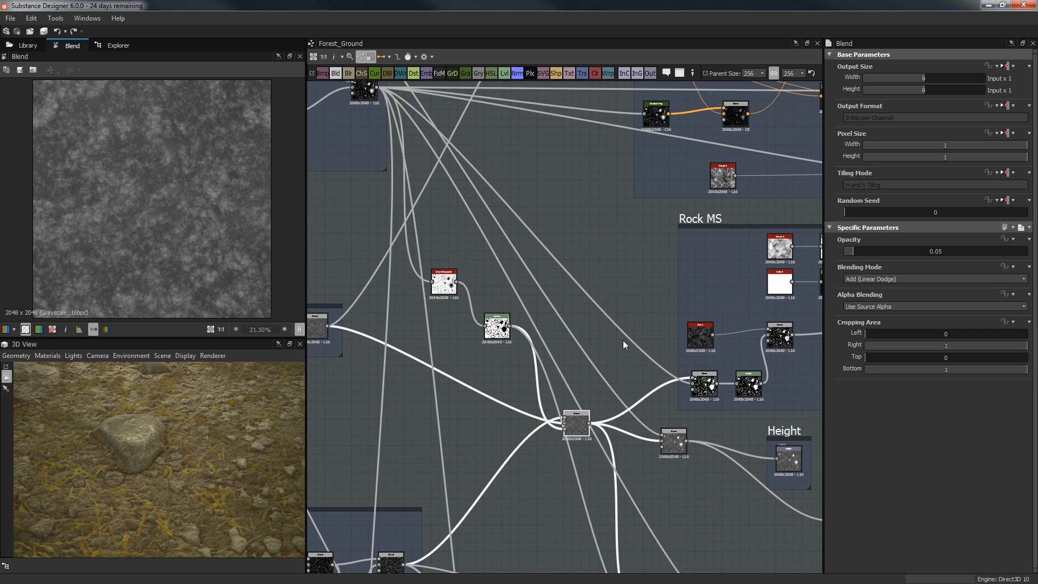
{"action": "middle_click_drag", "start_coordinate": [602, 324], "coordinate": [635, 379]}
{"action": "double_click", "coordinate": [395, 151]}
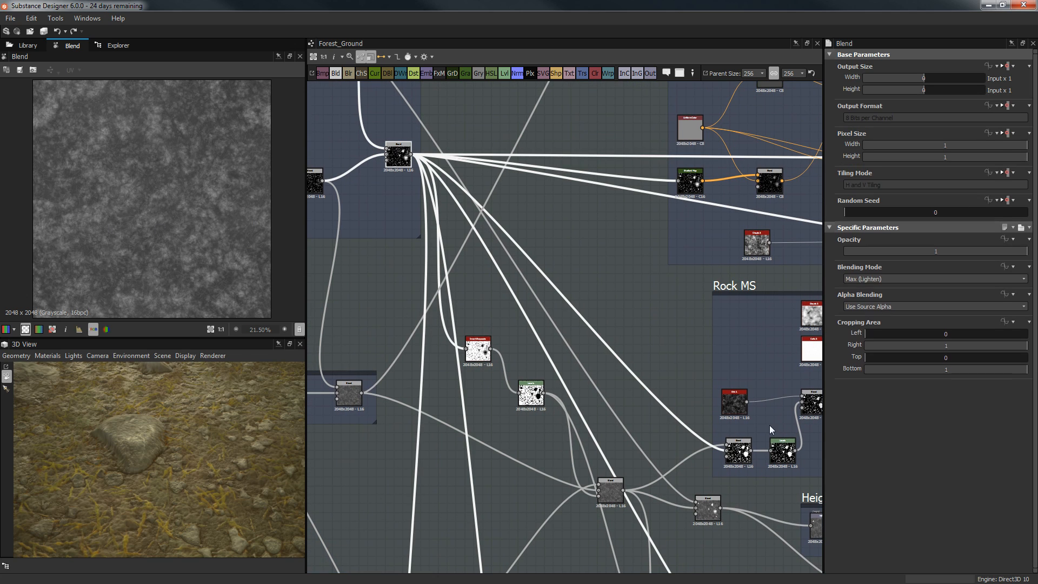
{"action": "double_click", "coordinate": [747, 459]}
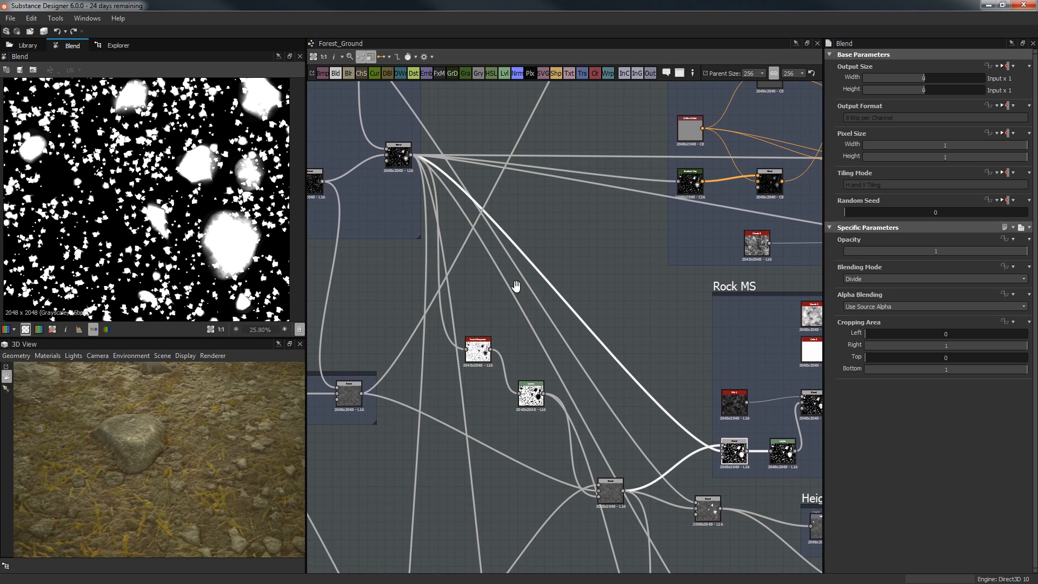
{"action": "middle_click_drag", "start_coordinate": [514, 285], "coordinate": [474, 226]}
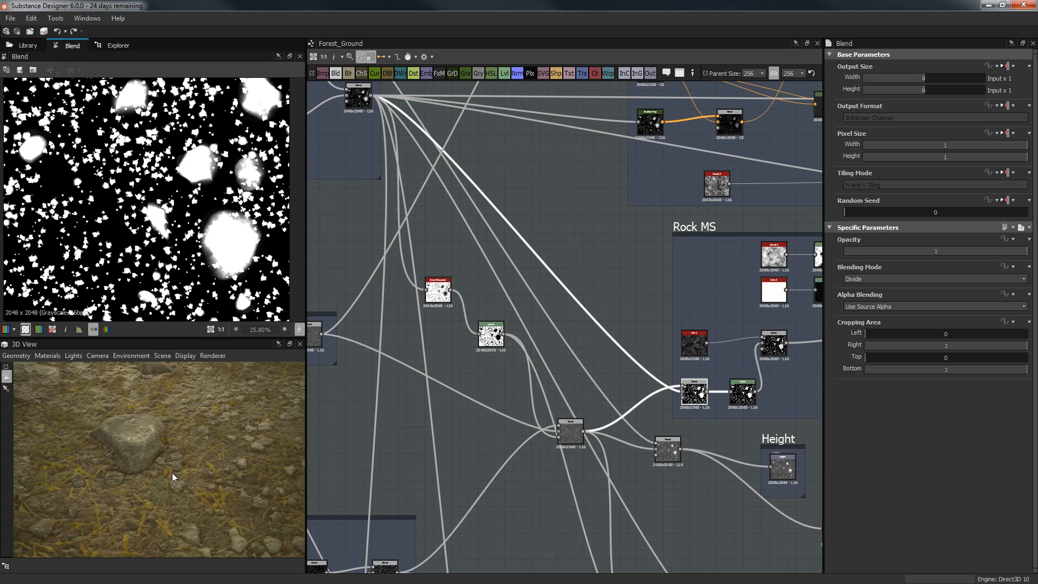
{"action": "left_click", "coordinate": [565, 432]}
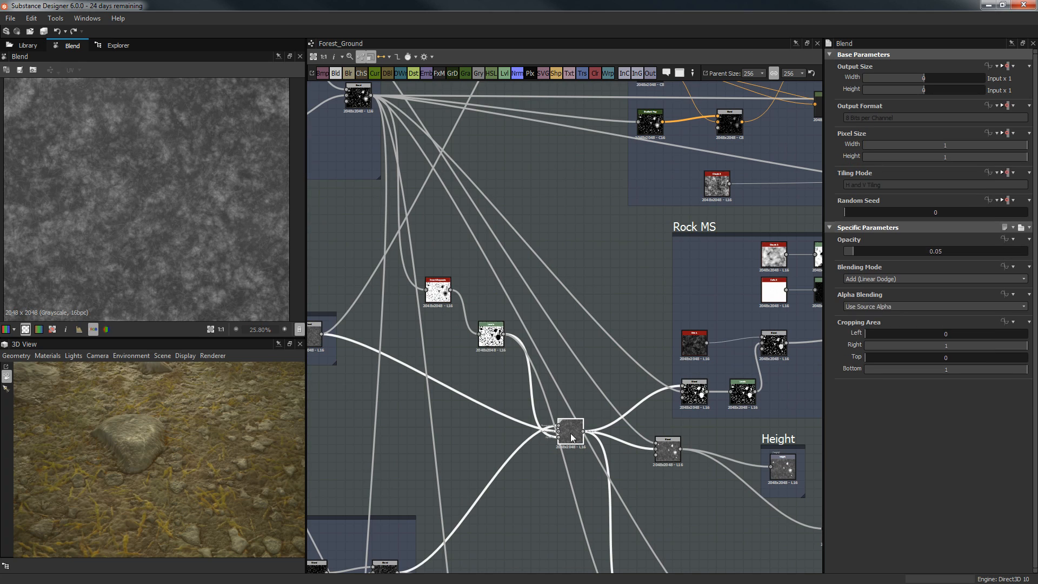
{"action": "left_click", "coordinate": [704, 399]}
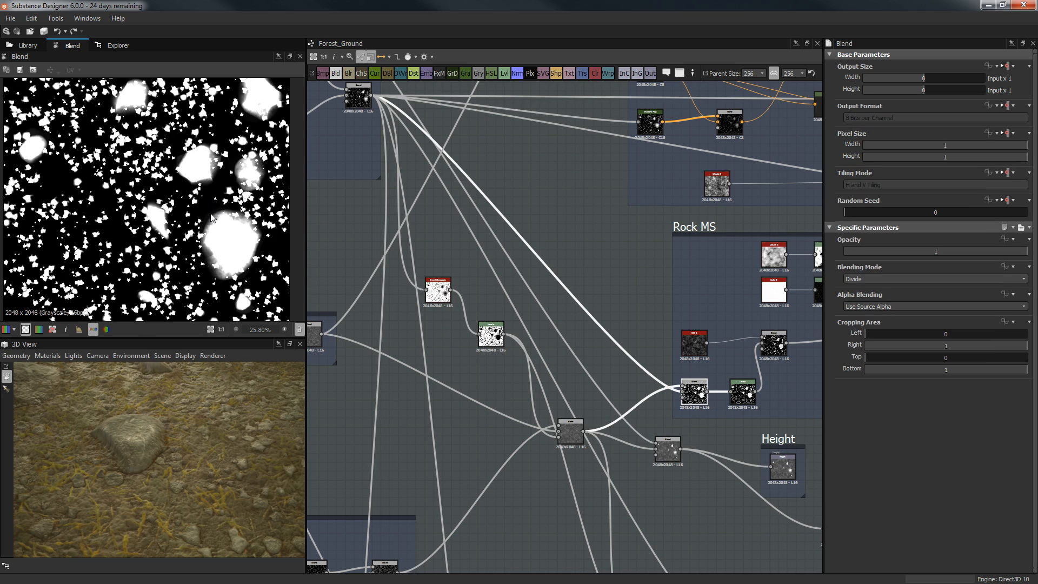
Step: Examine the Divide Blend's rock mask in Rock MS and preview the Levels node that sharpens it
{"action": "scroll", "coordinate": [211, 218], "scroll_direction": "up", "scroll_amount": 2}
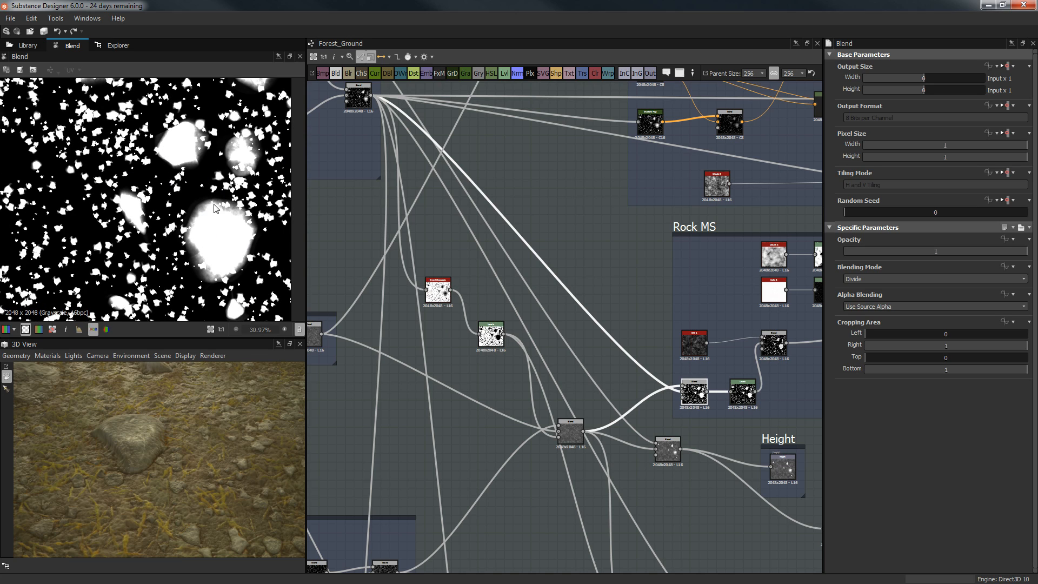
{"action": "middle_click_drag", "start_coordinate": [654, 381], "coordinate": [566, 358]}
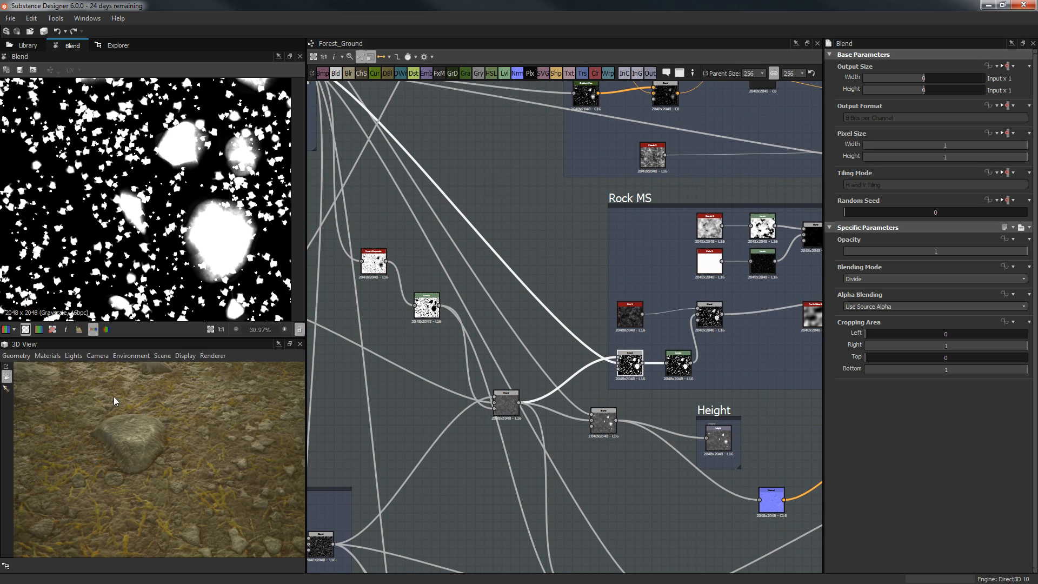
{"action": "scroll", "coordinate": [675, 388], "scroll_direction": "up", "scroll_amount": 2}
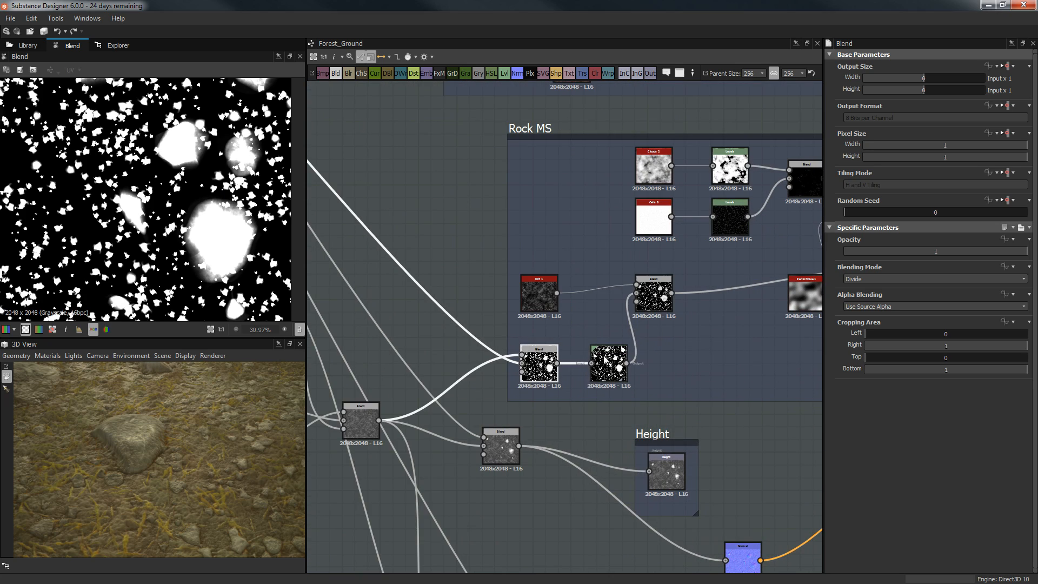
{"action": "double_click", "coordinate": [606, 360]}
{"action": "scroll", "coordinate": [226, 189], "scroll_direction": "up", "scroll_amount": 3}
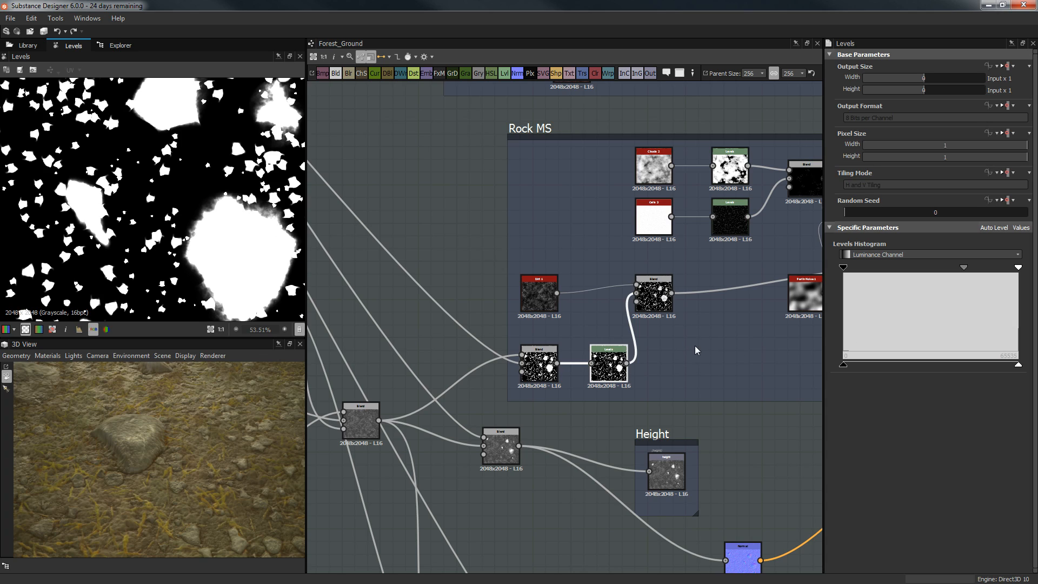
Step: Reposition the Dirt 1 node and the Blend it feeds in Rock MS, and preview both the noise and the Subtract result
{"action": "mouse_move", "coordinate": [661, 295]}
{"action": "left_mouse_down"}
{"action": "mouse_move", "coordinate": [672, 299]}
{"action": "mouse_move", "coordinate": [674, 283]}
{"action": "left_mouse_up"}
{"action": "left_click_drag", "start_coordinate": [526, 304], "coordinate": [539, 291]}
{"action": "double_click", "coordinate": [545, 291]}
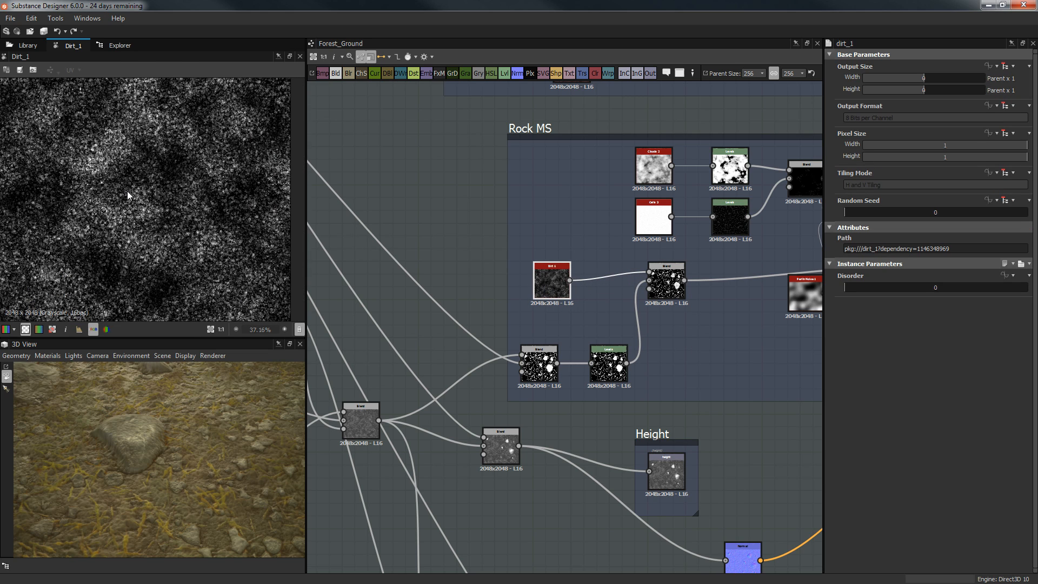
{"action": "scroll", "coordinate": [196, 202], "scroll_direction": "up", "scroll_amount": 2}
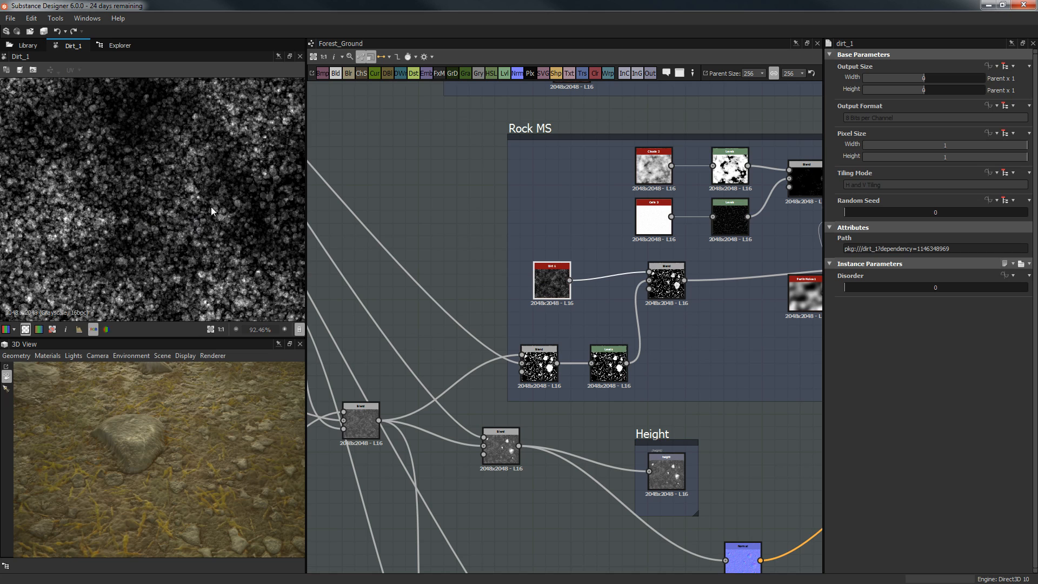
{"action": "double_click", "coordinate": [670, 284]}
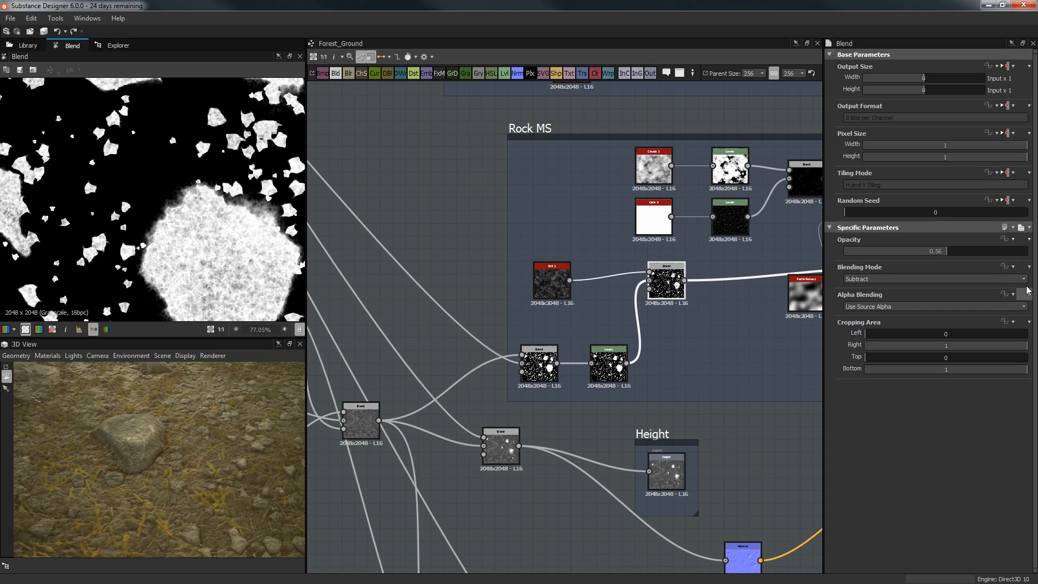
{"action": "scroll", "coordinate": [138, 246], "scroll_direction": "up", "scroll_amount": 1}
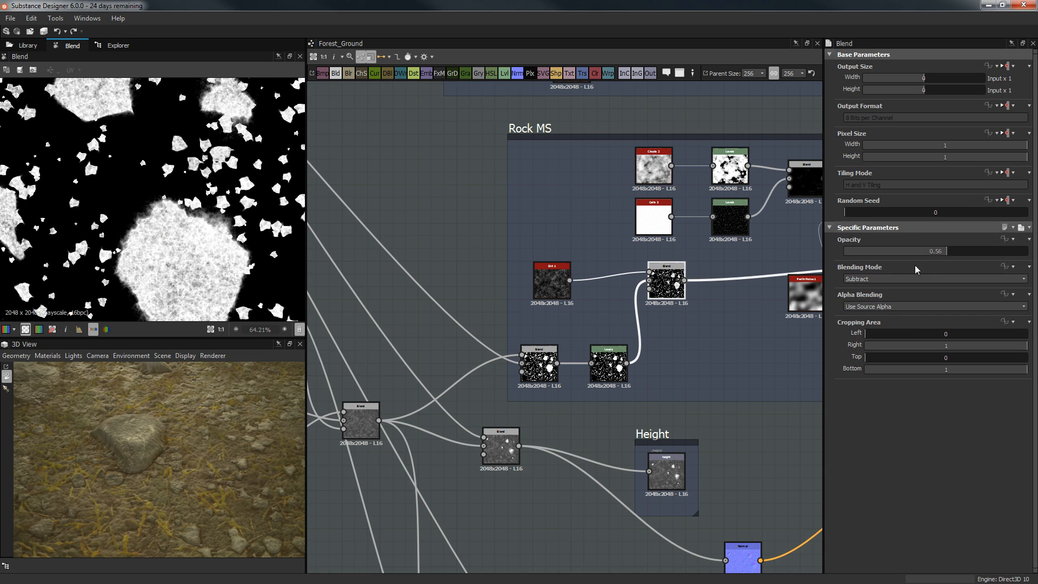
Step: Preview the Cells 3 node, its Levels, and the Subtract Blend that combines the cells with Clouds 2 in Rock MS
{"action": "middle_click_drag", "start_coordinate": [665, 359], "coordinate": [559, 375]}
{"action": "middle_click_drag", "start_coordinate": [598, 303], "coordinate": [536, 336]}
{"action": "scroll", "coordinate": [563, 281], "scroll_direction": "up", "scroll_amount": 3}
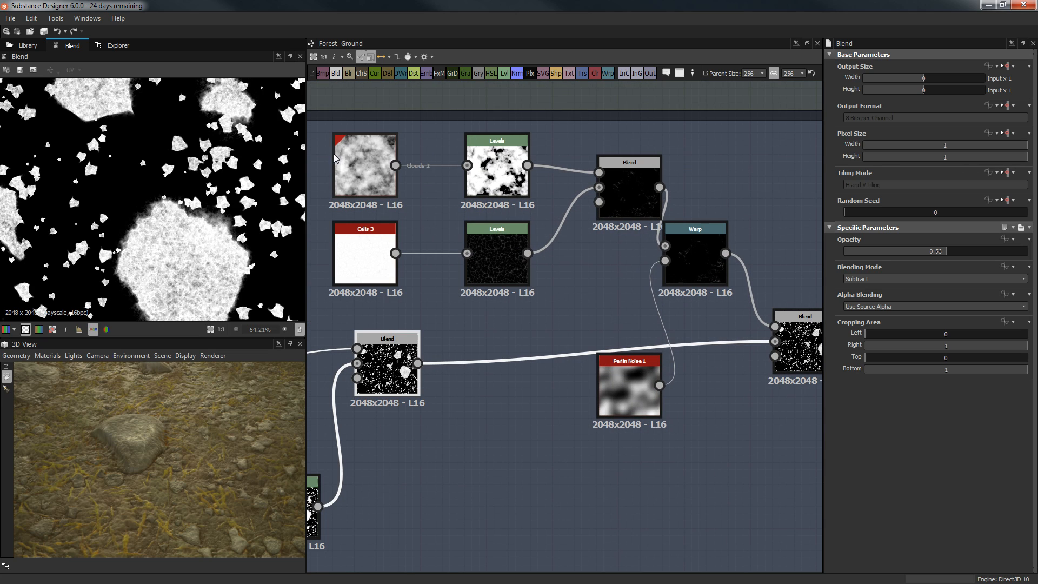
{"action": "double_click", "coordinate": [365, 256]}
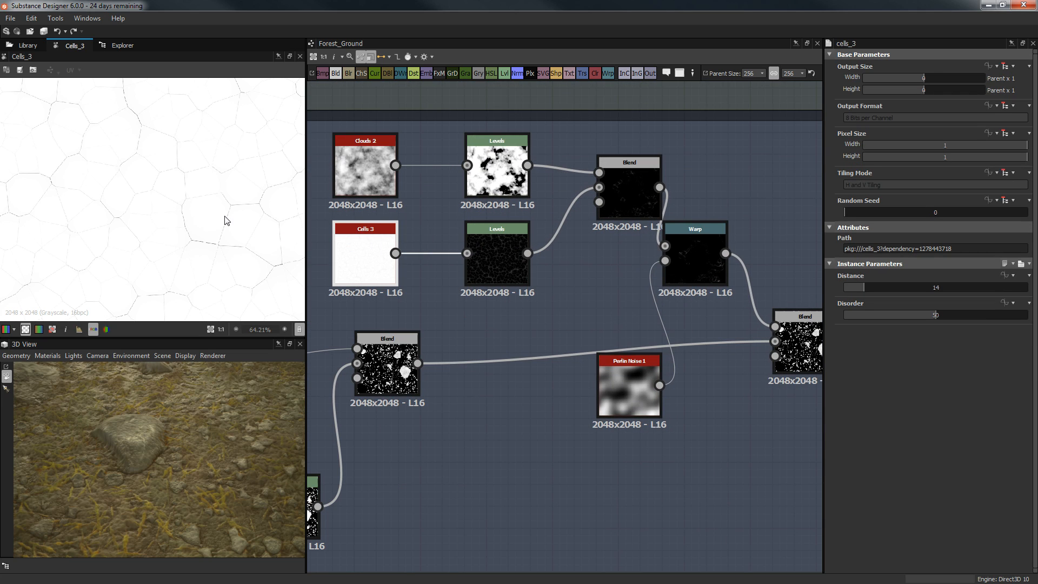
{"action": "double_click", "coordinate": [502, 261]}
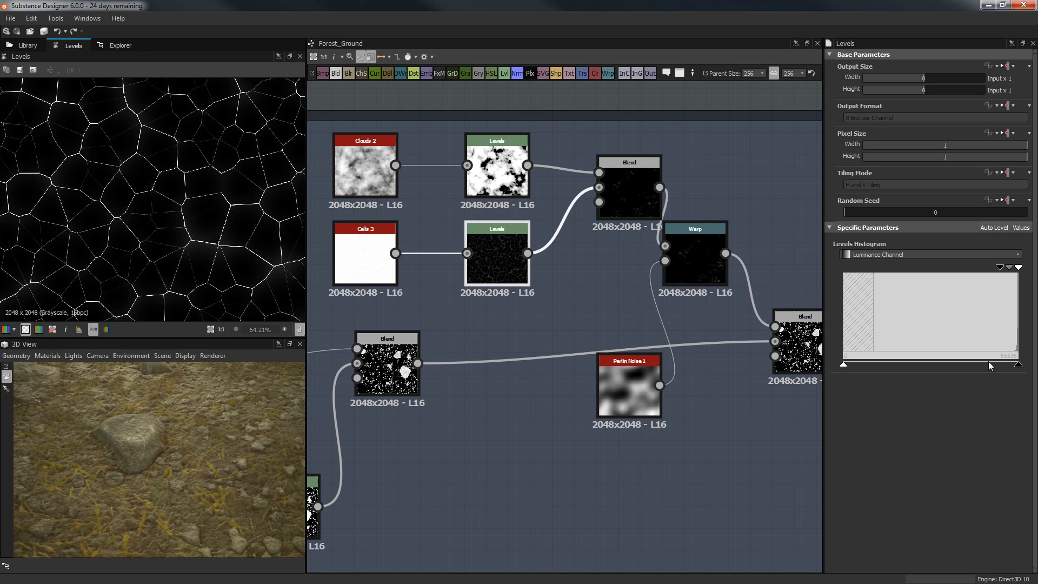
{"action": "double_click", "coordinate": [617, 177]}
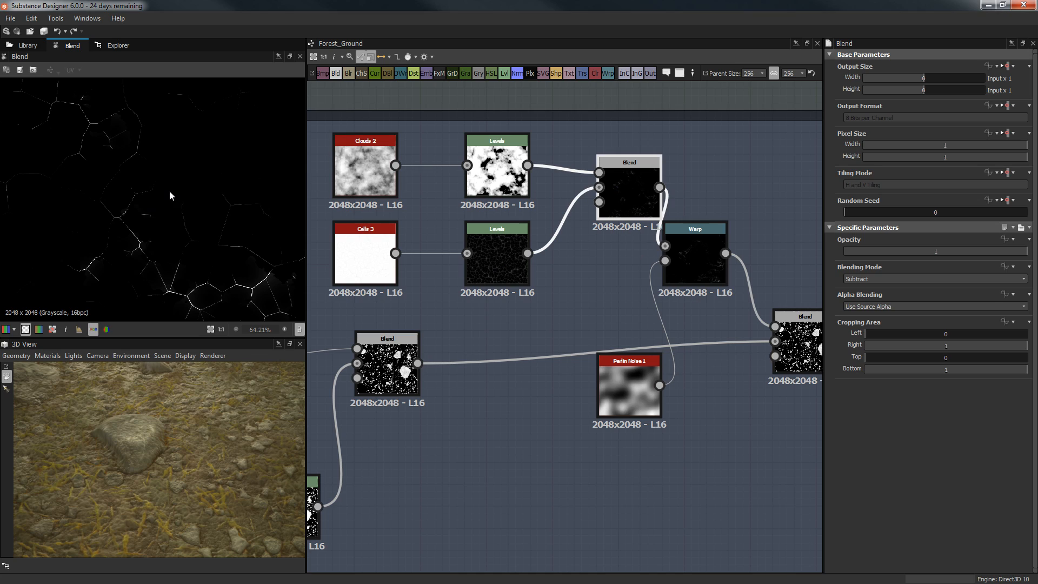
Step: Examine the whole crack pattern of the Cells and Clouds Blend and inspect the rock's surface in the 3D preview
{"action": "scroll", "coordinate": [171, 190], "scroll_direction": "down", "scroll_amount": 5}
{"action": "middle_click_drag", "start_coordinate": [362, 151], "coordinate": [408, 152]}
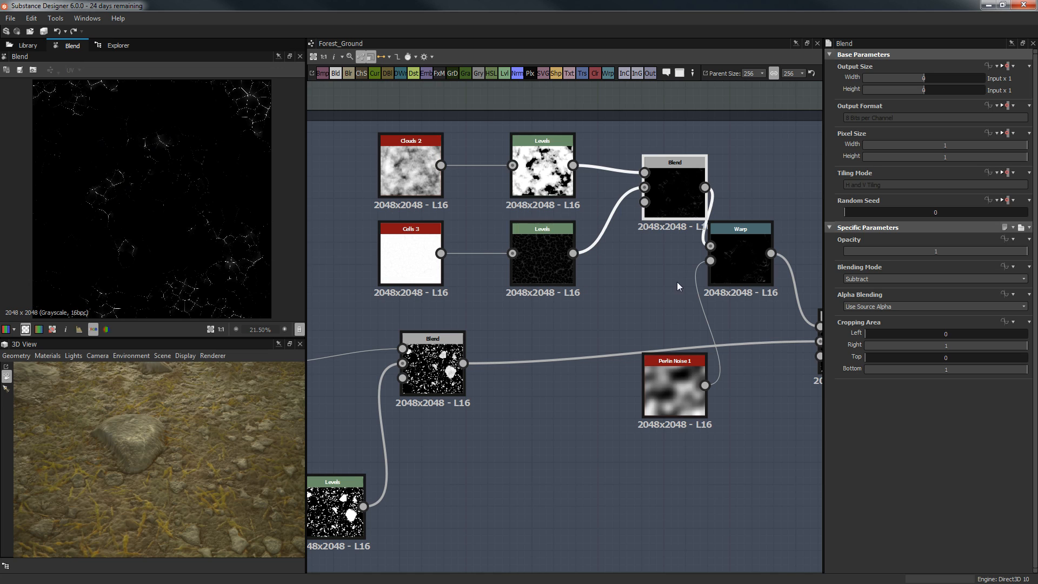
{"action": "left_click_drag", "start_coordinate": [205, 394], "coordinate": [94, 543]}
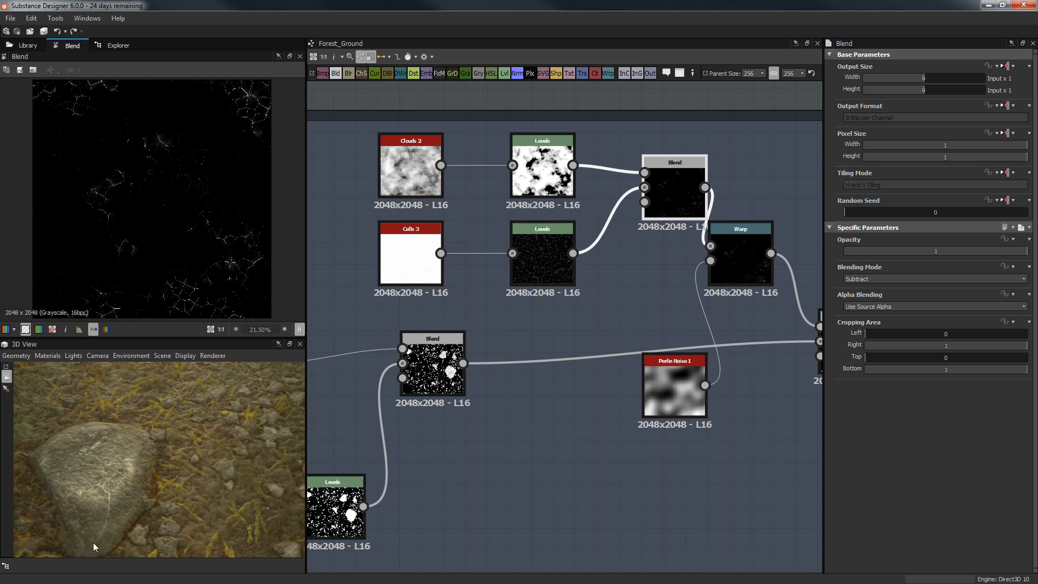
{"action": "left_click_drag", "start_coordinate": [117, 491], "coordinate": [222, 459]}
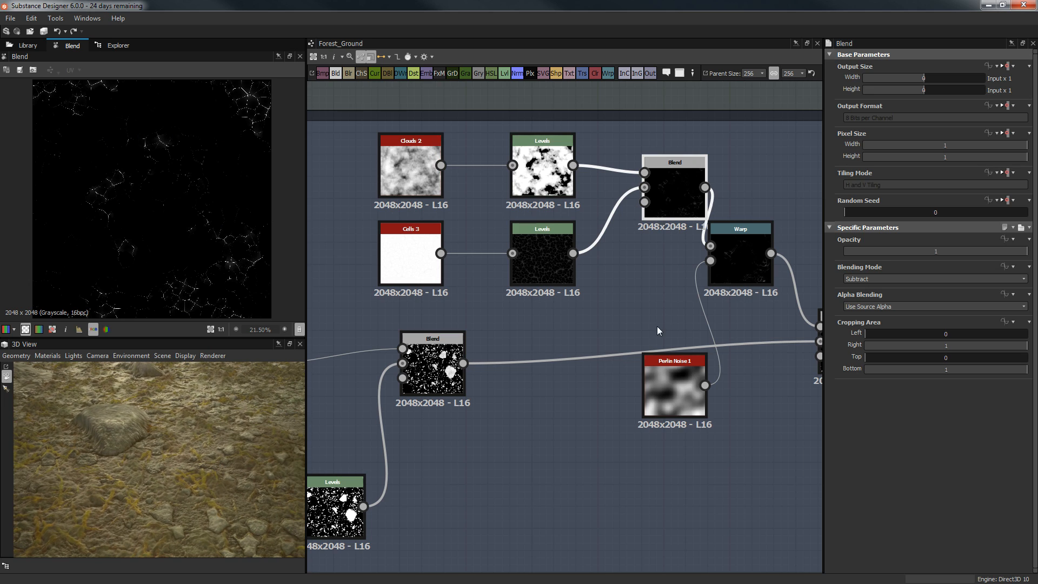
Step: Preview the Warp node applied to the crack pattern and move its Perlin Noise 1 input clear of the wires
{"action": "left_click", "coordinate": [756, 257]}
{"action": "scroll", "coordinate": [605, 284], "scroll_direction": "down", "scroll_amount": 3}
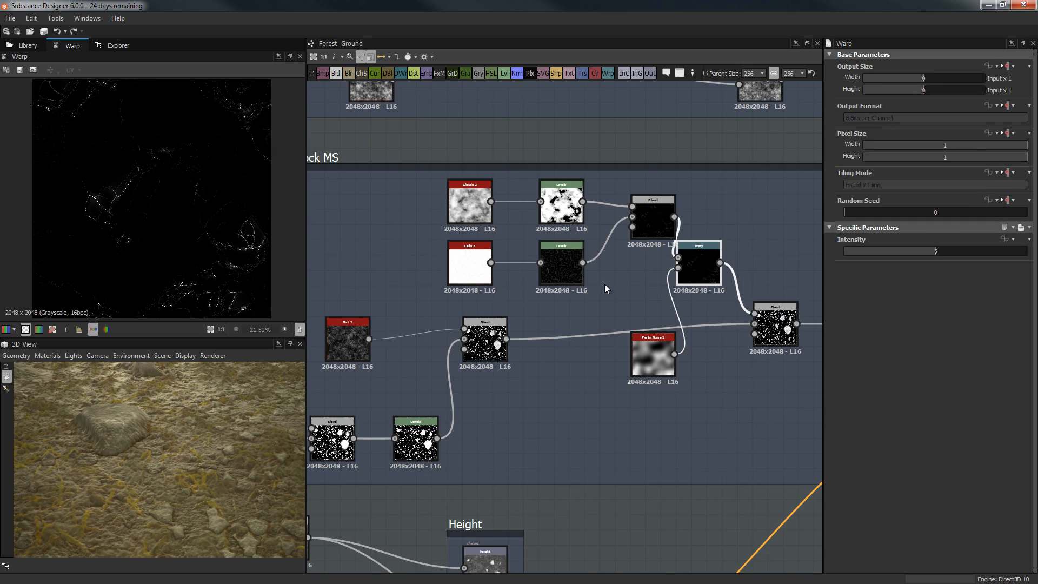
{"action": "scroll", "coordinate": [722, 356], "scroll_direction": "up", "scroll_amount": 2}
{"action": "middle_click_drag", "start_coordinate": [699, 337], "coordinate": [595, 341]}
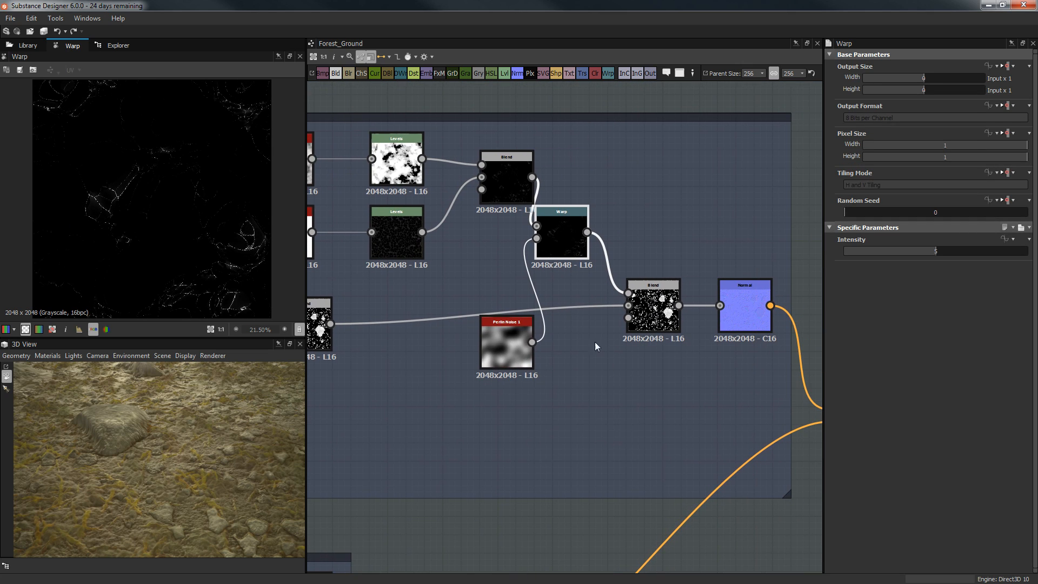
{"action": "left_click", "coordinate": [489, 340]}
{"action": "left_click_drag", "start_coordinate": [457, 383], "coordinate": [460, 387]}
Step: Preview the final Subtract Blend of Rock MS and examine the dirt and crack detail on individual rocks up close
{"action": "left_click", "coordinate": [664, 328]}
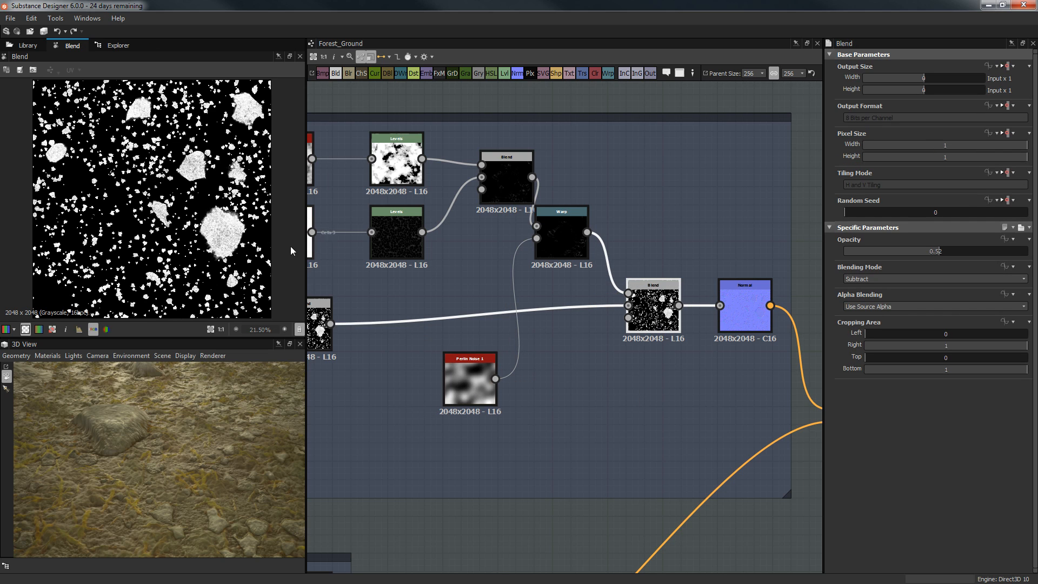
{"action": "scroll", "coordinate": [194, 219], "scroll_direction": "up", "scroll_amount": 3}
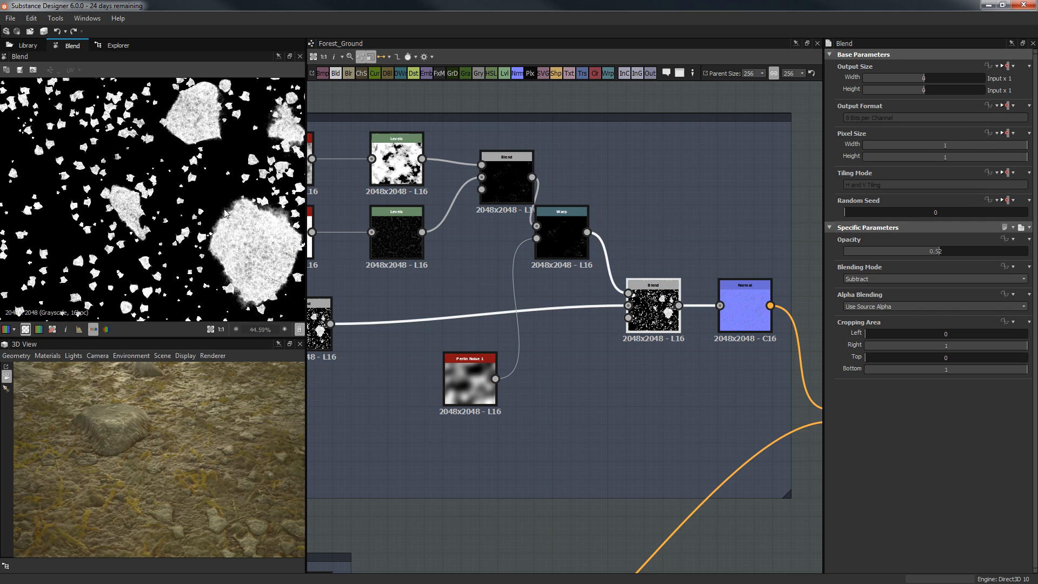
{"action": "scroll", "coordinate": [226, 230], "scroll_direction": "up", "scroll_amount": 2}
{"action": "middle_click_drag", "start_coordinate": [231, 189], "coordinate": [234, 313]}
{"action": "middle_click_drag", "start_coordinate": [172, 145], "coordinate": [232, 234]}
{"action": "scroll", "coordinate": [176, 146], "scroll_direction": "up", "scroll_amount": 1}
{"action": "scroll", "coordinate": [176, 146], "scroll_direction": "down", "scroll_amount": 3}
{"action": "scroll", "coordinate": [84, 204], "scroll_direction": "up", "scroll_amount": 2}
{"action": "middle_click_drag", "start_coordinate": [85, 203], "coordinate": [176, 166]}
{"action": "scroll", "coordinate": [176, 166], "scroll_direction": "up", "scroll_amount": 2}
{"action": "middle_click_drag", "start_coordinate": [126, 131], "coordinate": [185, 192]}
{"action": "scroll", "coordinate": [185, 192], "scroll_direction": "up", "scroll_amount": 2}
{"action": "scroll", "coordinate": [143, 259], "scroll_direction": "down", "scroll_amount": 1}
{"action": "scroll", "coordinate": [138, 257], "scroll_direction": "up", "scroll_amount": 1}
{"action": "scroll", "coordinate": [89, 301], "scroll_direction": "down", "scroll_amount": 1}
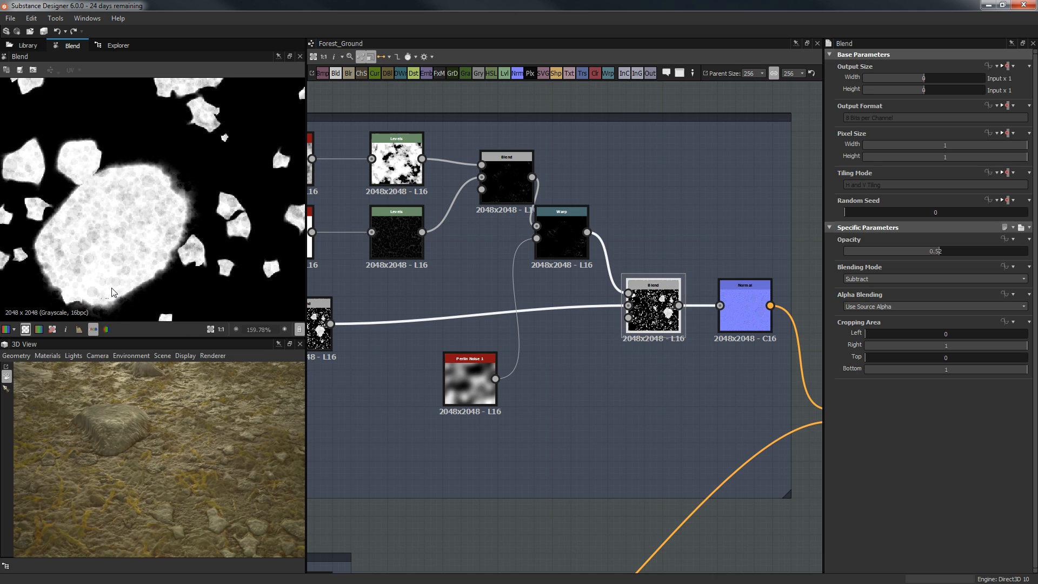
{"action": "scroll", "coordinate": [89, 302], "scroll_direction": "down", "scroll_amount": 5}
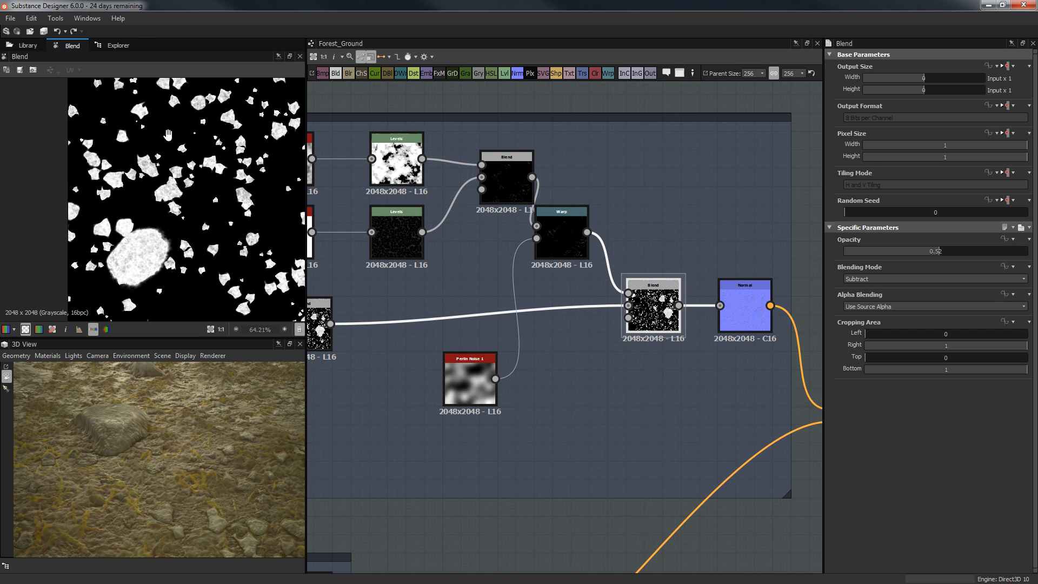
{"action": "middle_click_drag", "start_coordinate": [135, 254], "coordinate": [142, 161]}
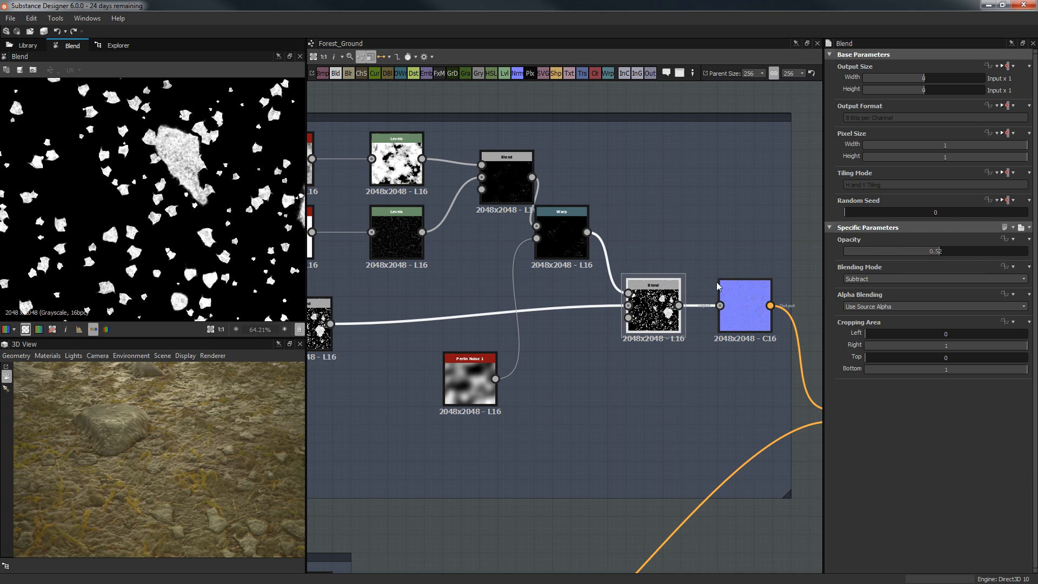
{"action": "middle_click_drag", "start_coordinate": [686, 278], "coordinate": [604, 249]}
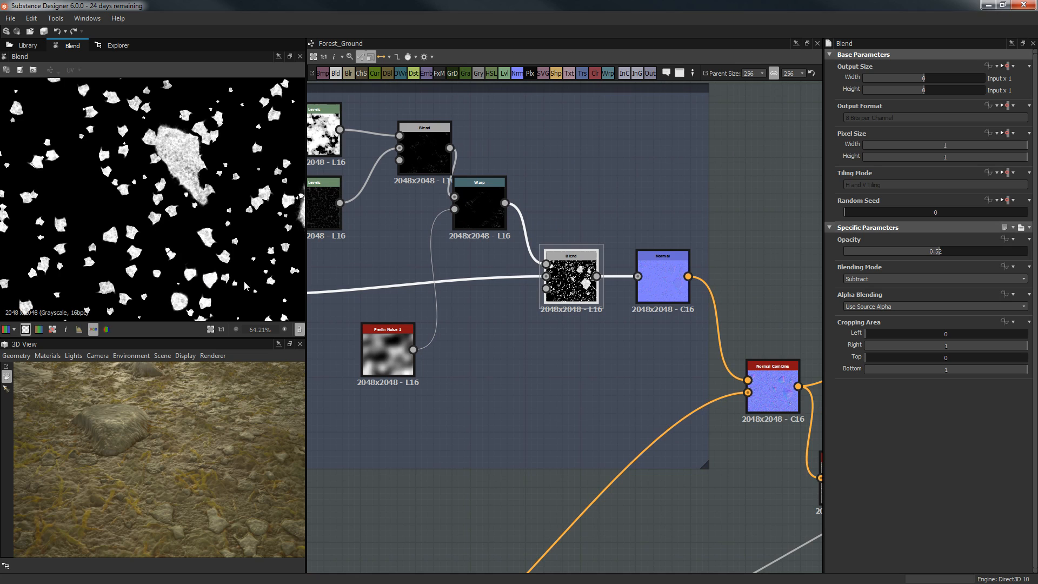
{"action": "middle_click_drag", "start_coordinate": [159, 166], "coordinate": [99, 93]}
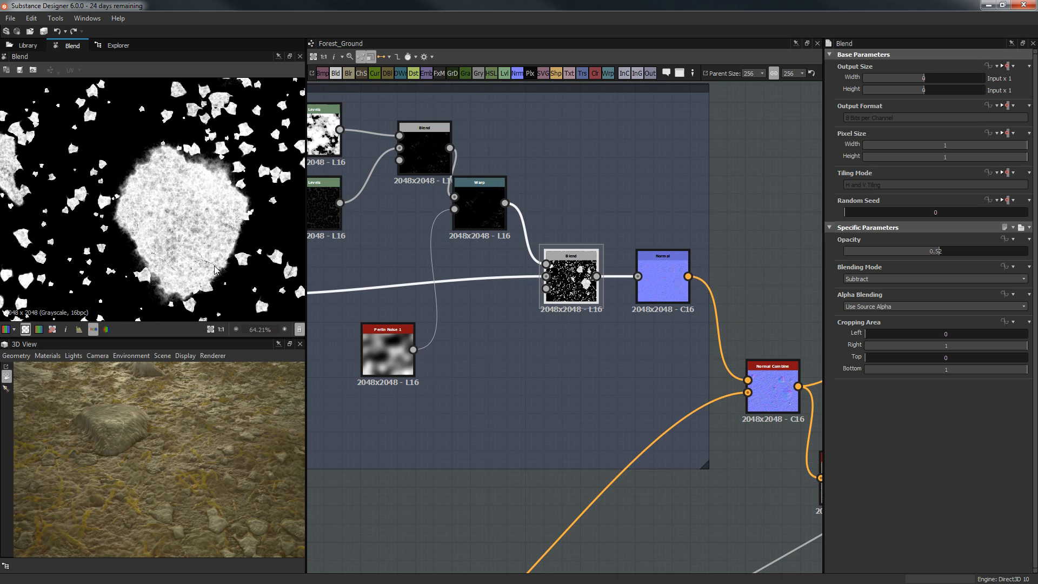
Step: Preview the Normal node at the end of Rock MS and examine the rock surface detail
{"action": "double_click", "coordinate": [666, 290]}
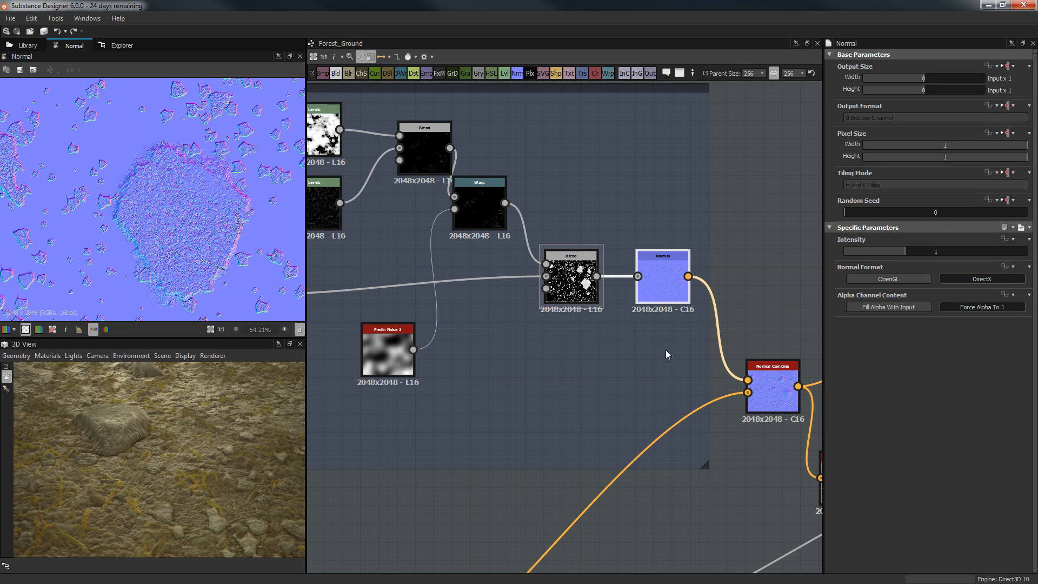
{"action": "scroll", "coordinate": [666, 351], "scroll_direction": "down", "scroll_amount": 2}
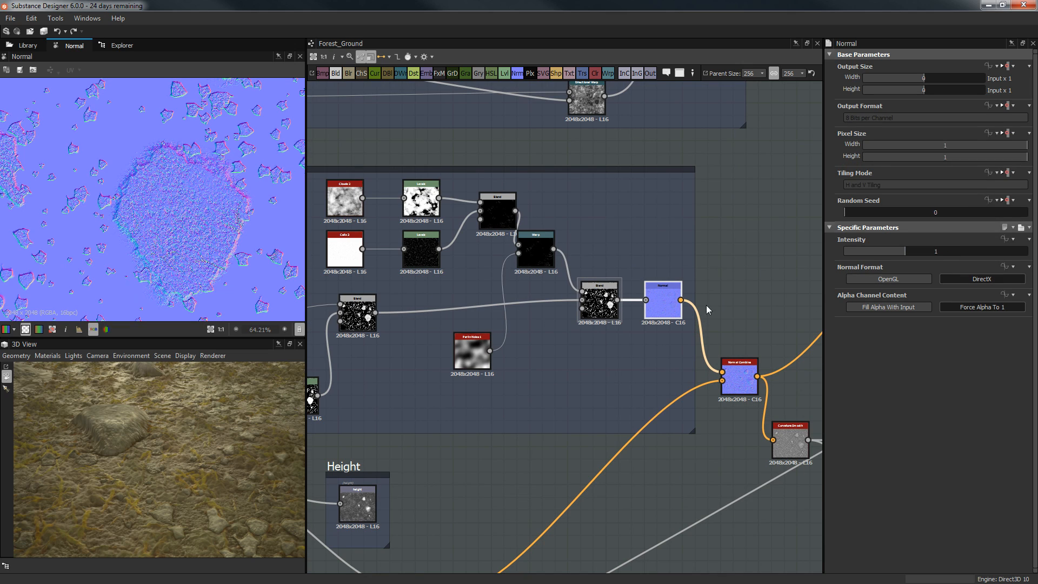
{"action": "scroll", "coordinate": [135, 198], "scroll_direction": "up", "scroll_amount": 5}
{"action": "scroll", "coordinate": [77, 240], "scroll_direction": "down", "scroll_amount": 3}
{"action": "middle_click_drag", "start_coordinate": [665, 211], "coordinate": [592, 203]}
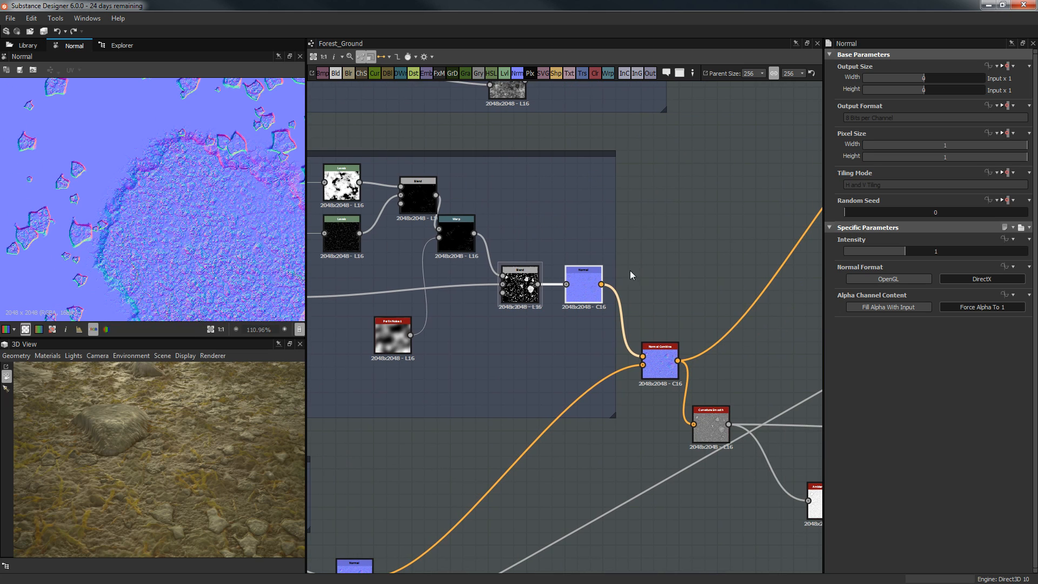
Step: Preview the Normal Combine node and review its Technique setting and the merged rock and ground normals
{"action": "double_click", "coordinate": [659, 361]}
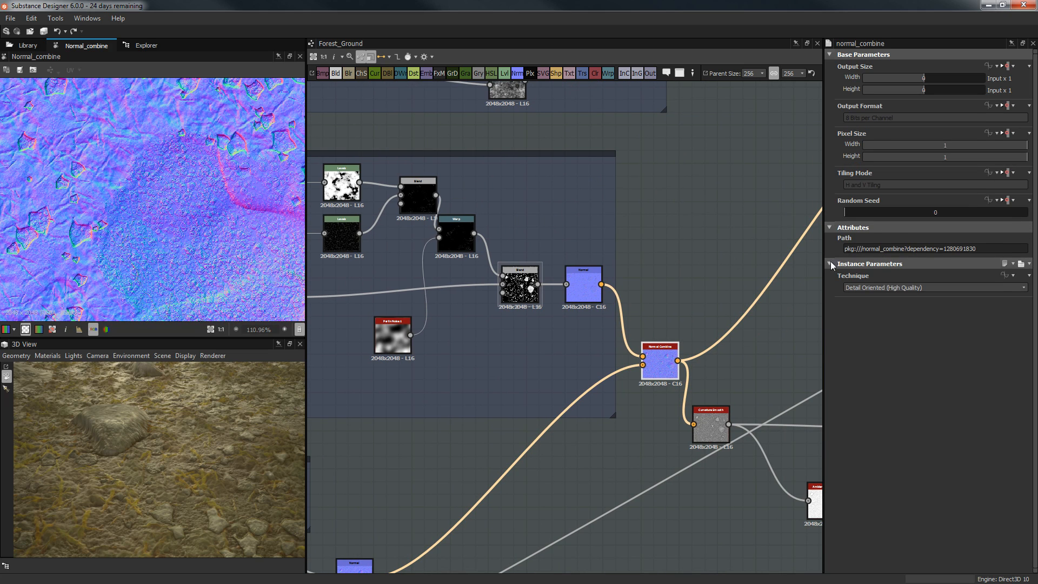
{"action": "scroll", "coordinate": [244, 187], "scroll_direction": "down", "scroll_amount": 2}
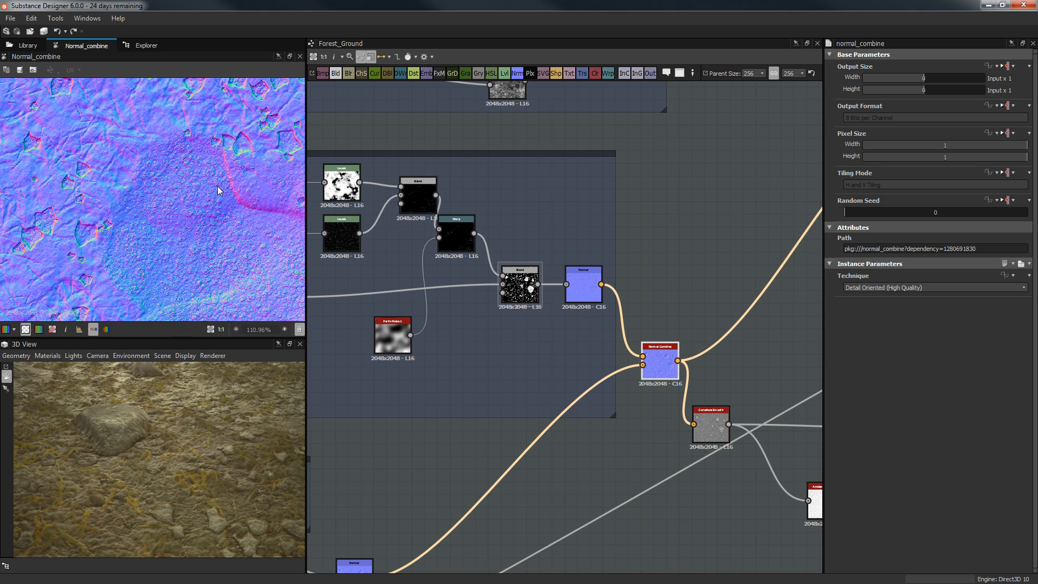
{"action": "middle_click_drag", "start_coordinate": [244, 200], "coordinate": [244, 237]}
{"action": "scroll", "coordinate": [245, 241], "scroll_direction": "down", "scroll_amount": 2}
{"action": "scroll", "coordinate": [654, 258], "scroll_direction": "down", "scroll_amount": 3}
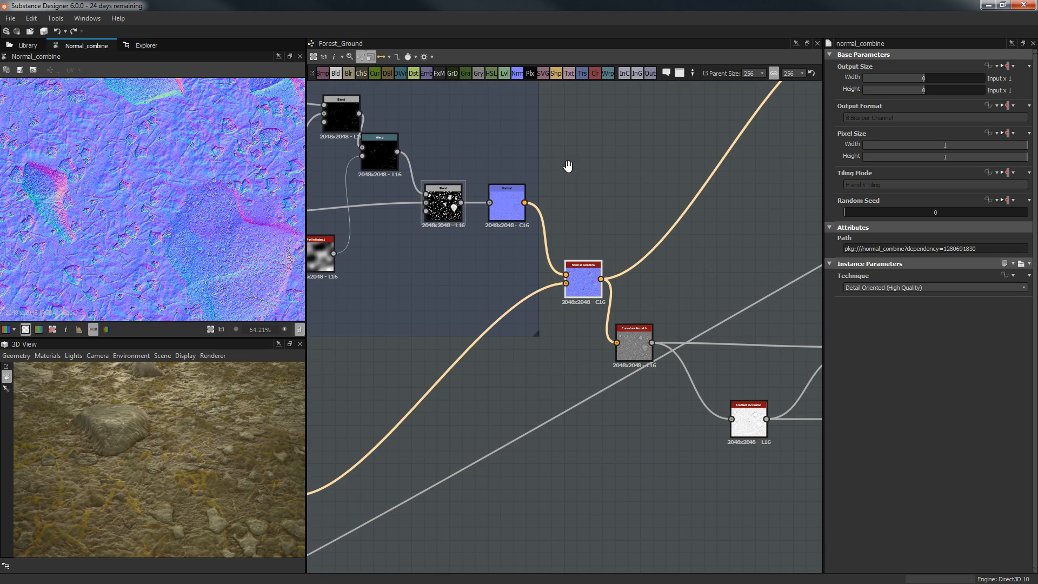
Step: Move the normal output node beside Normal Combine, and preview the Curvature Smooth and Ambient Occlusion nodes
{"action": "left_click_drag", "start_coordinate": [739, 113], "coordinate": [640, 213]}
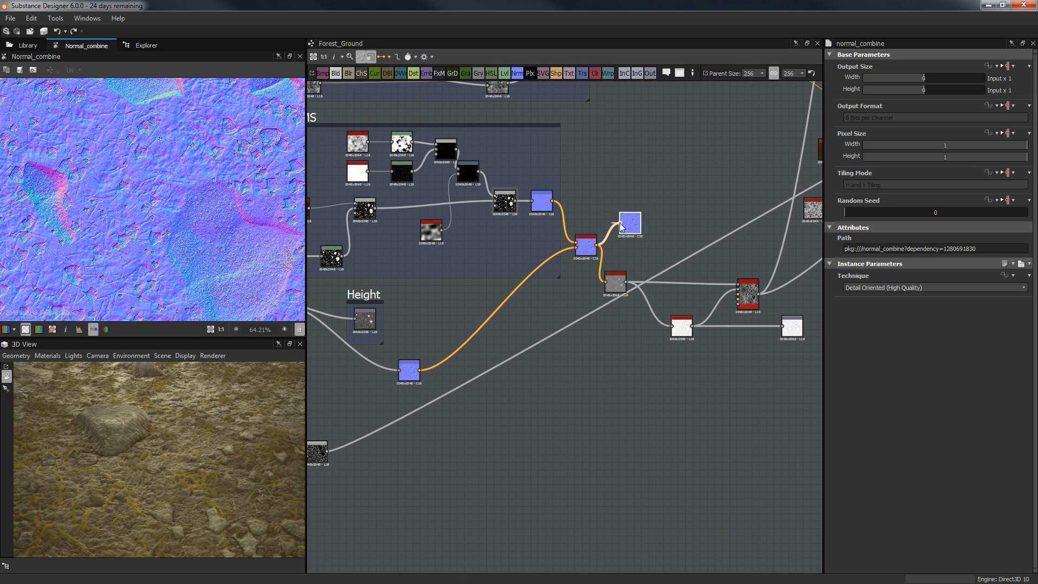
{"action": "double_click", "coordinate": [615, 282]}
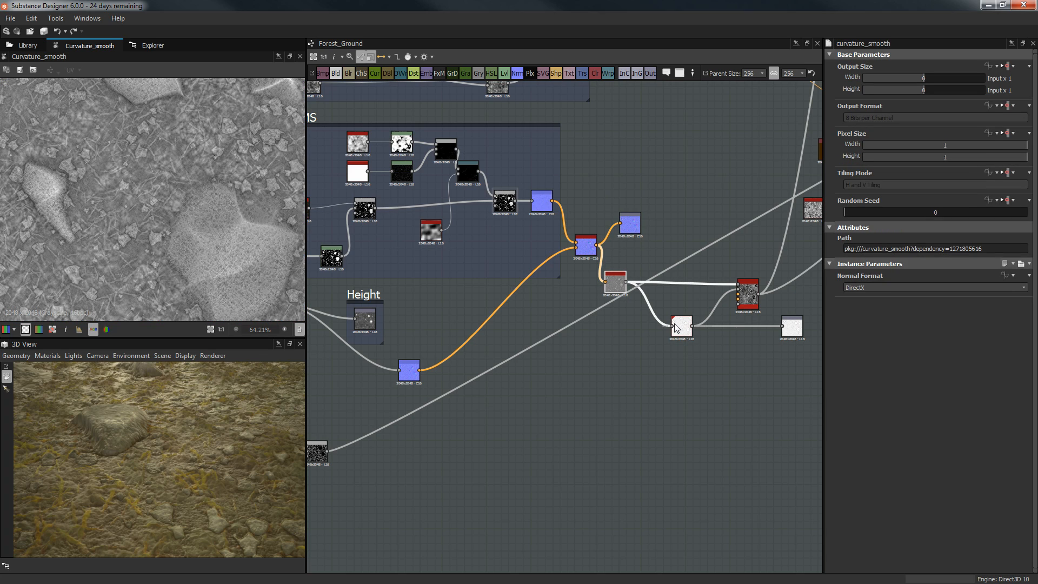
{"action": "double_click", "coordinate": [677, 326]}
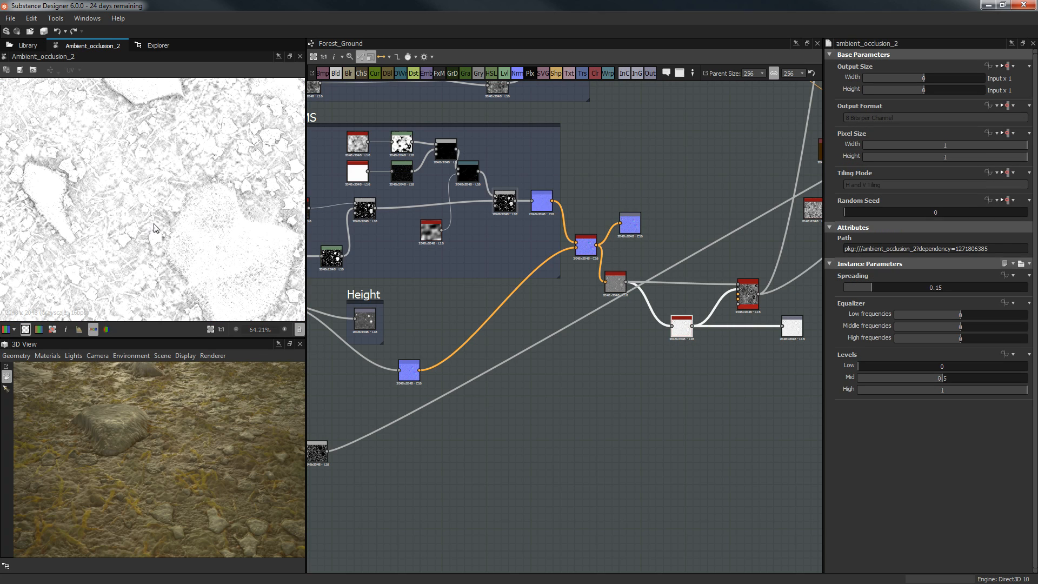
Step: Move the ambient occlusion output node close to its source and preview the MG Dirt node with its parameters
{"action": "middle_click_drag", "start_coordinate": [550, 241], "coordinate": [486, 257]}
{"action": "left_click_drag", "start_coordinate": [726, 345], "coordinate": [653, 375]}
{"action": "double_click", "coordinate": [684, 311]}
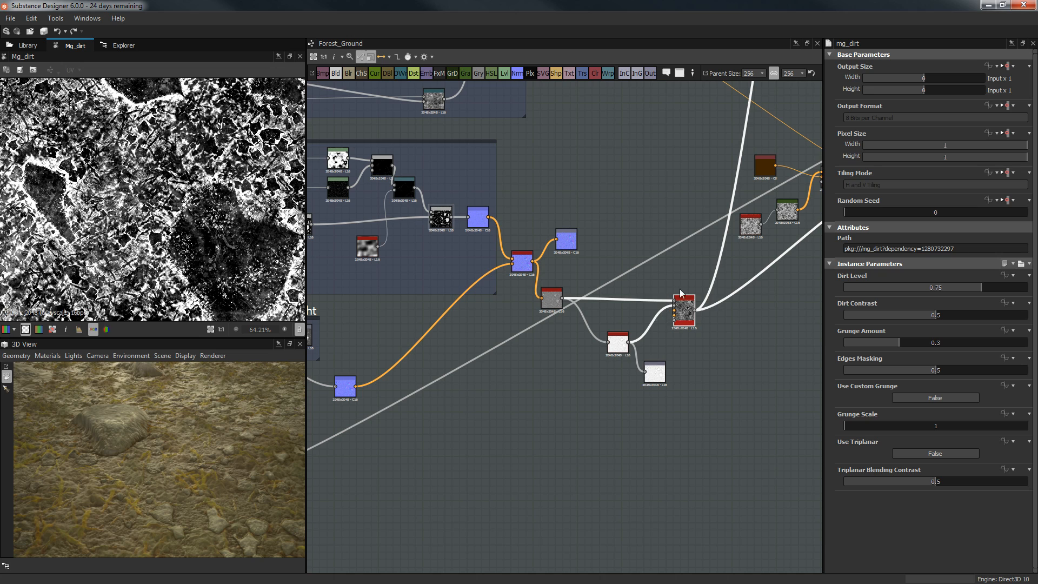
{"action": "scroll", "coordinate": [663, 220], "scroll_direction": "down", "scroll_amount": 2}
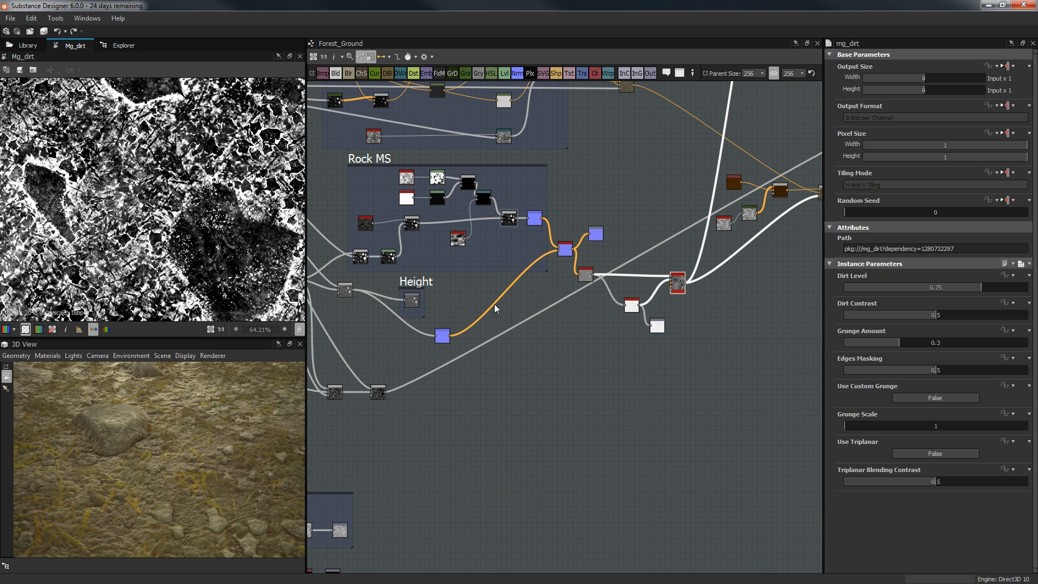
Step: Preview the Blend node that combines the rock shapes above the ground base frame and examine its mask
{"action": "middle_click_drag", "start_coordinate": [540, 198], "coordinate": [613, 251]}
{"action": "scroll", "coordinate": [612, 251], "scroll_direction": "down", "scroll_amount": 3}
{"action": "middle_click_drag", "start_coordinate": [605, 343], "coordinate": [740, 252]}
{"action": "scroll", "coordinate": [647, 296], "scroll_direction": "up", "scroll_amount": 5}
{"action": "middle_click_drag", "start_coordinate": [639, 323], "coordinate": [677, 246]}
{"action": "scroll", "coordinate": [587, 250], "scroll_direction": "up", "scroll_amount": 1}
{"action": "middle_click_drag", "start_coordinate": [586, 250], "coordinate": [553, 280]}
{"action": "middle_click_drag", "start_coordinate": [534, 87], "coordinate": [512, 258]}
{"action": "scroll", "coordinate": [375, 307], "scroll_direction": "down", "scroll_amount": 2}
{"action": "middle_click_drag", "start_coordinate": [432, 218], "coordinate": [418, 366]}
{"action": "double_click", "coordinate": [444, 172]}
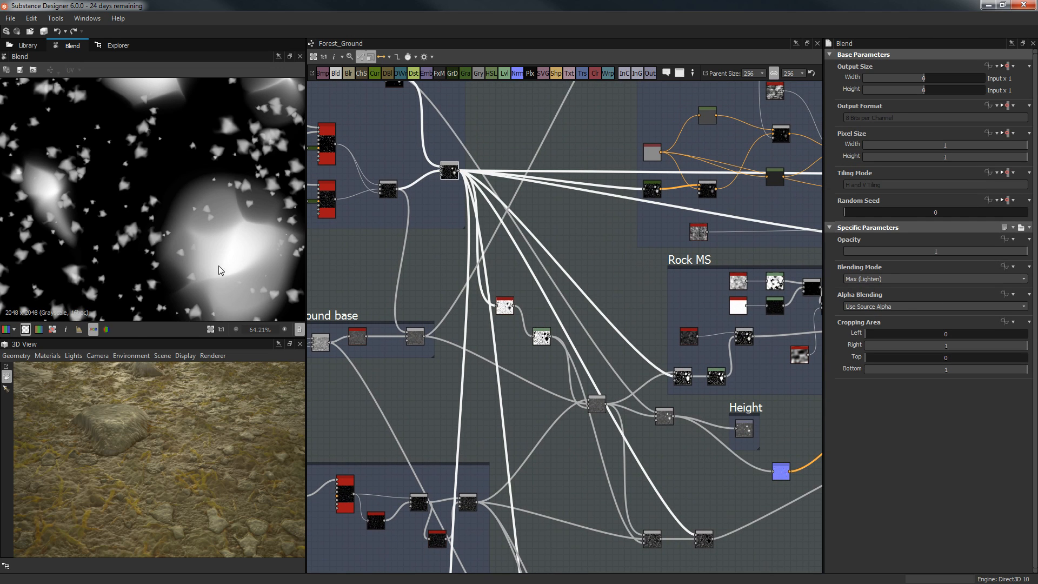
{"action": "scroll", "coordinate": [180, 243], "scroll_direction": "down", "scroll_amount": 2}
Step: Preview the Clouds 2 node in the Roughness frame and shift it slightly down, level with the neighbouring Blend node
{"action": "scroll", "coordinate": [501, 397], "scroll_direction": "down", "scroll_amount": 4}
{"action": "middle_click_drag", "start_coordinate": [501, 397], "coordinate": [534, 303]}
{"action": "scroll", "coordinate": [534, 304], "scroll_direction": "up", "scroll_amount": 4}
{"action": "middle_click_drag", "start_coordinate": [505, 444], "coordinate": [521, 309]}
{"action": "scroll", "coordinate": [521, 308], "scroll_direction": "up", "scroll_amount": 3}
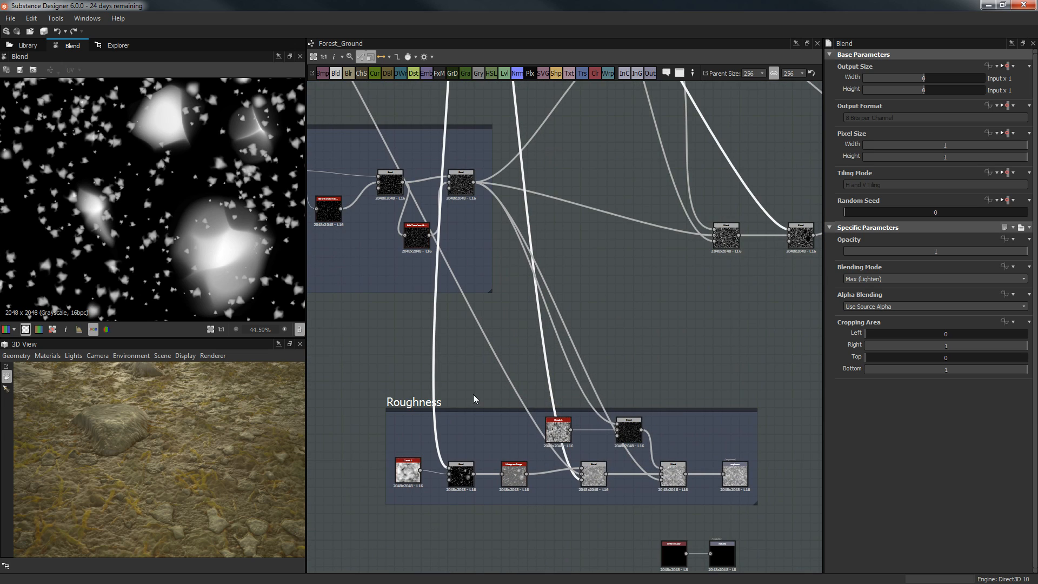
{"action": "scroll", "coordinate": [473, 399], "scroll_direction": "up", "scroll_amount": 2}
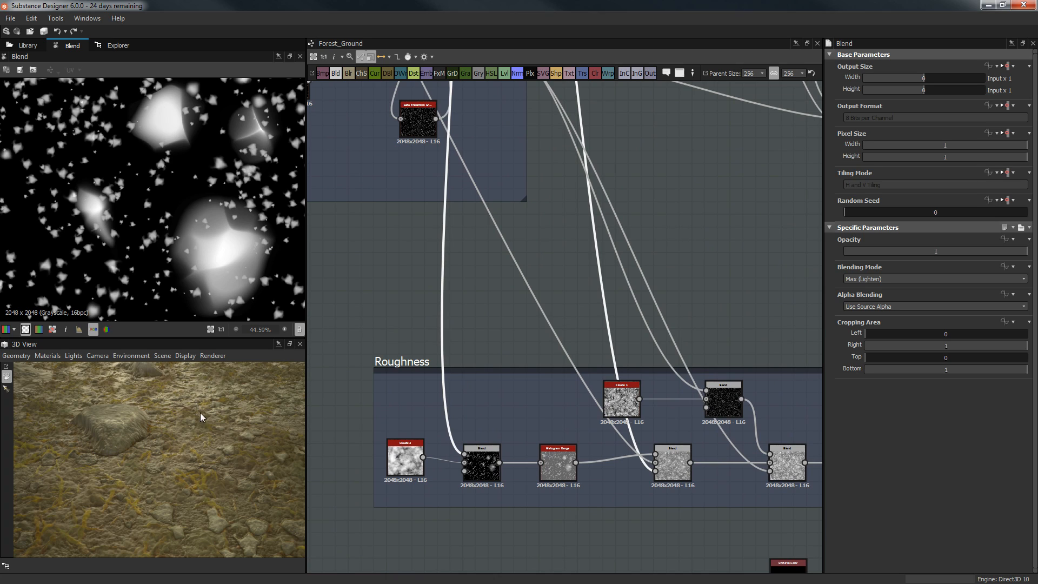
{"action": "double_click", "coordinate": [417, 466]}
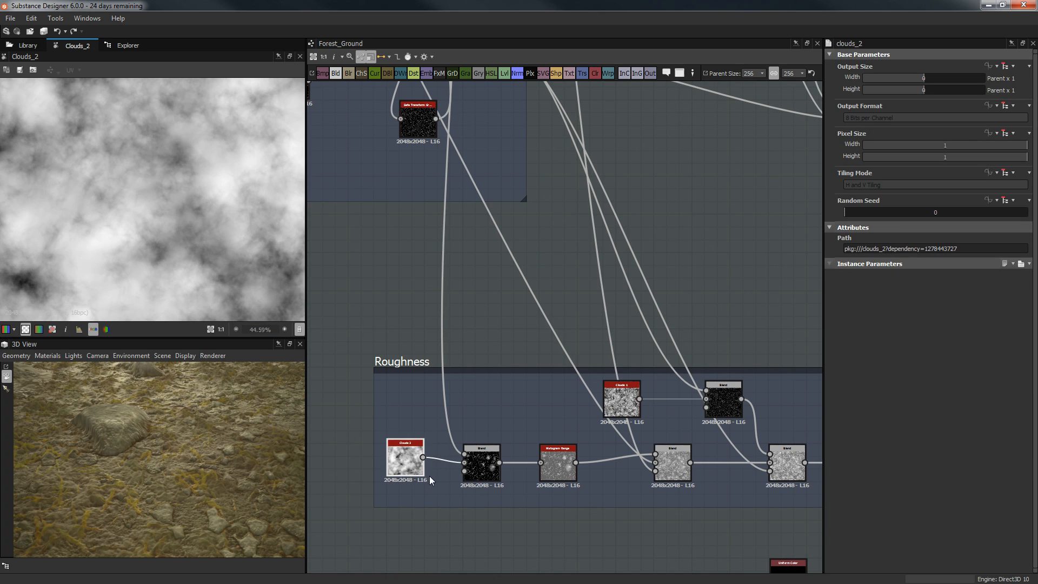
{"action": "mouse_move", "coordinate": [411, 465]}
{"action": "left_mouse_down"}
{"action": "mouse_move", "coordinate": [412, 481]}
{"action": "mouse_move", "coordinate": [411, 460]}
{"action": "mouse_move", "coordinate": [411, 471]}
{"action": "left_mouse_up"}
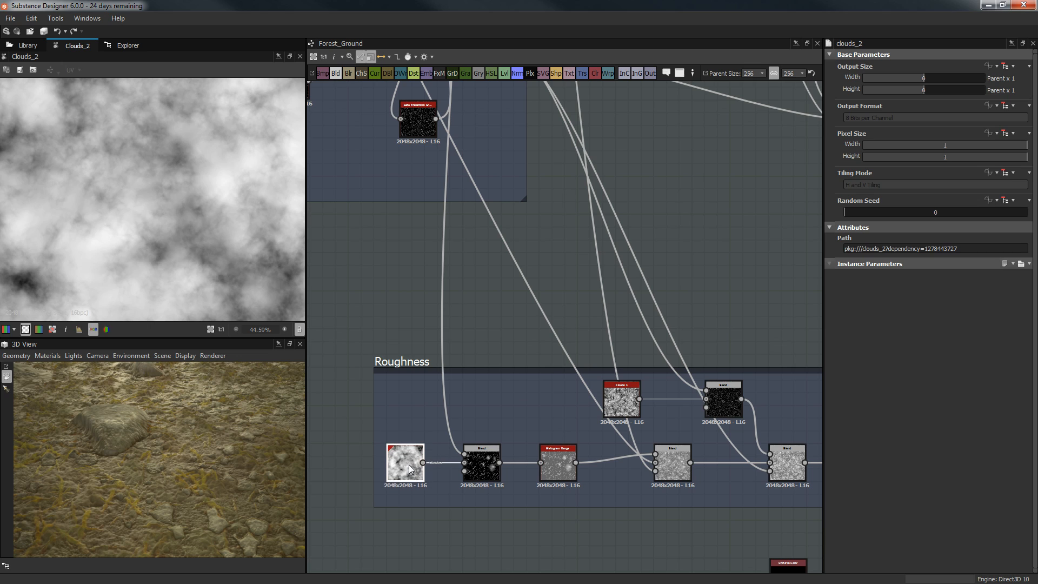
{"action": "scroll", "coordinate": [563, 299], "scroll_direction": "down", "scroll_amount": 3}
{"action": "middle_click_drag", "start_coordinate": [642, 241], "coordinate": [638, 270]}
{"action": "scroll", "coordinate": [550, 350], "scroll_direction": "up", "scroll_amount": 2}
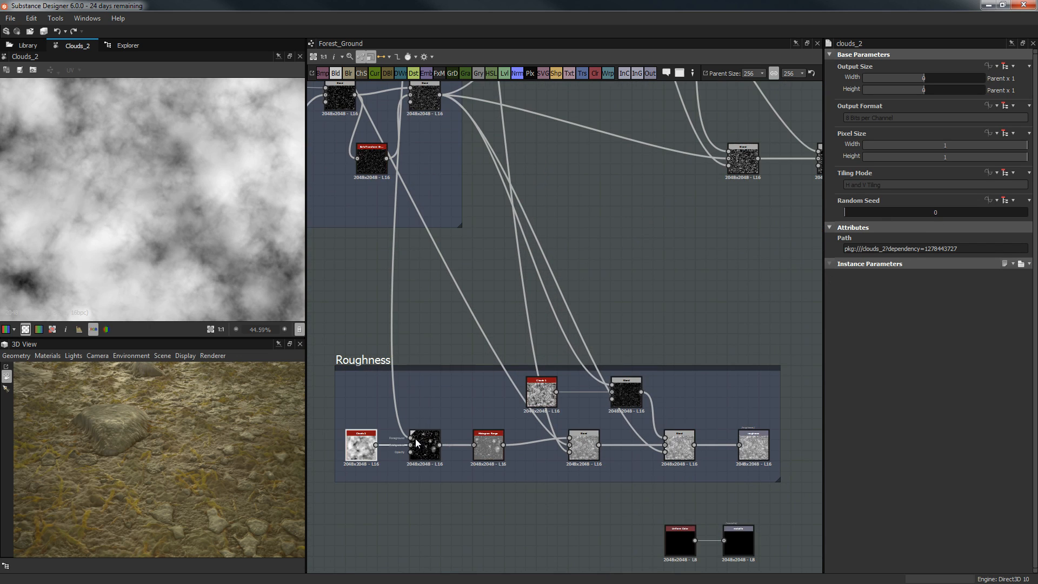
Step: Preview the Roughness frame's Multiply Blend, the Histogram Range and the Copy Blend that follows it
{"action": "double_click", "coordinate": [417, 435]}
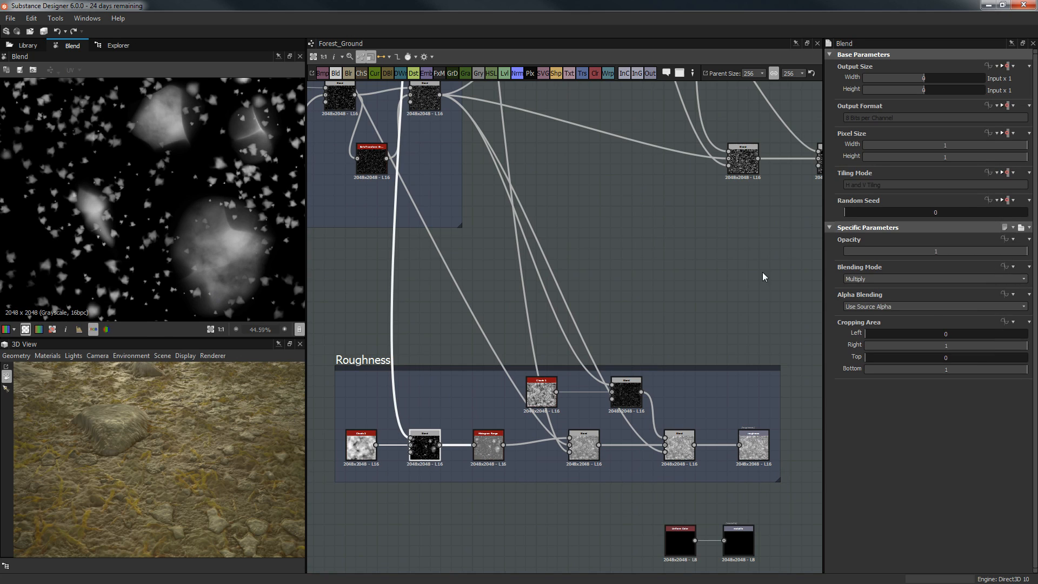
{"action": "double_click", "coordinate": [493, 447]}
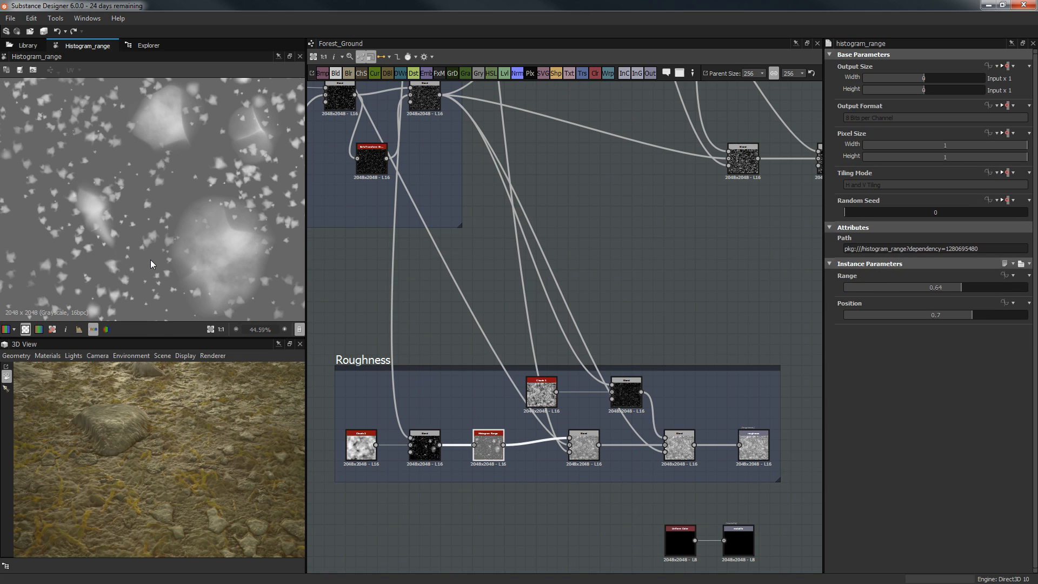
{"action": "scroll", "coordinate": [490, 439], "scroll_direction": "up", "scroll_amount": 3}
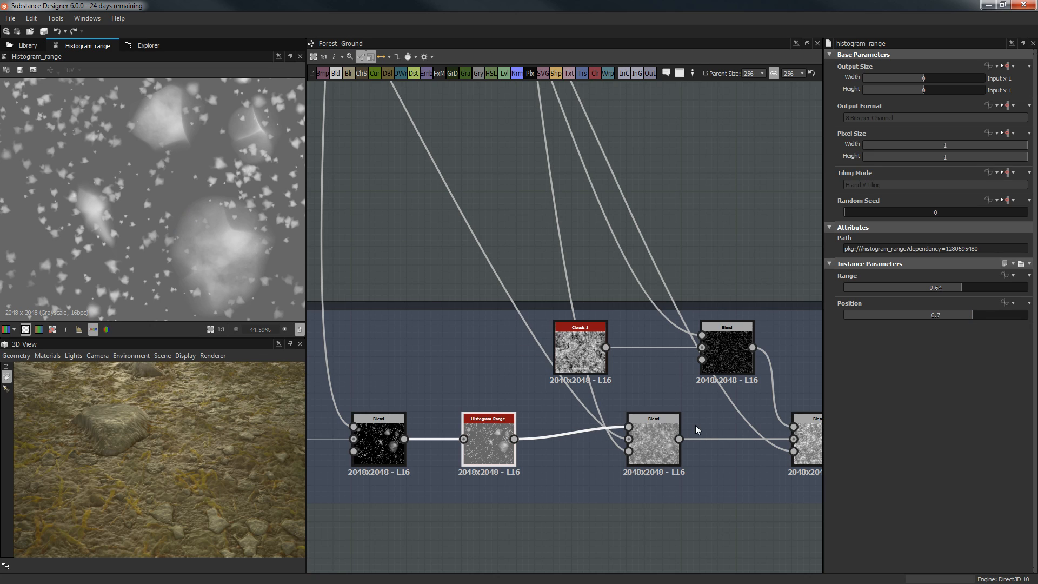
{"action": "double_click", "coordinate": [669, 439]}
Step: Trace the Copy Blend's background input to the Ground base frame and preview that frame's Histogram Range and first Blend
{"action": "scroll", "coordinate": [494, 186], "scroll_direction": "down", "scroll_amount": 3}
{"action": "middle_click_drag", "start_coordinate": [507, 270], "coordinate": [535, 391]}
{"action": "scroll", "coordinate": [504, 281], "scroll_direction": "down", "scroll_amount": 3}
{"action": "middle_click_drag", "start_coordinate": [464, 133], "coordinate": [530, 245]}
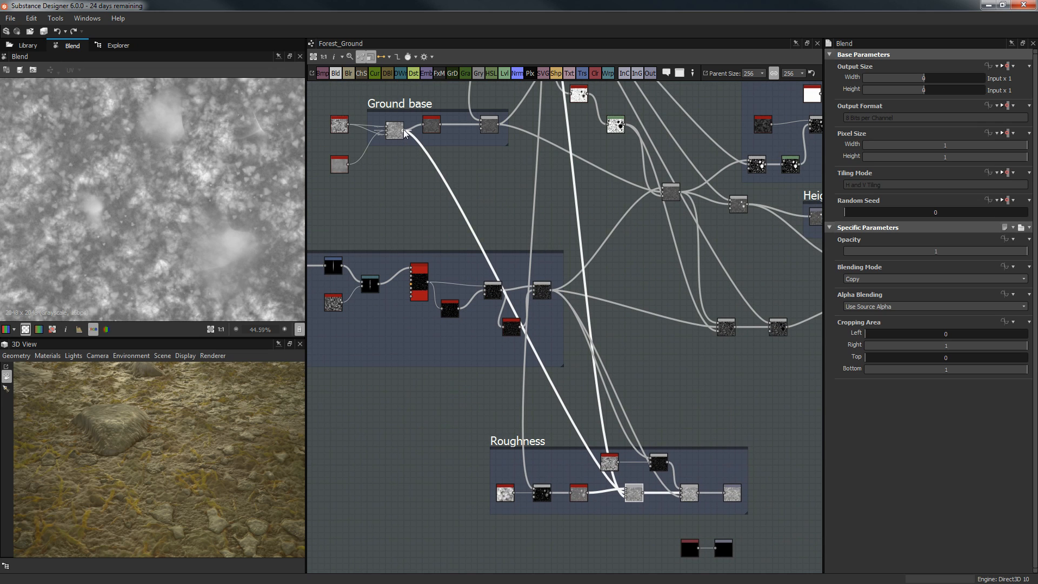
{"action": "scroll", "coordinate": [406, 135], "scroll_direction": "up", "scroll_amount": 2}
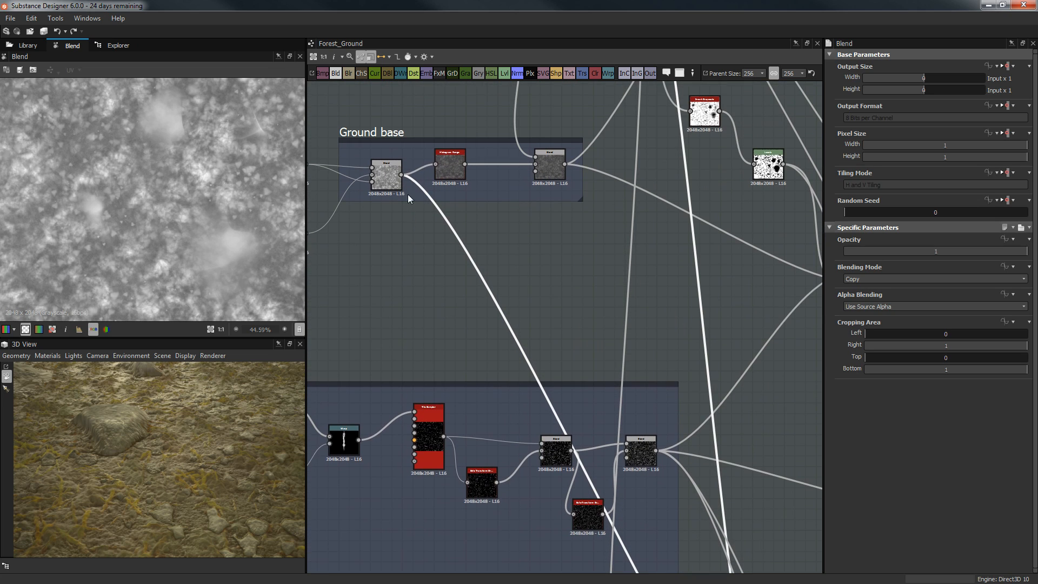
{"action": "left_click", "coordinate": [448, 158]}
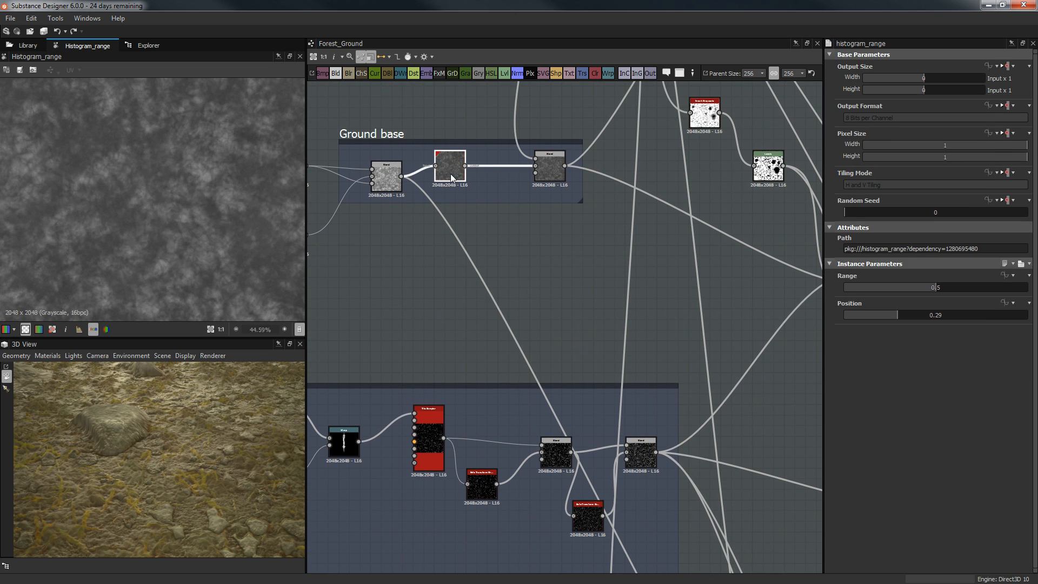
{"action": "scroll", "coordinate": [168, 219], "scroll_direction": "down", "scroll_amount": 1}
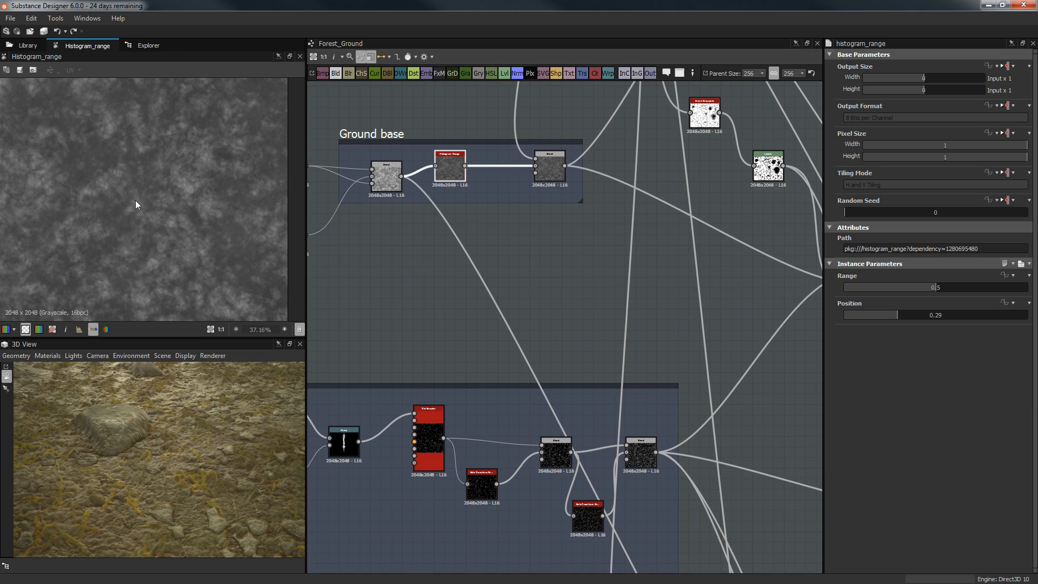
{"action": "left_click", "coordinate": [386, 172]}
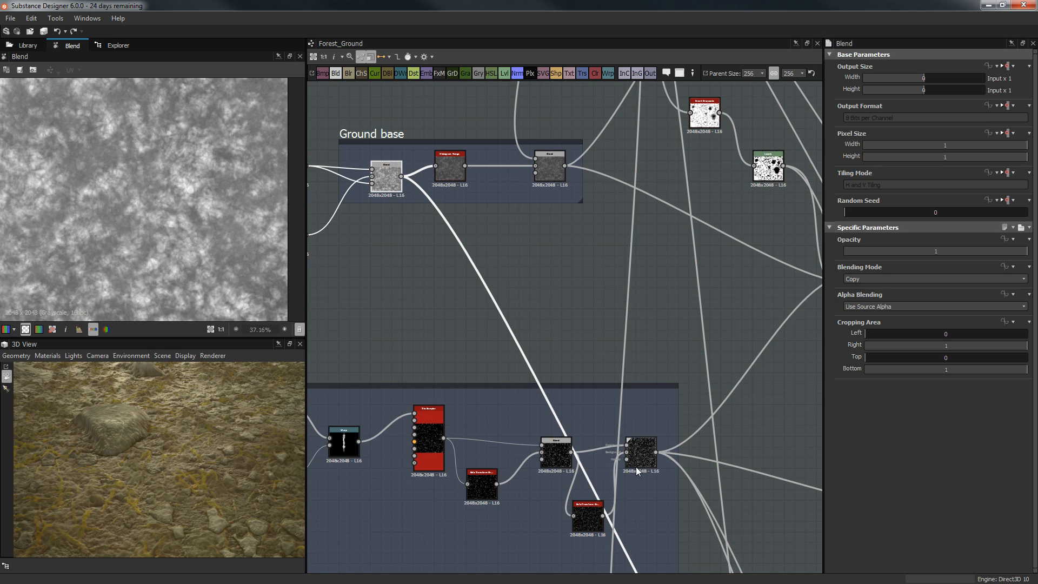
Step: Follow the Ground base connection down to the Roughness frame and preview the Copy Blend it feeds
{"action": "middle_click_drag", "start_coordinate": [422, 309], "coordinate": [452, 300]}
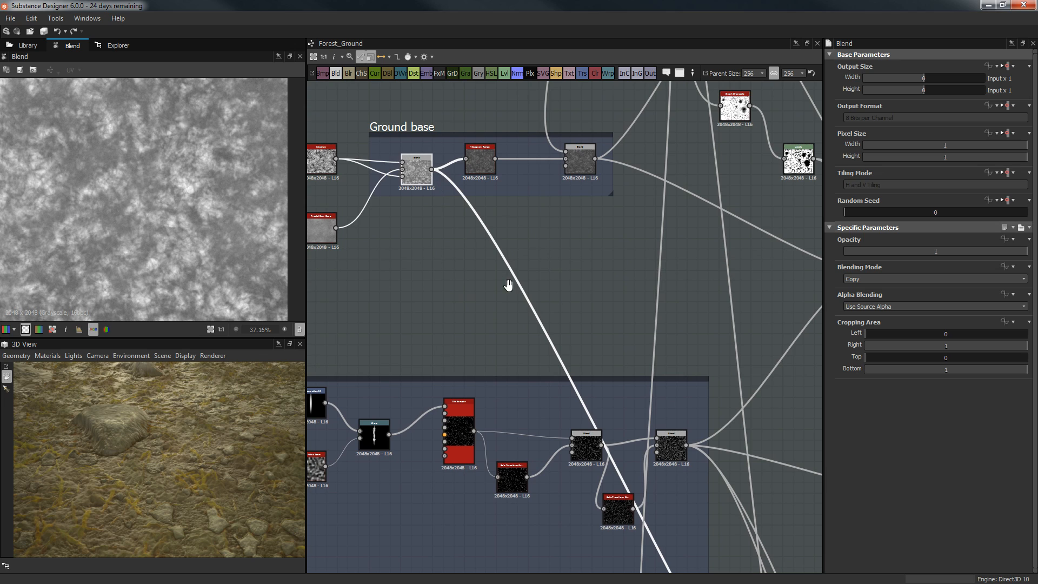
{"action": "middle_click_drag", "start_coordinate": [508, 285], "coordinate": [381, 96]}
{"action": "middle_click_drag", "start_coordinate": [572, 352], "coordinate": [514, 247]}
{"action": "middle_click_drag", "start_coordinate": [640, 334], "coordinate": [593, 287]}
{"action": "scroll", "coordinate": [592, 289], "scroll_direction": "up", "scroll_amount": 2}
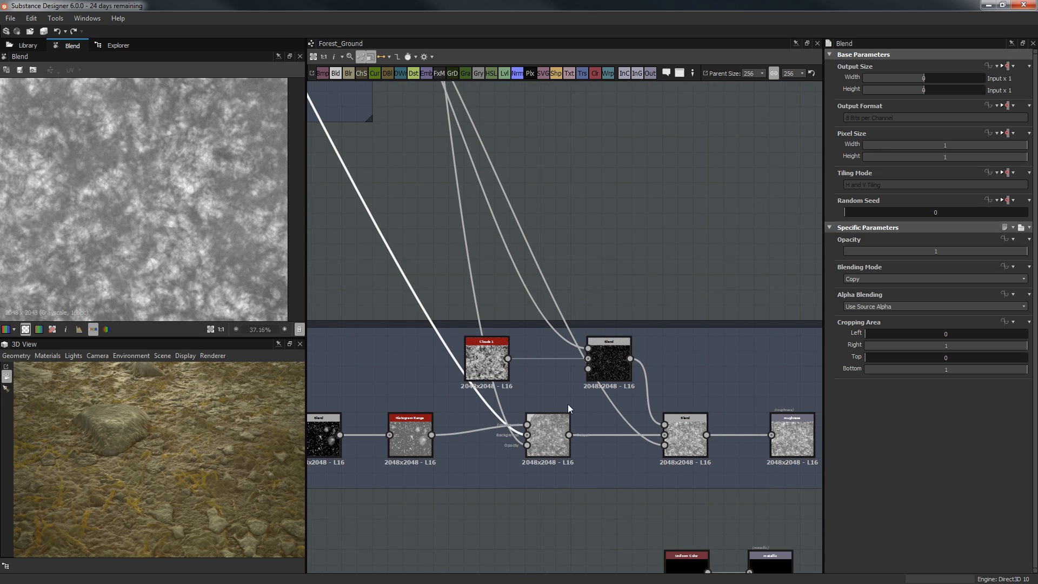
{"action": "double_click", "coordinate": [542, 439]}
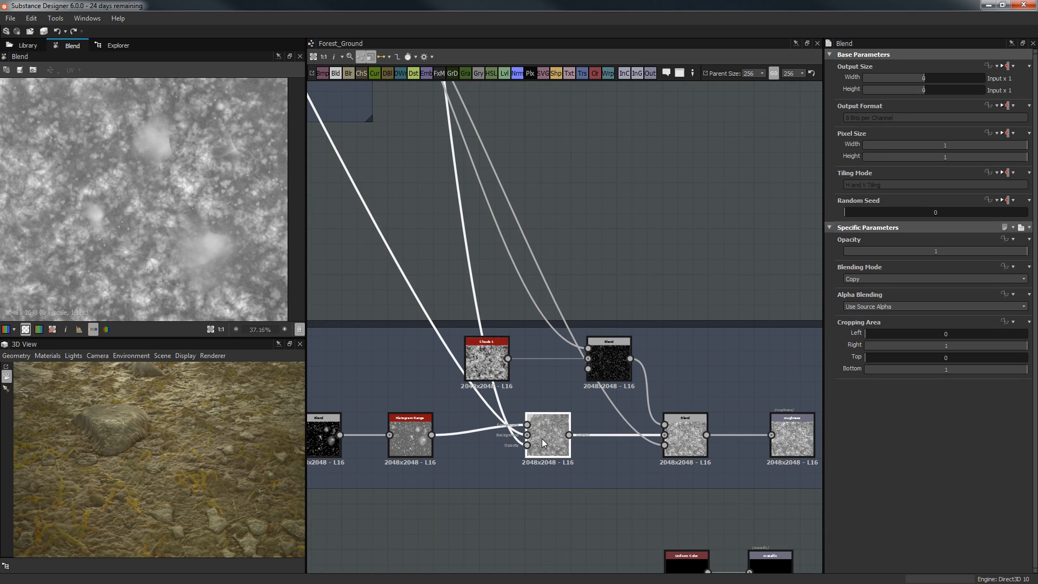
Step: Trace the Copy Blend's opacity input to the Max (Lighten) Blend in the frame above Ground base and preview it
{"action": "scroll", "coordinate": [660, 236], "scroll_direction": "down", "scroll_amount": 3}
{"action": "middle_click_drag", "start_coordinate": [579, 152], "coordinate": [607, 403]}
{"action": "scroll", "coordinate": [614, 306], "scroll_direction": "down", "scroll_amount": 3}
{"action": "middle_click_drag", "start_coordinate": [574, 213], "coordinate": [574, 360]}
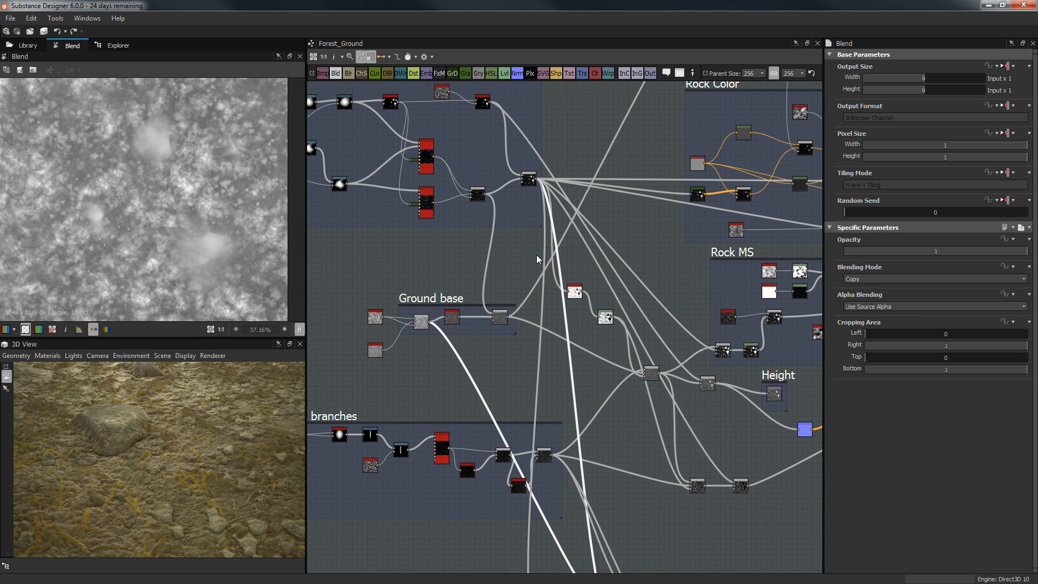
{"action": "double_click", "coordinate": [528, 179]}
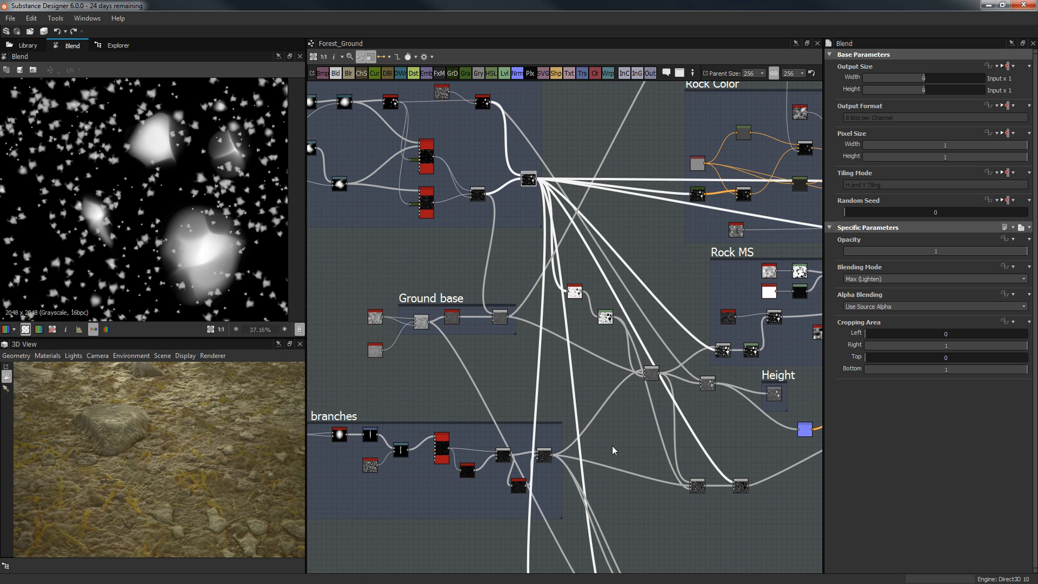
Step: Return to the Roughness frame and preview how the rock mask affects the Copy Blend
{"action": "middle_click_drag", "start_coordinate": [621, 385], "coordinate": [559, 116]}
{"action": "scroll", "coordinate": [588, 316], "scroll_direction": "up", "scroll_amount": 3}
{"action": "middle_click_drag", "start_coordinate": [587, 317], "coordinate": [584, 255]}
{"action": "scroll", "coordinate": [579, 262], "scroll_direction": "up", "scroll_amount": 1}
{"action": "middle_click_drag", "start_coordinate": [521, 299], "coordinate": [537, 315]}
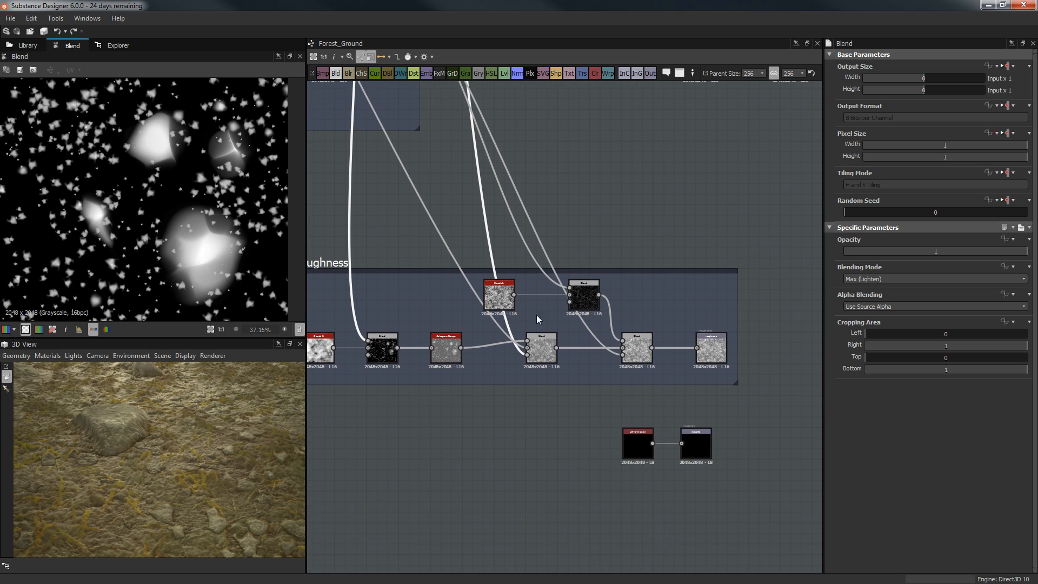
{"action": "double_click", "coordinate": [540, 352]}
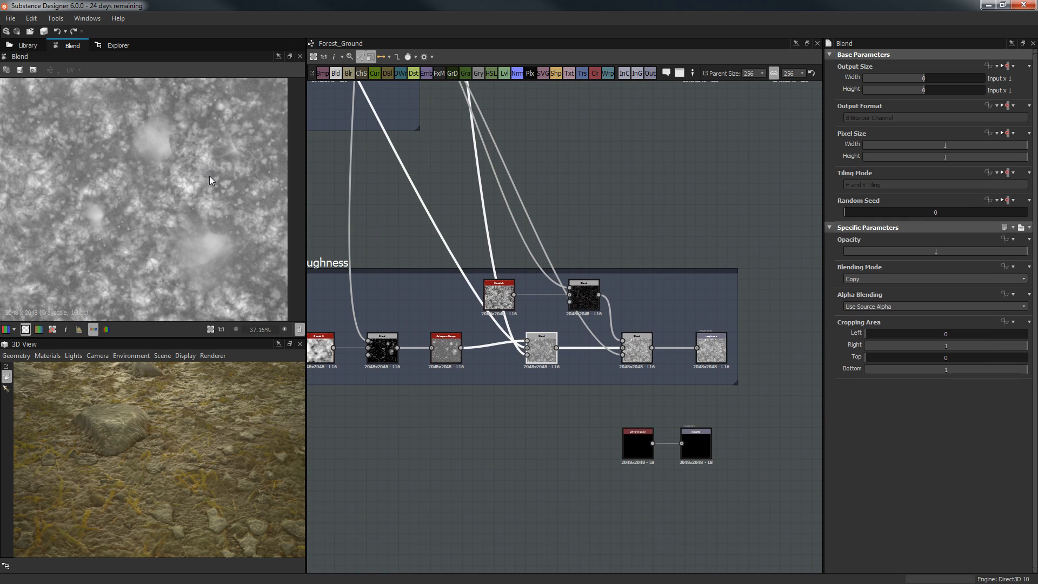
{"action": "scroll", "coordinate": [555, 236], "scroll_direction": "up", "scroll_amount": 2}
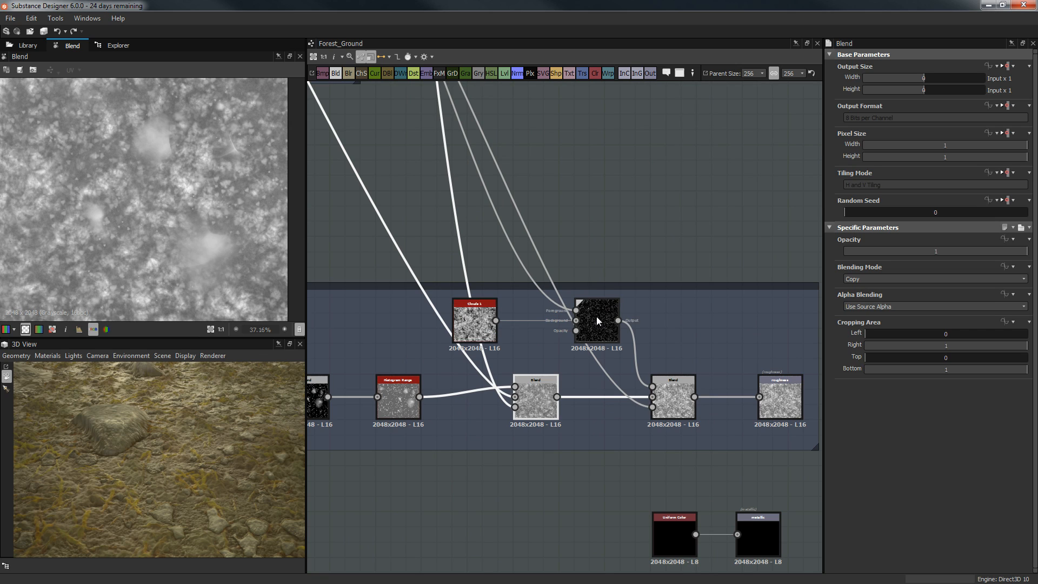
Step: Preview Clouds 1 and the Multiply Blend beside it in the Roughness frame, tracing the Blend's incoming connections
{"action": "double_click", "coordinate": [478, 321]}
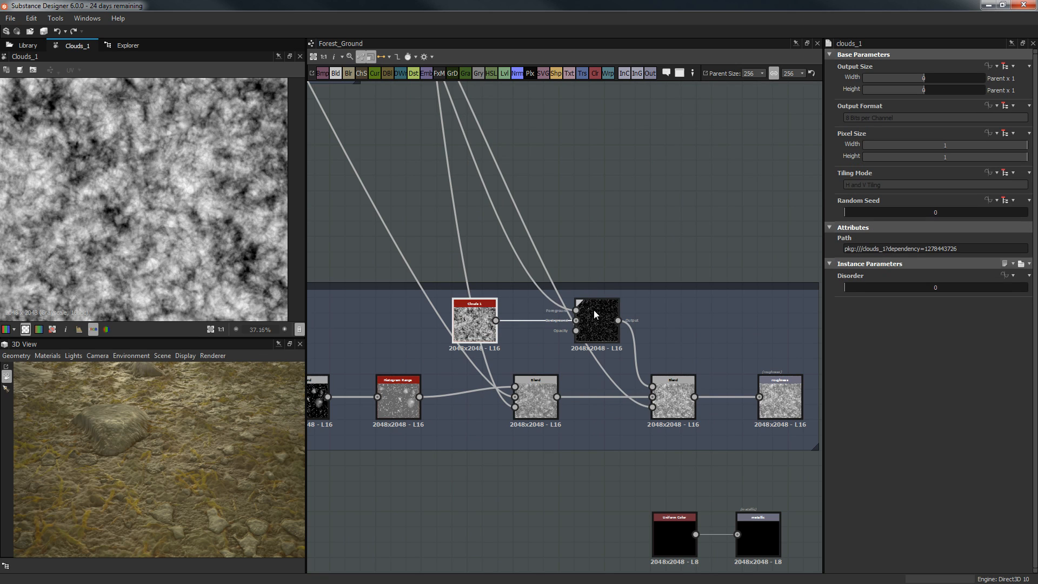
{"action": "double_click", "coordinate": [593, 306]}
{"action": "scroll", "coordinate": [513, 203], "scroll_direction": "down", "scroll_amount": 3}
{"action": "middle_click_drag", "start_coordinate": [527, 199], "coordinate": [573, 327]}
{"action": "scroll", "coordinate": [452, 188], "scroll_direction": "up", "scroll_amount": 2}
{"action": "middle_click_drag", "start_coordinate": [452, 187], "coordinate": [490, 228]}
{"action": "middle_click_drag", "start_coordinate": [720, 312], "coordinate": [606, 151]}
{"action": "scroll", "coordinate": [638, 275], "scroll_direction": "up", "scroll_amount": 2}
Step: Preview the Clouds 1 noise again and examine the ground surface from other angles in the 3D view
{"action": "double_click", "coordinate": [454, 437]}
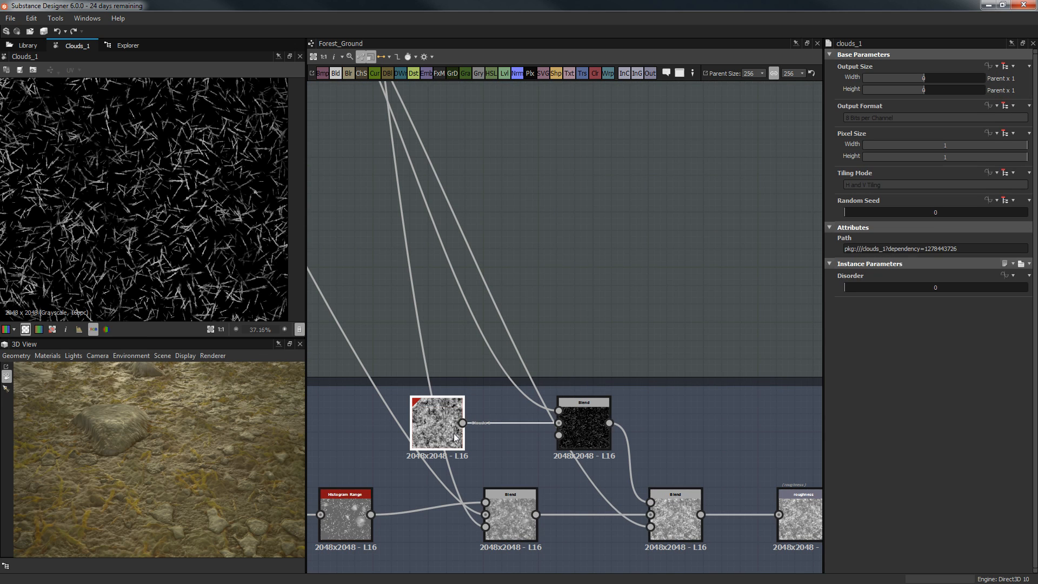
{"action": "left_click_drag", "start_coordinate": [219, 479], "coordinate": [160, 495]}
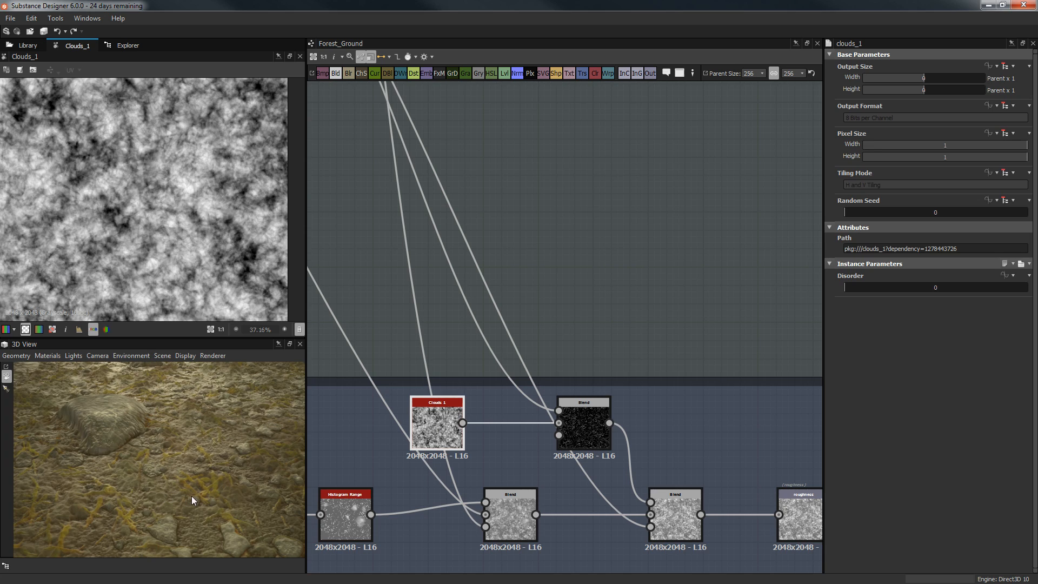
{"action": "left_click_drag", "start_coordinate": [86, 448], "coordinate": [196, 460]}
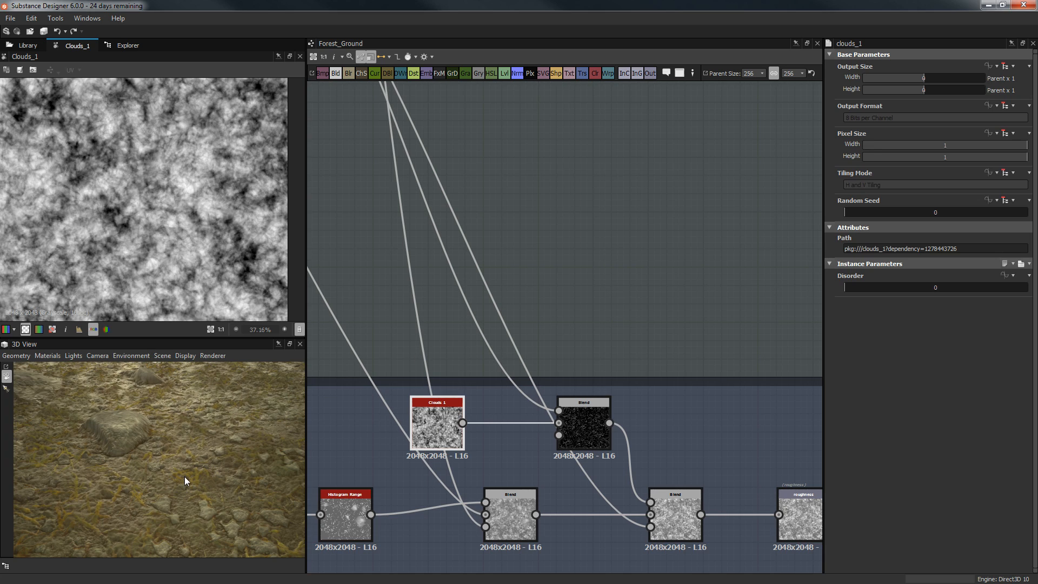
Step: Preview the final Max (Lighten) Blend of the branches frame and follow its connections down to the Roughness frame
{"action": "middle_click_drag", "start_coordinate": [484, 286], "coordinate": [511, 307]}
{"action": "scroll", "coordinate": [511, 308], "scroll_direction": "down", "scroll_amount": 2}
{"action": "middle_click_drag", "start_coordinate": [512, 214], "coordinate": [607, 336]}
{"action": "double_click", "coordinate": [424, 159]}
{"action": "middle_click_drag", "start_coordinate": [673, 387], "coordinate": [603, 240]}
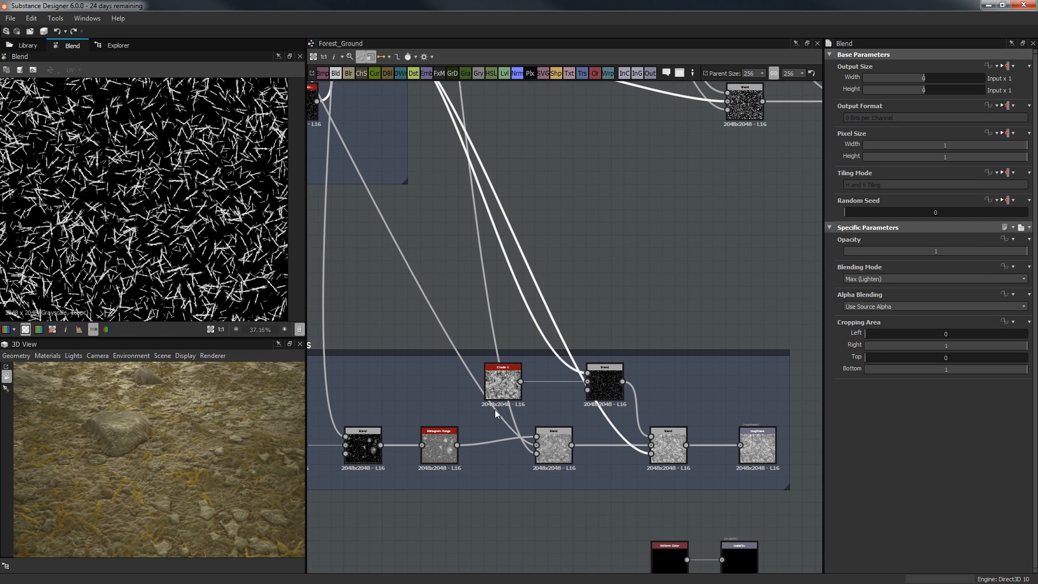
Step: Preview Clouds 1, the Multiply Blend it feeds and the Add (Linear Dodge) Blend that combines the roughness layers
{"action": "left_click", "coordinate": [601, 374]}
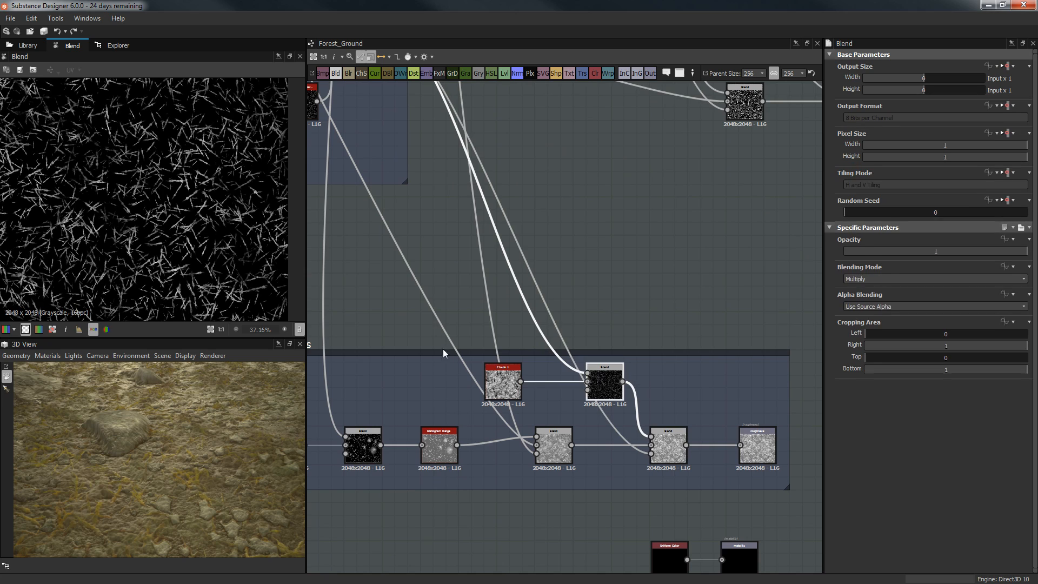
{"action": "double_click", "coordinate": [503, 383]}
{"action": "double_click", "coordinate": [596, 371]}
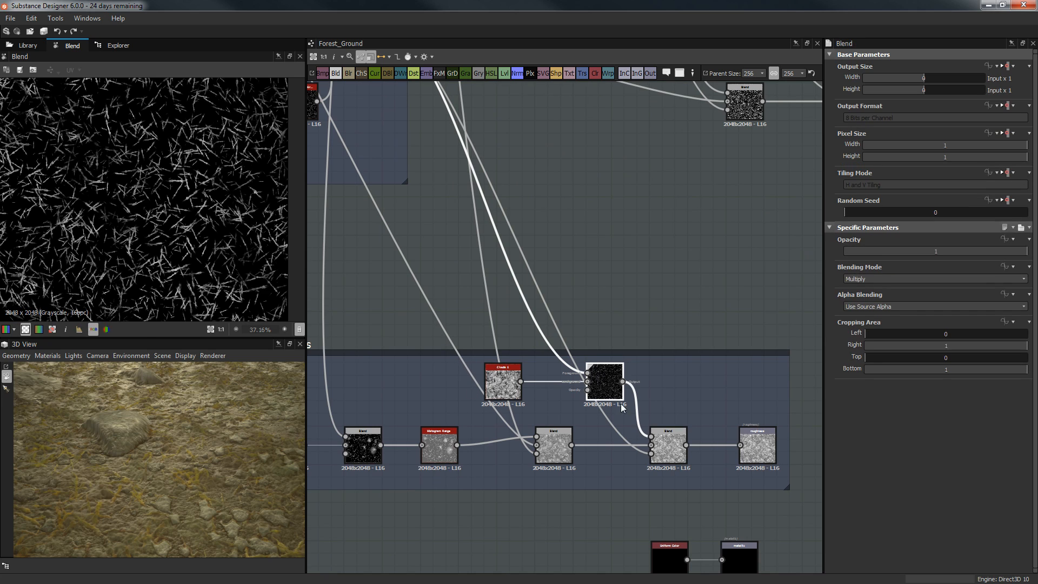
{"action": "double_click", "coordinate": [664, 435]}
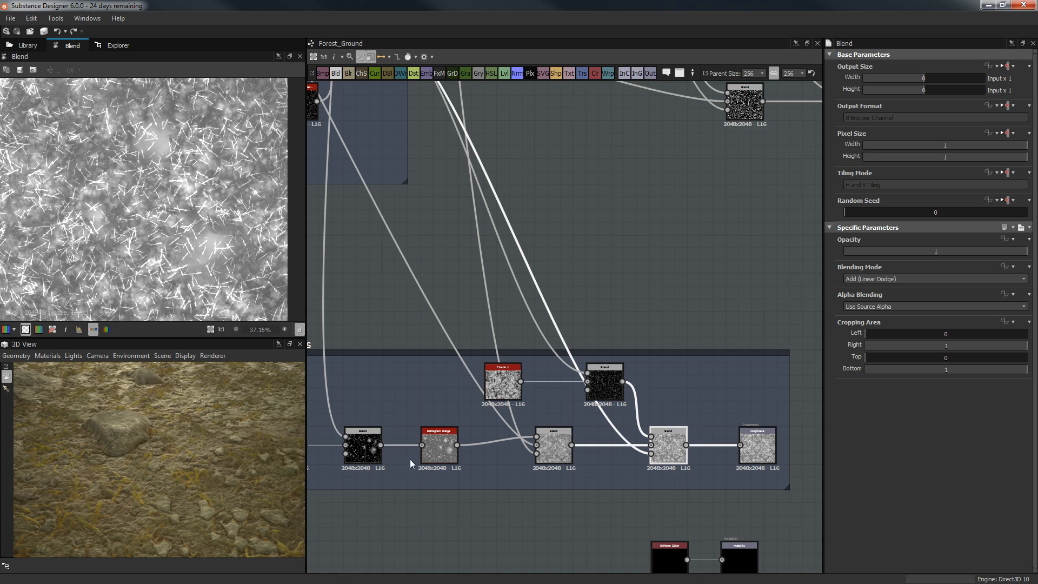
Step: Preview the roughness output node at the end of the Roughness frame, and clear the node selection
{"action": "middle_click_drag", "start_coordinate": [749, 371], "coordinate": [670, 331]}
{"action": "double_click", "coordinate": [679, 407]}
{"action": "left_click_drag", "start_coordinate": [544, 477], "coordinate": [745, 531]}
{"action": "mouse_move", "coordinate": [663, 511]}
{"action": "left_mouse_down"}
{"action": "mouse_move", "coordinate": [693, 485]}
{"action": "mouse_move", "coordinate": [655, 500]}
{"action": "mouse_move", "coordinate": [665, 517]}
{"action": "left_mouse_up"}
{"action": "left_click", "coordinate": [614, 266]}
Step: Survey the graph from the Roughness frame up to the Rock MS, Rock Color, Ground Color and Grass Color frames
{"action": "scroll", "coordinate": [614, 266], "scroll_direction": "down", "scroll_amount": 3}
{"action": "middle_click_drag", "start_coordinate": [621, 169], "coordinate": [608, 337]}
{"action": "scroll", "coordinate": [562, 248], "scroll_direction": "up", "scroll_amount": 1}
{"action": "middle_click_drag", "start_coordinate": [563, 270], "coordinate": [573, 308]}
{"action": "scroll", "coordinate": [546, 334], "scroll_direction": "down", "scroll_amount": 3}
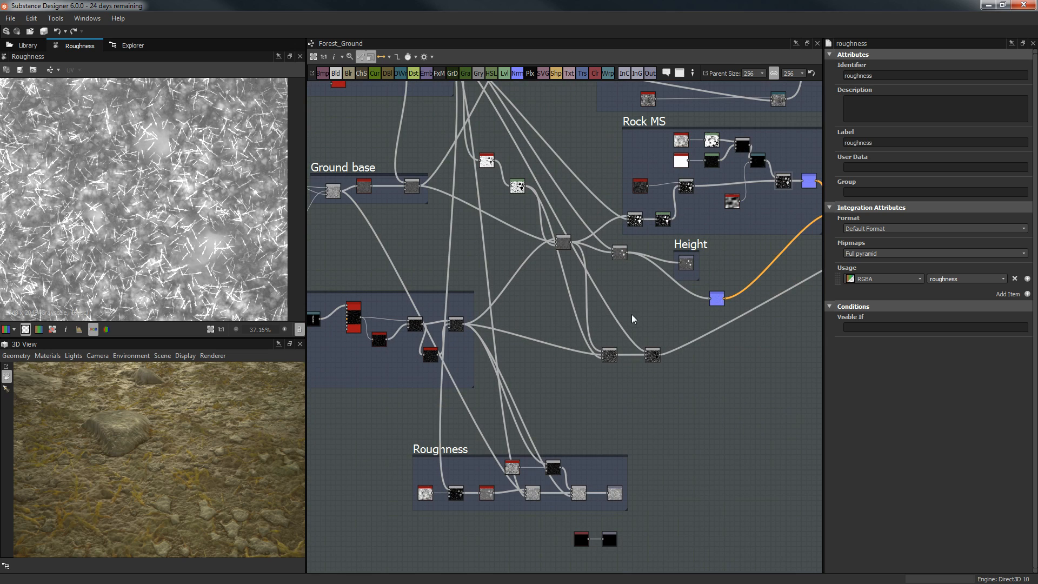
{"action": "middle_click_drag", "start_coordinate": [633, 319], "coordinate": [619, 363]}
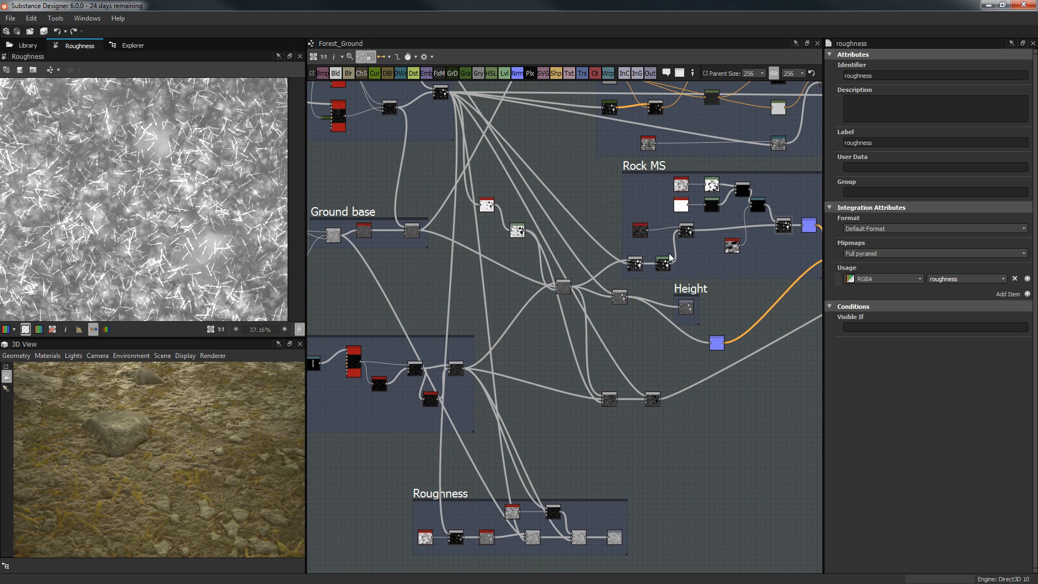
{"action": "middle_click_drag", "start_coordinate": [675, 241], "coordinate": [508, 404]}
{"action": "scroll", "coordinate": [530, 251], "scroll_direction": "down", "scroll_amount": 1}
{"action": "scroll", "coordinate": [530, 251], "scroll_direction": "down", "scroll_amount": 2}
{"action": "middle_click_drag", "start_coordinate": [544, 142], "coordinate": [564, 230]}
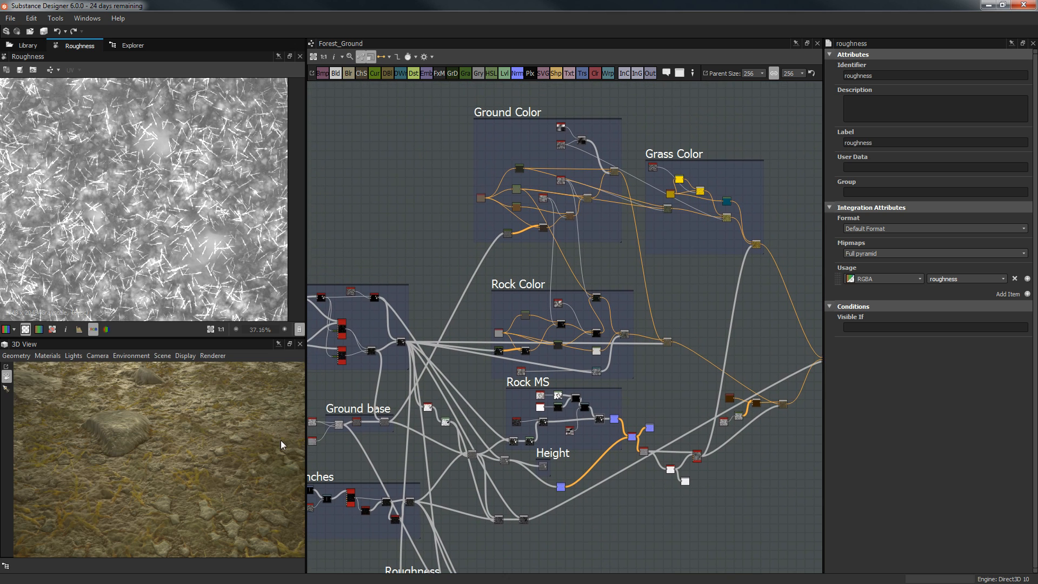
{"action": "scroll", "coordinate": [541, 270], "scroll_direction": "up", "scroll_amount": 1}
{"action": "middle_click_drag", "start_coordinate": [512, 267], "coordinate": [619, 165]}
{"action": "scroll", "coordinate": [537, 231], "scroll_direction": "up", "scroll_amount": 2}
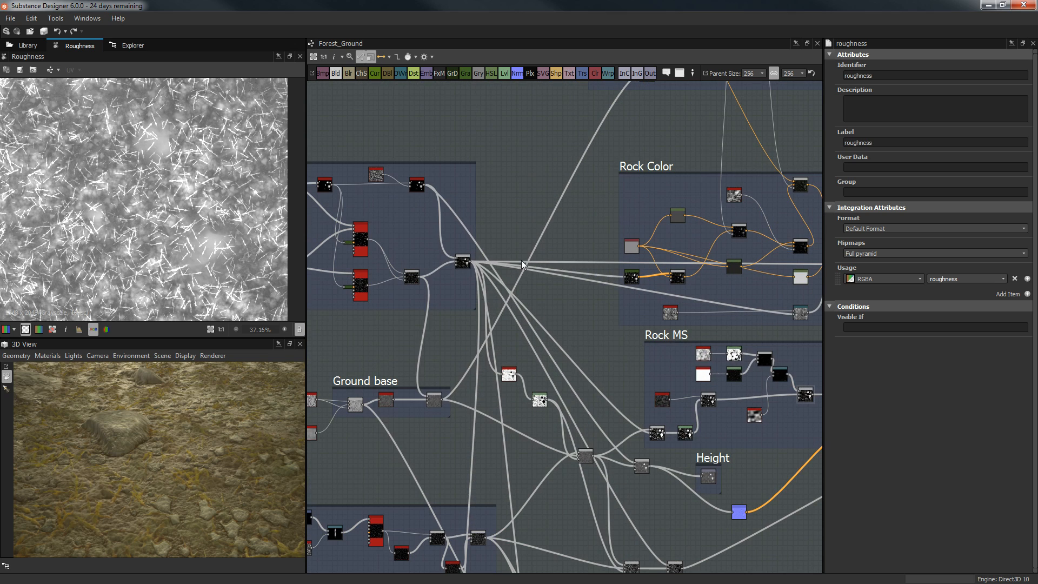
Step: Preview Ground base's final Blend and trace its output to the Gradient Map in the Ground Color frame, previewing that node
{"action": "left_click", "coordinate": [433, 401]}
{"action": "middle_click_drag", "start_coordinate": [352, 403], "coordinate": [447, 350]}
{"action": "middle_click_drag", "start_coordinate": [546, 406], "coordinate": [441, 399]}
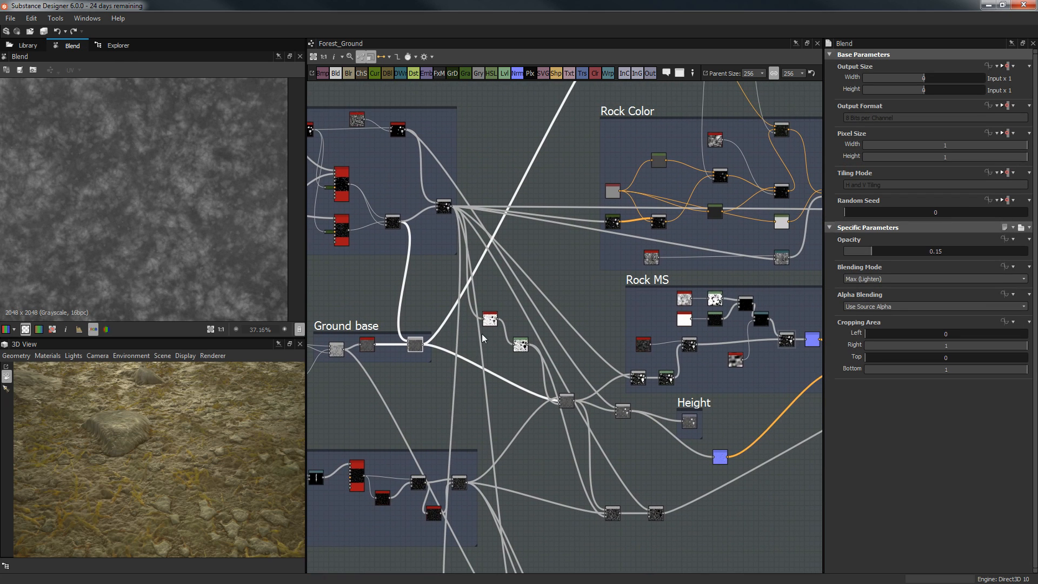
{"action": "middle_click_drag", "start_coordinate": [516, 227], "coordinate": [454, 409]}
{"action": "middle_click_drag", "start_coordinate": [572, 205], "coordinate": [510, 307]}
{"action": "scroll", "coordinate": [537, 284], "scroll_direction": "up", "scroll_amount": 4}
{"action": "left_click", "coordinate": [510, 278]}
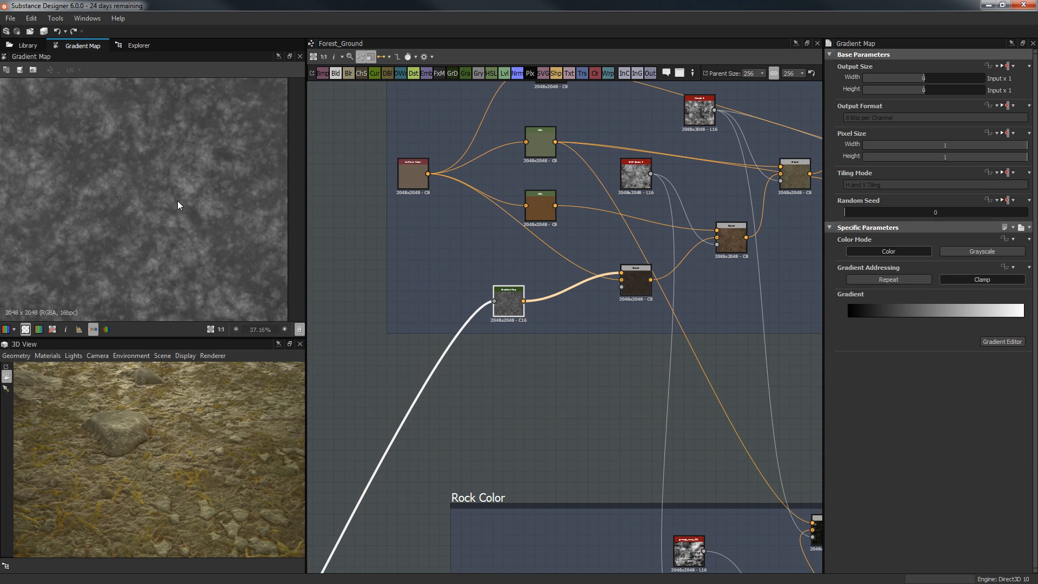
Step: Preview the Ground Color frame's Uniform Color node and fit its image in the 2D view
{"action": "scroll", "coordinate": [379, 231], "scroll_direction": "up", "scroll_amount": 2}
{"action": "middle_click_drag", "start_coordinate": [440, 197], "coordinate": [410, 260]}
{"action": "left_click", "coordinate": [409, 212]}
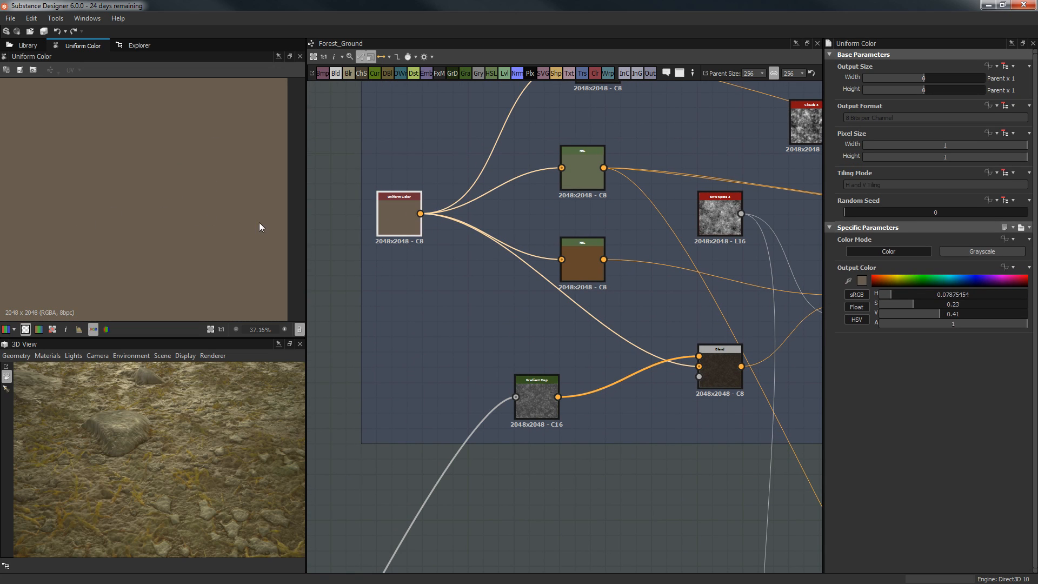
{"action": "key", "text": "f"}
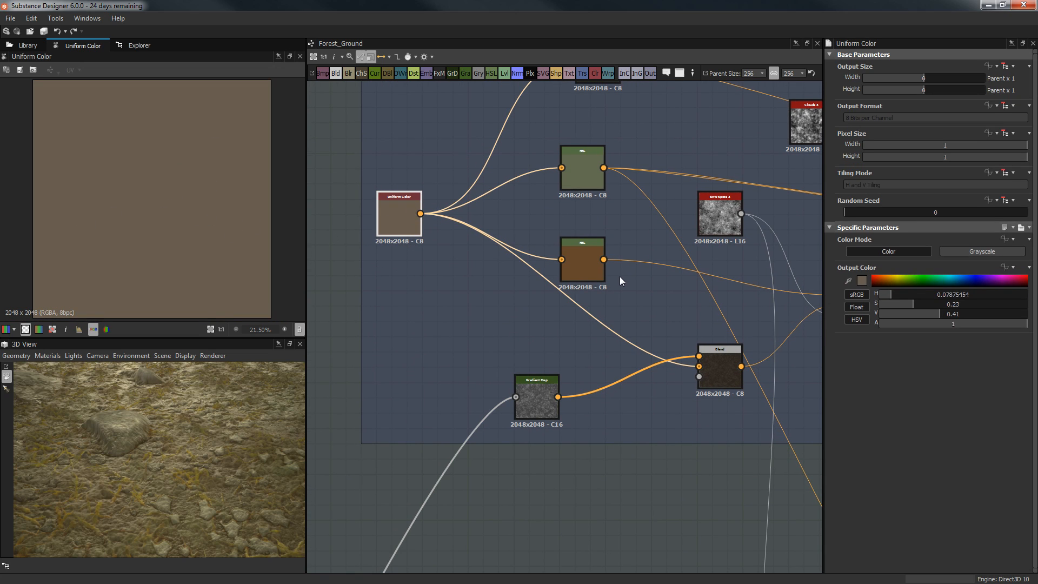
Step: Move the Ground Color frame's Multiply Blend closer to the Gradient Map and preview its dark brown texture up close
{"action": "double_click", "coordinate": [722, 368]}
{"action": "left_click_drag", "start_coordinate": [716, 371], "coordinate": [670, 366]}
{"action": "scroll", "coordinate": [77, 141], "scroll_direction": "up", "scroll_amount": 2}
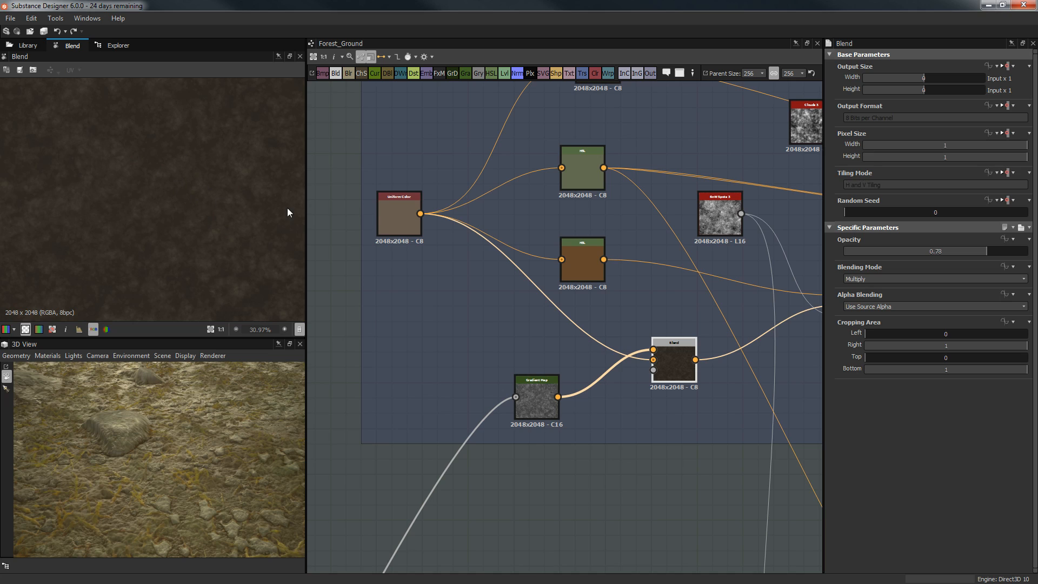
{"action": "middle_click_drag", "start_coordinate": [390, 258], "coordinate": [355, 271]}
{"action": "scroll", "coordinate": [196, 199], "scroll_direction": "up", "scroll_amount": 2}
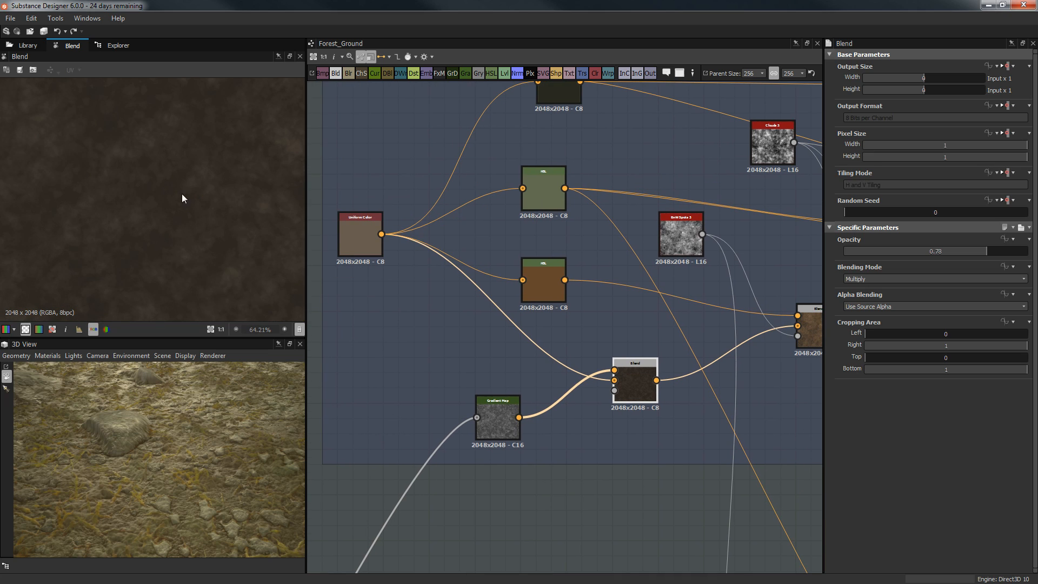
Step: Open the parameters of the brown HSL node in the Ground Color frame
{"action": "middle_click_drag", "start_coordinate": [573, 325], "coordinate": [532, 358]}
{"action": "left_click", "coordinate": [520, 328]}
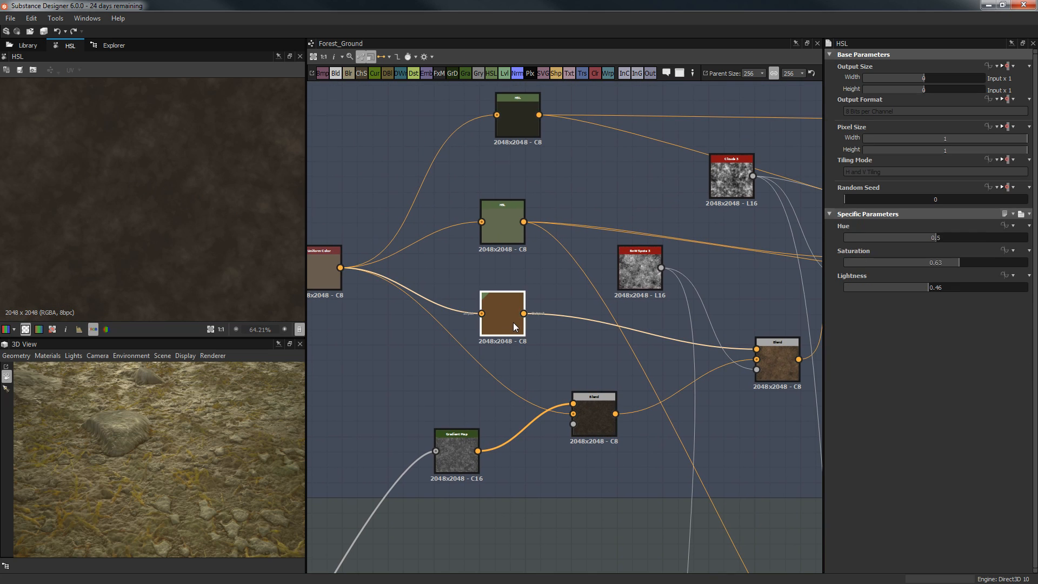
Step: Compare the green, dark and brown HSL nodes in the Ground Color frame by previewing their colors and parameters
{"action": "left_click", "coordinate": [507, 219]}
{"action": "middle_click_drag", "start_coordinate": [540, 189], "coordinate": [503, 249]}
{"action": "left_click", "coordinate": [485, 189]}
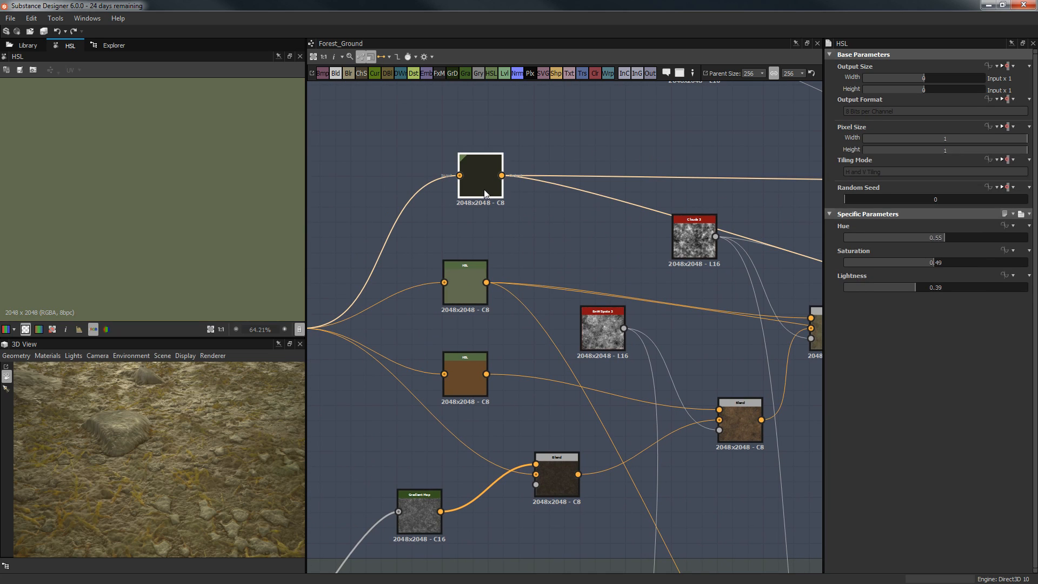
{"action": "middle_click_drag", "start_coordinate": [466, 200], "coordinate": [544, 164]}
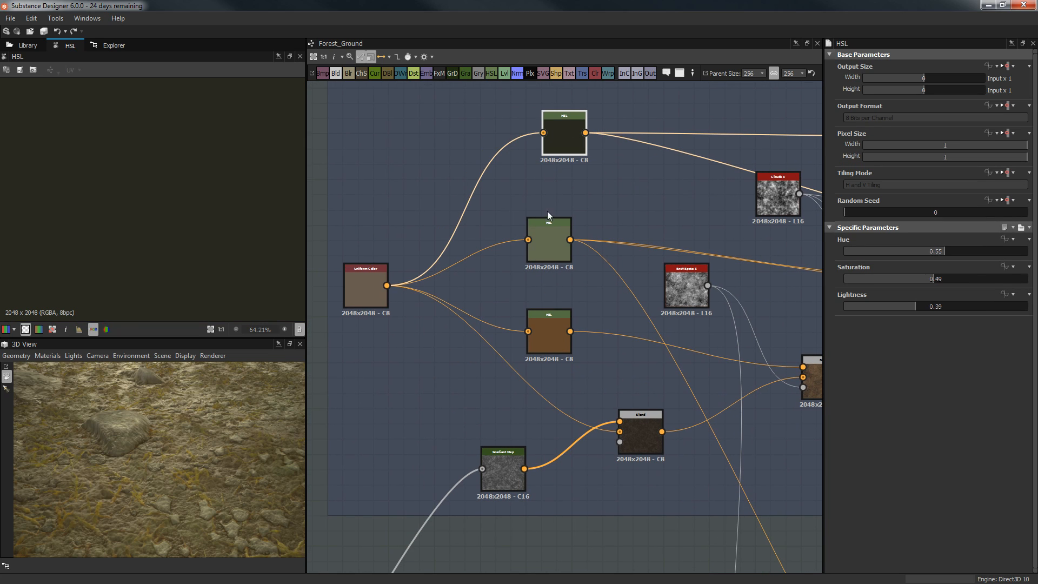
{"action": "left_click", "coordinate": [578, 322]}
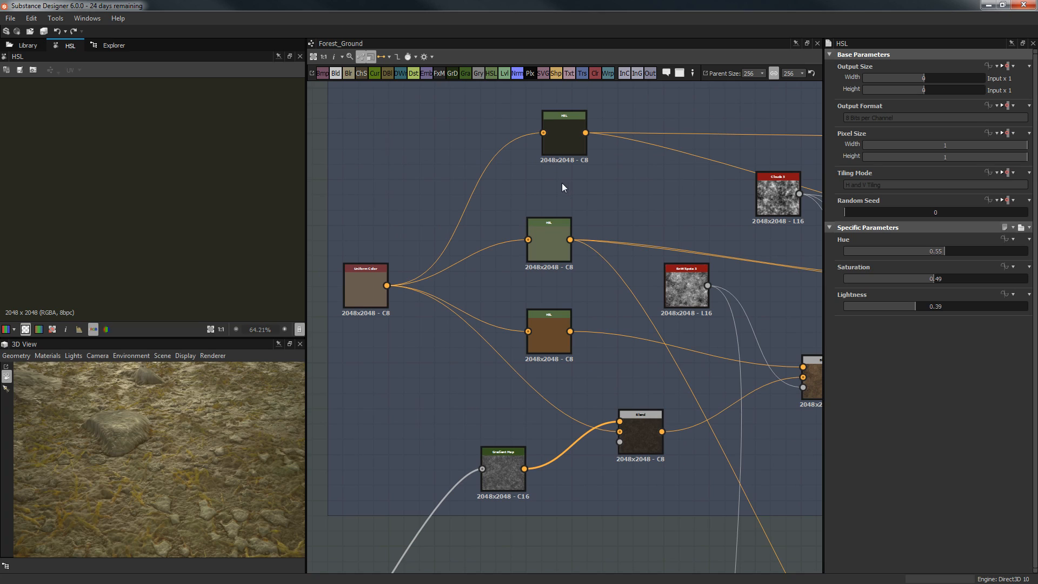
{"action": "left_click", "coordinate": [552, 246]}
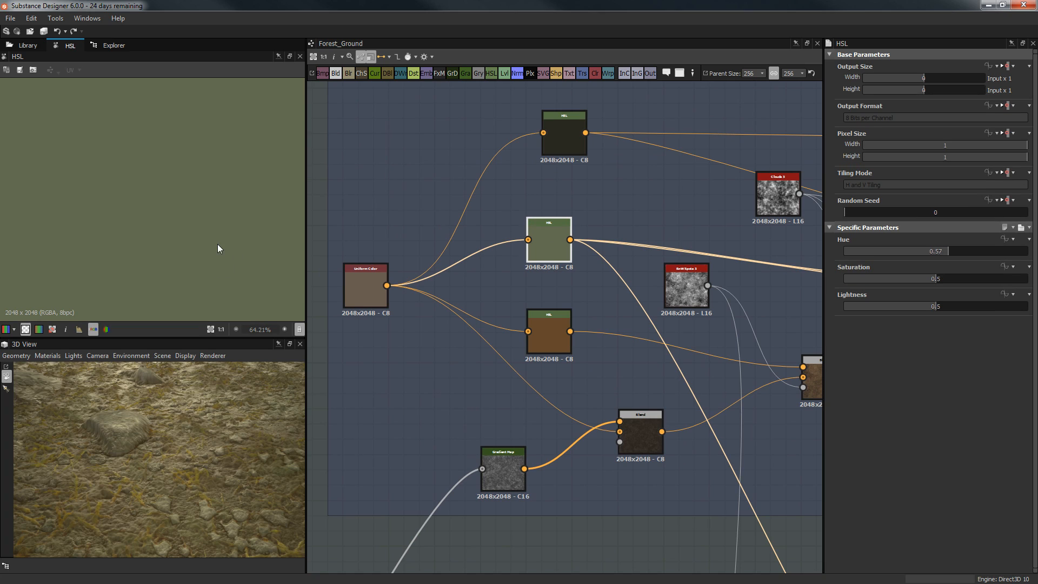
{"action": "scroll", "coordinate": [198, 246], "scroll_direction": "down", "scroll_amount": 3}
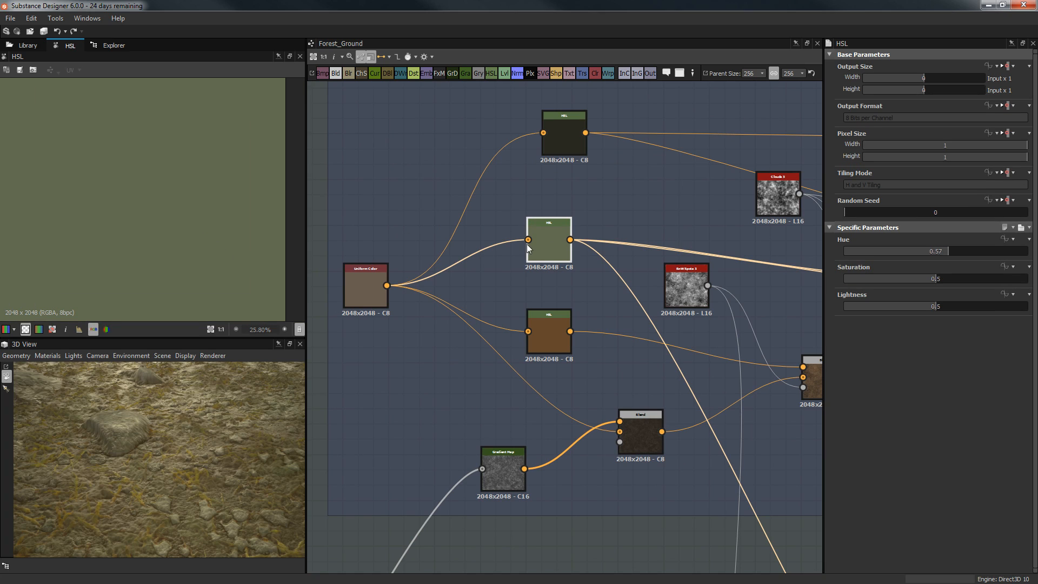
{"action": "left_click", "coordinate": [532, 332]}
Step: Preview the dark HSL node and move it into line above the green HSL node
{"action": "left_click", "coordinate": [571, 130]}
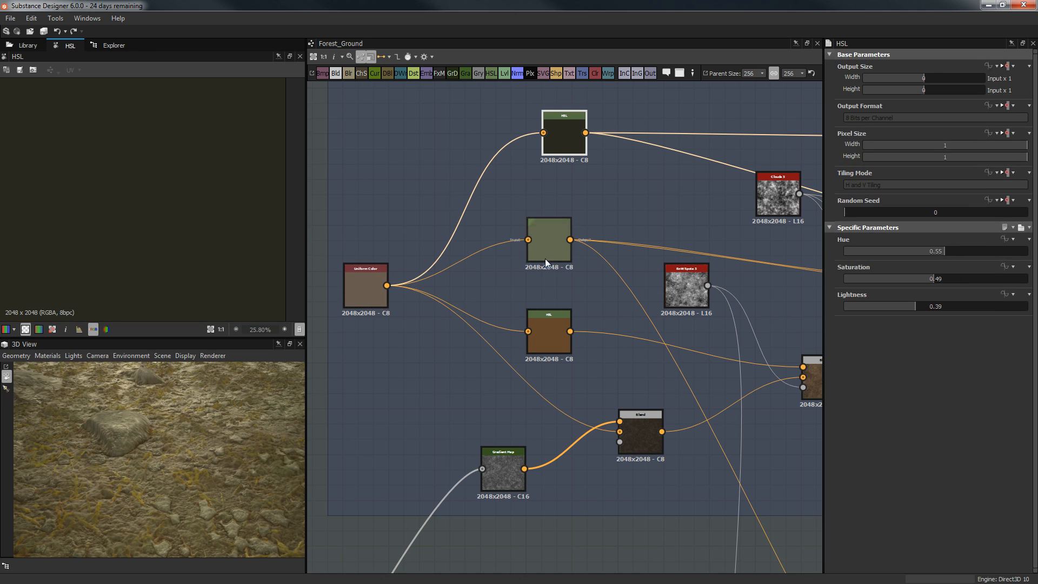
{"action": "middle_click_drag", "start_coordinate": [605, 264], "coordinate": [539, 240]}
{"action": "left_click_drag", "start_coordinate": [507, 100], "coordinate": [492, 125]}
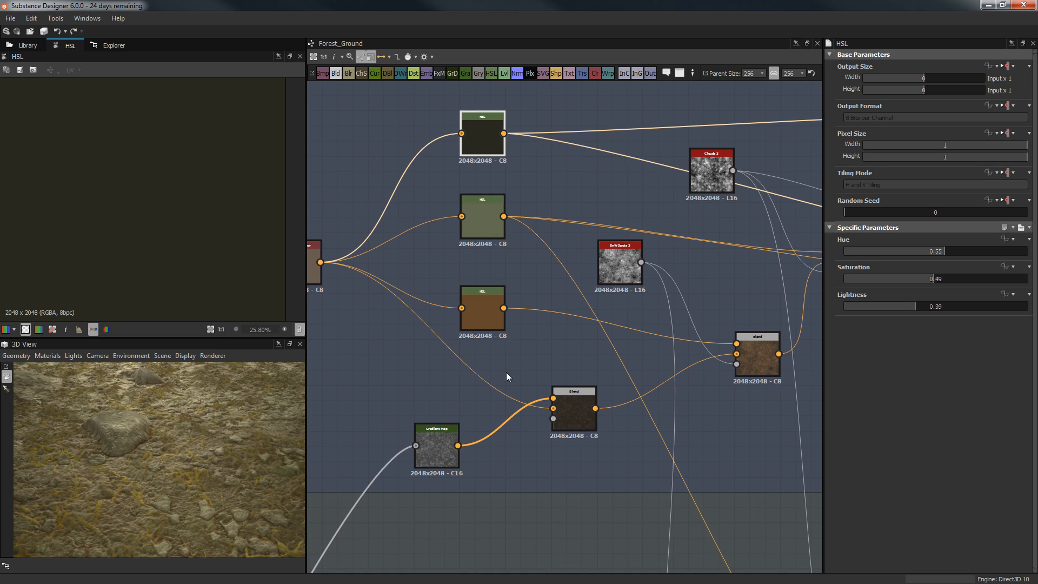
Step: Preview the dark Multiply Blend and the brown Add (Linear Dodge) Blend, and nudge the BnW Spots 3 node down slightly
{"action": "left_click", "coordinate": [566, 395]}
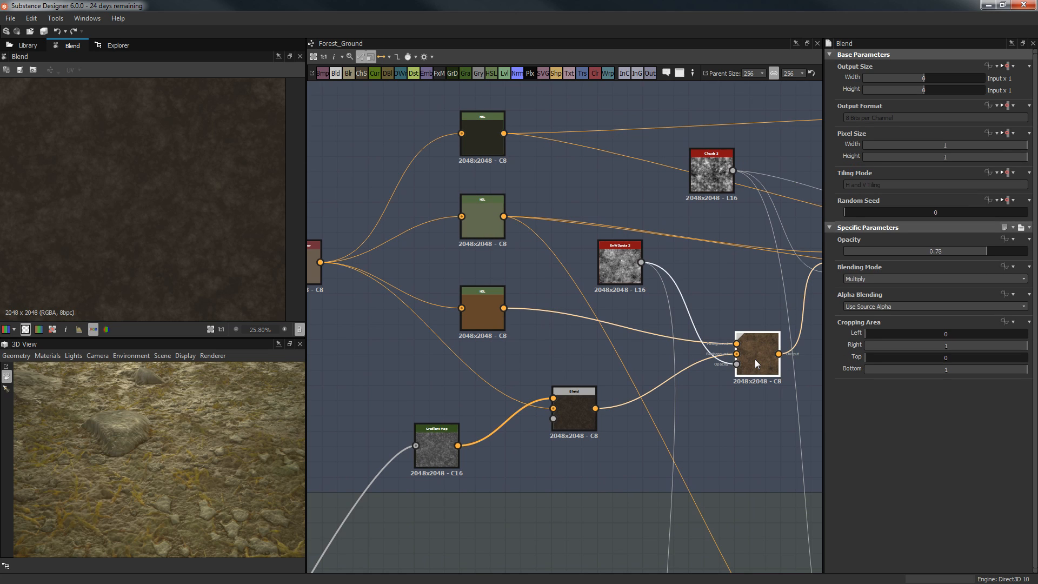
{"action": "left_click", "coordinate": [755, 359]}
{"action": "middle_click_drag", "start_coordinate": [621, 320], "coordinate": [610, 318]}
{"action": "left_click_drag", "start_coordinate": [611, 280], "coordinate": [608, 288]}
{"action": "scroll", "coordinate": [193, 223], "scroll_direction": "up", "scroll_amount": 3}
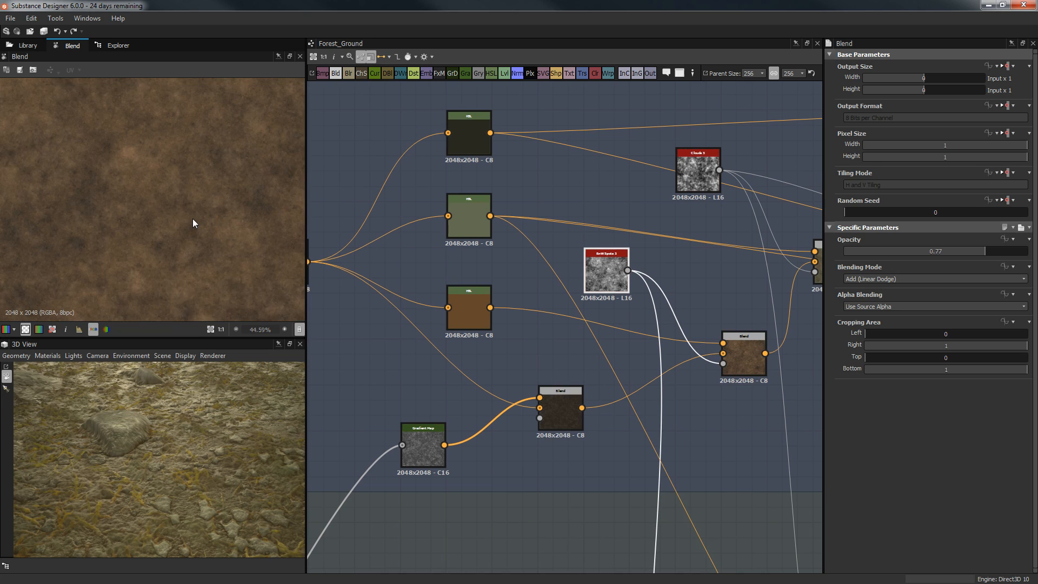
Step: Examine how BnW Spots 3 masks the brown HSL color over the dark Blend in the Add (Linear Dodge) Blend
{"action": "scroll", "coordinate": [192, 223], "scroll_direction": "up", "scroll_amount": 1}
{"action": "scroll", "coordinate": [591, 261], "scroll_direction": "up", "scroll_amount": 3}
{"action": "middle_click_drag", "start_coordinate": [609, 278], "coordinate": [617, 135]}
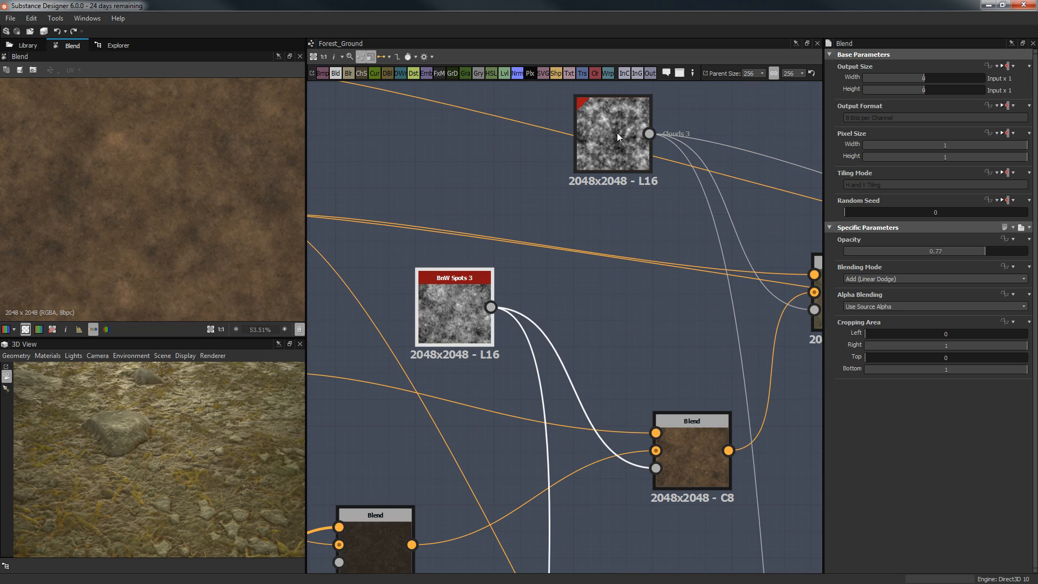
{"action": "scroll", "coordinate": [130, 264], "scroll_direction": "down", "scroll_amount": 2}
{"action": "middle_click_drag", "start_coordinate": [497, 351], "coordinate": [599, 257]}
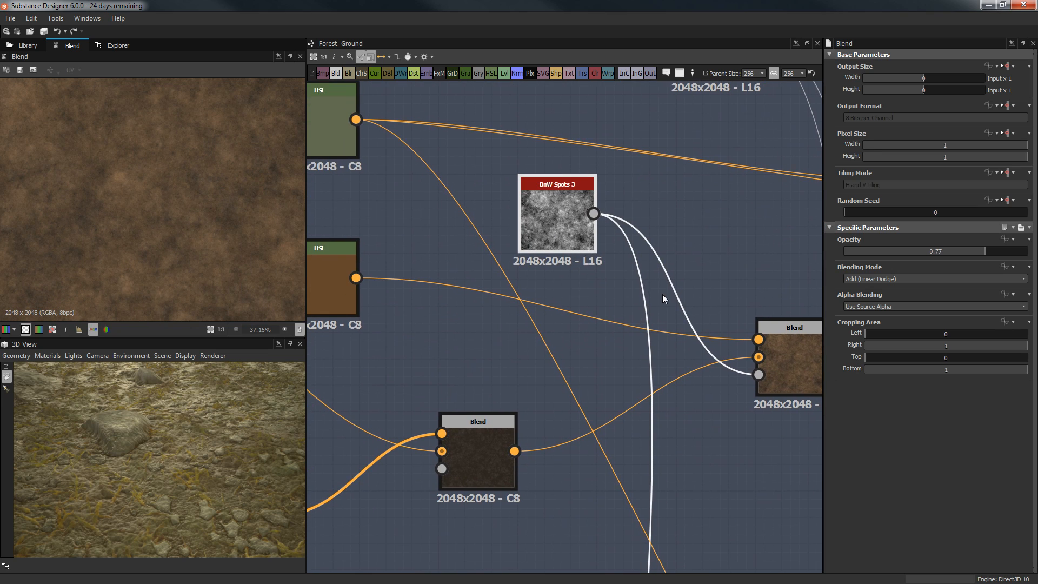
{"action": "scroll", "coordinate": [599, 313], "scroll_direction": "down", "scroll_amount": 2}
{"action": "left_click", "coordinate": [738, 332]}
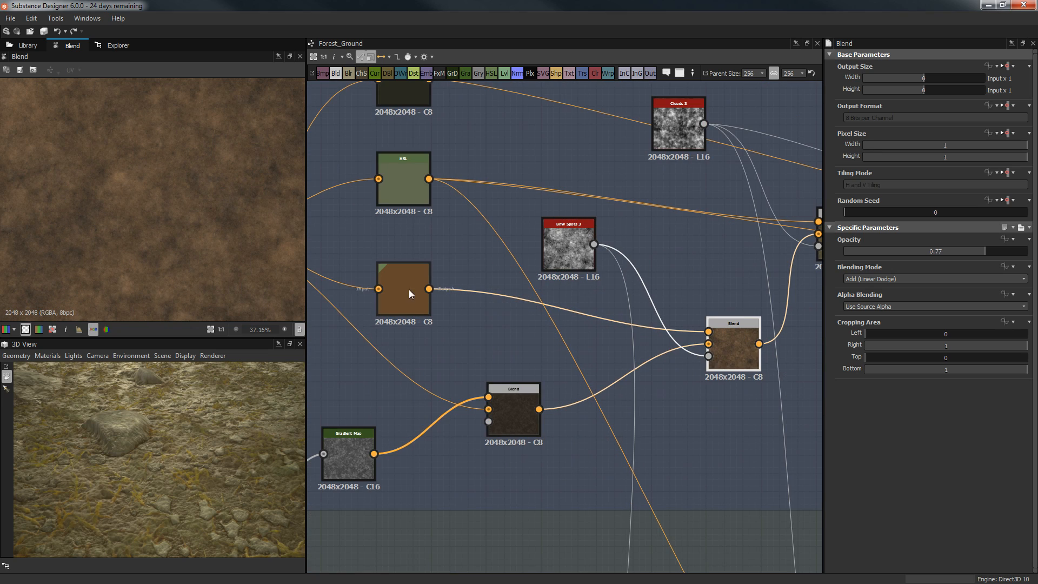
{"action": "scroll", "coordinate": [131, 195], "scroll_direction": "up", "scroll_amount": 3}
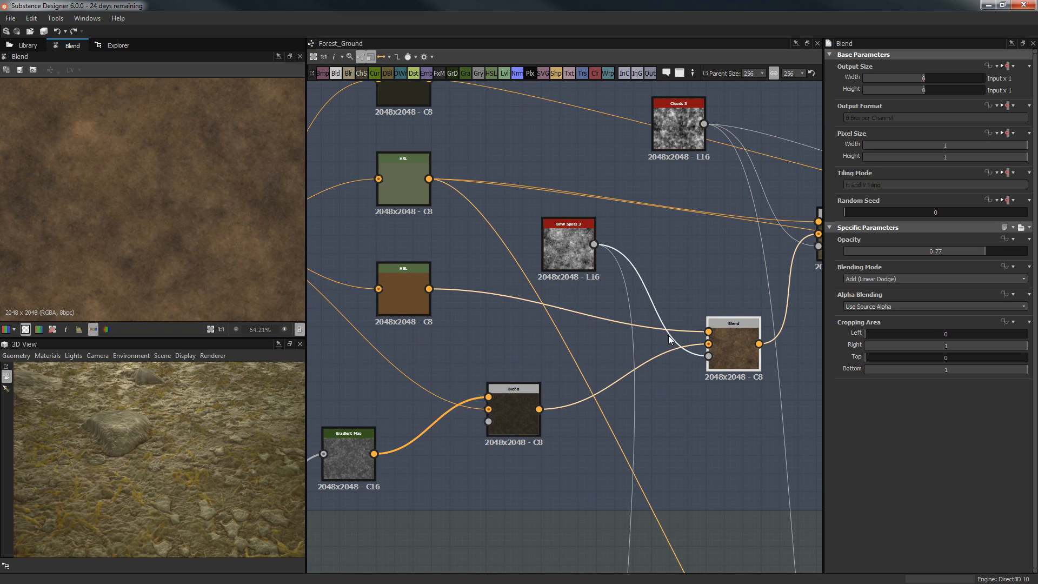
Step: Nudge the Blend masked by Clouds 3 down slightly, and preview the green HSL node and that Blend
{"action": "middle_click_drag", "start_coordinate": [686, 284], "coordinate": [561, 316]}
{"action": "mouse_move", "coordinate": [719, 251]}
{"action": "left_mouse_down"}
{"action": "mouse_move", "coordinate": [722, 294]}
{"action": "mouse_move", "coordinate": [721, 268]}
{"action": "left_mouse_up"}
{"action": "middle_click_drag", "start_coordinate": [539, 252], "coordinate": [753, 220]}
{"action": "double_click", "coordinate": [440, 203]}
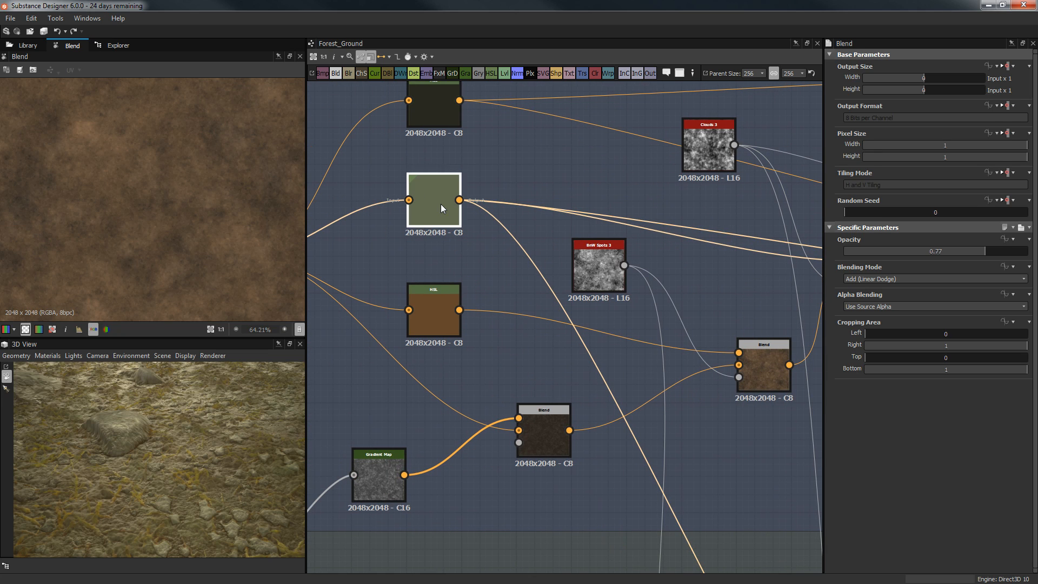
{"action": "middle_click_drag", "start_coordinate": [625, 237], "coordinate": [359, 224]}
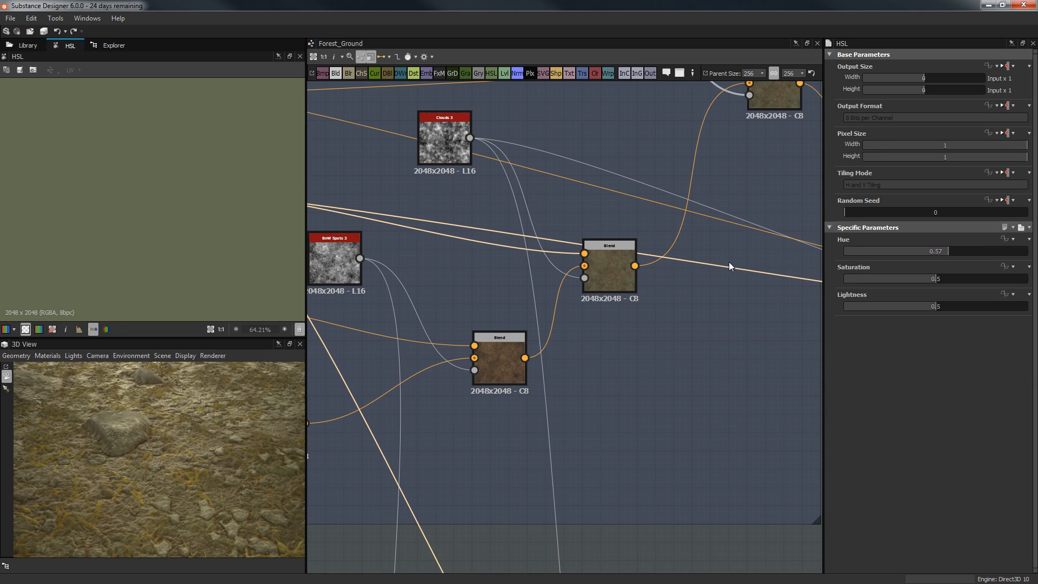
{"action": "double_click", "coordinate": [617, 273]}
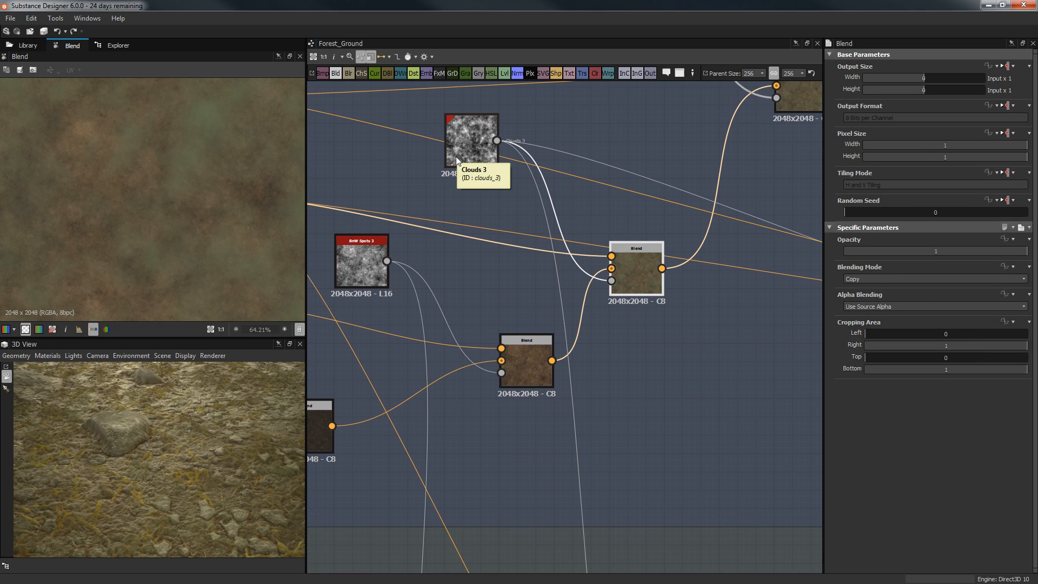
Step: Inspect the green-brown Blend image at several zoom levels and tilt the 3D View to see the ground from above
{"action": "scroll", "coordinate": [196, 211], "scroll_direction": "down", "scroll_amount": 3}
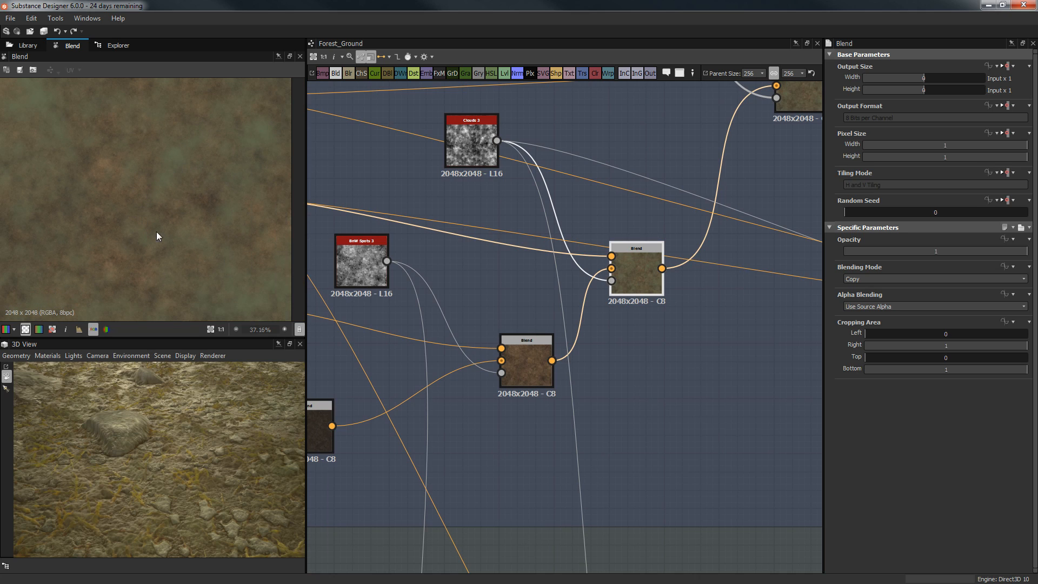
{"action": "scroll", "coordinate": [210, 227], "scroll_direction": "up", "scroll_amount": 2}
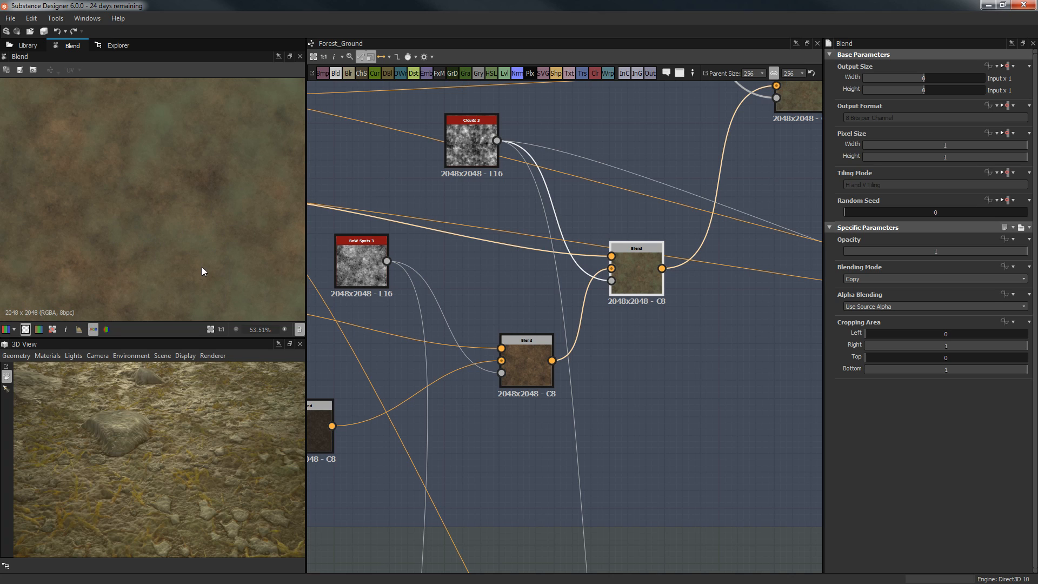
{"action": "scroll", "coordinate": [200, 283], "scroll_direction": "down", "scroll_amount": 1}
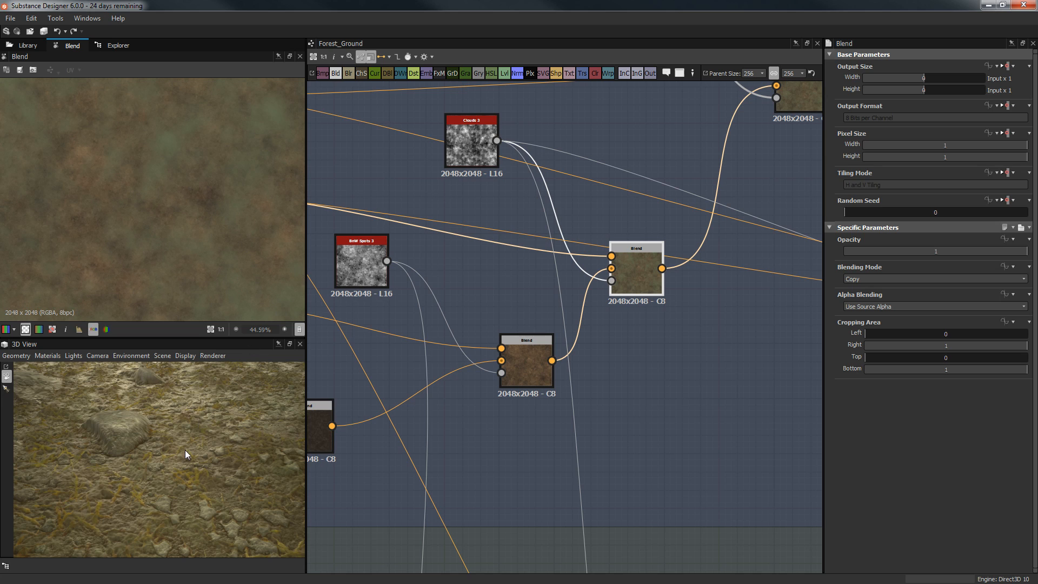
{"action": "left_click_drag", "start_coordinate": [185, 454], "coordinate": [190, 515]}
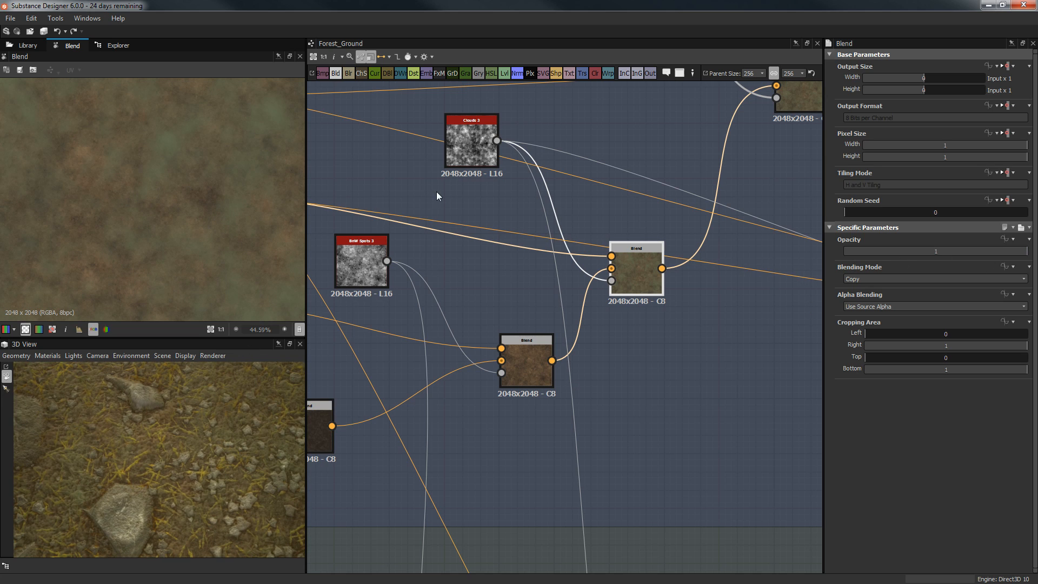
Step: Nudge the Clouds 3 node up, open the final Ground Color Blend's parameters and trace its mask to the noise nodes
{"action": "mouse_move", "coordinate": [484, 158]}
{"action": "left_mouse_down"}
{"action": "mouse_move", "coordinate": [493, 144]}
{"action": "mouse_move", "coordinate": [484, 149]}
{"action": "left_mouse_up"}
{"action": "middle_click_drag", "start_coordinate": [560, 231], "coordinate": [408, 387]}
{"action": "left_click", "coordinate": [637, 247]}
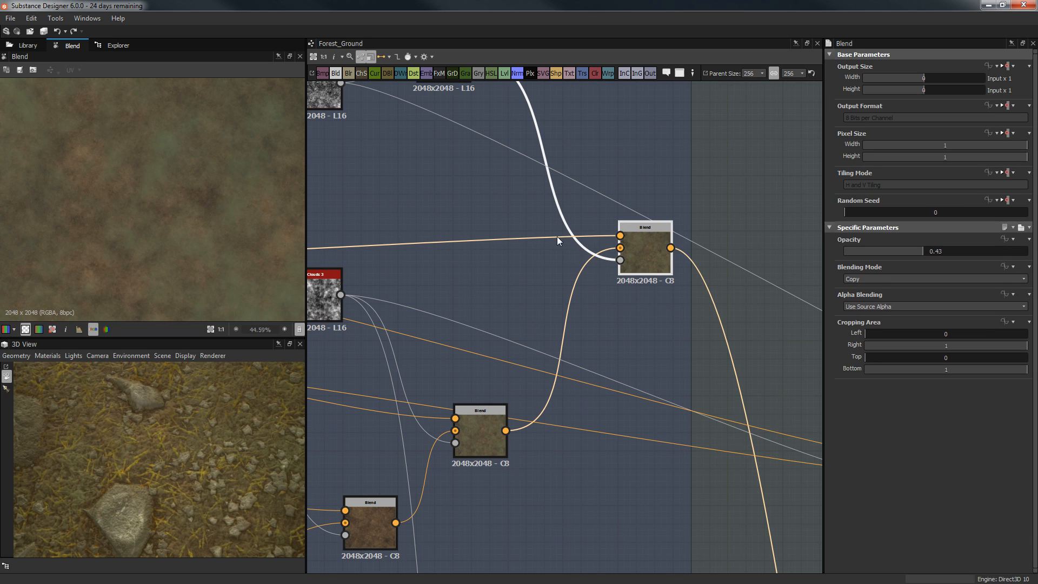
{"action": "scroll", "coordinate": [488, 200], "scroll_direction": "down", "scroll_amount": 3}
{"action": "scroll", "coordinate": [487, 200], "scroll_direction": "up", "scroll_amount": 3}
{"action": "middle_click_drag", "start_coordinate": [419, 187], "coordinate": [560, 294]}
{"action": "scroll", "coordinate": [559, 293], "scroll_direction": "down", "scroll_amount": 2}
{"action": "middle_click_drag", "start_coordinate": [399, 344], "coordinate": [510, 268]}
Step: Orbit the ground mesh in the 3D View to examine the colors around the large rock
{"action": "mouse_move", "coordinate": [184, 418]}
{"action": "left_mouse_down"}
{"action": "mouse_move", "coordinate": [190, 457]}
{"action": "mouse_move", "coordinate": [174, 380]}
{"action": "left_mouse_up"}
{"action": "mouse_move", "coordinate": [141, 503]}
{"action": "left_mouse_down"}
{"action": "mouse_move", "coordinate": [141, 416]}
{"action": "mouse_move", "coordinate": [161, 417]}
{"action": "left_mouse_up"}
{"action": "left_click_drag", "start_coordinate": [189, 448], "coordinate": [208, 433]}
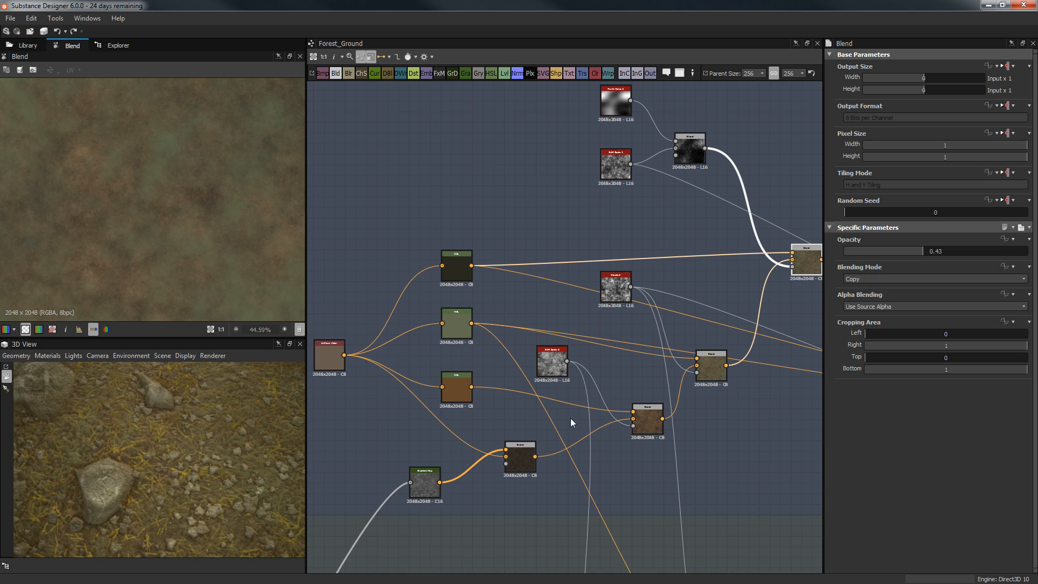
Step: Move the Clouds 3 node closer to the HSL nodes and select the Blend it masks
{"action": "middle_click_drag", "start_coordinate": [591, 400], "coordinate": [520, 372]}
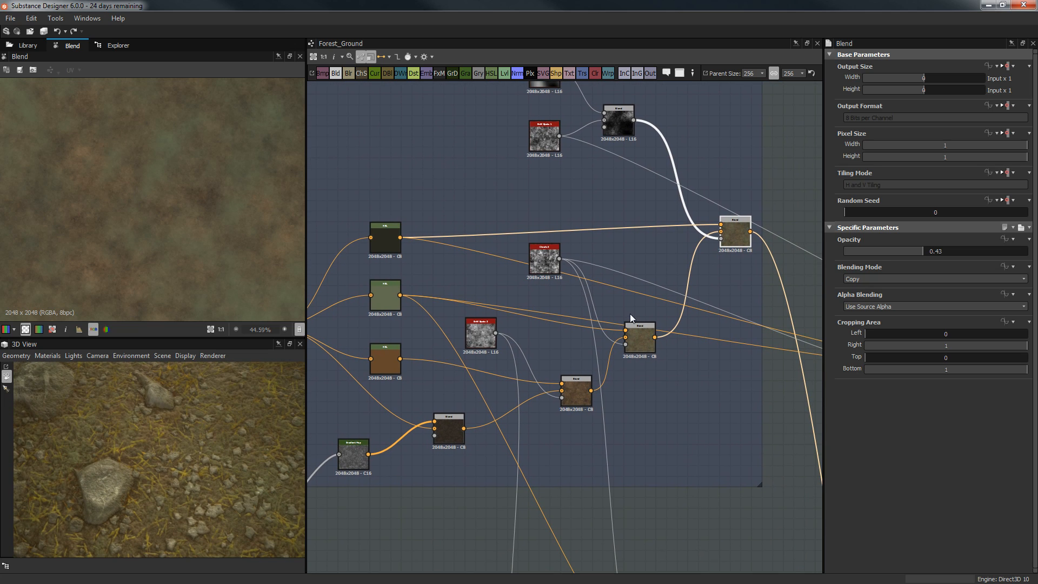
{"action": "left_click_drag", "start_coordinate": [546, 270], "coordinate": [515, 279]}
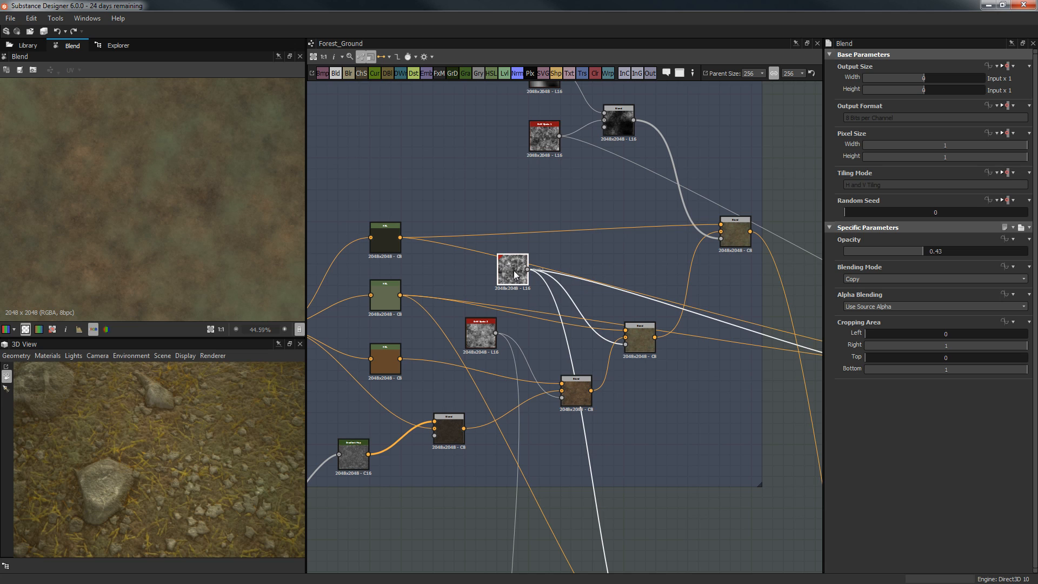
{"action": "scroll", "coordinate": [638, 287], "scroll_direction": "up", "scroll_amount": 3}
{"action": "left_click", "coordinate": [638, 357]}
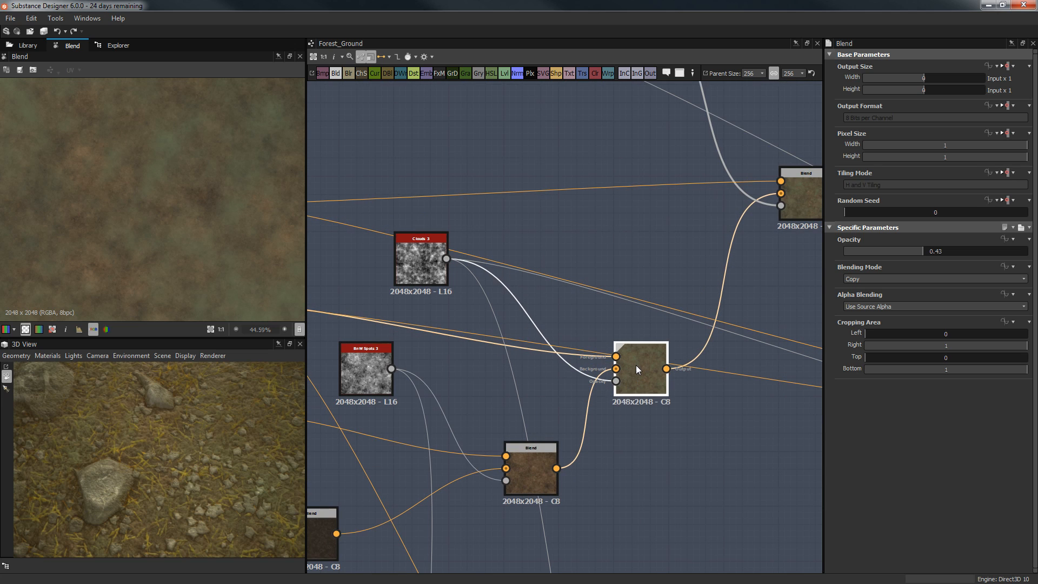
Step: Preview the nodes feeding the green-brown Blend, including BnW Spots 3 and Clouds 3, followed by the Blend itself
{"action": "middle_click_drag", "start_coordinate": [568, 309], "coordinate": [743, 228]}
{"action": "double_click", "coordinate": [505, 205]}
{"action": "scroll", "coordinate": [743, 229], "scroll_direction": "down", "scroll_amount": 1}
{"action": "left_click", "coordinate": [603, 293]}
{"action": "double_click", "coordinate": [603, 294]}
{"action": "double_click", "coordinate": [647, 195]}
{"action": "middle_click_drag", "start_coordinate": [666, 284], "coordinate": [557, 301]}
{"action": "double_click", "coordinate": [710, 309]}
Step: Preview BnW Spots 1 and the grayscale Multiply Blend that combines it with the Perlin Noise, showing the whole image
{"action": "middle_click_drag", "start_coordinate": [702, 265], "coordinate": [601, 278]}
{"action": "middle_click_drag", "start_coordinate": [630, 216], "coordinate": [551, 312]}
{"action": "middle_click_drag", "start_coordinate": [500, 237], "coordinate": [556, 327]}
{"action": "double_click", "coordinate": [458, 225]}
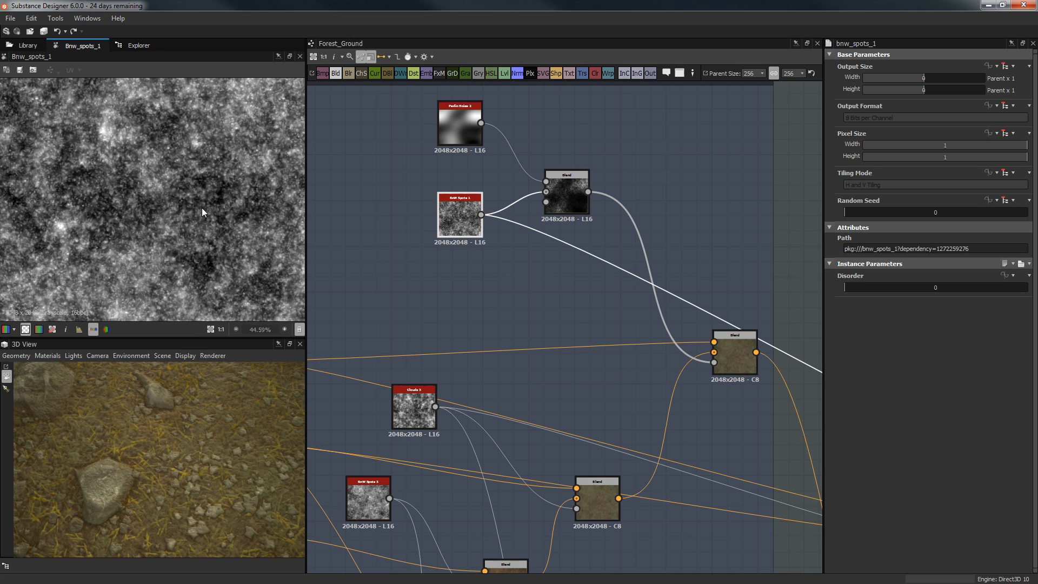
{"action": "double_click", "coordinate": [565, 198]}
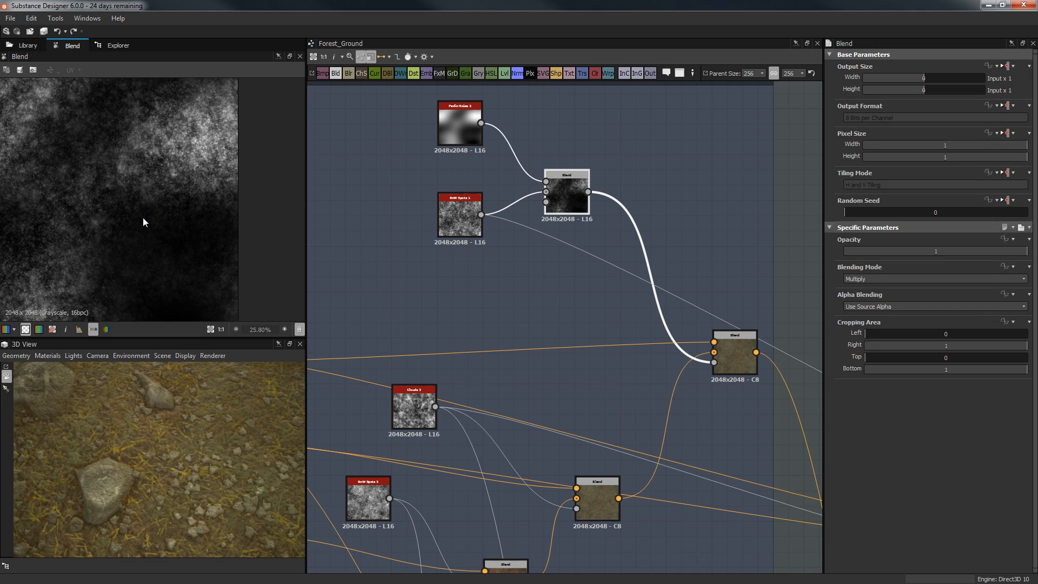
{"action": "scroll", "coordinate": [143, 222], "scroll_direction": "down", "scroll_amount": 1}
{"action": "middle_click_drag", "start_coordinate": [609, 162], "coordinate": [637, 177]}
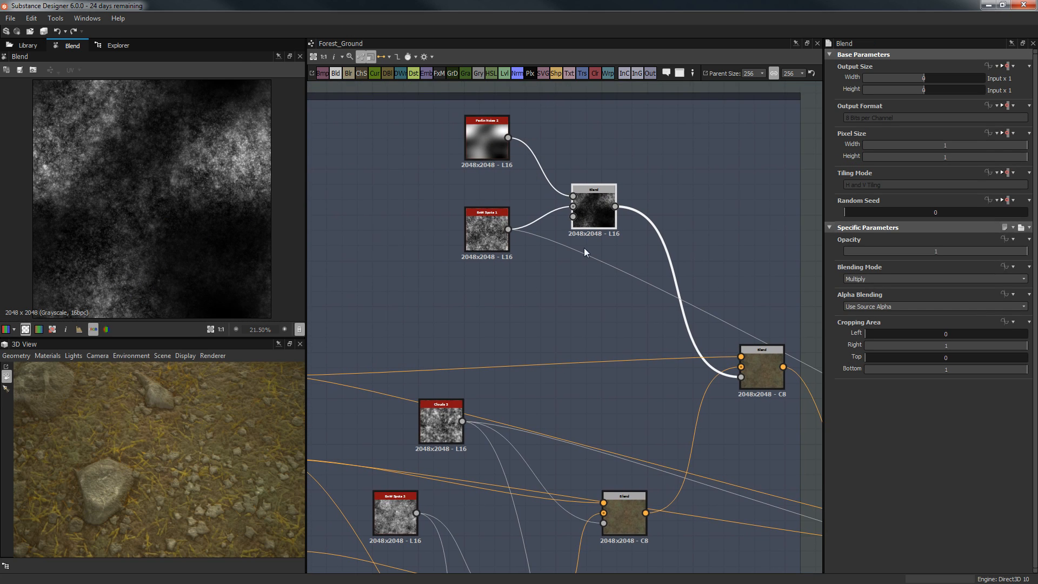
Step: Preview the final Ground Color Blend and the dark HSL node that feeds it, following the link between them
{"action": "middle_click_drag", "start_coordinate": [630, 284], "coordinate": [472, 176]}
{"action": "double_click", "coordinate": [603, 258]}
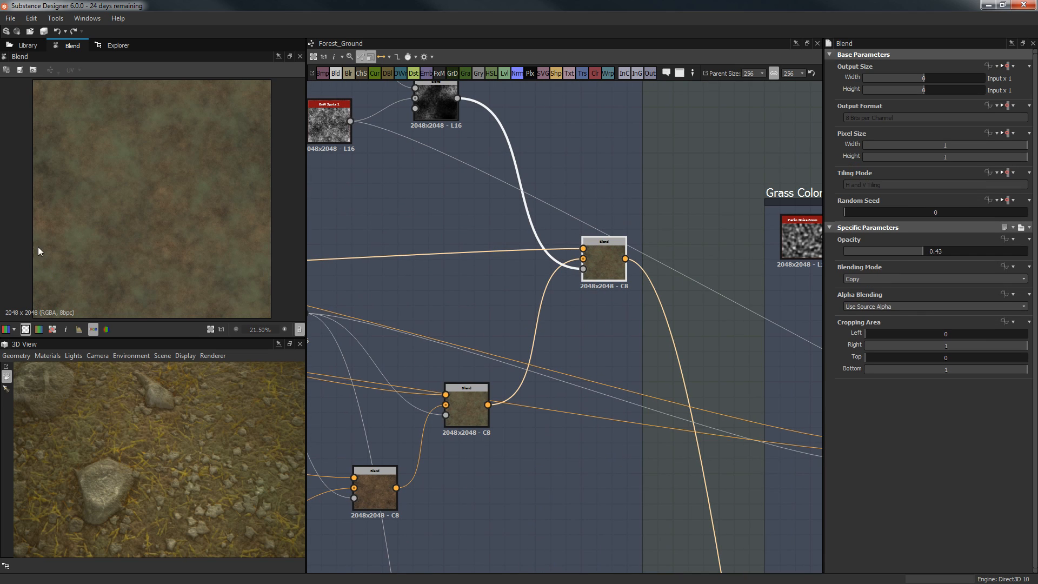
{"action": "middle_click_drag", "start_coordinate": [618, 202], "coordinate": [842, 169]}
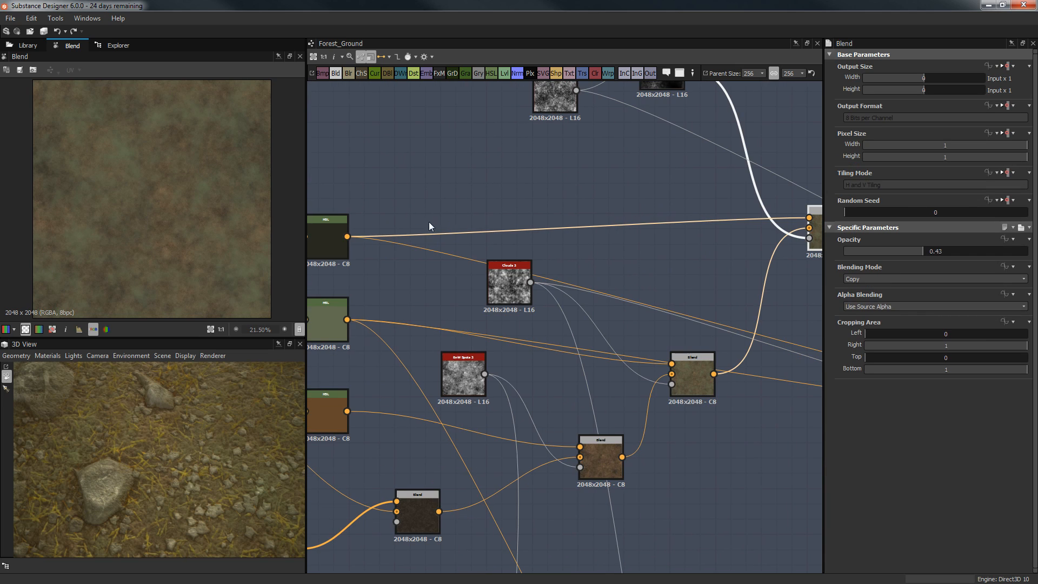
{"action": "middle_click_drag", "start_coordinate": [440, 219], "coordinate": [526, 206]}
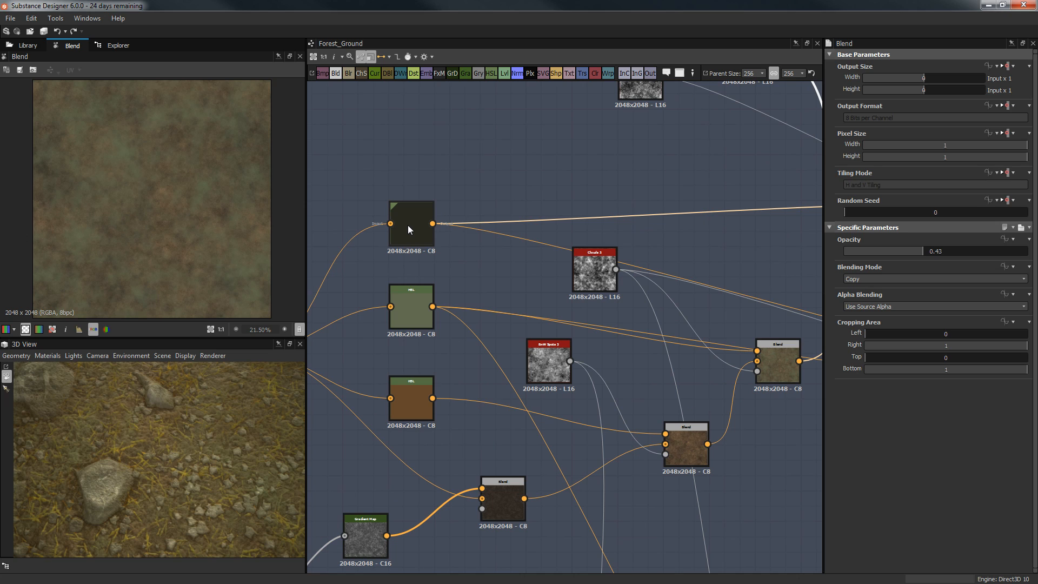
{"action": "double_click", "coordinate": [408, 225]}
{"action": "middle_click_drag", "start_coordinate": [604, 216], "coordinate": [479, 222]}
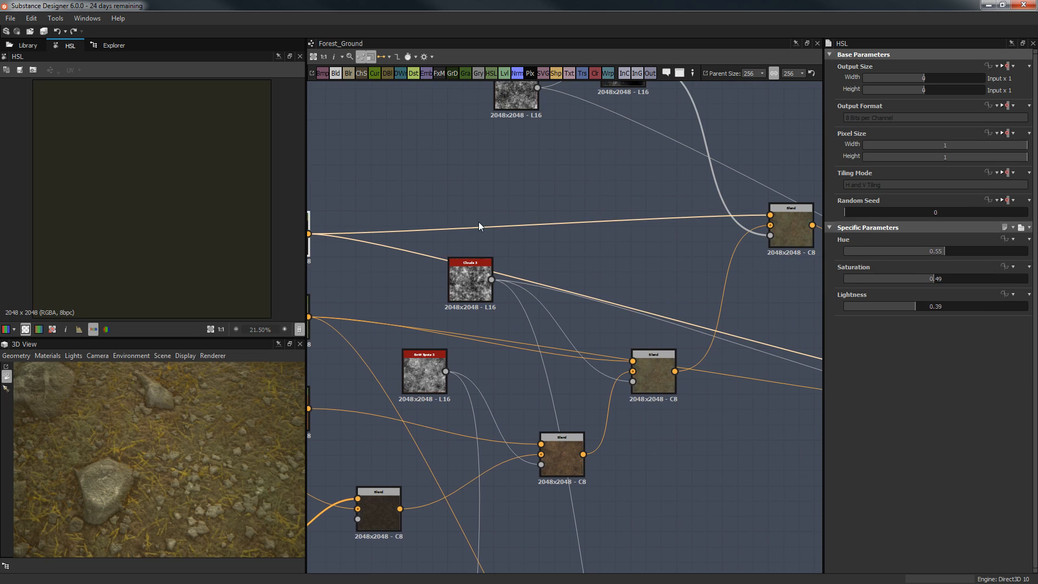
{"action": "middle_click_drag", "start_coordinate": [714, 213], "coordinate": [518, 265]}
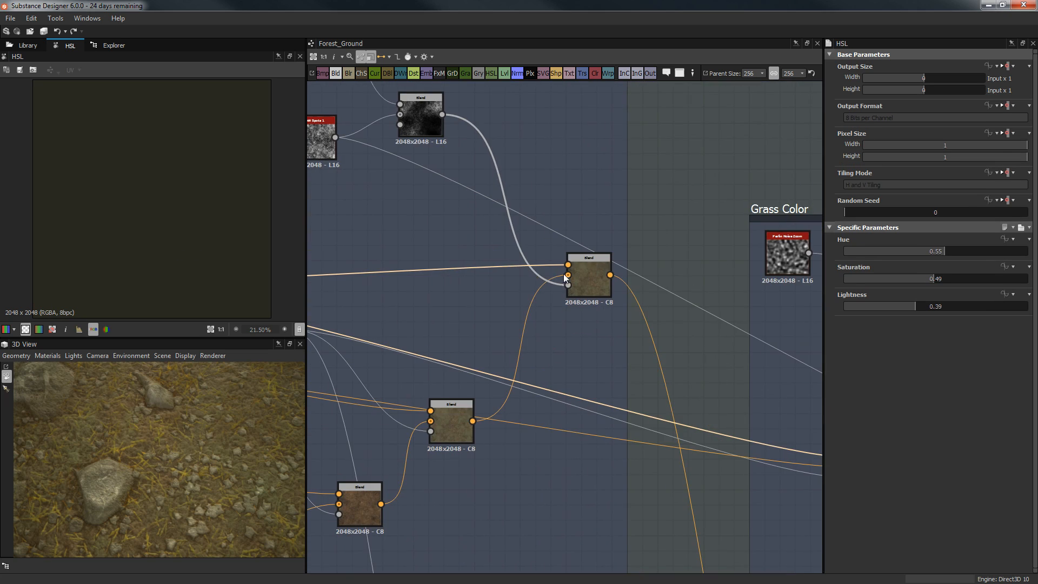
Step: Preview the final Ground Color Blend again and inspect its image up close in the 2D view
{"action": "double_click", "coordinate": [593, 273]}
{"action": "scroll", "coordinate": [114, 249], "scroll_direction": "up", "scroll_amount": 5}
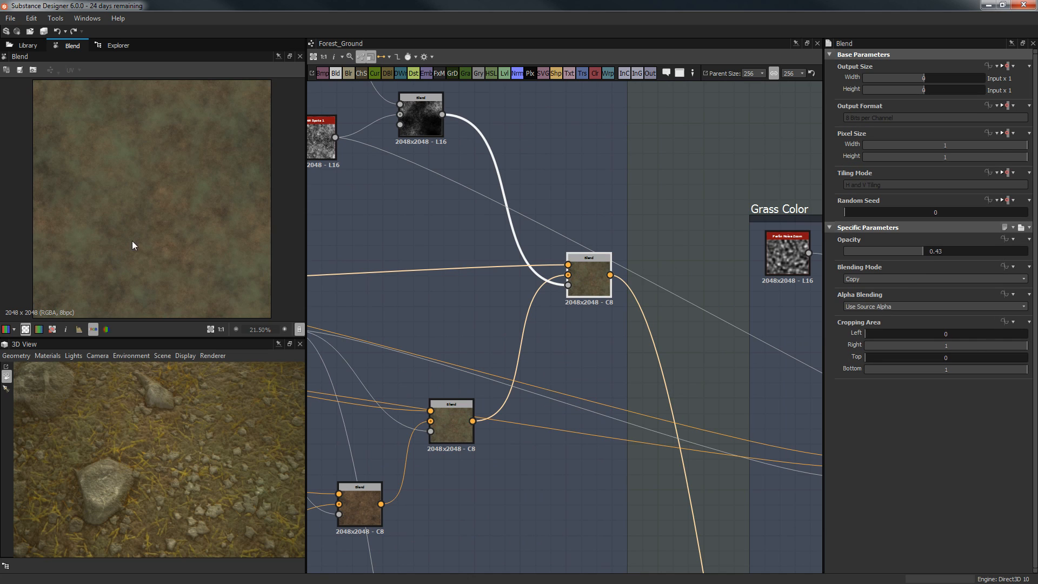
{"action": "scroll", "coordinate": [192, 212], "scroll_direction": "down", "scroll_amount": 5}
{"action": "scroll", "coordinate": [205, 242], "scroll_direction": "up", "scroll_amount": 3}
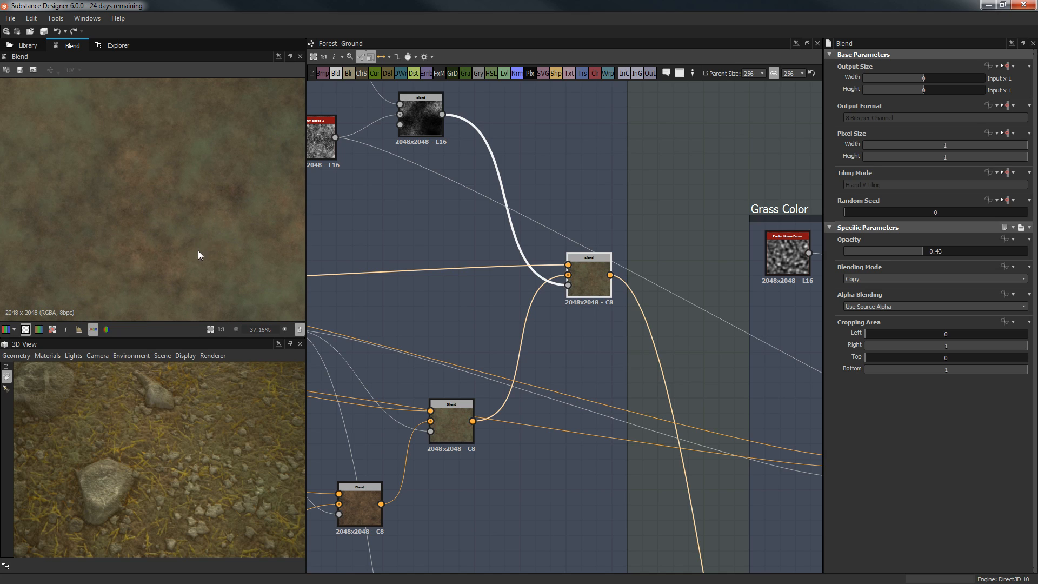
Step: Show the whole Ground Color Blend image and orbit the 3D preview to a lower angle on the rock
{"action": "scroll", "coordinate": [199, 247], "scroll_direction": "down", "scroll_amount": 3}
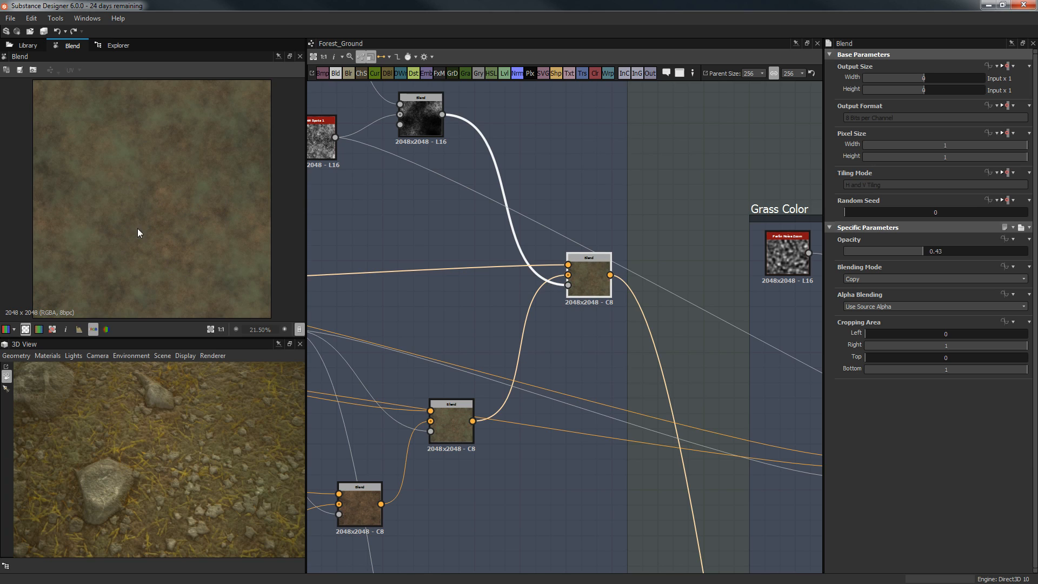
{"action": "left_click_drag", "start_coordinate": [175, 491], "coordinate": [169, 495]}
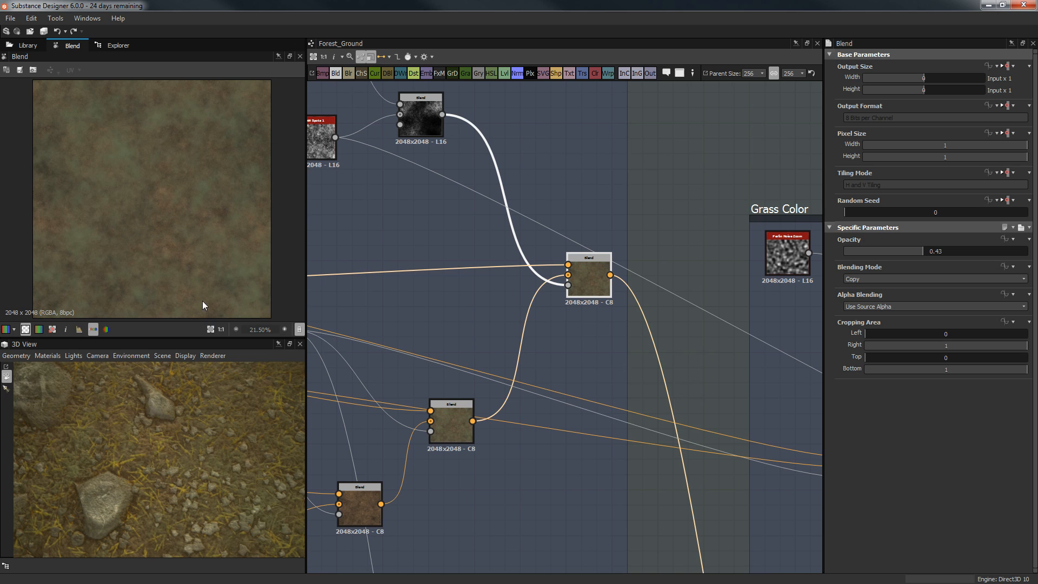
{"action": "left_click_drag", "start_coordinate": [228, 479], "coordinate": [183, 433]}
{"action": "scroll", "coordinate": [181, 432], "scroll_direction": "down", "scroll_amount": 1}
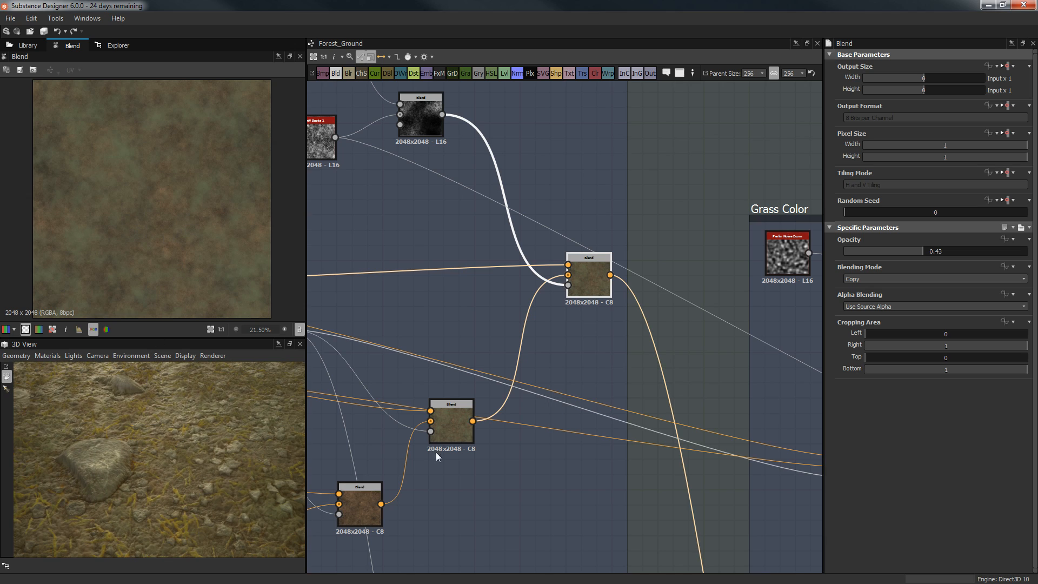
Step: Survey the graph from the Ground Color and Grass Color frames down to the Ground base, small branches and Roughness frames
{"action": "scroll", "coordinate": [601, 322], "scroll_direction": "down", "scroll_amount": 3}
{"action": "middle_click_drag", "start_coordinate": [649, 351], "coordinate": [596, 241]}
{"action": "middle_click_drag", "start_coordinate": [658, 381], "coordinate": [598, 383]}
{"action": "scroll", "coordinate": [598, 383], "scroll_direction": "down", "scroll_amount": 2}
{"action": "scroll", "coordinate": [678, 422], "scroll_direction": "up", "scroll_amount": 1}
{"action": "scroll", "coordinate": [672, 431], "scroll_direction": "down", "scroll_amount": 3}
{"action": "middle_click_drag", "start_coordinate": [668, 378], "coordinate": [675, 267]}
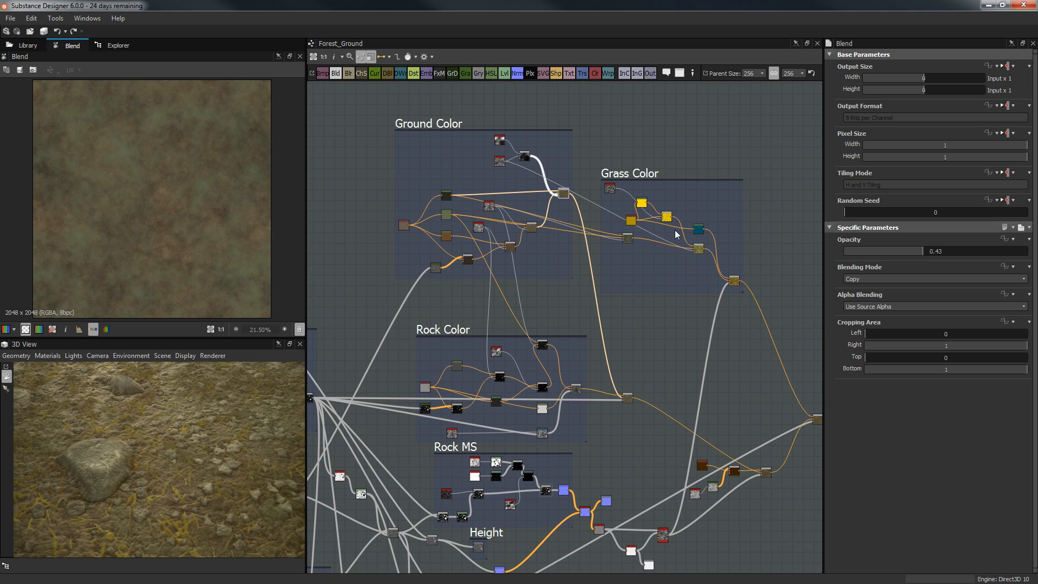
{"action": "middle_click_drag", "start_coordinate": [606, 412], "coordinate": [702, 239]}
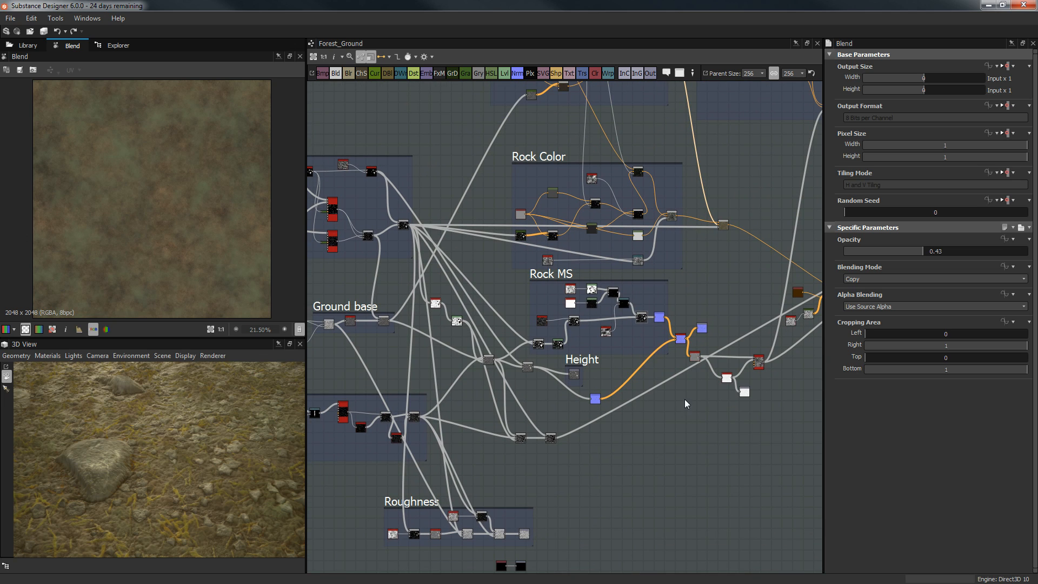
{"action": "middle_click_drag", "start_coordinate": [533, 456], "coordinate": [594, 447]}
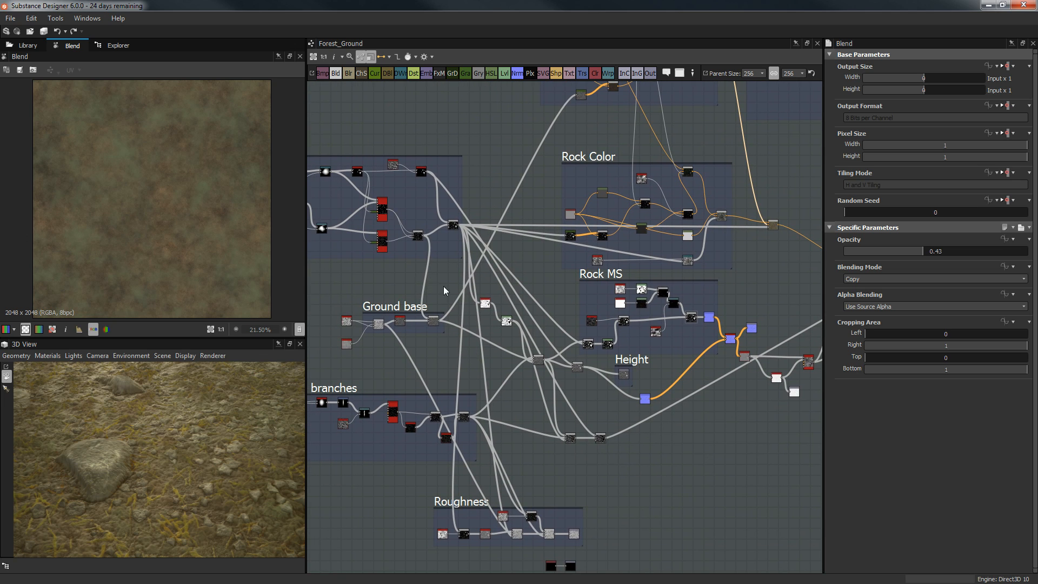
Step: Preview the last Blend in the small branches frame and the Divide Blend it feeds
{"action": "scroll", "coordinate": [502, 386], "scroll_direction": "up", "scroll_amount": 2}
{"action": "scroll", "coordinate": [555, 379], "scroll_direction": "up", "scroll_amount": 3}
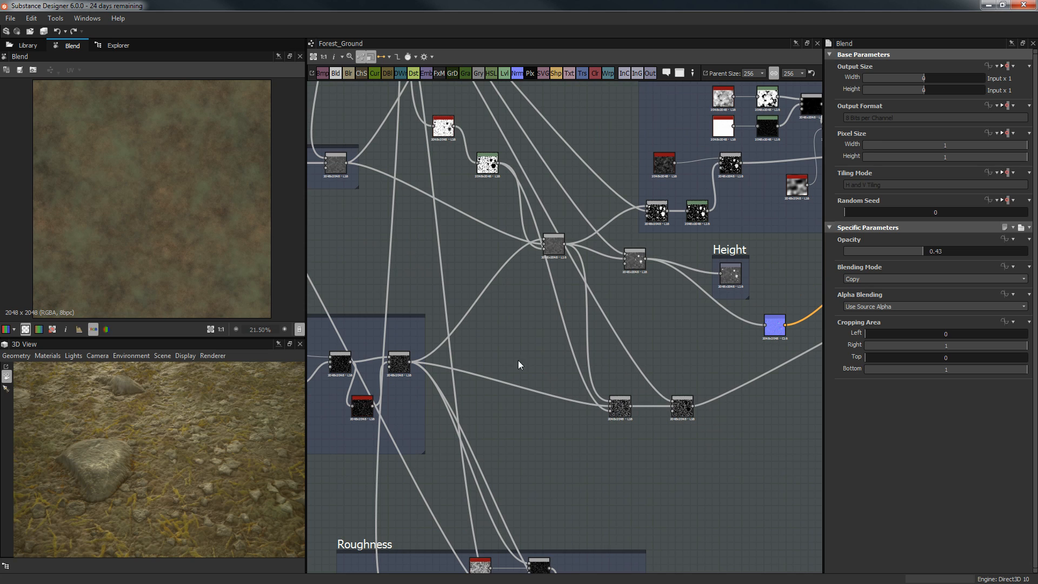
{"action": "double_click", "coordinate": [400, 364]}
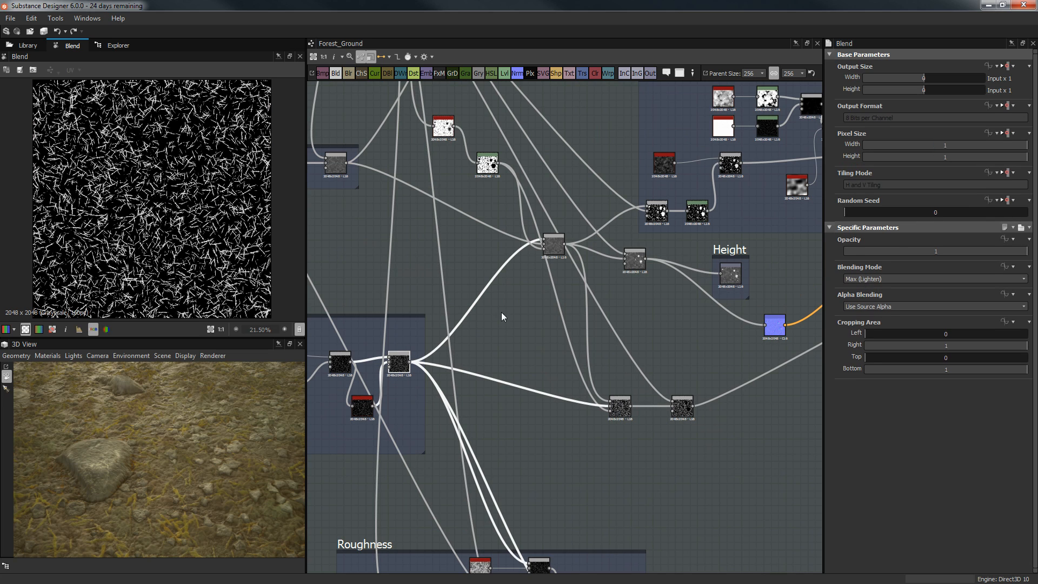
{"action": "double_click", "coordinate": [617, 405]}
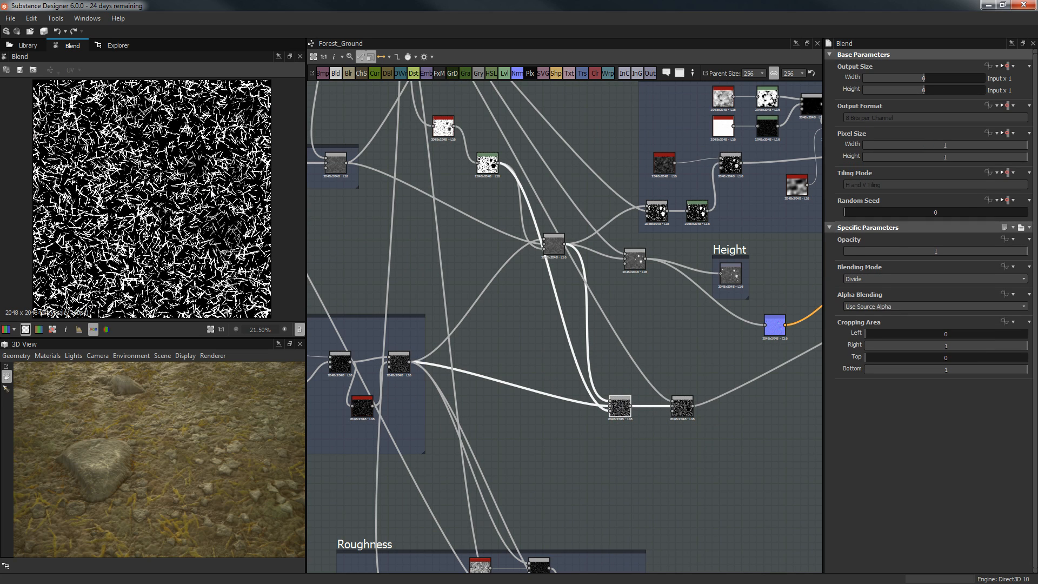
Step: Compare the small branches Blend with the Divide Blend by previewing them alternately
{"action": "scroll", "coordinate": [536, 257], "scroll_direction": "up", "scroll_amount": 2}
{"action": "middle_click_drag", "start_coordinate": [518, 305], "coordinate": [519, 322]}
{"action": "middle_click_drag", "start_coordinate": [361, 359], "coordinate": [421, 331]}
{"action": "double_click", "coordinate": [398, 397]}
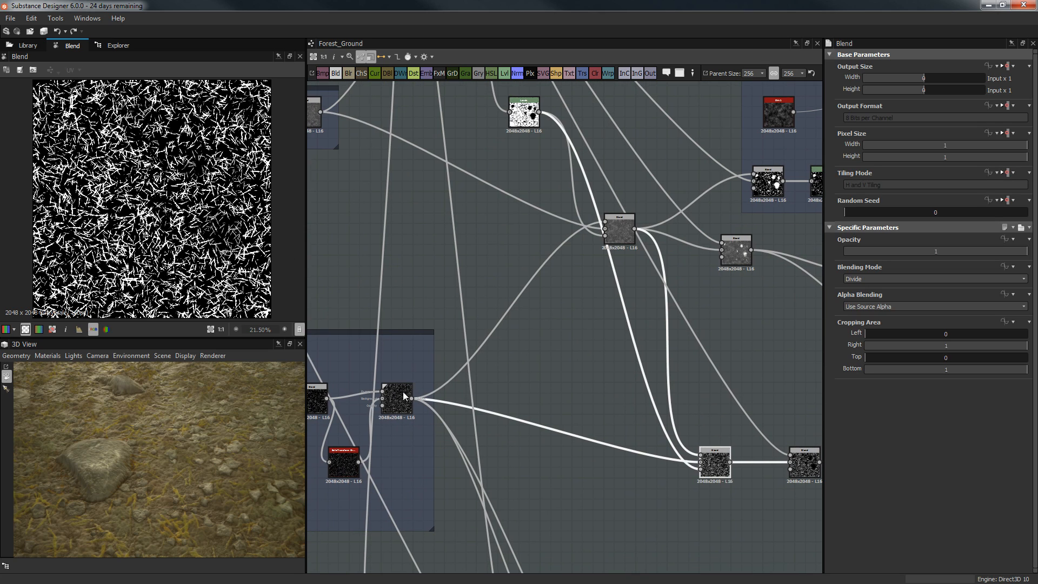
{"action": "double_click", "coordinate": [708, 460]}
{"action": "double_click", "coordinate": [402, 407]}
{"action": "left_click", "coordinate": [717, 456]}
{"action": "double_click", "coordinate": [717, 456]}
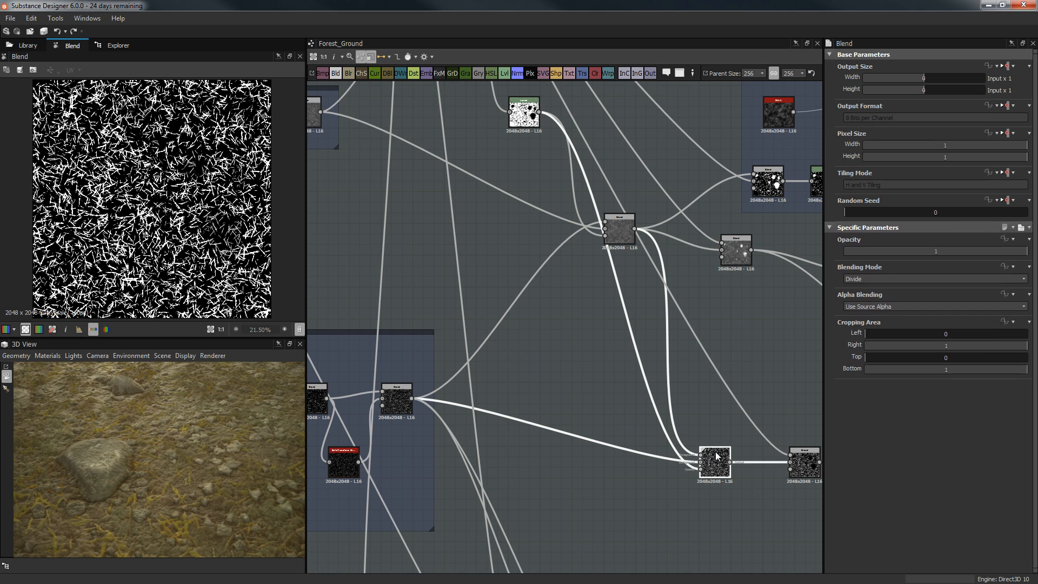
Step: Preview the Add (Linear Dodge) Blend that merges the ground base with the branches, and inspect its image up close
{"action": "double_click", "coordinate": [616, 226]}
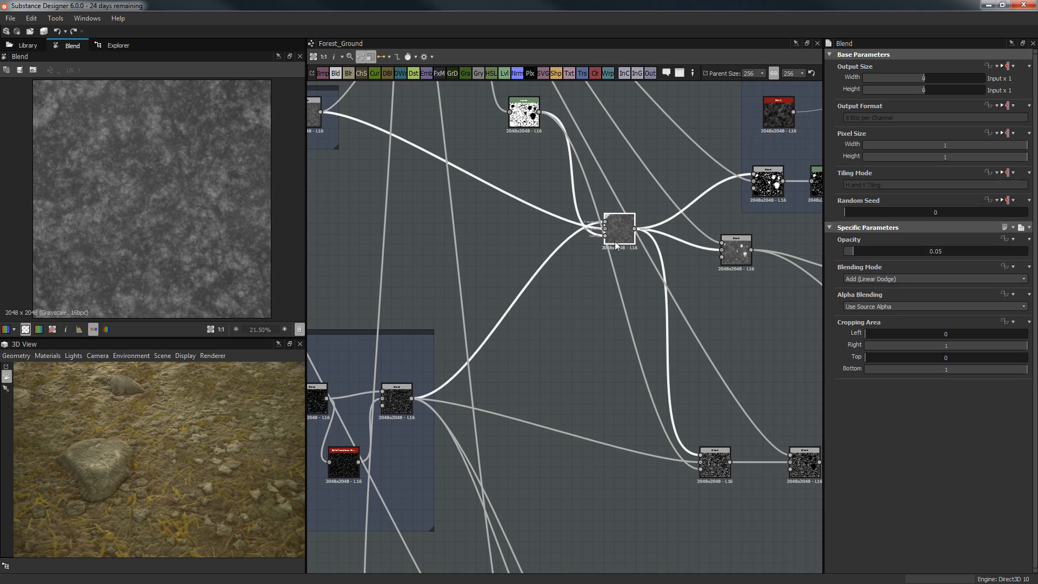
{"action": "scroll", "coordinate": [613, 262], "scroll_direction": "up", "scroll_amount": 1}
{"action": "scroll", "coordinate": [178, 194], "scroll_direction": "up", "scroll_amount": 2}
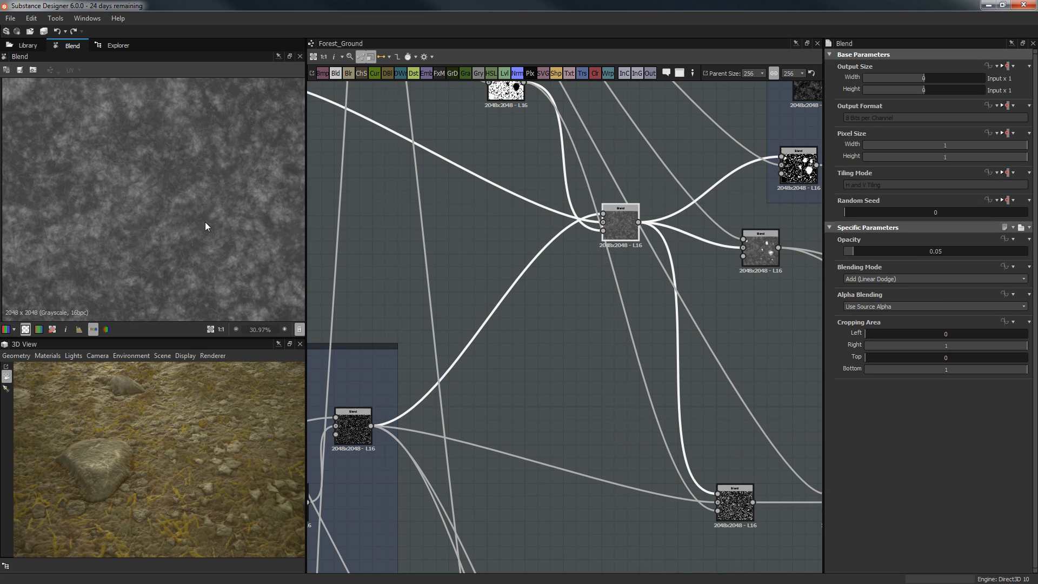
{"action": "scroll", "coordinate": [205, 222], "scroll_direction": "up", "scroll_amount": 5}
{"action": "scroll", "coordinate": [624, 262], "scroll_direction": "down", "scroll_amount": 1}
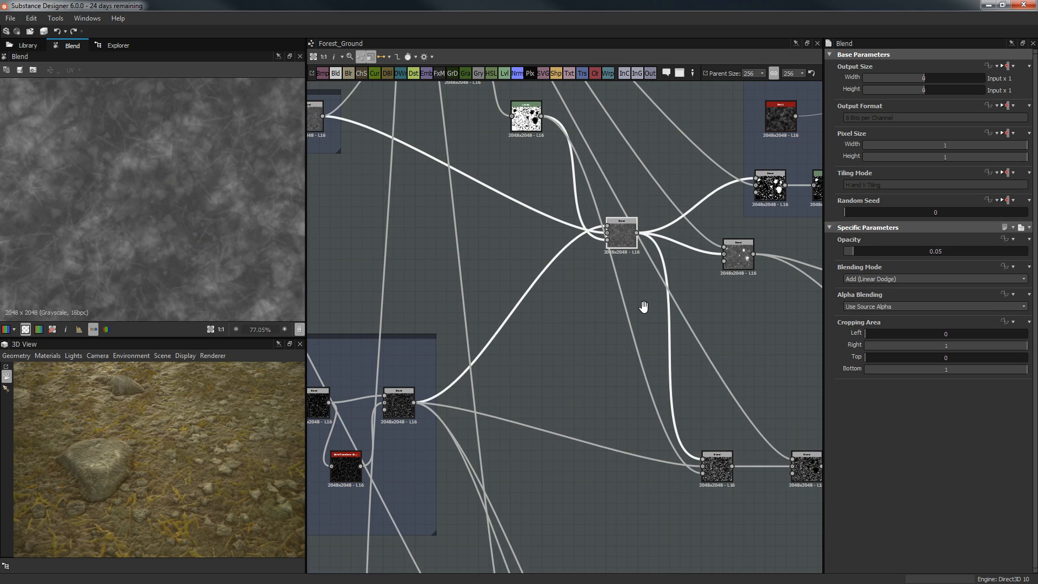
Step: Preview the Divide Blend up close and the Levels rock mask that feeds it, showing the mask more fully
{"action": "middle_click_drag", "start_coordinate": [644, 307], "coordinate": [643, 237]}
{"action": "double_click", "coordinate": [718, 394]}
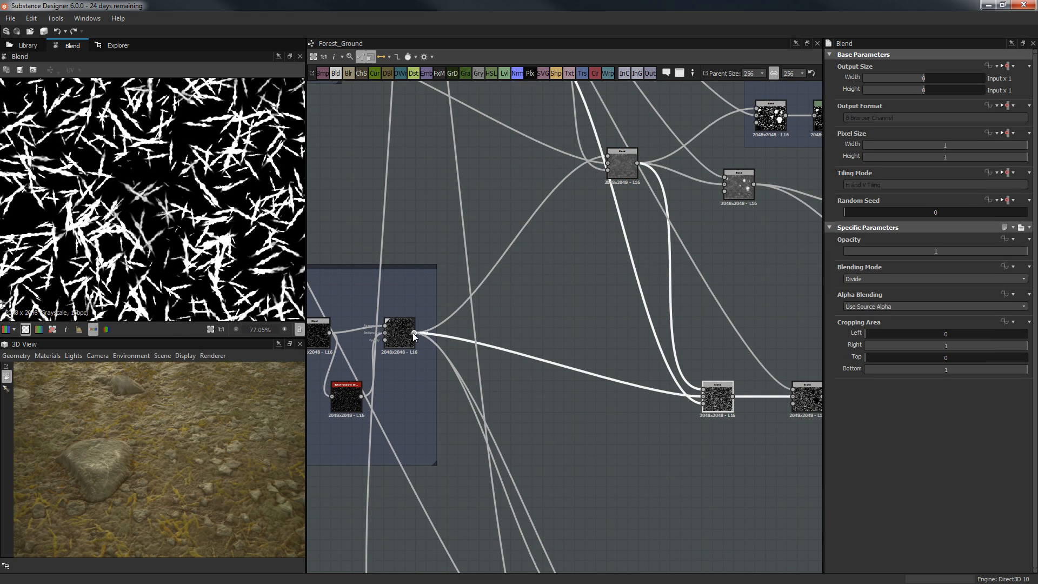
{"action": "scroll", "coordinate": [717, 392], "scroll_direction": "down", "scroll_amount": 4}
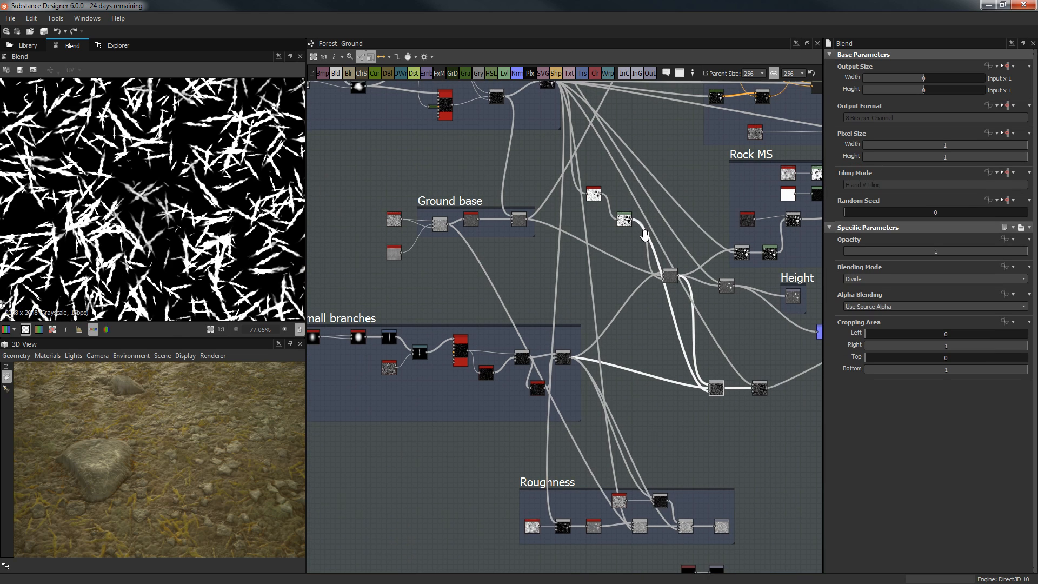
{"action": "scroll", "coordinate": [642, 246], "scroll_direction": "up", "scroll_amount": 3}
{"action": "double_click", "coordinate": [607, 250]}
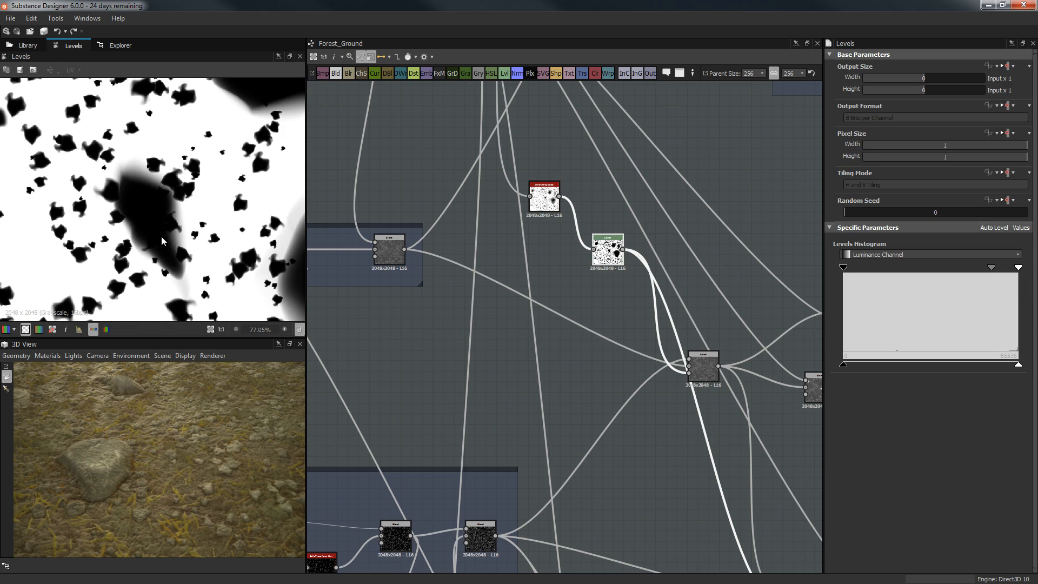
{"action": "scroll", "coordinate": [163, 241], "scroll_direction": "down", "scroll_amount": 5}
Step: Preview the Divide Blend again and check its whole branch mask in the 2D view
{"action": "middle_click_drag", "start_coordinate": [801, 574], "coordinate": [693, 427]}
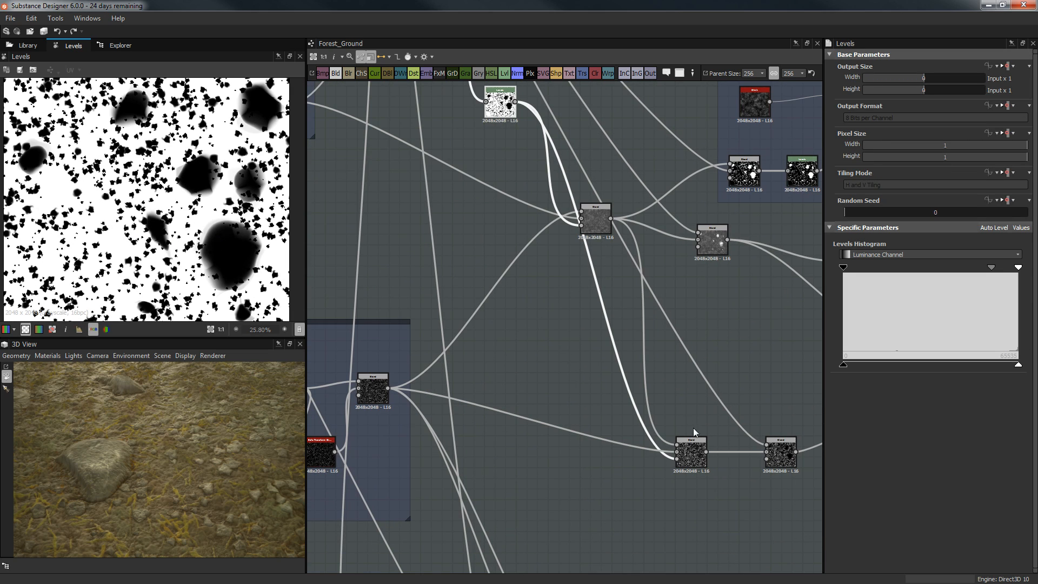
{"action": "double_click", "coordinate": [691, 453]}
{"action": "scroll", "coordinate": [225, 252], "scroll_direction": "down", "scroll_amount": 4}
{"action": "scroll", "coordinate": [226, 253], "scroll_direction": "up", "scroll_amount": 5}
{"action": "scroll", "coordinate": [225, 253], "scroll_direction": "down", "scroll_amount": 2}
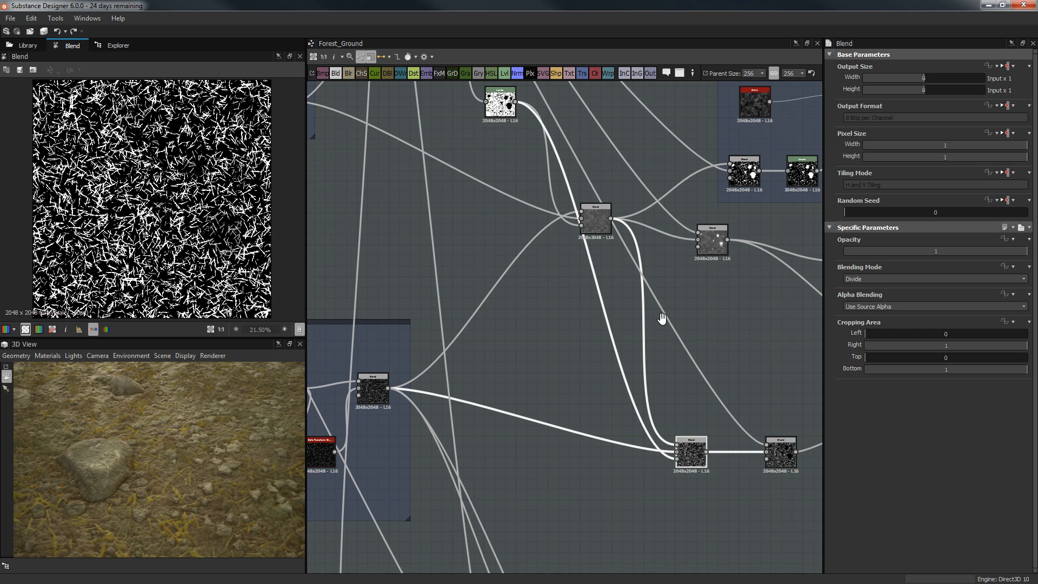
Step: Move the Subtract Blend slightly up and preview it, tracing its input link back to the rock Blend
{"action": "middle_click_drag", "start_coordinate": [663, 320], "coordinate": [569, 343]}
{"action": "left_click_drag", "start_coordinate": [670, 470], "coordinate": [676, 439]}
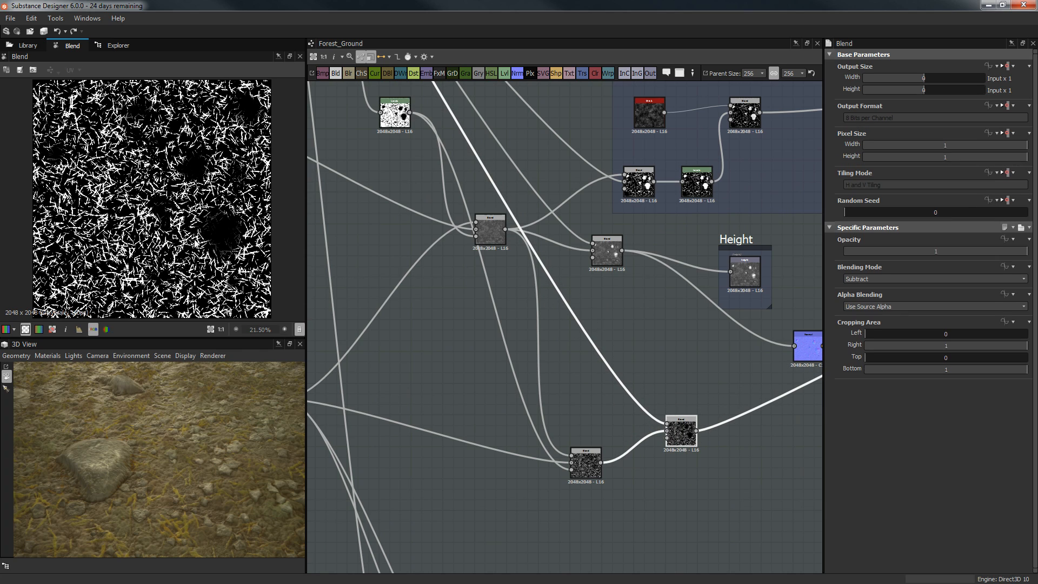
{"action": "middle_click_drag", "start_coordinate": [509, 312], "coordinate": [599, 395]}
{"action": "scroll", "coordinate": [596, 410], "scroll_direction": "down", "scroll_amount": 3}
{"action": "left_click", "coordinate": [388, 128]}
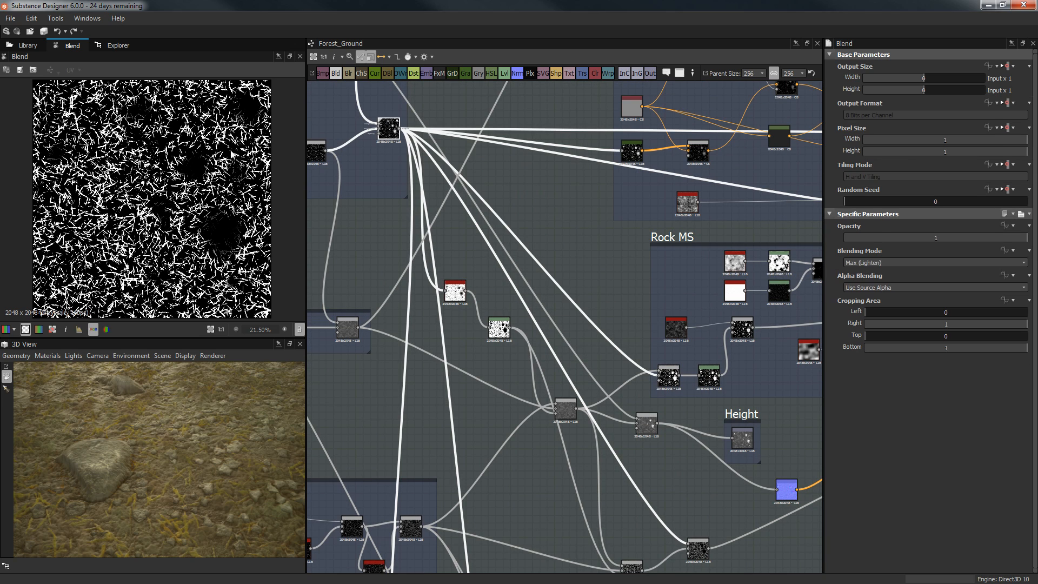
{"action": "middle_click_drag", "start_coordinate": [671, 541], "coordinate": [545, 360]}
{"action": "left_click", "coordinate": [562, 373]}
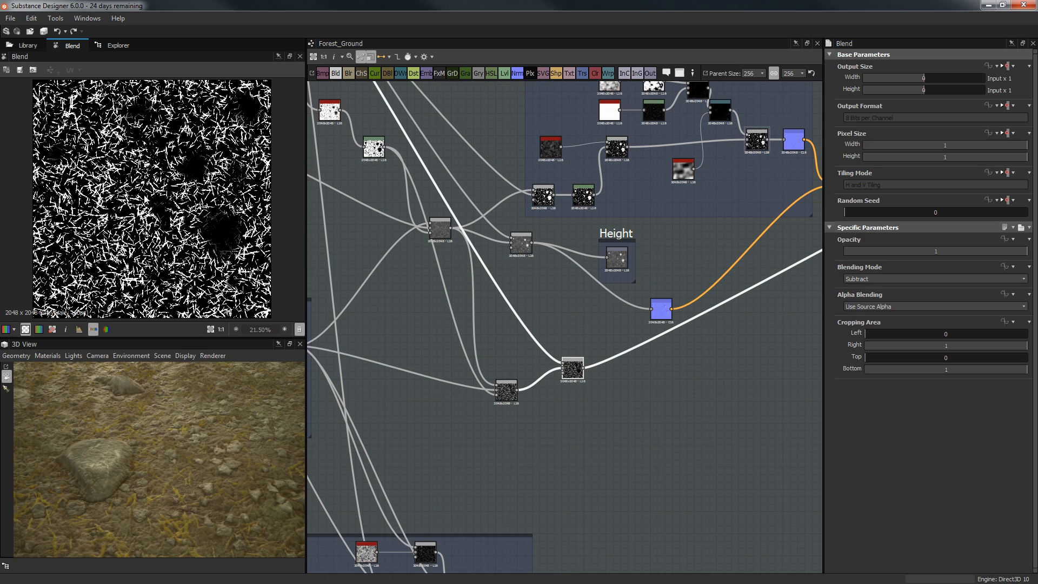
Step: Inspect the Subtract Blend's branch mask up close around the areas cut out by the large rocks
{"action": "middle_click_drag", "start_coordinate": [435, 343], "coordinate": [606, 252]}
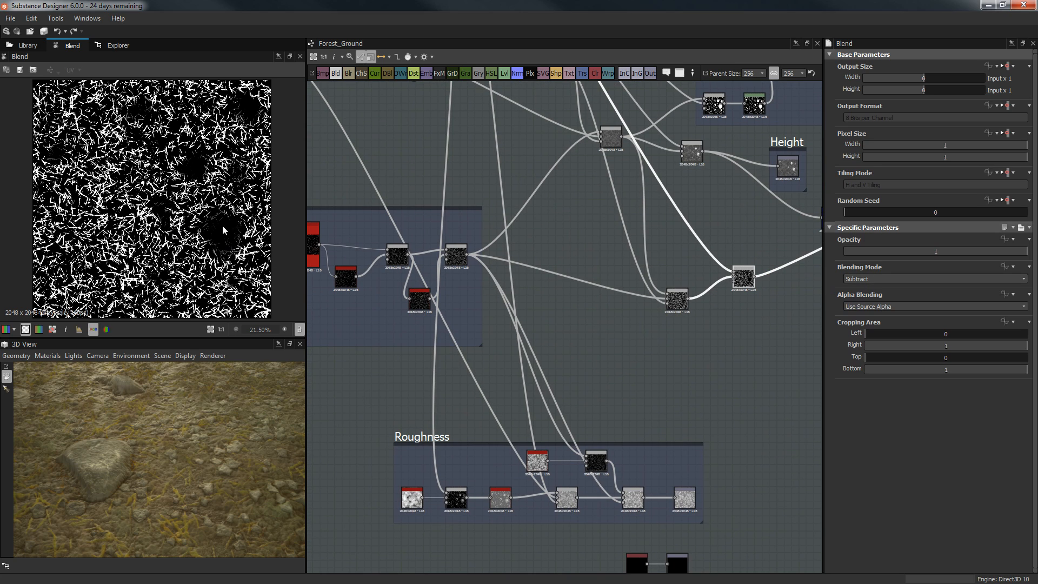
{"action": "scroll", "coordinate": [155, 283], "scroll_direction": "up", "scroll_amount": 2}
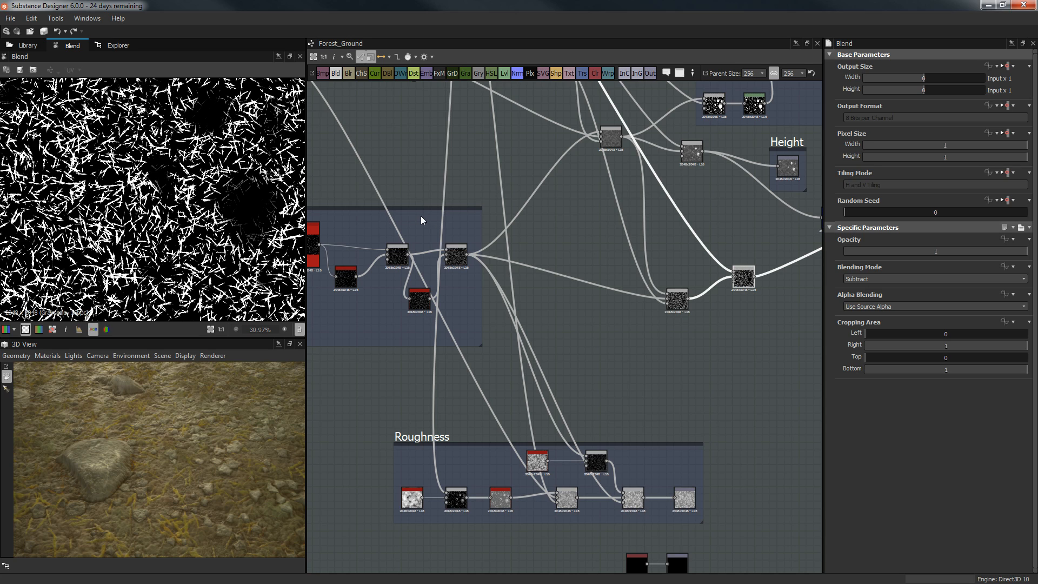
{"action": "scroll", "coordinate": [206, 183], "scroll_direction": "up", "scroll_amount": 1}
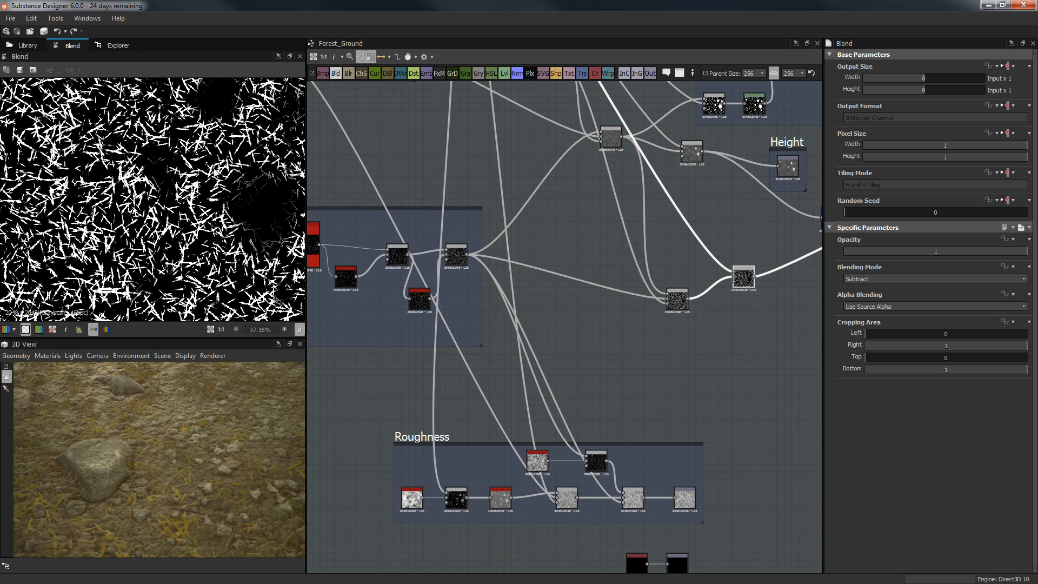
{"action": "middle_click_drag", "start_coordinate": [280, 212], "coordinate": [183, 203]}
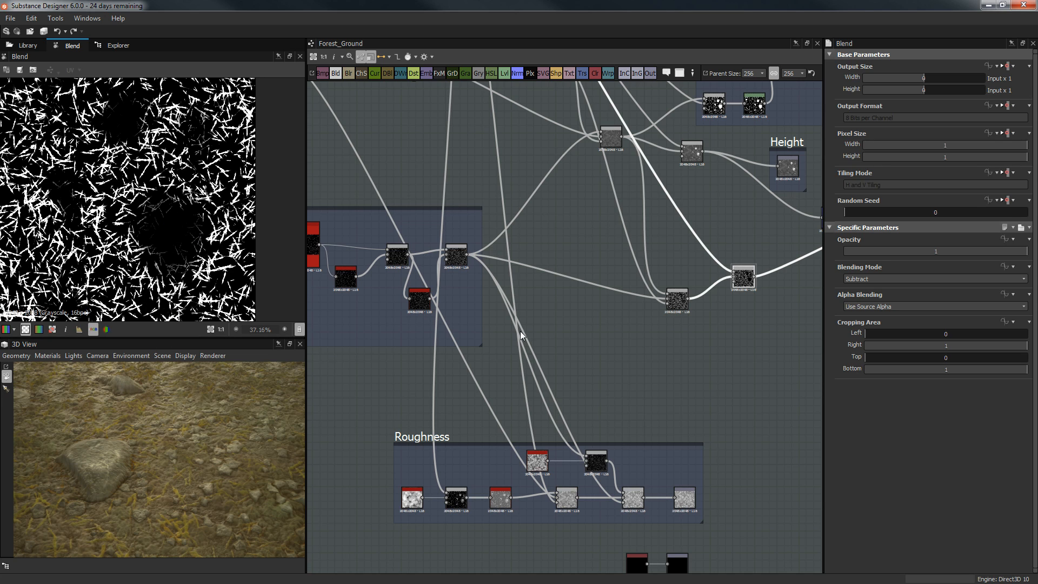
Step: Follow the Subtract Blend's output to the Max (Lighten) color Blend it masks, and preview the combined color image
{"action": "scroll", "coordinate": [562, 327], "scroll_direction": "down", "scroll_amount": 2}
{"action": "middle_click_drag", "start_coordinate": [696, 319], "coordinate": [389, 343]}
{"action": "middle_click_drag", "start_coordinate": [484, 365], "coordinate": [321, 563]}
{"action": "middle_click_drag", "start_coordinate": [748, 276], "coordinate": [685, 347]}
{"action": "mouse_move", "coordinate": [611, 359]}
{"action": "middle_mouse_down"}
{"action": "mouse_move", "coordinate": [630, 329]}
{"action": "mouse_move", "coordinate": [810, 202]}
{"action": "middle_mouse_up"}
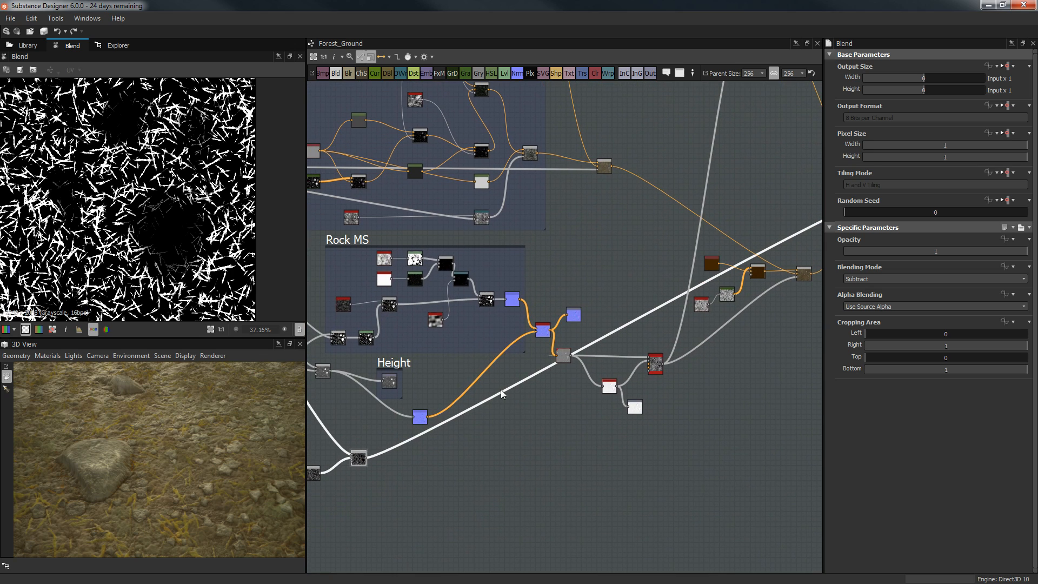
{"action": "middle_click_drag", "start_coordinate": [561, 374], "coordinate": [441, 478]}
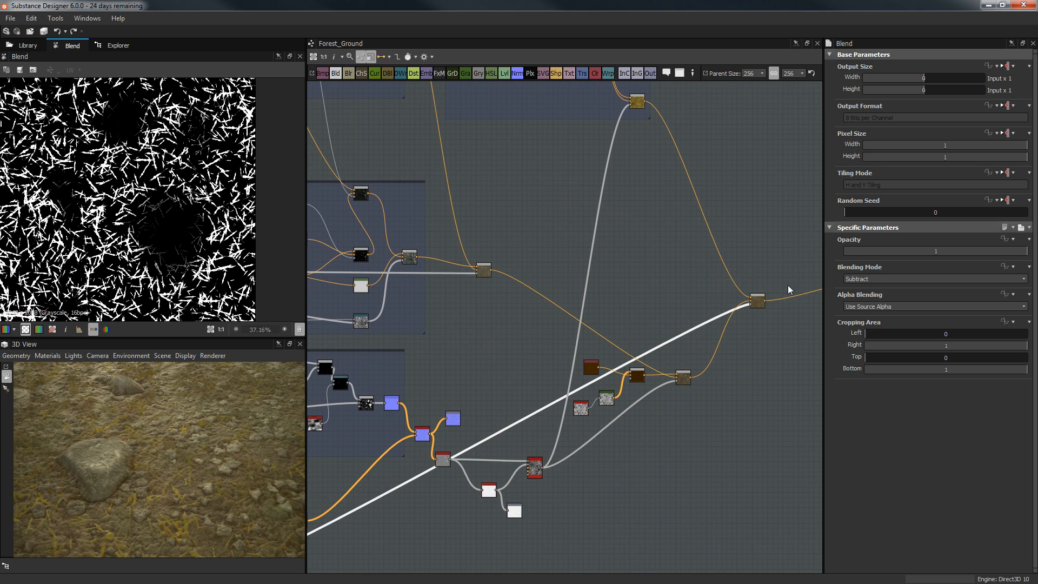
{"action": "double_click", "coordinate": [760, 300]}
{"action": "scroll", "coordinate": [146, 224], "scroll_direction": "up", "scroll_amount": 1}
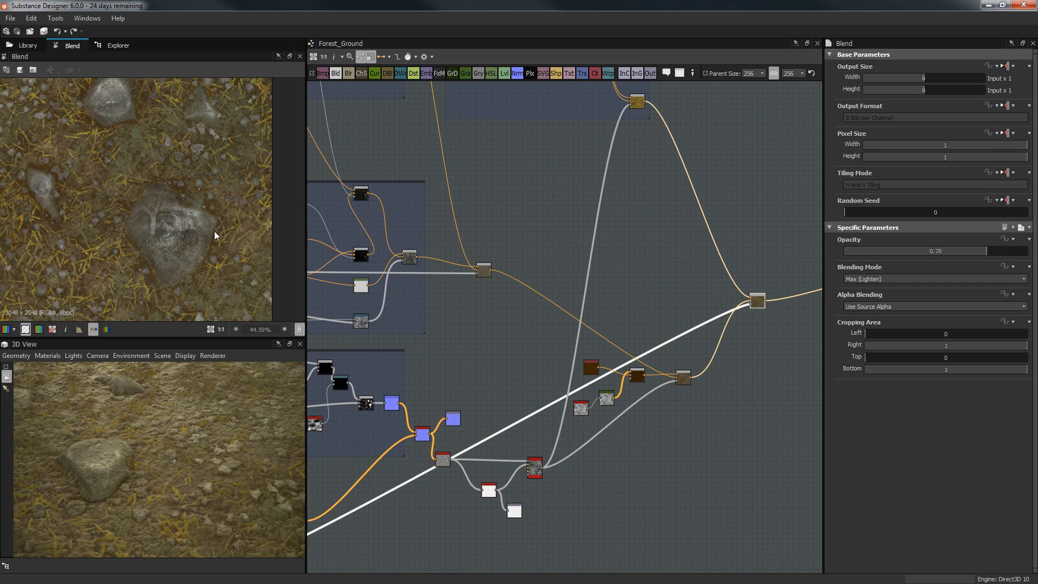
{"action": "scroll", "coordinate": [193, 231], "scroll_direction": "down", "scroll_amount": 2}
Step: Preview the dark green Copy Blend at the start of the Grass Color frame
{"action": "middle_click_drag", "start_coordinate": [527, 140], "coordinate": [671, 330]}
{"action": "scroll", "coordinate": [641, 304], "scroll_direction": "up", "scroll_amount": 1}
{"action": "middle_click_drag", "start_coordinate": [628, 302], "coordinate": [484, 365]}
{"action": "scroll", "coordinate": [648, 306], "scroll_direction": "up", "scroll_amount": 1}
{"action": "scroll", "coordinate": [582, 322], "scroll_direction": "up", "scroll_amount": 1}
{"action": "double_click", "coordinate": [495, 295]}
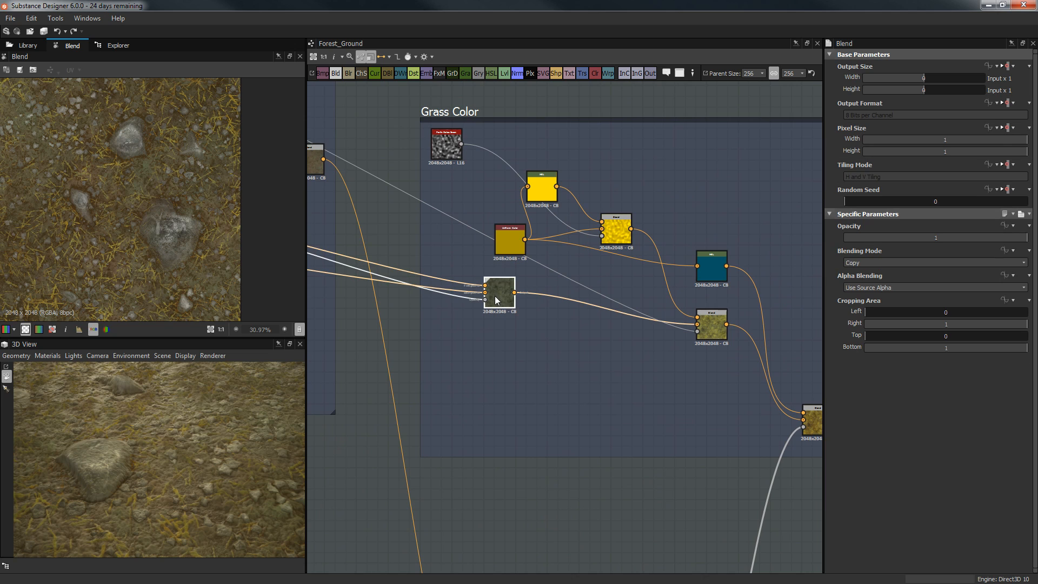
Step: Trace the dark green Blend's input links back to the Ground Color frame and nudge the Clouds 3 node slightly down
{"action": "scroll", "coordinate": [614, 371], "scroll_direction": "down", "scroll_amount": 1}
{"action": "middle_click_drag", "start_coordinate": [614, 371], "coordinate": [641, 338]}
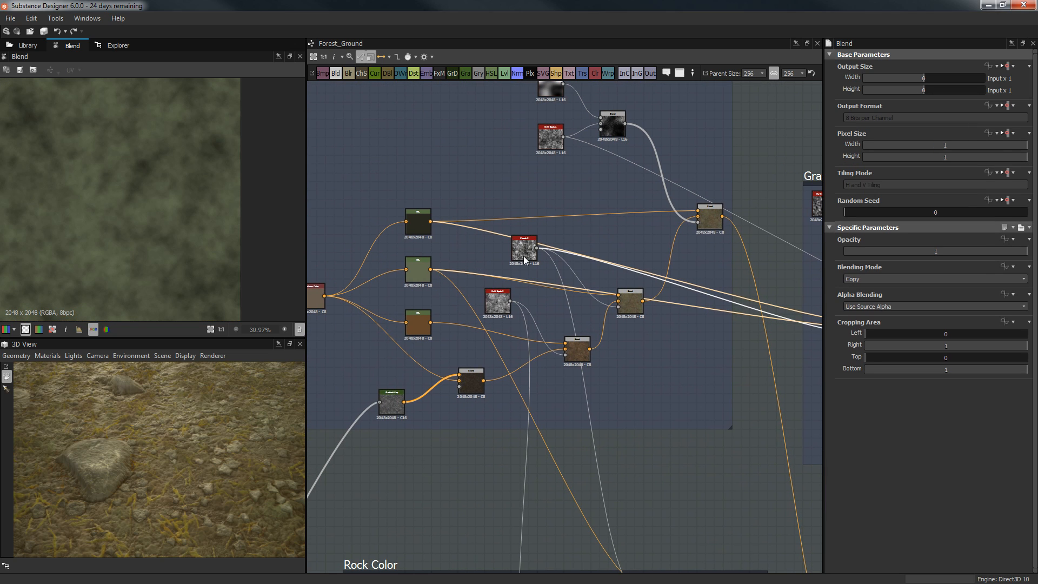
{"action": "left_click_drag", "start_coordinate": [525, 256], "coordinate": [524, 265]}
{"action": "middle_click_drag", "start_coordinate": [467, 291], "coordinate": [327, 292]}
{"action": "left_click", "coordinate": [725, 324]}
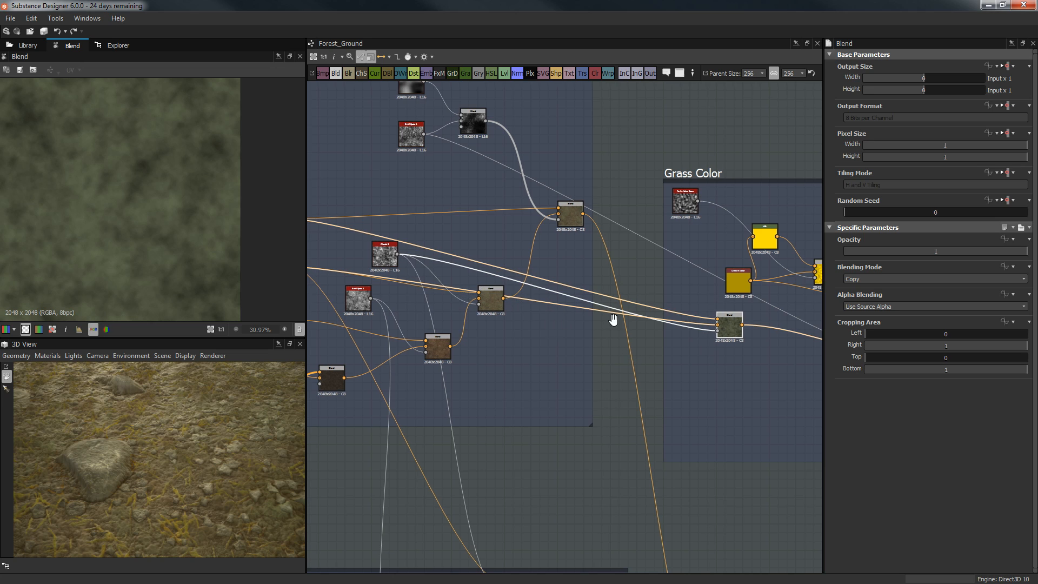
Step: Preview the green HSL node in the Ground Color frame that feeds the dark green Blend
{"action": "middle_click_drag", "start_coordinate": [506, 311], "coordinate": [737, 283]}
{"action": "left_click", "coordinate": [513, 241]}
{"action": "double_click", "coordinate": [514, 241]}
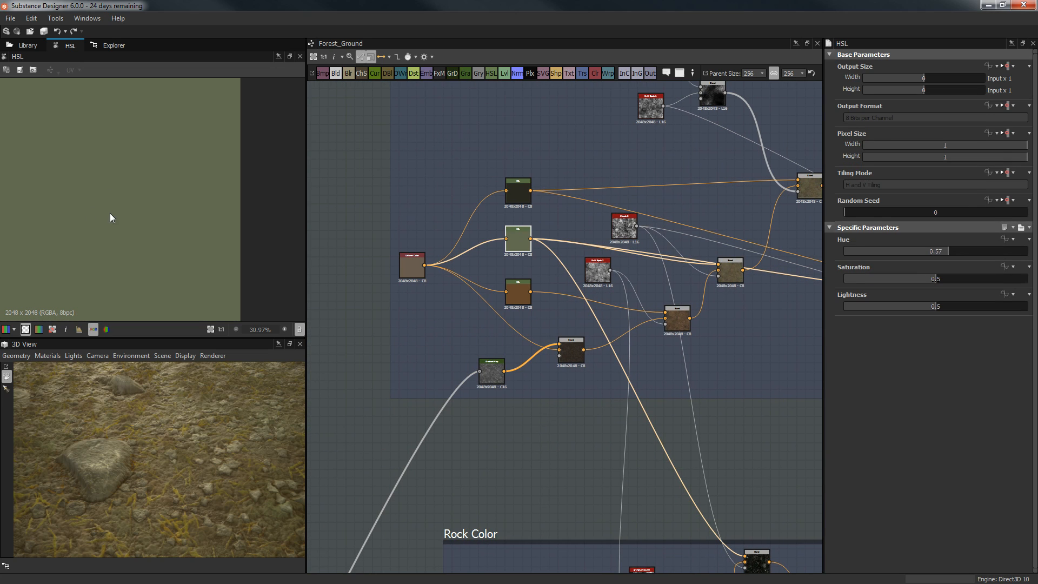
Step: Preview the dark green Grass Color Blend again and retrace its links to the HSL and Clouds 3 nodes
{"action": "middle_click_drag", "start_coordinate": [401, 246], "coordinate": [93, 245]}
{"action": "double_click", "coordinate": [663, 295]}
{"action": "middle_click_drag", "start_coordinate": [526, 248], "coordinate": [627, 264]}
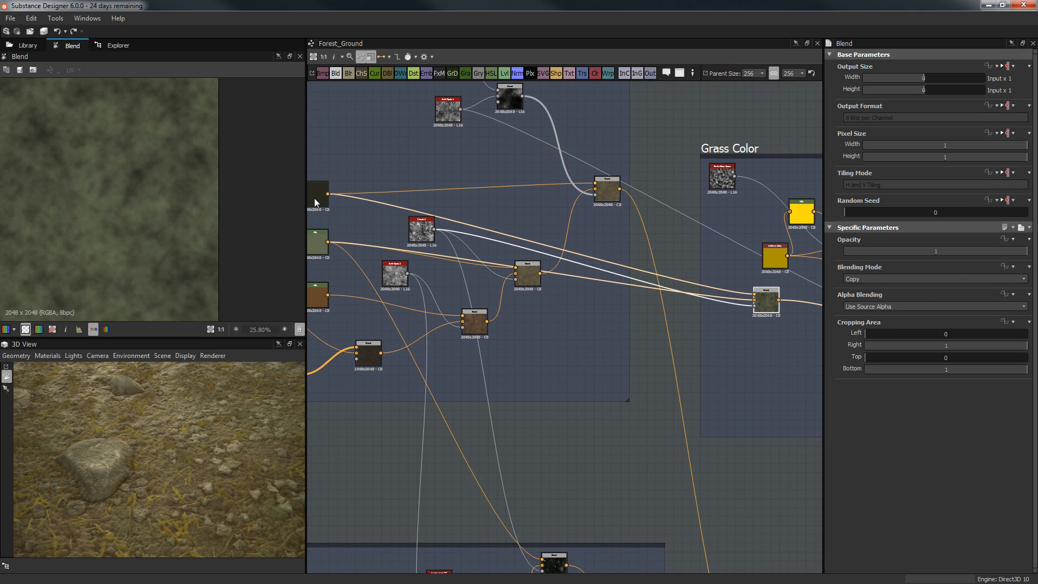
{"action": "scroll", "coordinate": [733, 320], "scroll_direction": "up", "scroll_amount": 1}
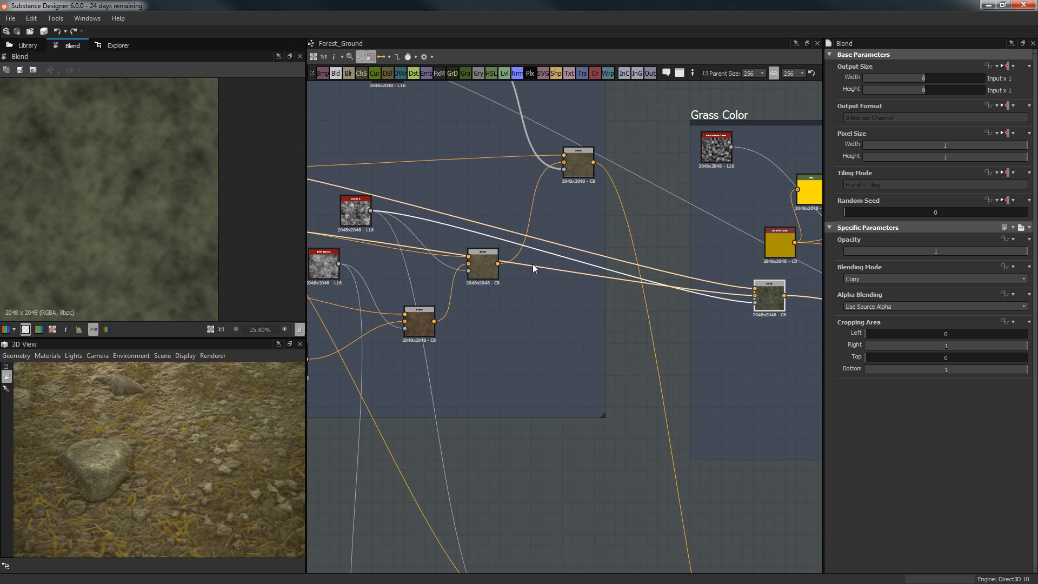
Step: Preview the Clouds 3 mask in the Ground Color frame and the dark green Grass Color Blend it feeds
{"action": "double_click", "coordinate": [355, 211]}
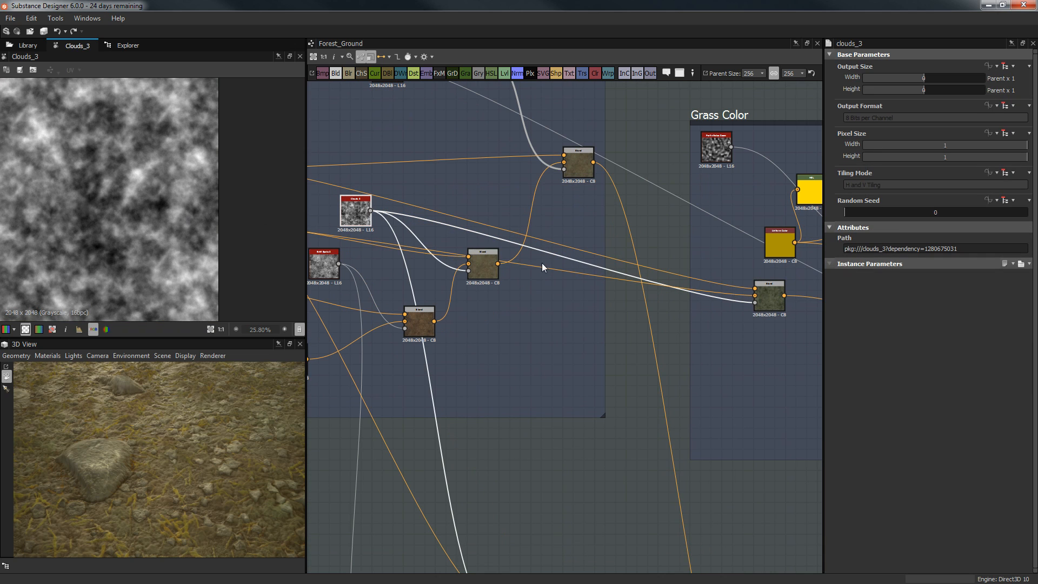
{"action": "scroll", "coordinate": [533, 266], "scroll_direction": "up", "scroll_amount": 2}
{"action": "middle_click_drag", "start_coordinate": [693, 320], "coordinate": [736, 332]}
{"action": "scroll", "coordinate": [638, 341], "scroll_direction": "down", "scroll_amount": 3}
{"action": "scroll", "coordinate": [660, 336], "scroll_direction": "up", "scroll_amount": 2}
{"action": "middle_click_drag", "start_coordinate": [660, 335], "coordinate": [487, 349]}
{"action": "double_click", "coordinate": [574, 339]}
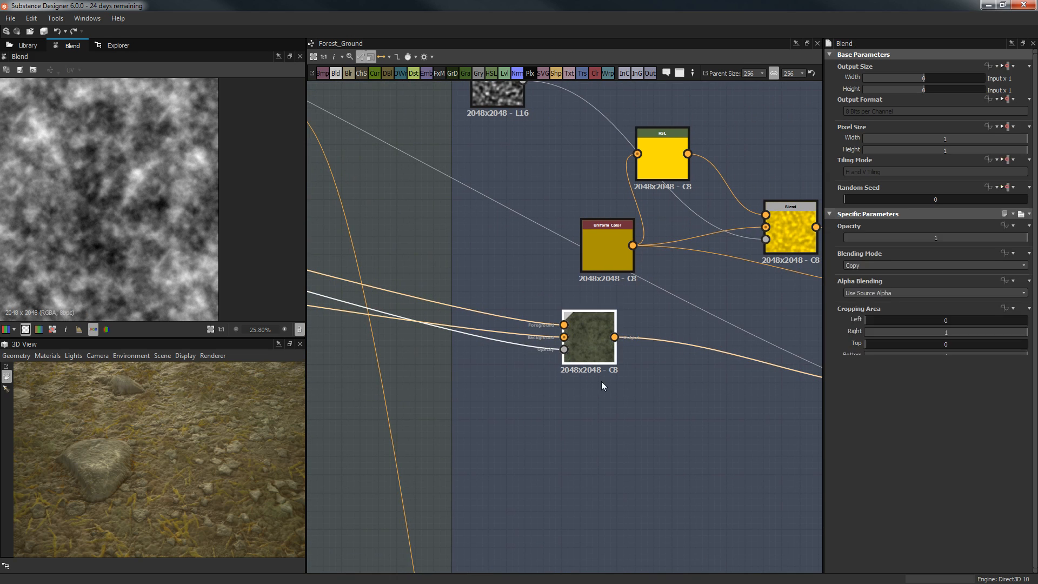
{"action": "scroll", "coordinate": [670, 406], "scroll_direction": "down", "scroll_amount": 2}
{"action": "middle_click_drag", "start_coordinate": [676, 408], "coordinate": [541, 383]}
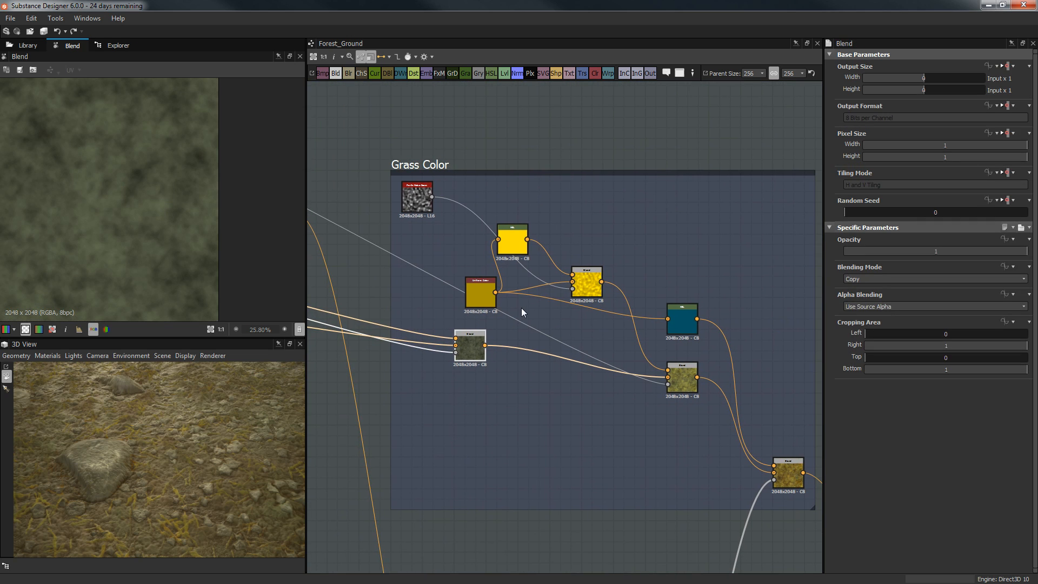
Step: Preview the Grass Color frame's Uniform Color, bright yellow HSL, yellow Add (Linear Dodge) Blend and Perlin Noise Zoom nodes
{"action": "middle_click_drag", "start_coordinate": [521, 307], "coordinate": [543, 321]}
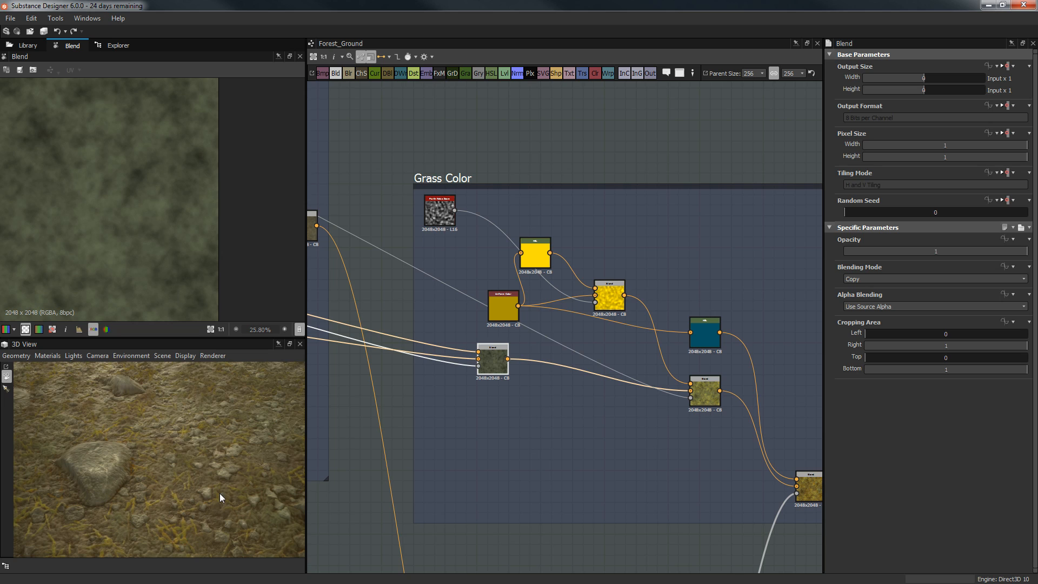
{"action": "left_click_drag", "start_coordinate": [219, 496], "coordinate": [223, 496]}
{"action": "scroll", "coordinate": [543, 372], "scroll_direction": "up", "scroll_amount": 3}
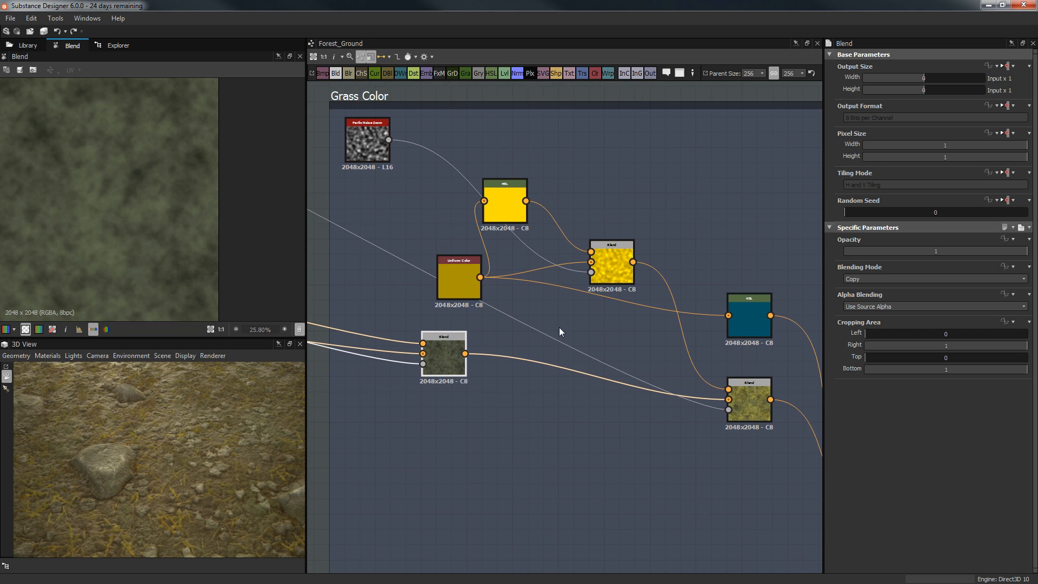
{"action": "double_click", "coordinate": [465, 256]}
{"action": "double_click", "coordinate": [508, 199]}
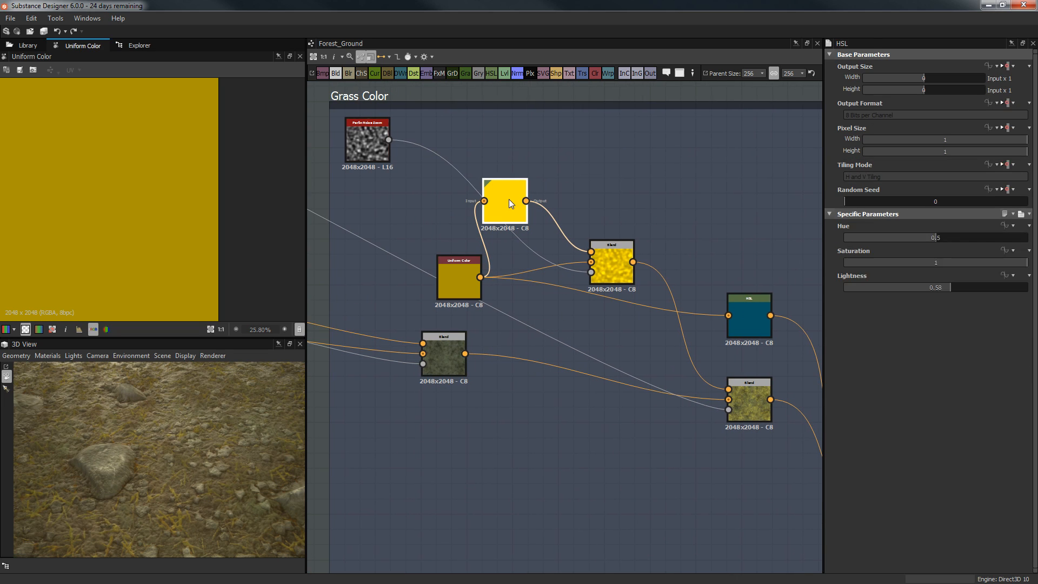
{"action": "double_click", "coordinate": [449, 274]}
{"action": "double_click", "coordinate": [606, 264]}
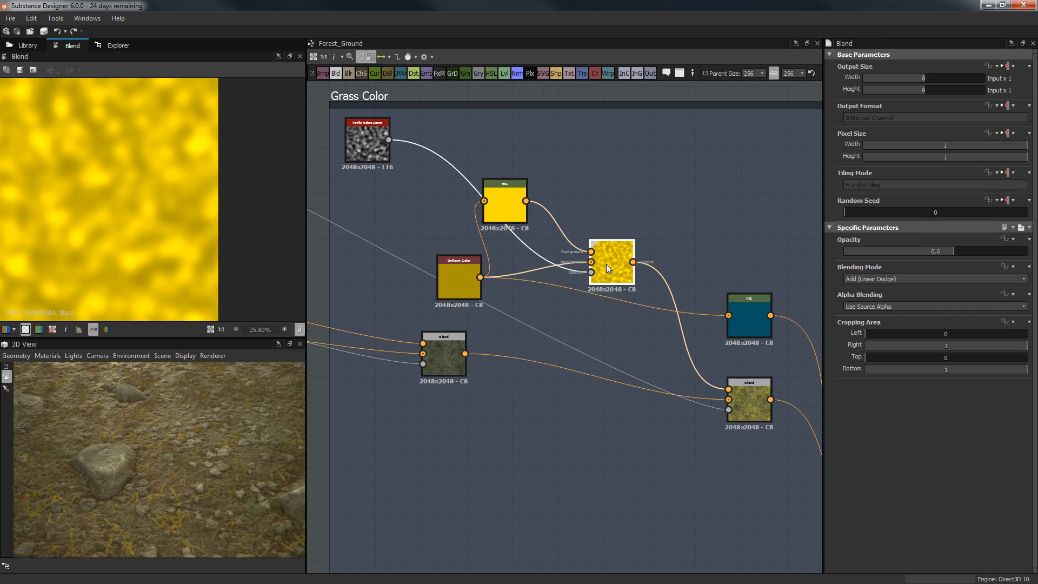
{"action": "double_click", "coordinate": [360, 138]}
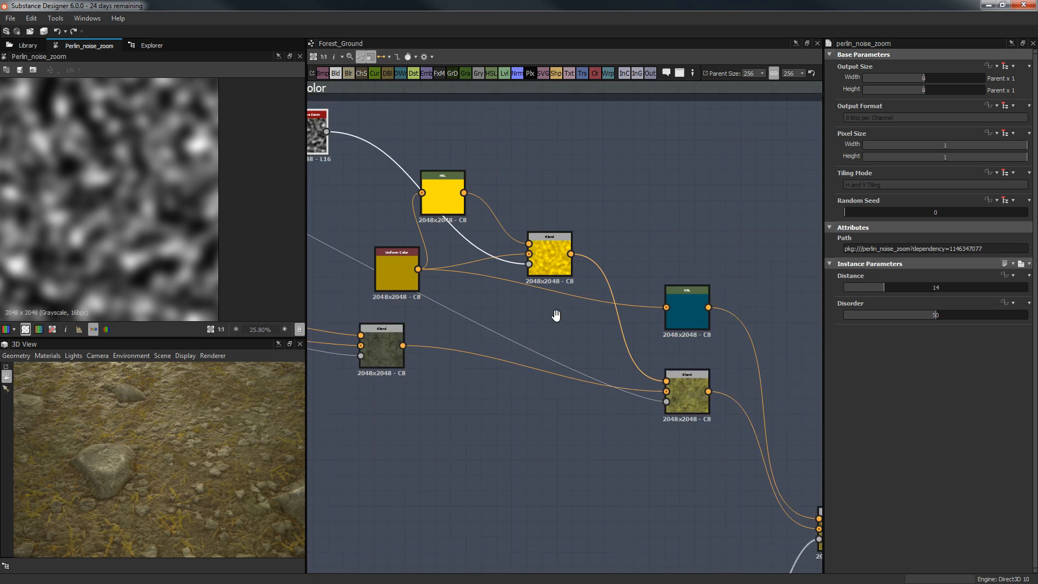
Step: Preview the olive Add (Linear Dodge) Blend that merges yellow with dark green and inspect its color variation up close
{"action": "double_click", "coordinate": [623, 301]}
{"action": "double_click", "coordinate": [624, 365]}
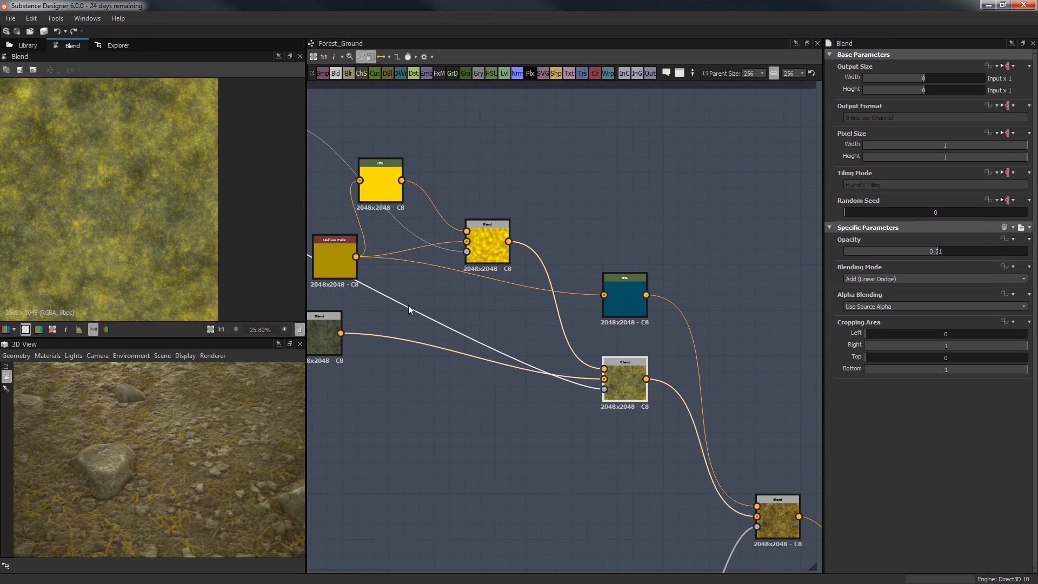
{"action": "middle_click_drag", "start_coordinate": [626, 371], "coordinate": [669, 359]}
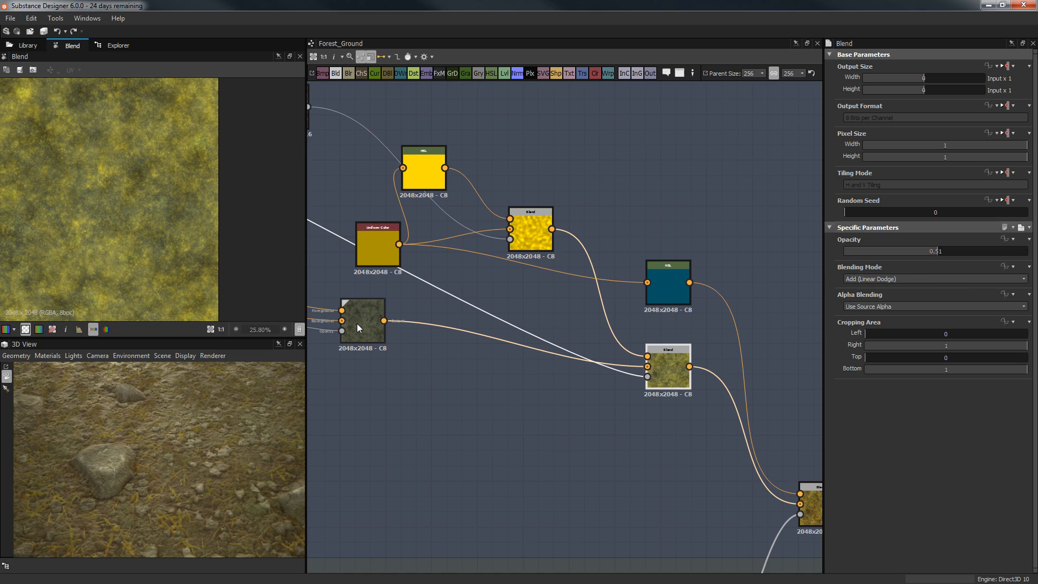
{"action": "scroll", "coordinate": [131, 168], "scroll_direction": "up", "scroll_amount": 3}
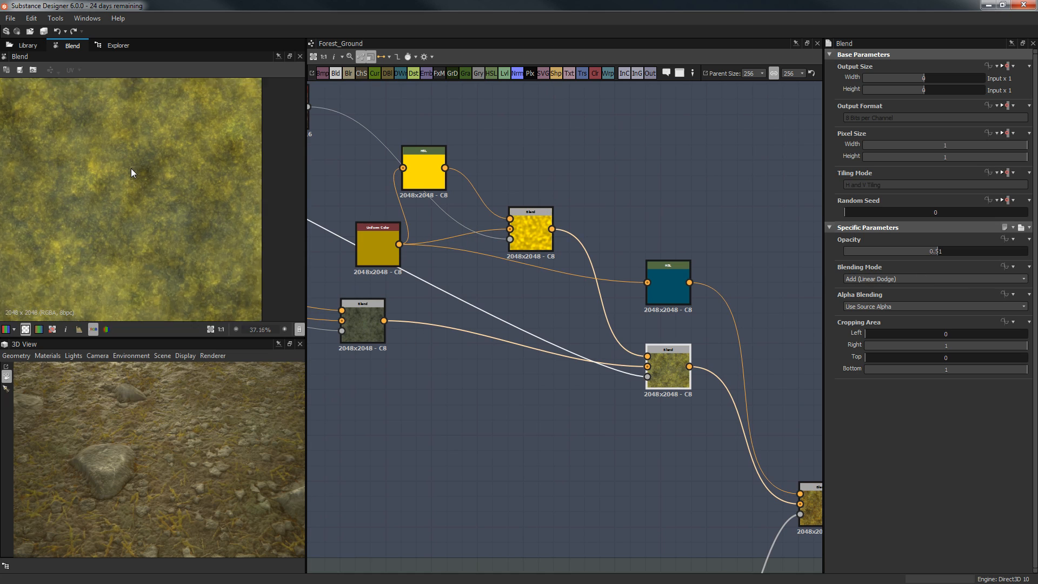
{"action": "scroll", "coordinate": [111, 155], "scroll_direction": "up", "scroll_amount": 2}
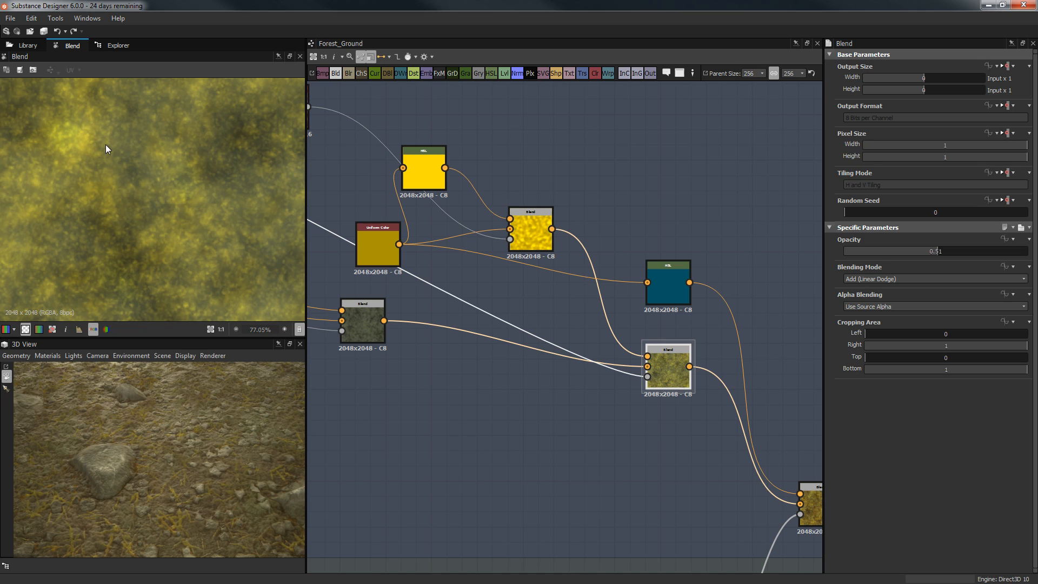
{"action": "middle_click_drag", "start_coordinate": [611, 345], "coordinate": [413, 220]}
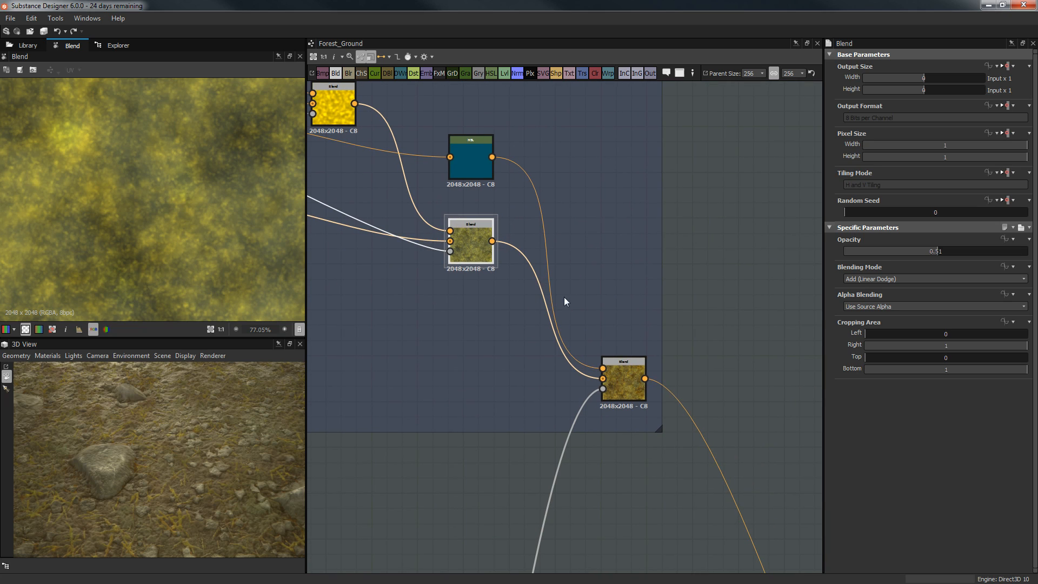
Step: Preview the blue HSL node in the Grass Color frame and nudge it slightly up and to the right
{"action": "double_click", "coordinate": [468, 155]}
{"action": "left_click_drag", "start_coordinate": [475, 156], "coordinate": [481, 151]}
{"action": "middle_click_drag", "start_coordinate": [442, 178], "coordinate": [502, 238]}
{"action": "scroll", "coordinate": [564, 245], "scroll_direction": "down", "scroll_amount": 1}
{"action": "scroll", "coordinate": [147, 185], "scroll_direction": "down", "scroll_amount": 3}
{"action": "scroll", "coordinate": [146, 197], "scroll_direction": "down", "scroll_amount": 3}
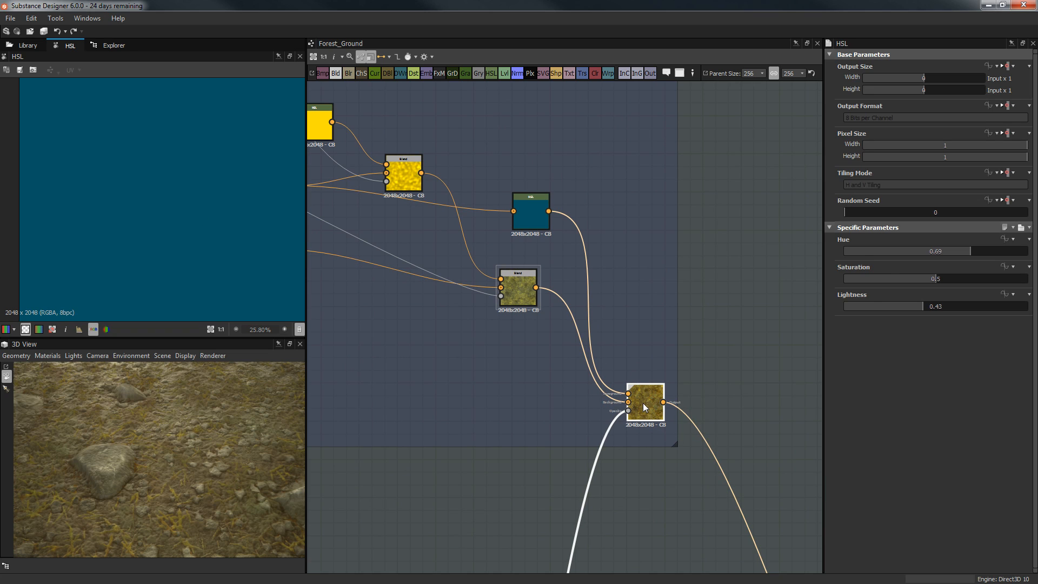
Step: Move the Subtract Blend at the end of the Grass Color frame slightly up and compare its preview with the olive Blend
{"action": "double_click", "coordinate": [644, 403]}
{"action": "left_click_drag", "start_coordinate": [646, 388], "coordinate": [640, 355]}
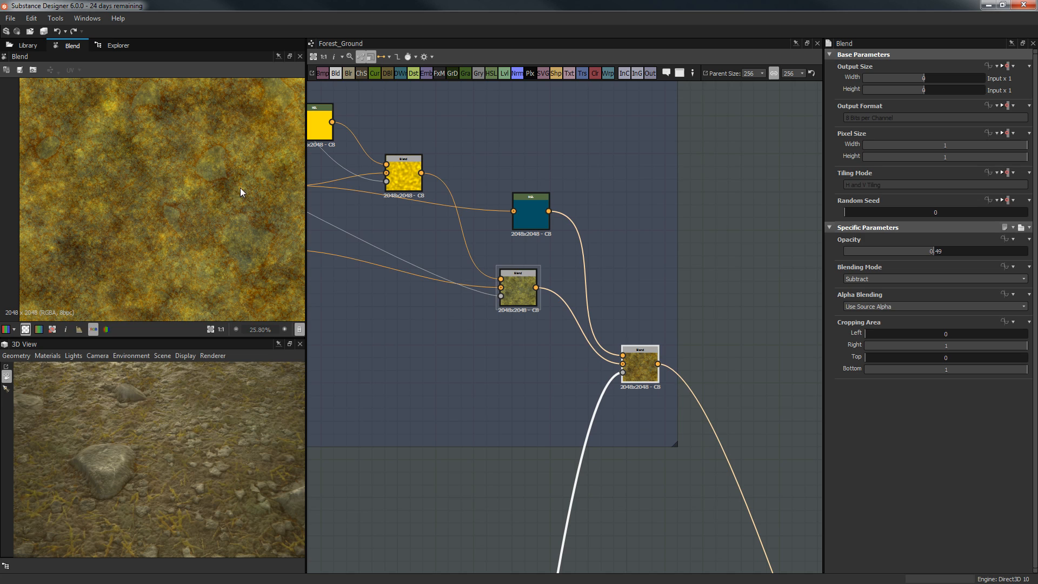
{"action": "double_click", "coordinate": [517, 292]}
{"action": "double_click", "coordinate": [643, 371]}
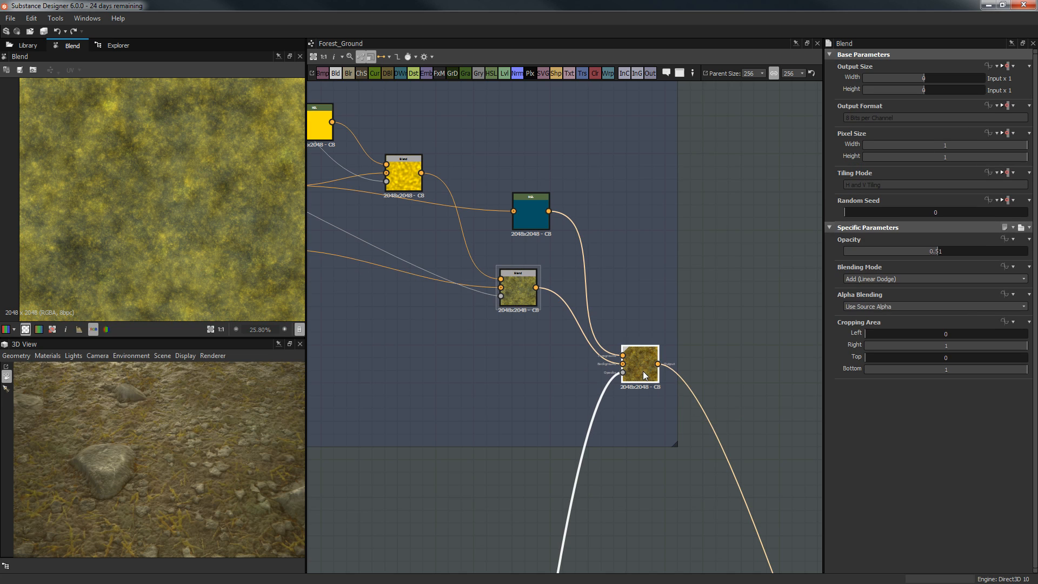
Step: Inspect the Subtract Blend's texture up close around the stone shape and the orange crevices
{"action": "scroll", "coordinate": [220, 177], "scroll_direction": "up", "scroll_amount": 8}
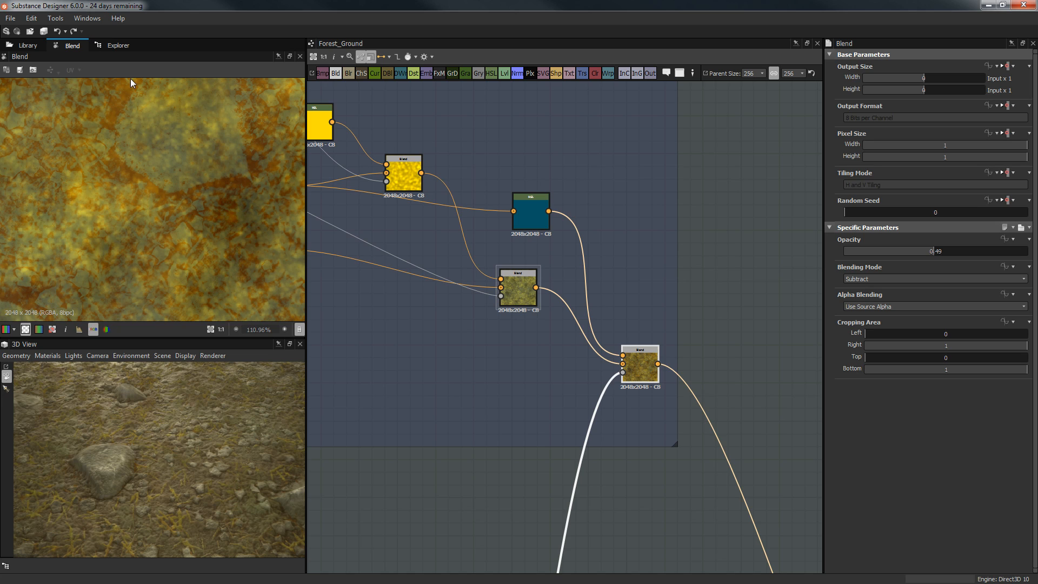
{"action": "middle_click_drag", "start_coordinate": [120, 114], "coordinate": [135, 143]}
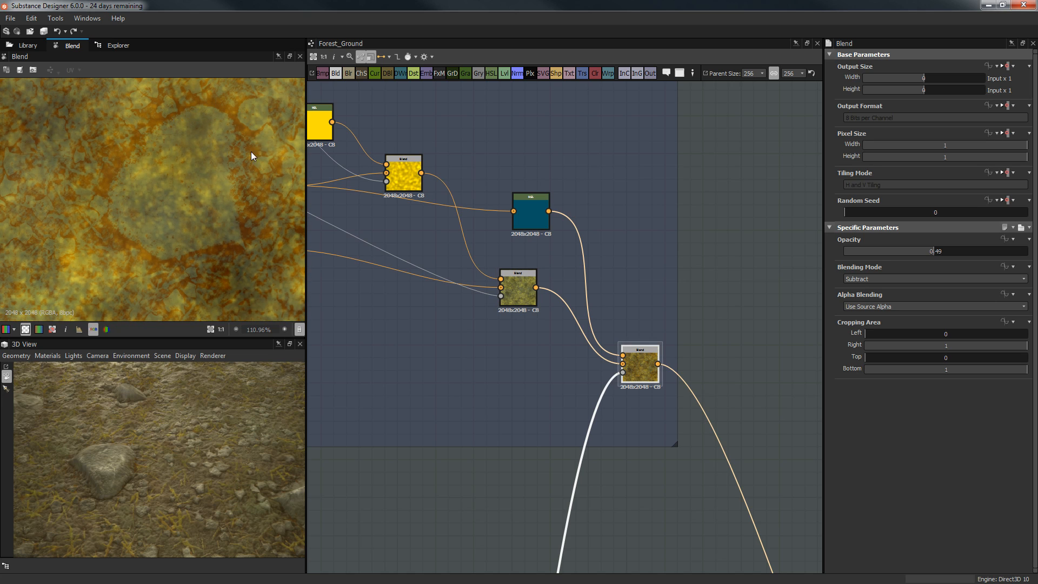
{"action": "scroll", "coordinate": [236, 277], "scroll_direction": "down", "scroll_amount": 1}
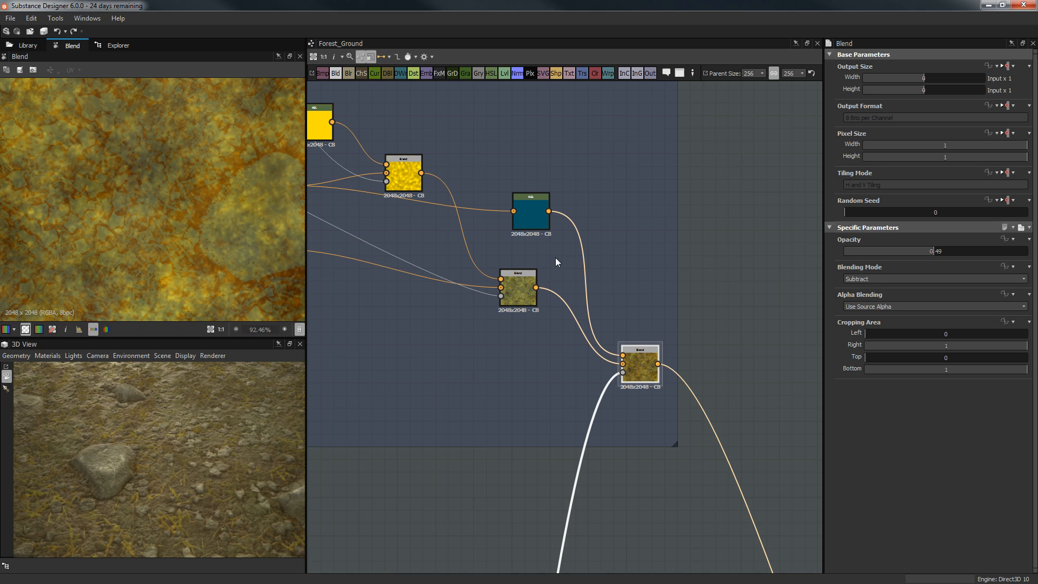
{"action": "scroll", "coordinate": [202, 222], "scroll_direction": "up", "scroll_amount": 1}
{"action": "scroll", "coordinate": [203, 197], "scroll_direction": "up", "scroll_amount": 1}
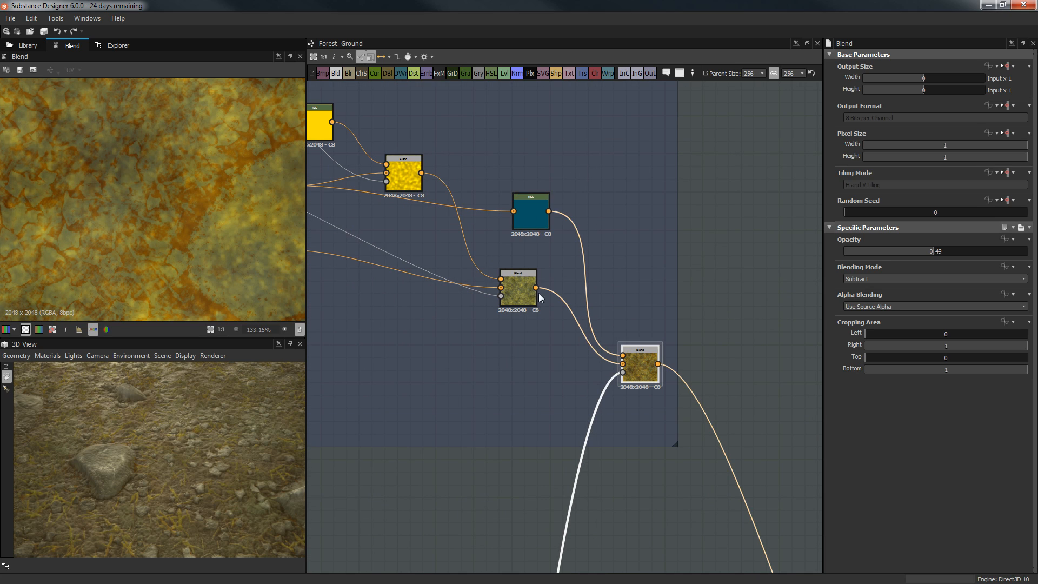
Step: Compare the blue HSL node with the Subtract Blend again and show the HSL node's parameters
{"action": "double_click", "coordinate": [524, 212]}
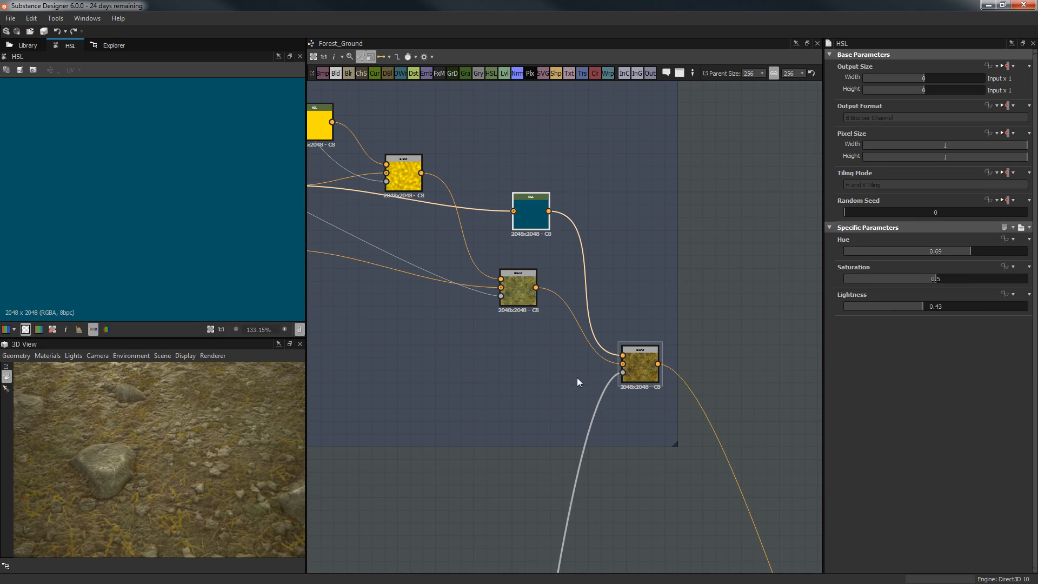
{"action": "double_click", "coordinate": [649, 373]}
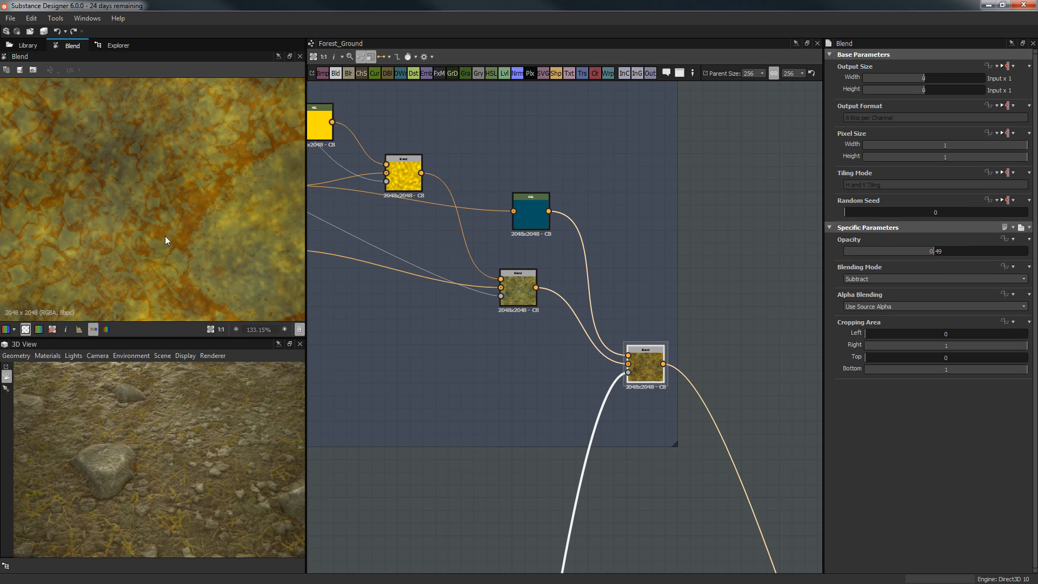
{"action": "left_click", "coordinate": [530, 213]}
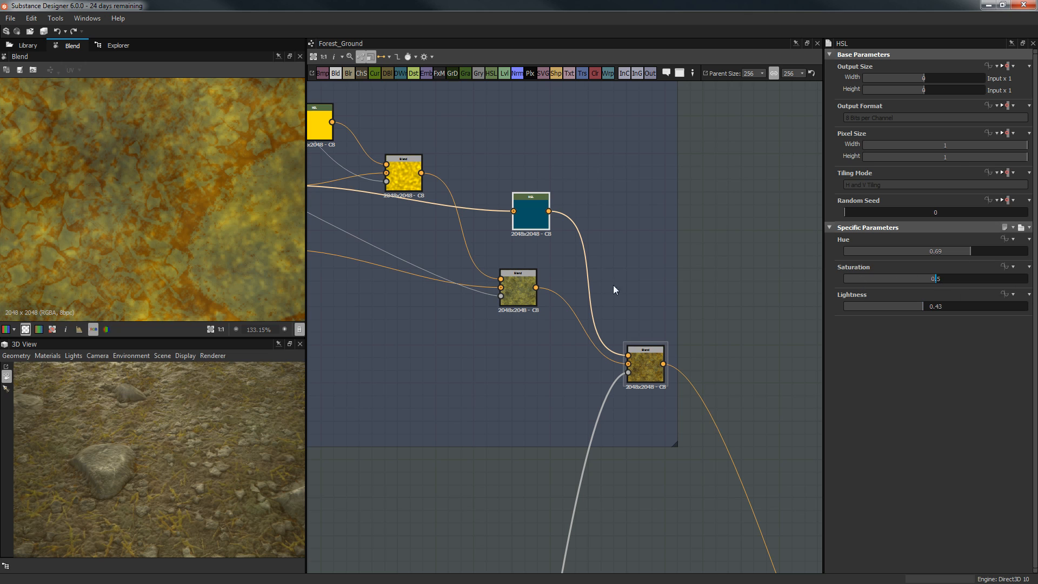
Step: Trace the Subtract Blend's mask link down to its source nodes below the color frames and back up
{"action": "scroll", "coordinate": [232, 219], "scroll_direction": "down", "scroll_amount": 1}
{"action": "scroll", "coordinate": [559, 371], "scroll_direction": "down", "scroll_amount": 4}
{"action": "middle_click_drag", "start_coordinate": [672, 433], "coordinate": [670, 241]}
{"action": "scroll", "coordinate": [668, 240], "scroll_direction": "down", "scroll_amount": 3}
{"action": "middle_click_drag", "start_coordinate": [610, 352], "coordinate": [584, 382]}
{"action": "scroll", "coordinate": [579, 319], "scroll_direction": "up", "scroll_amount": 4}
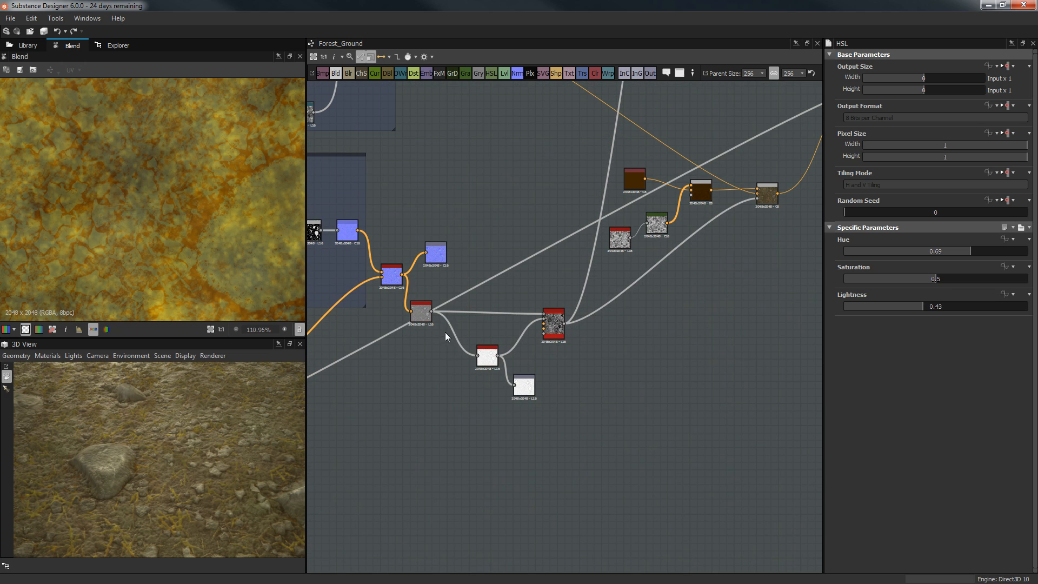
{"action": "middle_click_drag", "start_coordinate": [538, 328], "coordinate": [484, 537]}
{"action": "middle_click_drag", "start_coordinate": [644, 230], "coordinate": [599, 354]}
{"action": "scroll", "coordinate": [217, 221], "scroll_direction": "down", "scroll_amount": 3}
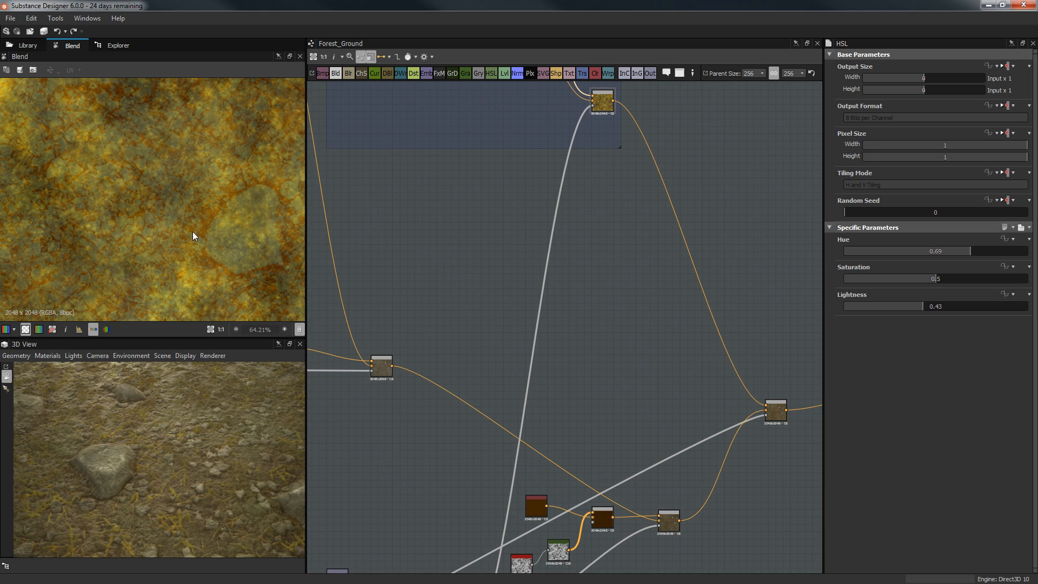
Step: Examine the grass strands' color variation from close up on the 3D ground material
{"action": "left_click_drag", "start_coordinate": [155, 463], "coordinate": [163, 419]}
{"action": "left_click_drag", "start_coordinate": [146, 487], "coordinate": [107, 432]}
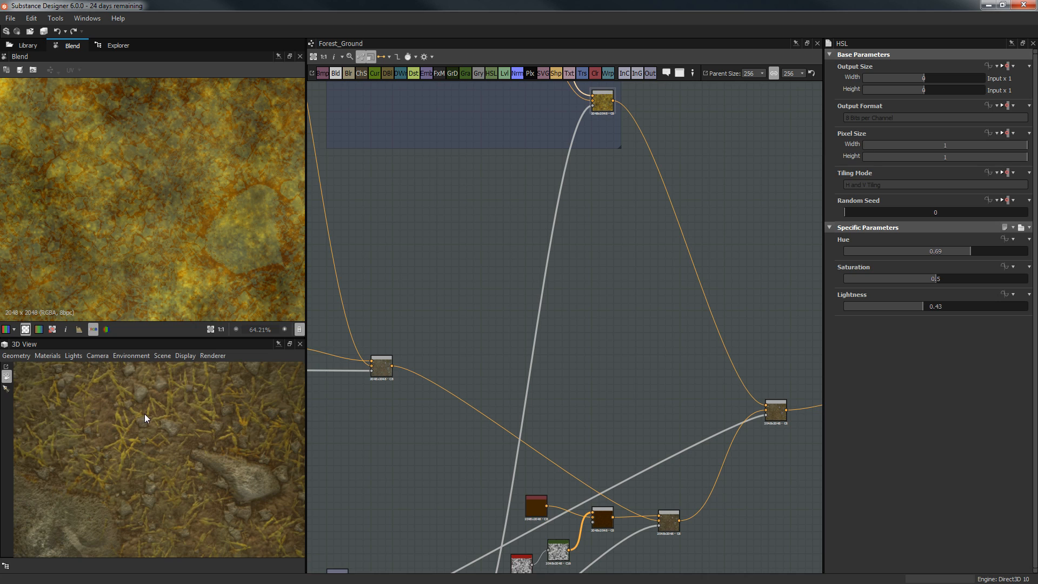
{"action": "scroll", "coordinate": [164, 410], "scroll_direction": "up", "scroll_amount": 5}
{"action": "middle_click_drag", "start_coordinate": [161, 414], "coordinate": [163, 432]}
{"action": "scroll", "coordinate": [164, 431], "scroll_direction": "up", "scroll_amount": 3}
{"action": "mouse_move", "coordinate": [164, 430]}
{"action": "left_mouse_down"}
{"action": "mouse_move", "coordinate": [82, 456]}
{"action": "mouse_move", "coordinate": [125, 507]}
{"action": "mouse_move", "coordinate": [154, 437]}
{"action": "left_mouse_up"}
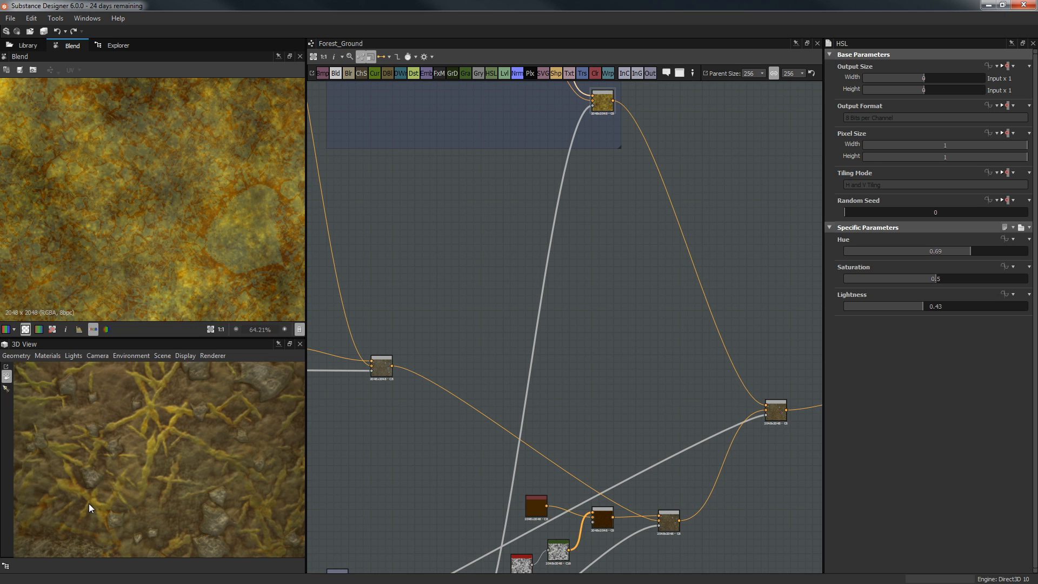
{"action": "left_click_drag", "start_coordinate": [160, 520], "coordinate": [149, 470]}
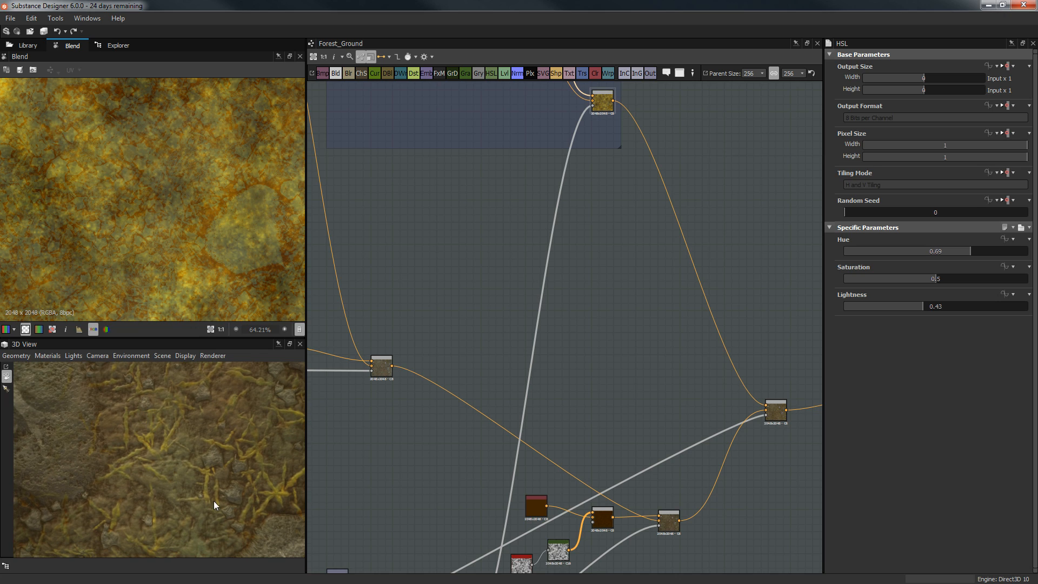
{"action": "scroll", "coordinate": [259, 504], "scroll_direction": "down", "scroll_amount": 2}
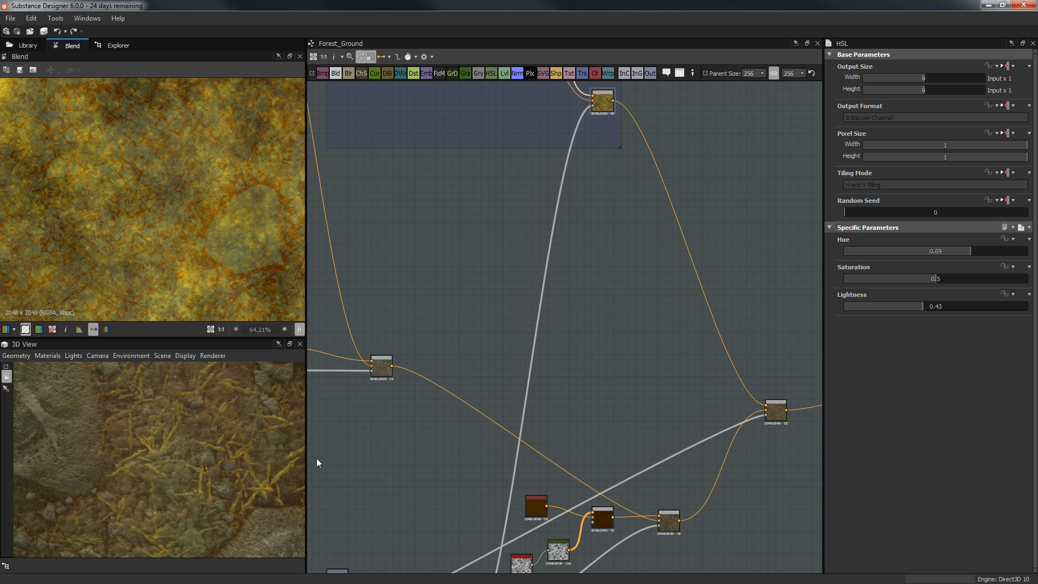
Step: Follow the grass color output to the Max (Lighten) Blend that merges it with the ground, and inspect that Blend's preview up close
{"action": "scroll", "coordinate": [543, 377], "scroll_direction": "down", "scroll_amount": 2}
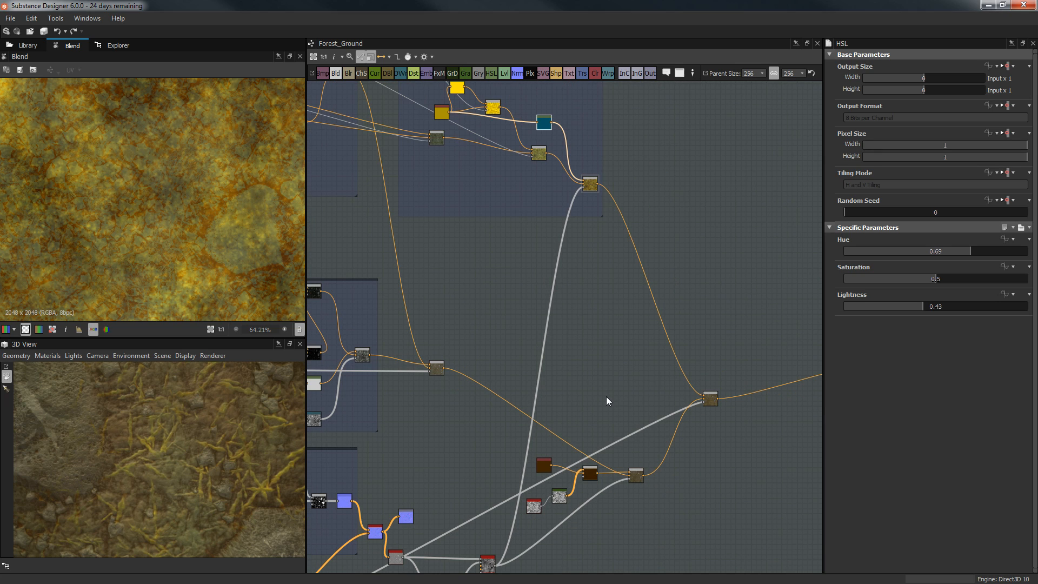
{"action": "middle_click_drag", "start_coordinate": [608, 400], "coordinate": [588, 317]}
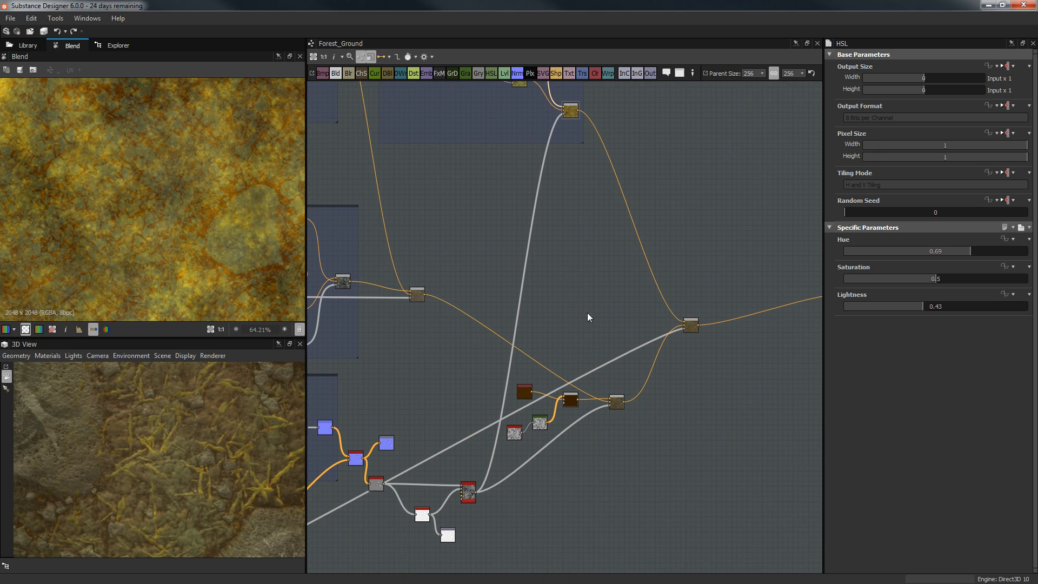
{"action": "middle_click_drag", "start_coordinate": [605, 359], "coordinate": [448, 420]}
{"action": "scroll", "coordinate": [453, 373], "scroll_direction": "down", "scroll_amount": 2}
{"action": "scroll", "coordinate": [391, 283], "scroll_direction": "up", "scroll_amount": 2}
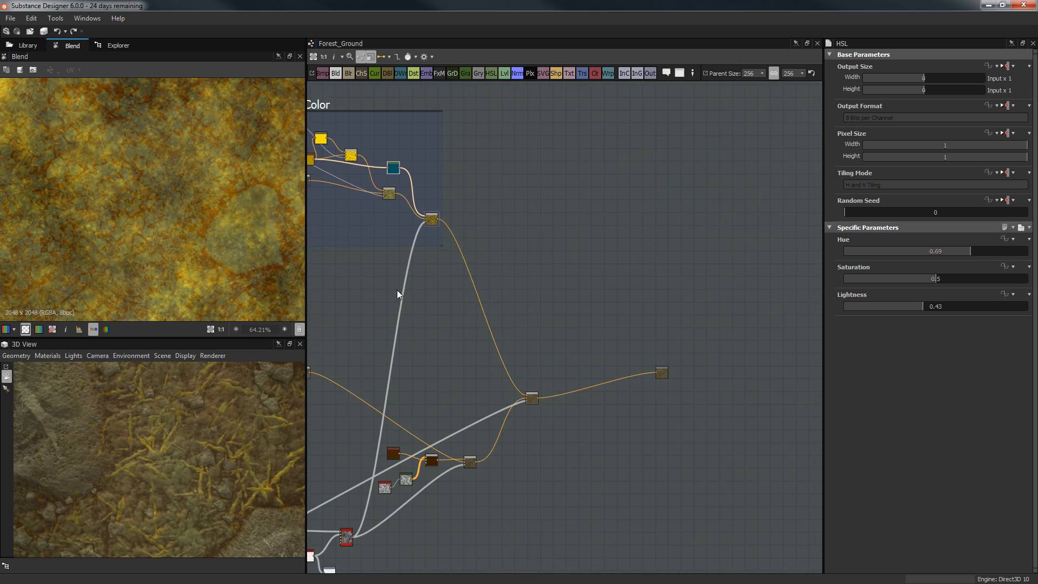
{"action": "left_click", "coordinate": [438, 200]}
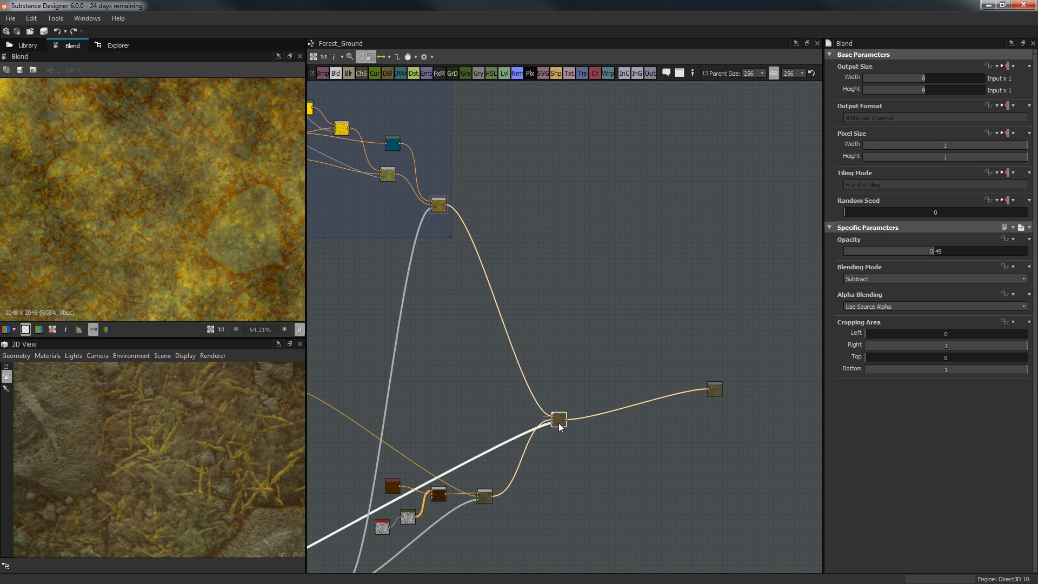
{"action": "left_click", "coordinate": [559, 423]}
{"action": "scroll", "coordinate": [162, 232], "scroll_direction": "down", "scroll_amount": 4}
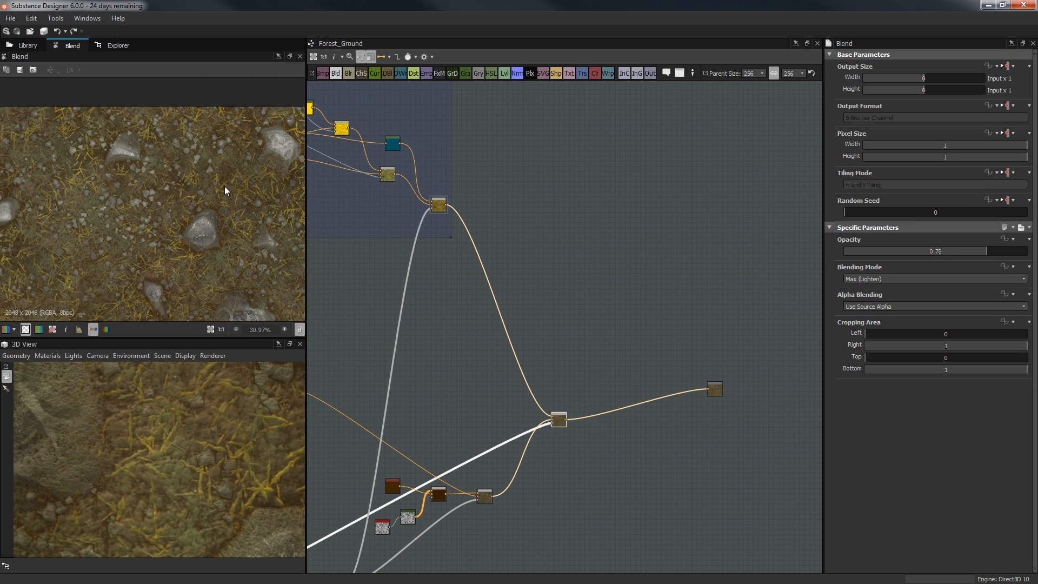
{"action": "scroll", "coordinate": [134, 154], "scroll_direction": "up", "scroll_amount": 5}
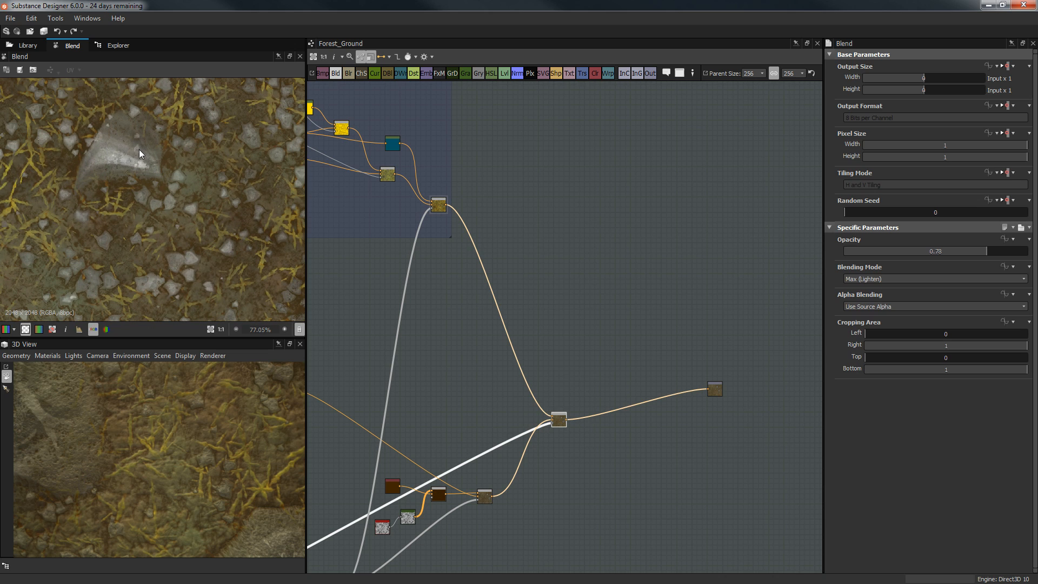
Step: Trace back from the merging Blend to the rock frames and select all nodes in the Rock MS frame to point them out
{"action": "scroll", "coordinate": [565, 328], "scroll_direction": "down", "scroll_amount": 1}
{"action": "middle_click_drag", "start_coordinate": [565, 341], "coordinate": [793, 264]}
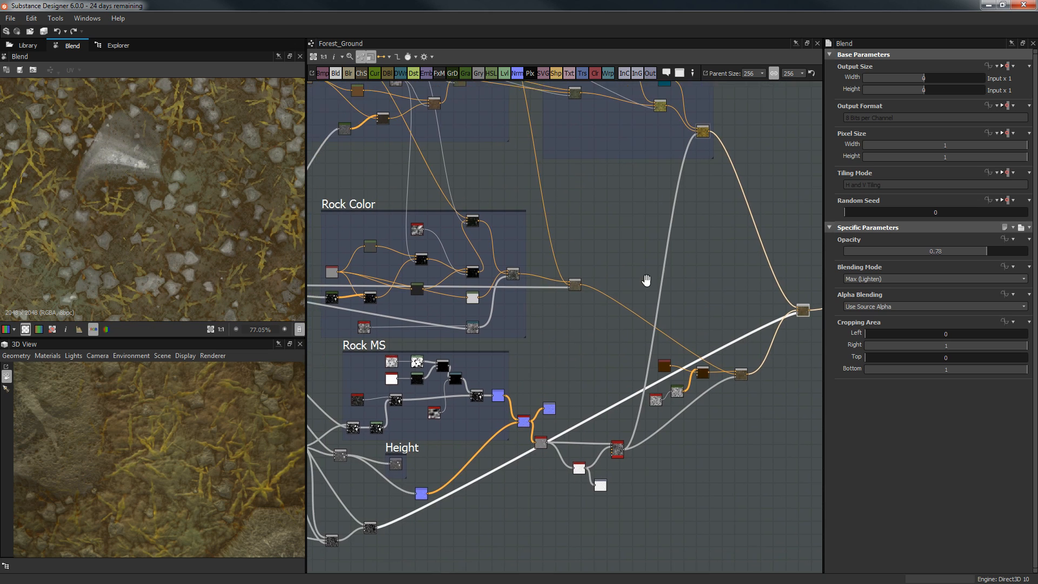
{"action": "middle_click_drag", "start_coordinate": [625, 290], "coordinate": [754, 203]}
{"action": "scroll", "coordinate": [625, 293], "scroll_direction": "up", "scroll_amount": 1}
{"action": "middle_click_drag", "start_coordinate": [420, 304], "coordinate": [517, 341]}
{"action": "middle_click_drag", "start_coordinate": [418, 316], "coordinate": [429, 333]}
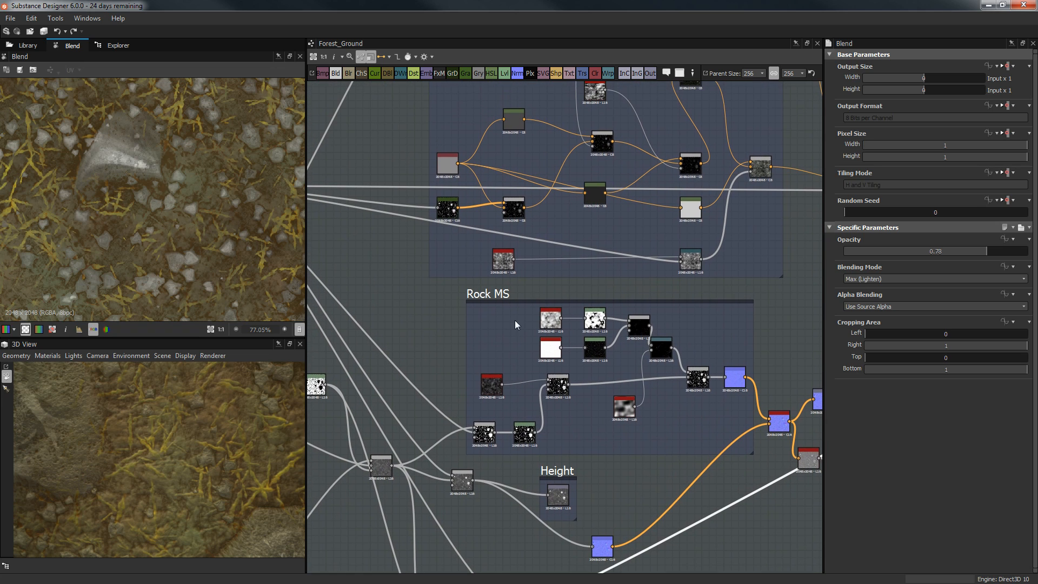
{"action": "left_click_drag", "start_coordinate": [425, 305], "coordinate": [705, 425]}
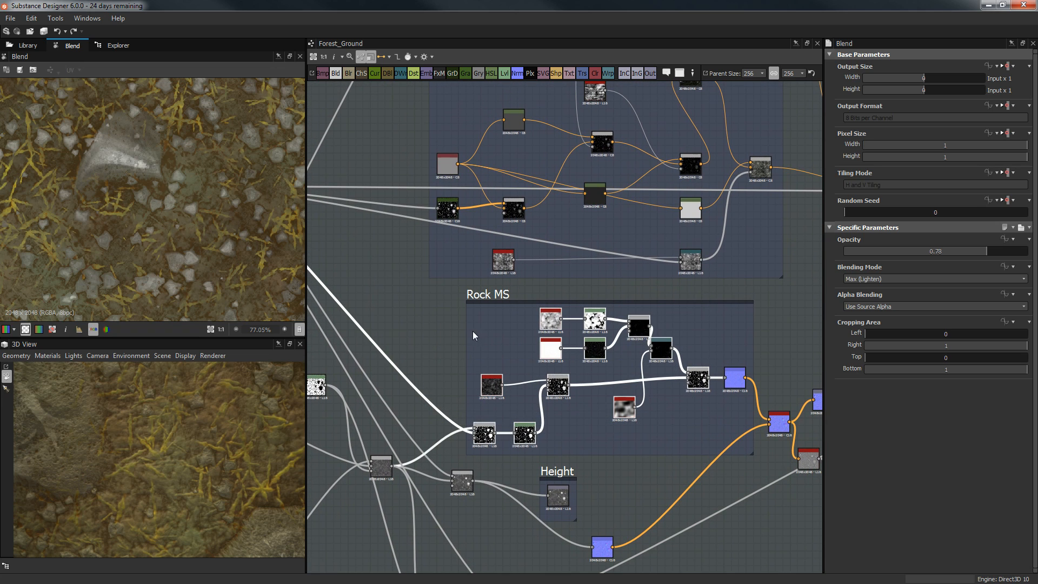
{"action": "left_click", "coordinate": [465, 271]}
Step: Inspect the Gradient Map in the Rock Color frame and the Max (Lighten) Blend that supplies its rock mask
{"action": "middle_click_drag", "start_coordinate": [532, 183], "coordinate": [525, 230]}
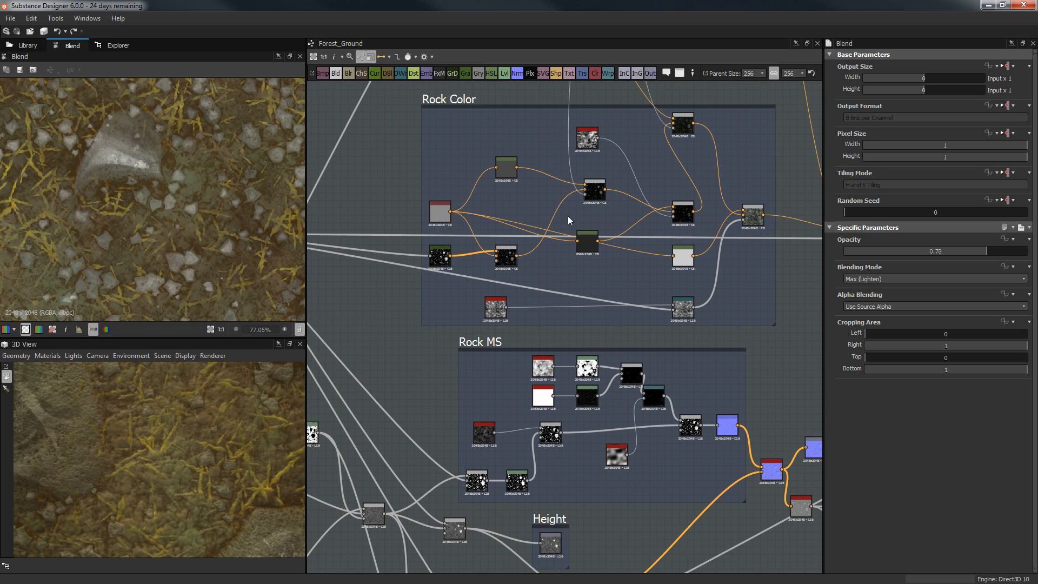
{"action": "scroll", "coordinate": [479, 255], "scroll_direction": "up", "scroll_amount": 2}
{"action": "middle_click_drag", "start_coordinate": [478, 285], "coordinate": [450, 278]}
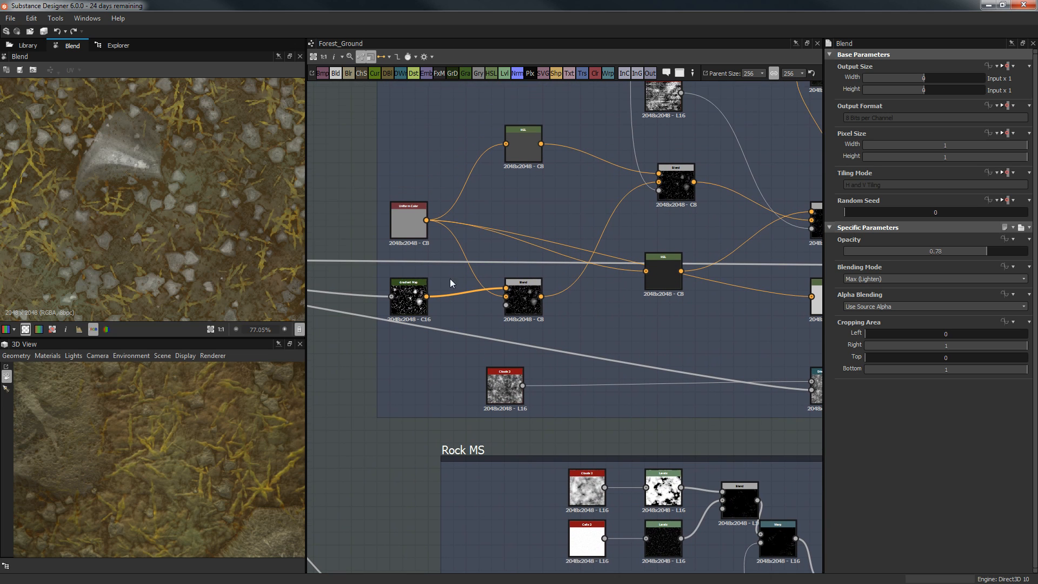
{"action": "double_click", "coordinate": [407, 293]}
{"action": "middle_click_drag", "start_coordinate": [366, 255], "coordinate": [838, 235]}
{"action": "scroll", "coordinate": [463, 244], "scroll_direction": "down", "scroll_amount": 1}
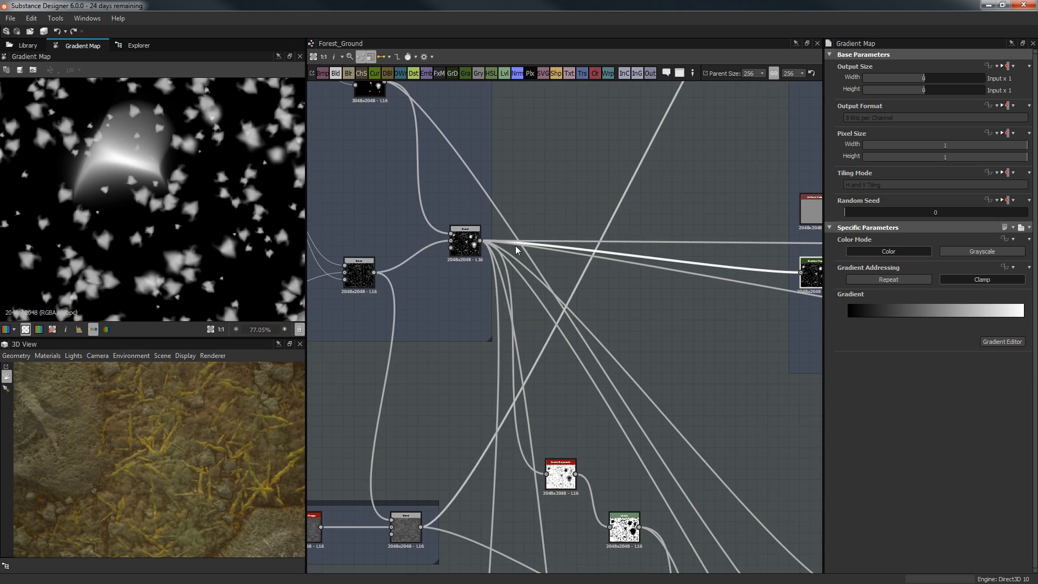
{"action": "double_click", "coordinate": [462, 244]}
{"action": "middle_click_drag", "start_coordinate": [366, 231], "coordinate": [176, 249]}
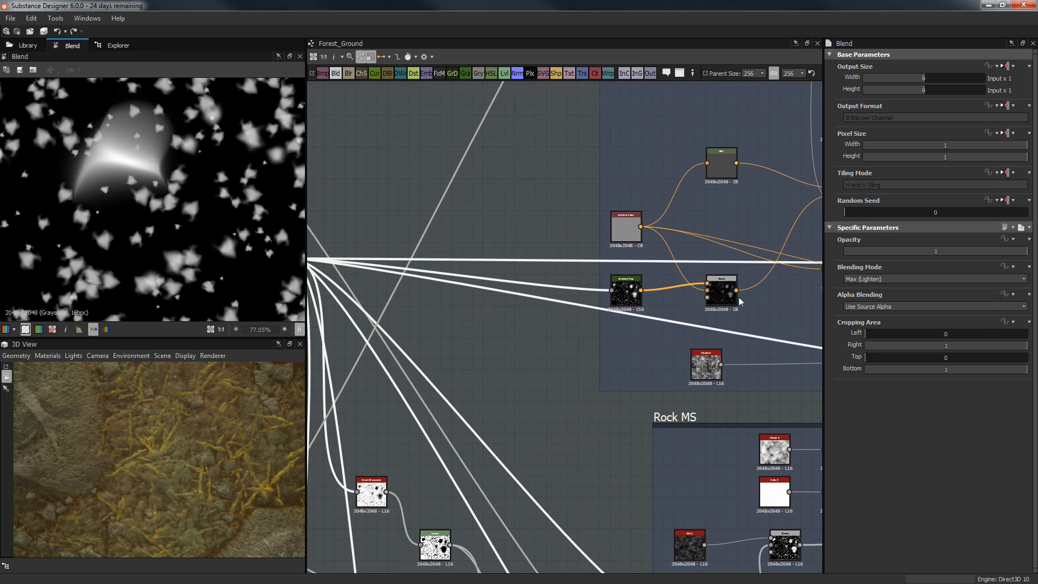
Step: Compare the previews of the rock Gradient Map, the Multiply Blend it feeds, and the gray Uniform Color node
{"action": "double_click", "coordinate": [629, 291]}
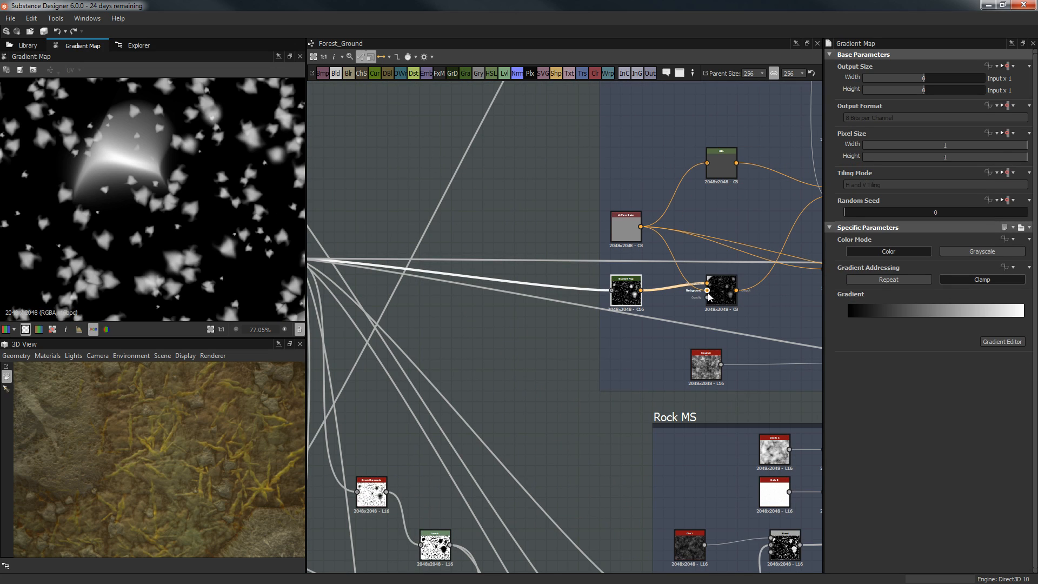
{"action": "double_click", "coordinate": [722, 296]}
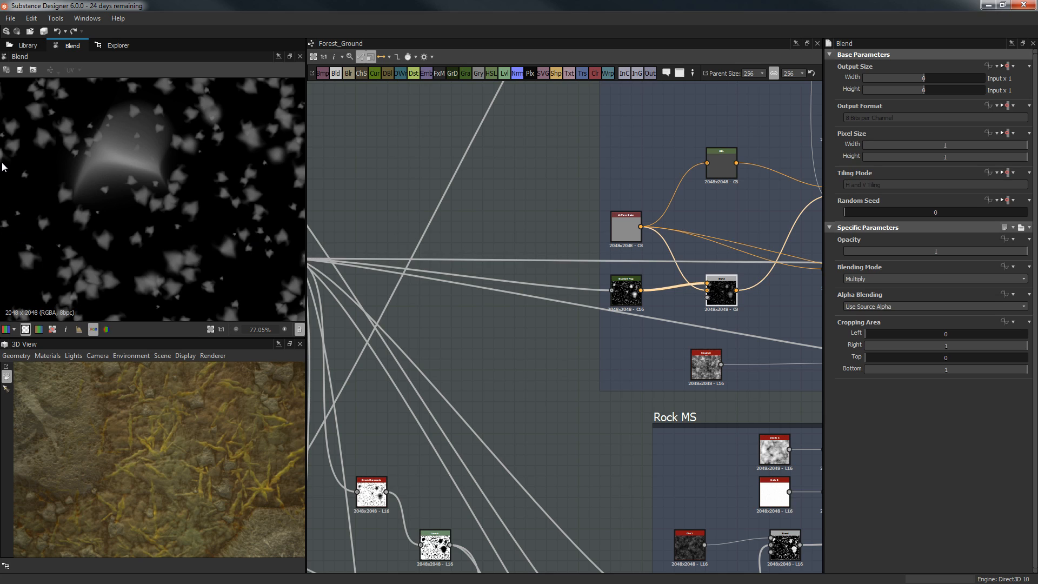
{"action": "middle_click_drag", "start_coordinate": [538, 229], "coordinate": [466, 240]}
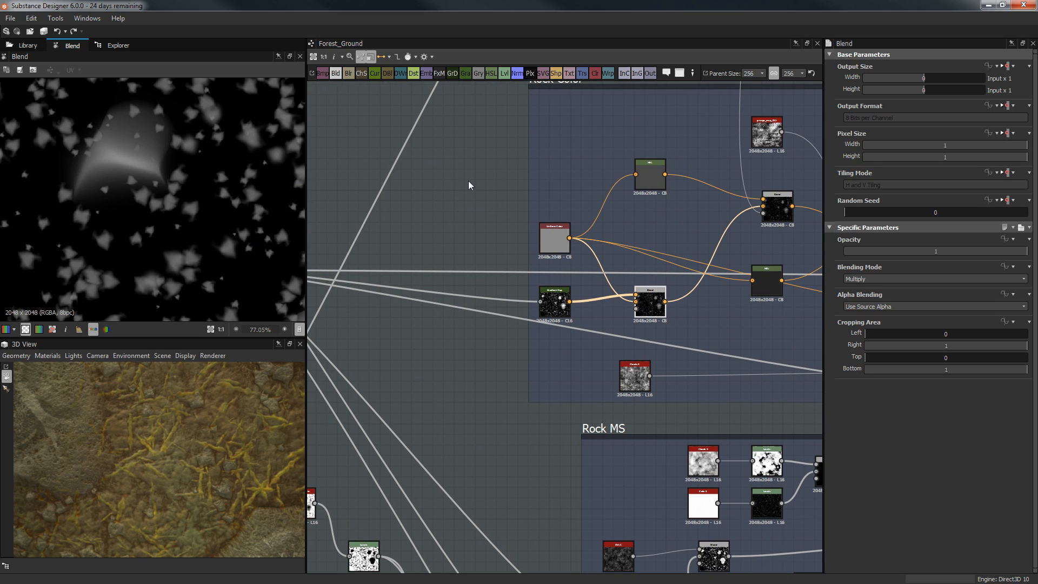
{"action": "double_click", "coordinate": [556, 234]}
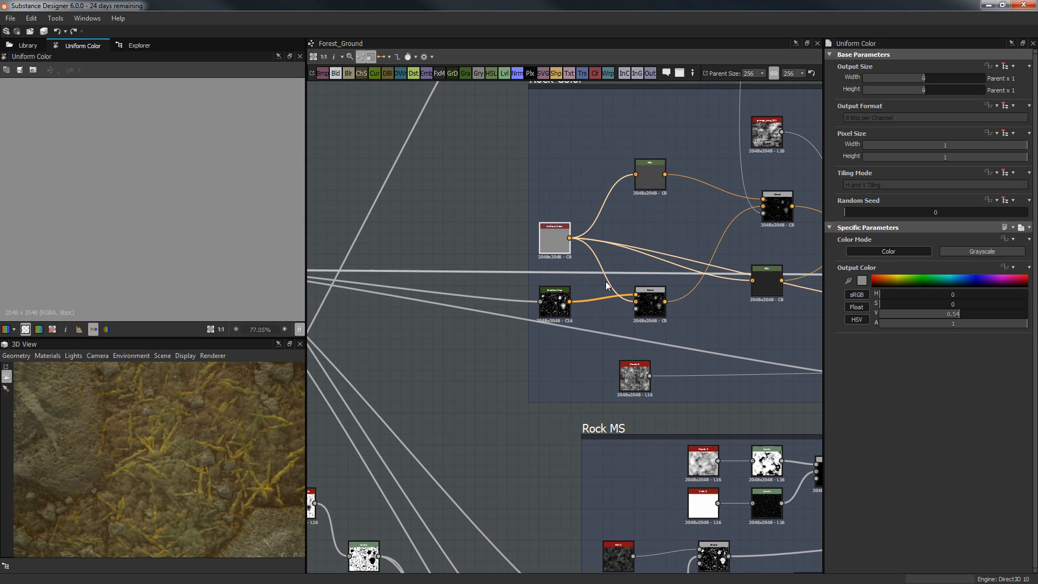
{"action": "middle_click_drag", "start_coordinate": [427, 239], "coordinate": [406, 249]}
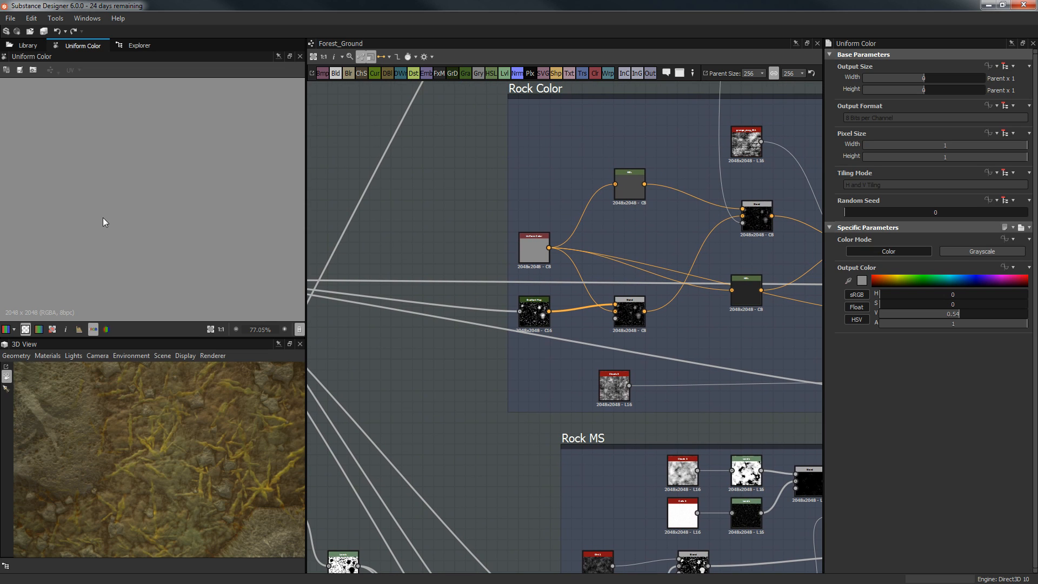
{"action": "double_click", "coordinate": [545, 310]}
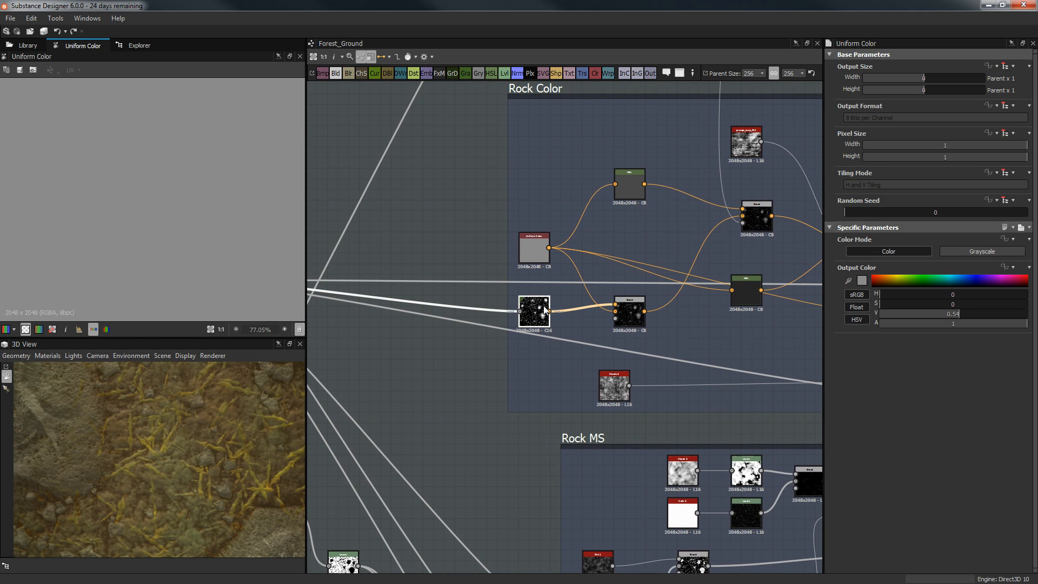
Step: Preview the lighter gray HSL node fed by the Uniform Color, showing its whole texture and parameters
{"action": "middle_click_drag", "start_coordinate": [584, 211], "coordinate": [494, 226]}
{"action": "scroll", "coordinate": [578, 246], "scroll_direction": "up", "scroll_amount": 1}
{"action": "double_click", "coordinate": [540, 200]}
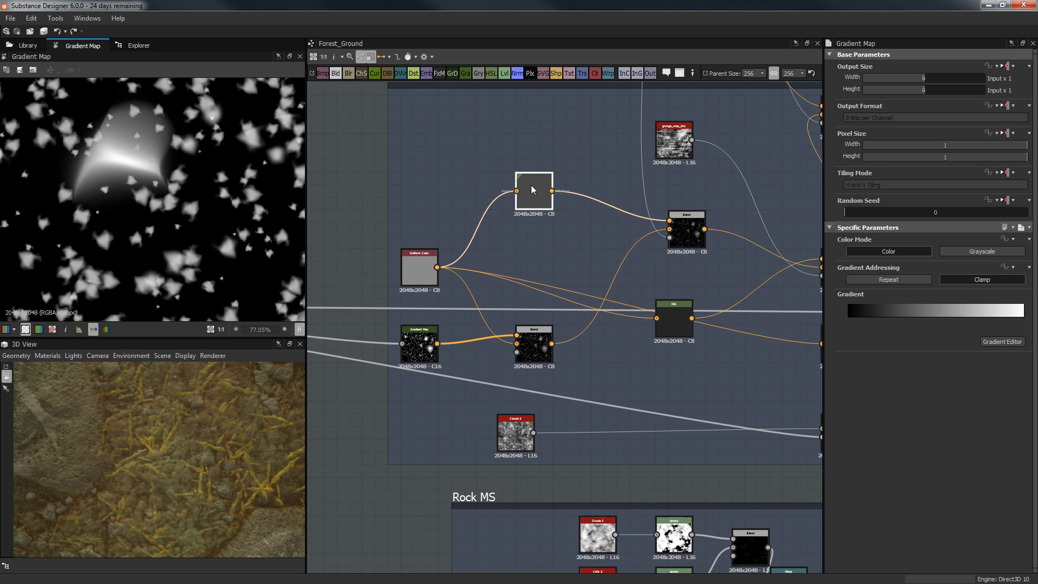
{"action": "scroll", "coordinate": [99, 203], "scroll_direction": "down", "scroll_amount": 5}
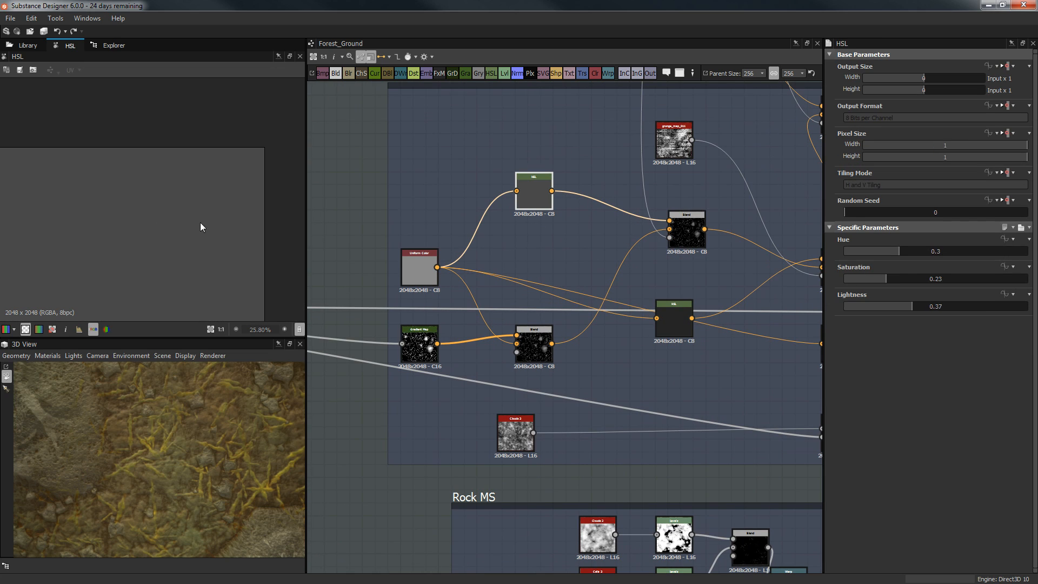
{"action": "middle_click_drag", "start_coordinate": [568, 228], "coordinate": [569, 183]}
{"action": "scroll", "coordinate": [102, 245], "scroll_direction": "down", "scroll_amount": 2}
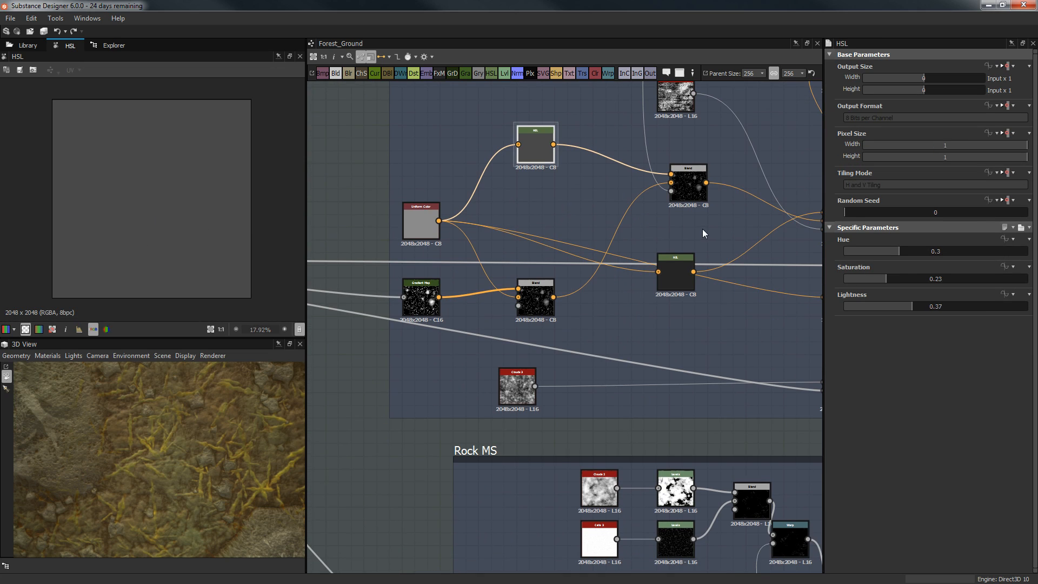
Step: Compare the parameters and previews of the lighter and darker HSL variations of the rock color
{"action": "scroll", "coordinate": [703, 229], "scroll_direction": "up", "scroll_amount": 1}
{"action": "double_click", "coordinate": [671, 265]}
{"action": "mouse_move", "coordinate": [681, 324]}
{"action": "left_mouse_down"}
{"action": "mouse_move", "coordinate": [700, 348]}
{"action": "mouse_move", "coordinate": [685, 330]}
{"action": "left_mouse_up"}
{"action": "middle_click_drag", "start_coordinate": [516, 231], "coordinate": [519, 259]}
{"action": "double_click", "coordinate": [471, 159]}
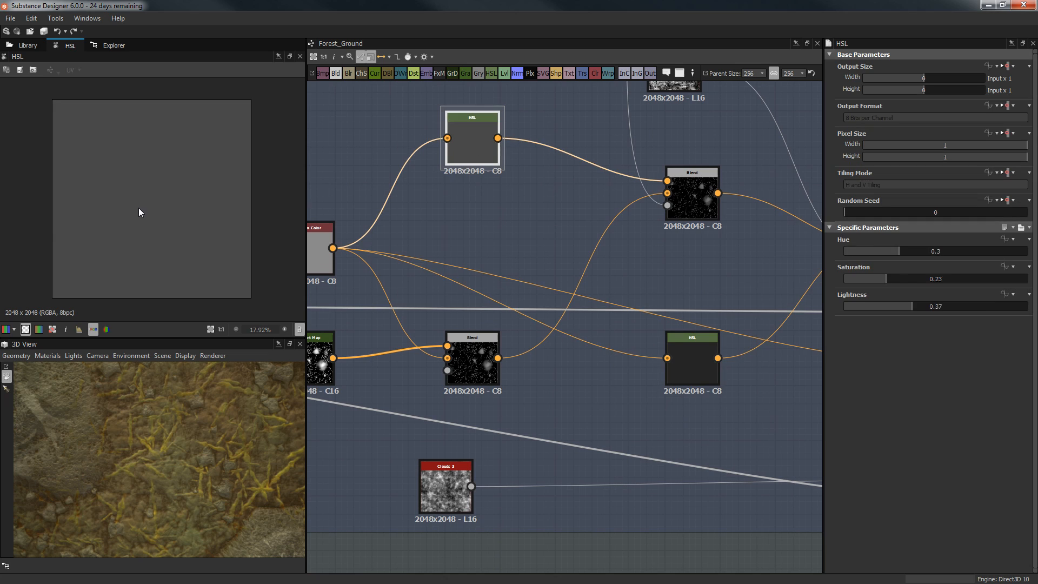
{"action": "double_click", "coordinate": [680, 365]}
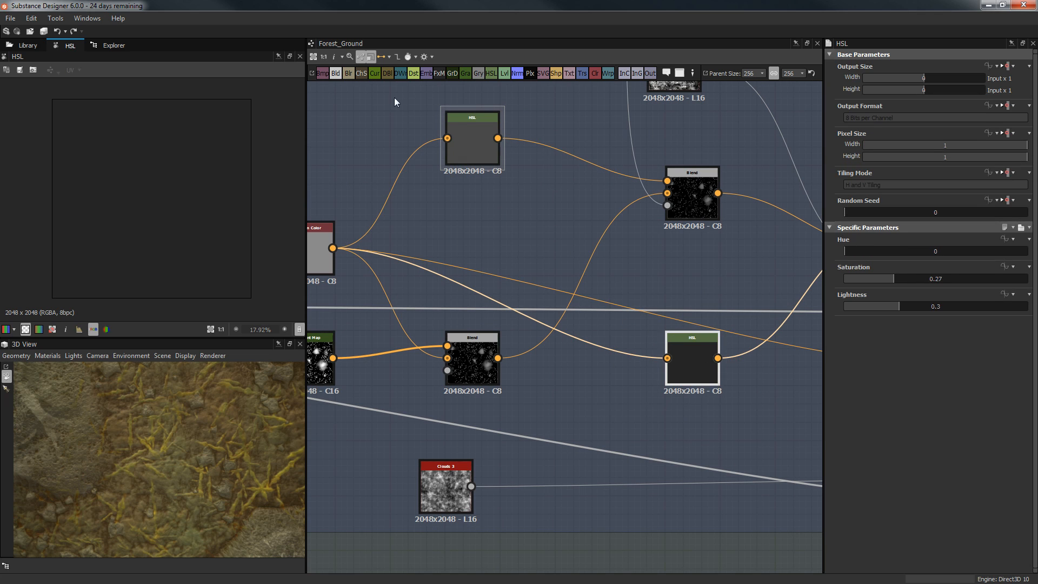
Step: Examine the rocks' color variation on the 3D ground material
{"action": "scroll", "coordinate": [153, 441], "scroll_direction": "up", "scroll_amount": 5}
{"action": "left_click_drag", "start_coordinate": [167, 403], "coordinate": [154, 481]}
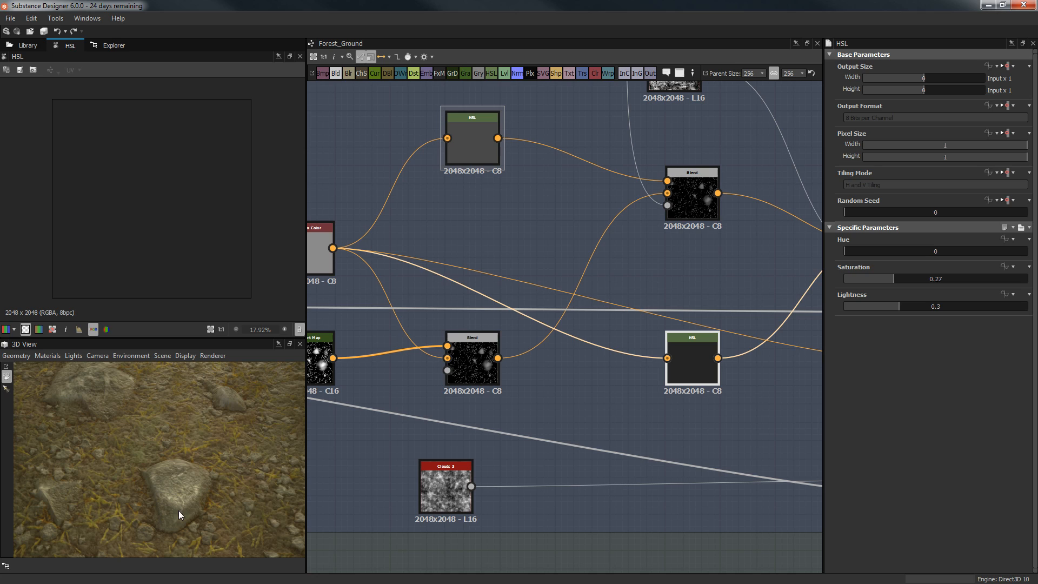
{"action": "left_click_drag", "start_coordinate": [220, 496], "coordinate": [205, 486]}
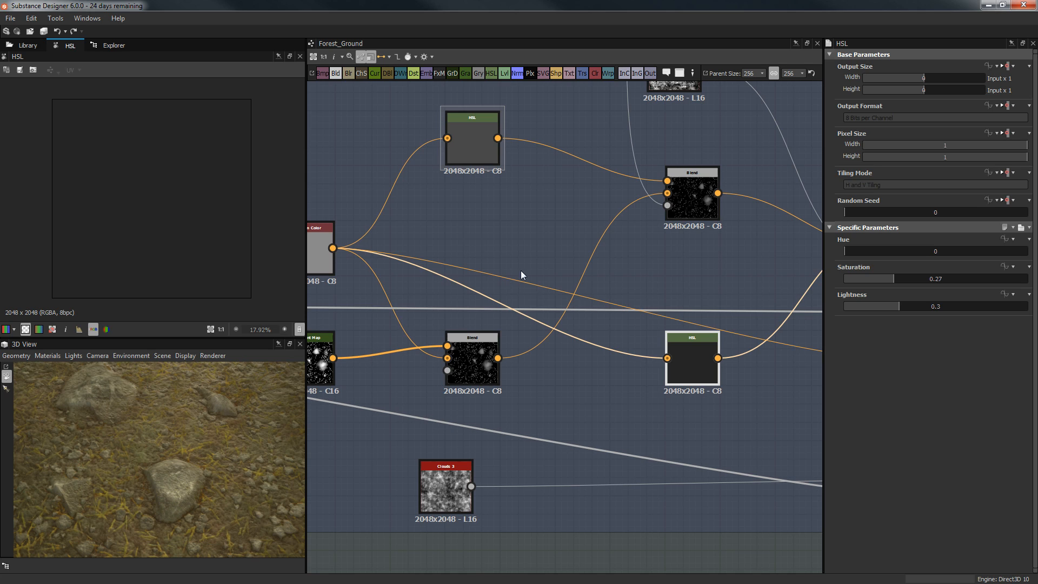
Step: Preview the Multiply Blend that combines the rock mask with the Uniform Color and review its input links
{"action": "middle_click_drag", "start_coordinate": [618, 233], "coordinate": [530, 235]}
{"action": "middle_click_drag", "start_coordinate": [481, 360], "coordinate": [563, 320]}
{"action": "left_click", "coordinate": [472, 313]}
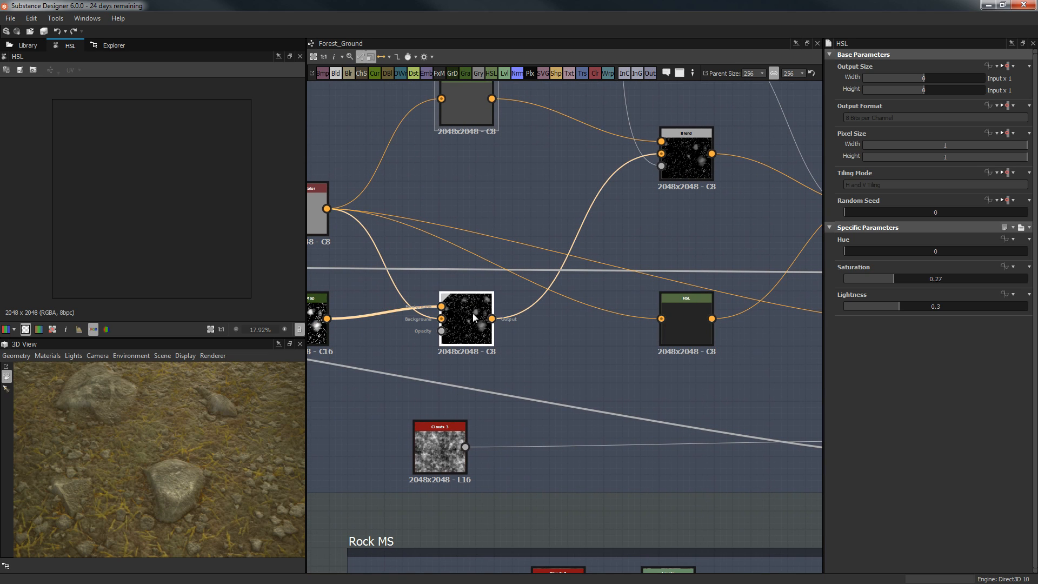
{"action": "middle_click_drag", "start_coordinate": [504, 259], "coordinate": [573, 281]}
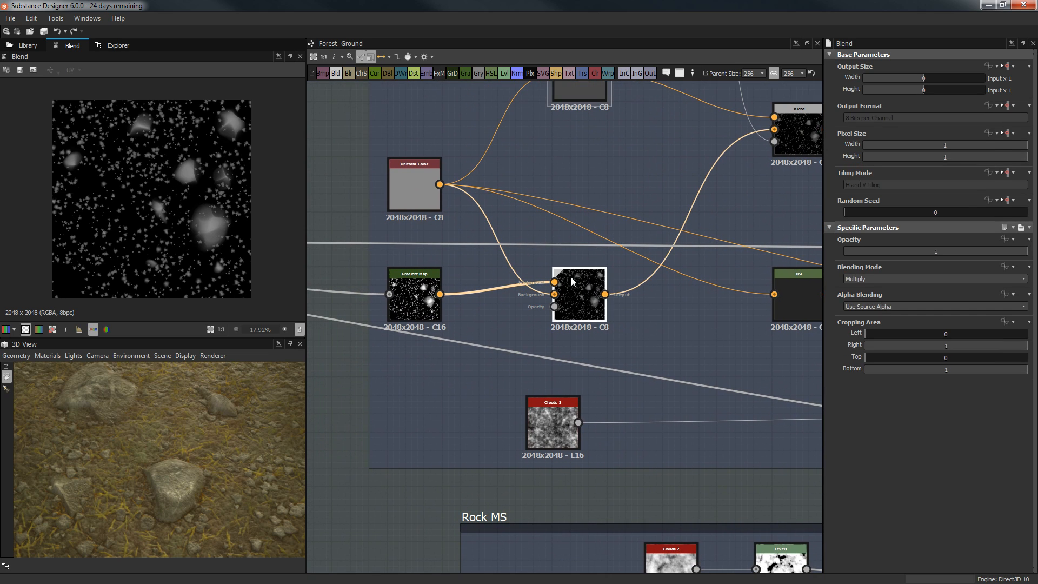
{"action": "middle_click_drag", "start_coordinate": [710, 191], "coordinate": [624, 252]}
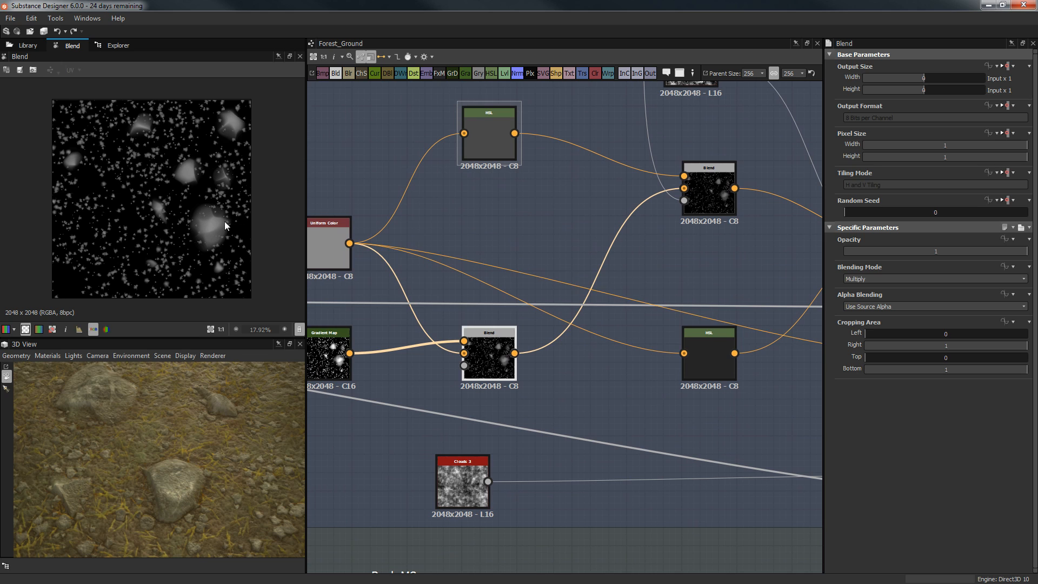
Step: Show the rock Subtract Blend and trace its mask link up to the BnW Spots 2 node and back
{"action": "left_click", "coordinate": [706, 196]}
{"action": "middle_click_drag", "start_coordinate": [586, 216], "coordinate": [584, 285]}
{"action": "scroll", "coordinate": [611, 212], "scroll_direction": "down", "scroll_amount": 1}
{"action": "middle_click_drag", "start_coordinate": [620, 177], "coordinate": [602, 287]}
{"action": "scroll", "coordinate": [601, 287], "scroll_direction": "down", "scroll_amount": 3}
{"action": "scroll", "coordinate": [644, 150], "scroll_direction": "down", "scroll_amount": 1}
{"action": "middle_click_drag", "start_coordinate": [644, 168], "coordinate": [635, 336]}
{"action": "middle_click_drag", "start_coordinate": [605, 222], "coordinate": [588, 322]}
{"action": "scroll", "coordinate": [601, 255], "scroll_direction": "up", "scroll_amount": 5}
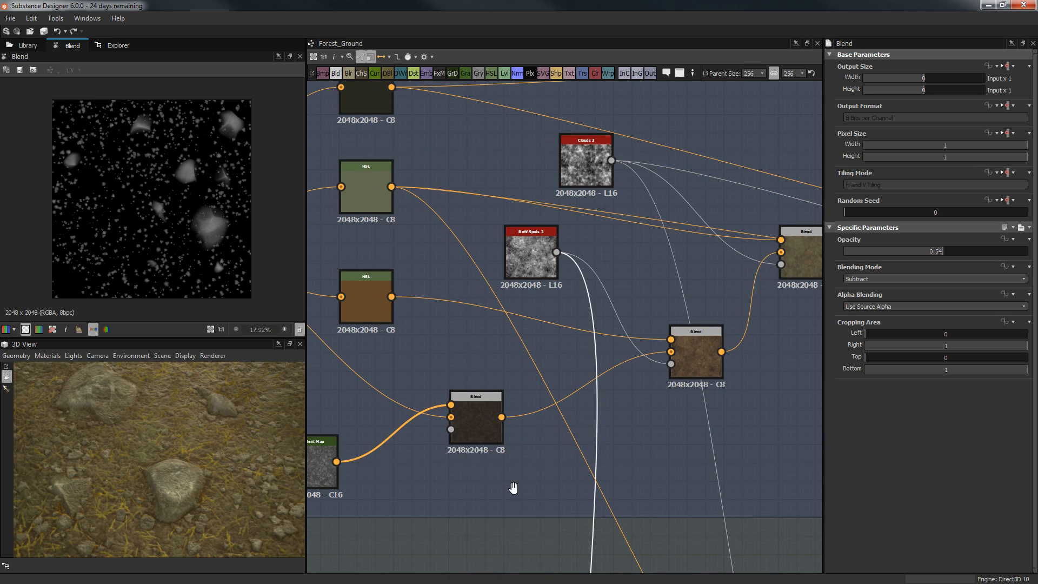
{"action": "middle_click_drag", "start_coordinate": [512, 489], "coordinate": [540, 144]}
{"action": "middle_click_drag", "start_coordinate": [552, 399], "coordinate": [494, 100]}
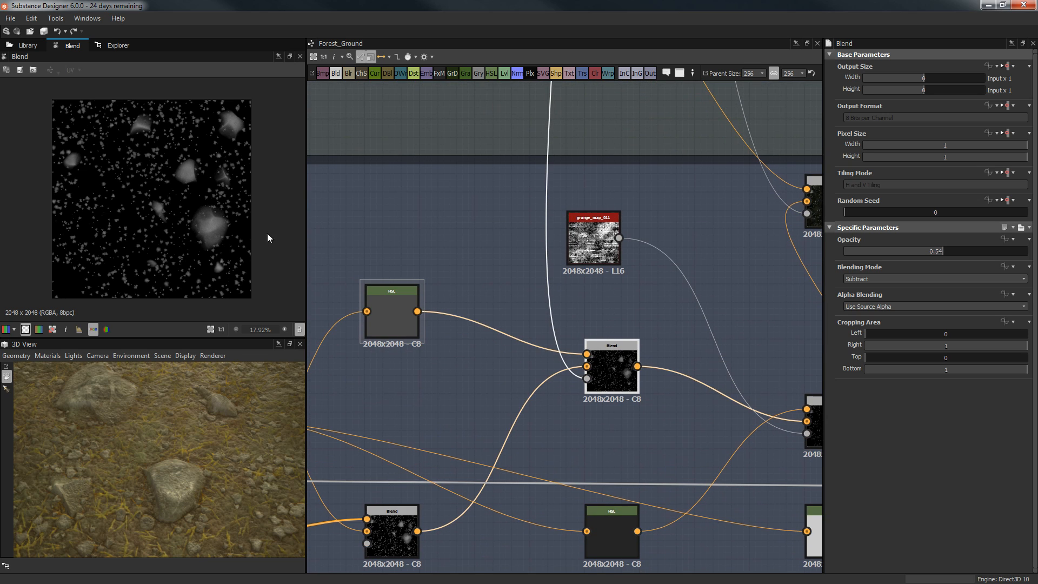
Step: Inspect the rock Subtract Blend's preview up close and compare it with the lighter HSL node feeding it
{"action": "scroll", "coordinate": [211, 228], "scroll_direction": "up", "scroll_amount": 3}
{"action": "scroll", "coordinate": [211, 229], "scroll_direction": "up", "scroll_amount": 5}
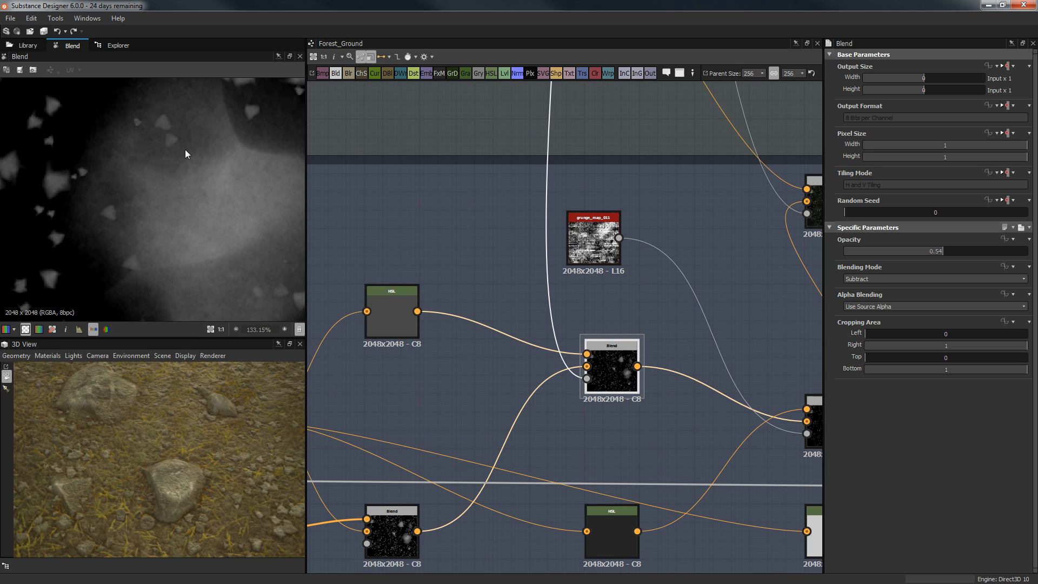
{"action": "middle_click_drag", "start_coordinate": [528, 303], "coordinate": [556, 295]}
{"action": "left_click", "coordinate": [425, 297]}
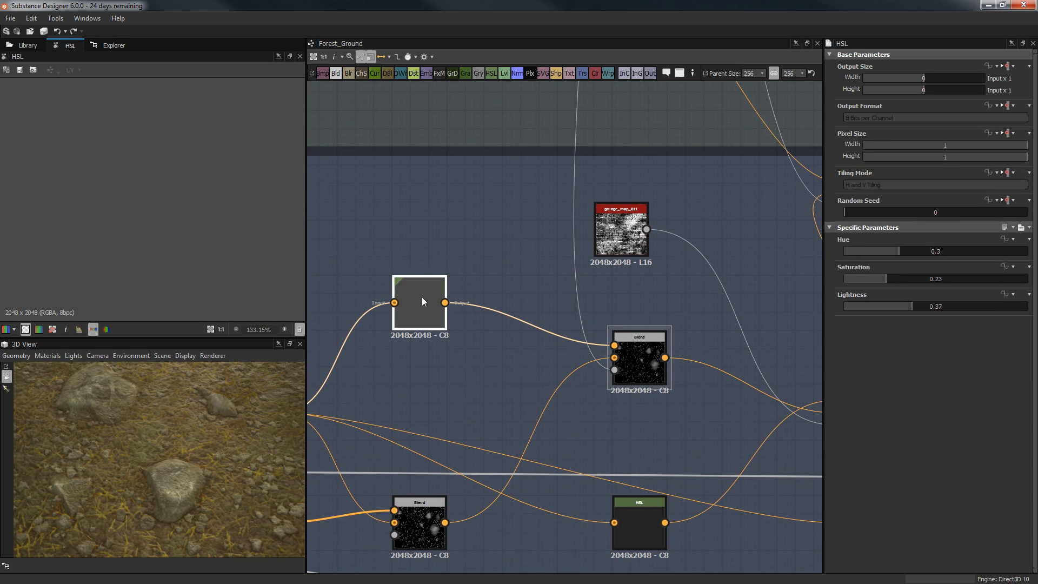
{"action": "left_click", "coordinate": [629, 360]}
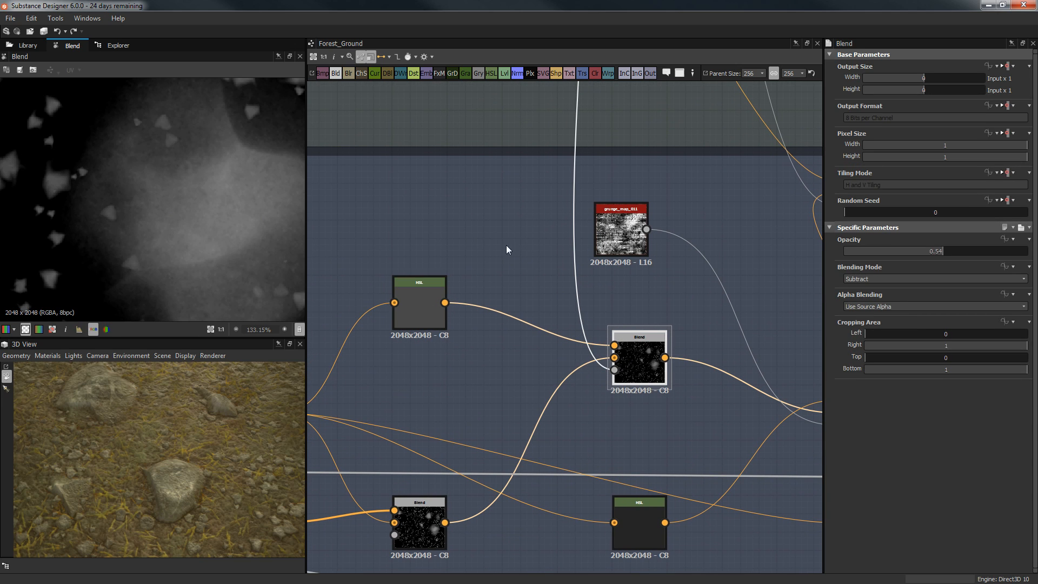
{"action": "scroll", "coordinate": [573, 325], "scroll_direction": "down", "scroll_amount": 5}
{"action": "scroll", "coordinate": [602, 354], "scroll_direction": "up", "scroll_amount": 5}
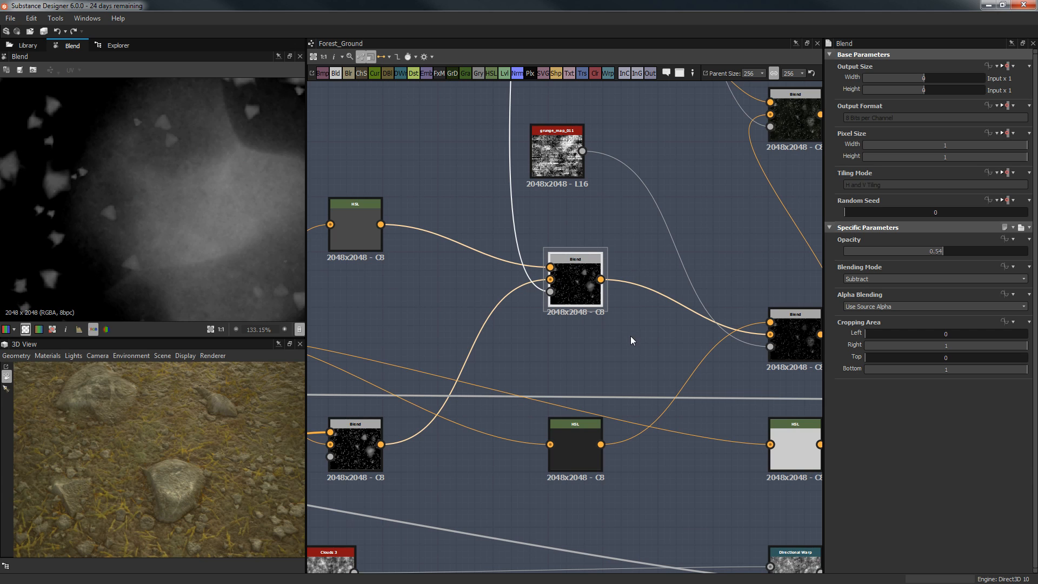
Step: Preview the Multiply Blend following the Subtract Blend and its grunge_map_011 mask, moving the grunge node closer to that Blend
{"action": "scroll", "coordinate": [632, 335], "scroll_direction": "down", "scroll_amount": 2}
{"action": "scroll", "coordinate": [598, 331], "scroll_direction": "up", "scroll_amount": 1}
{"action": "left_click", "coordinate": [765, 325]}
{"action": "left_click", "coordinate": [521, 142]}
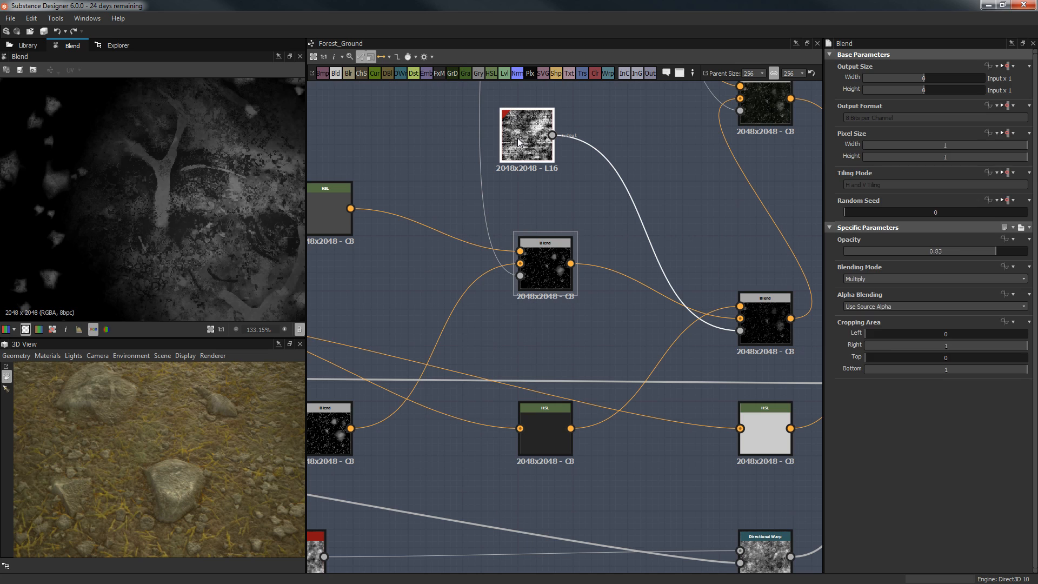
{"action": "left_click_drag", "start_coordinate": [503, 154], "coordinate": [583, 173]}
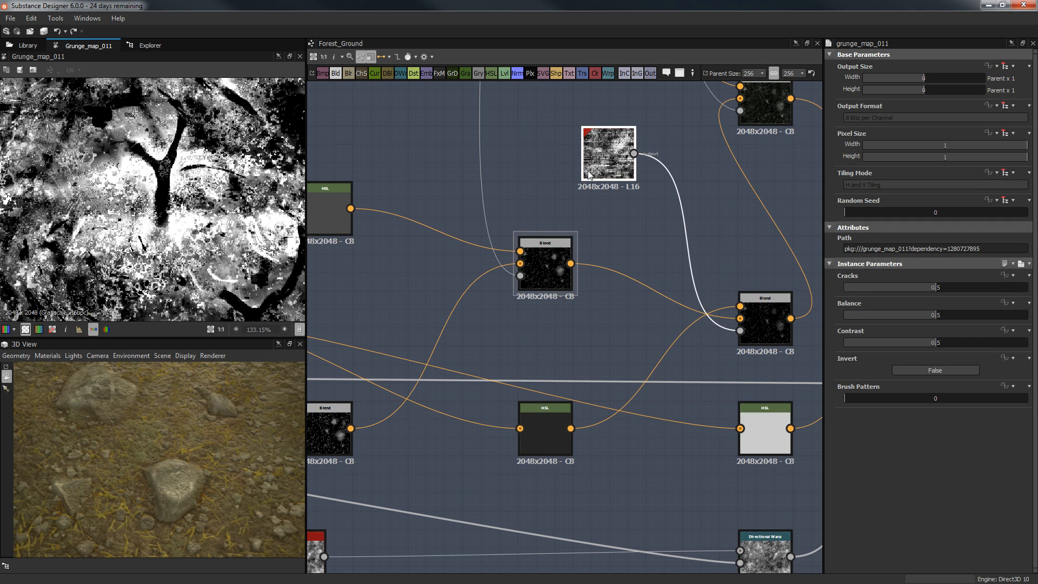
{"action": "left_click", "coordinate": [789, 343]}
{"action": "double_click", "coordinate": [789, 347]}
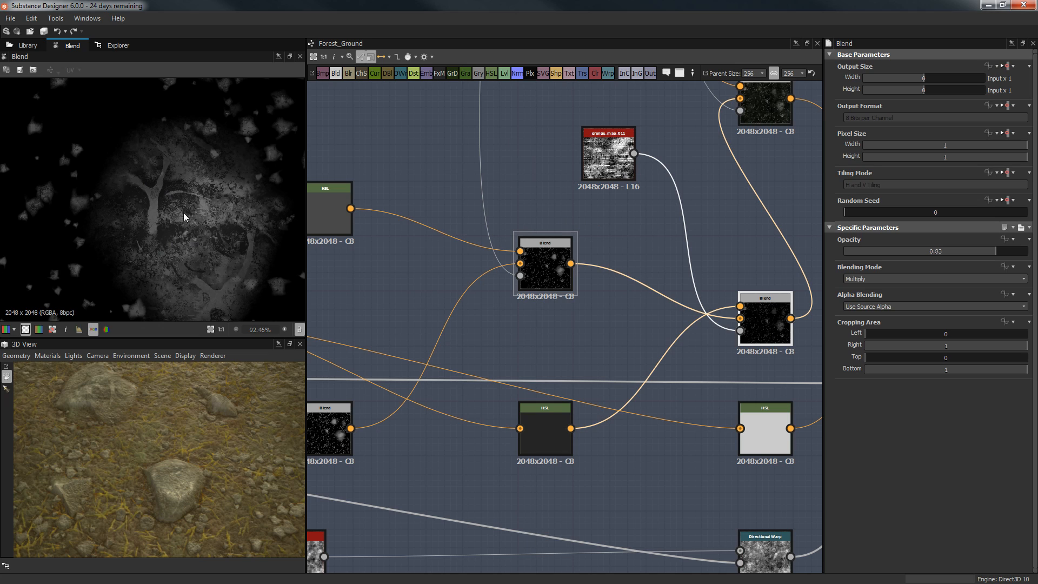
Step: Examine the grunge detail on a rock from close up in 3D, then return to a wider view of the ground
{"action": "scroll", "coordinate": [107, 427], "scroll_direction": "up", "scroll_amount": 5}
{"action": "middle_click_drag", "start_coordinate": [108, 420], "coordinate": [180, 479]}
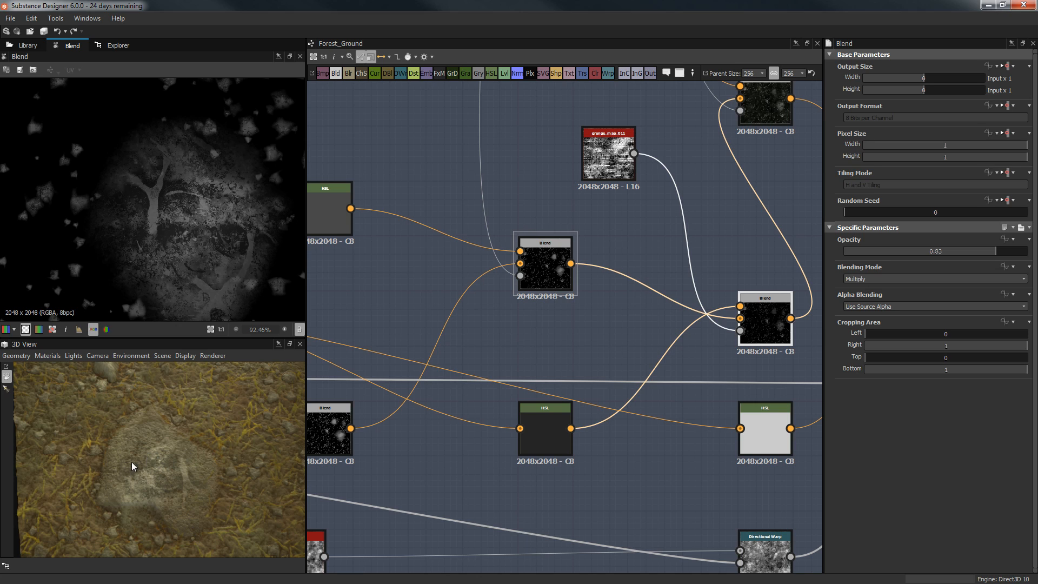
{"action": "left_click_drag", "start_coordinate": [251, 491], "coordinate": [218, 439]}
Step: Show the Add (Linear Dodge) Blend in the Rock Color frame and trace its inputs up to the ground color nodes
{"action": "middle_click_drag", "start_coordinate": [695, 249], "coordinate": [557, 296]}
{"action": "scroll", "coordinate": [558, 295], "scroll_direction": "down", "scroll_amount": 2}
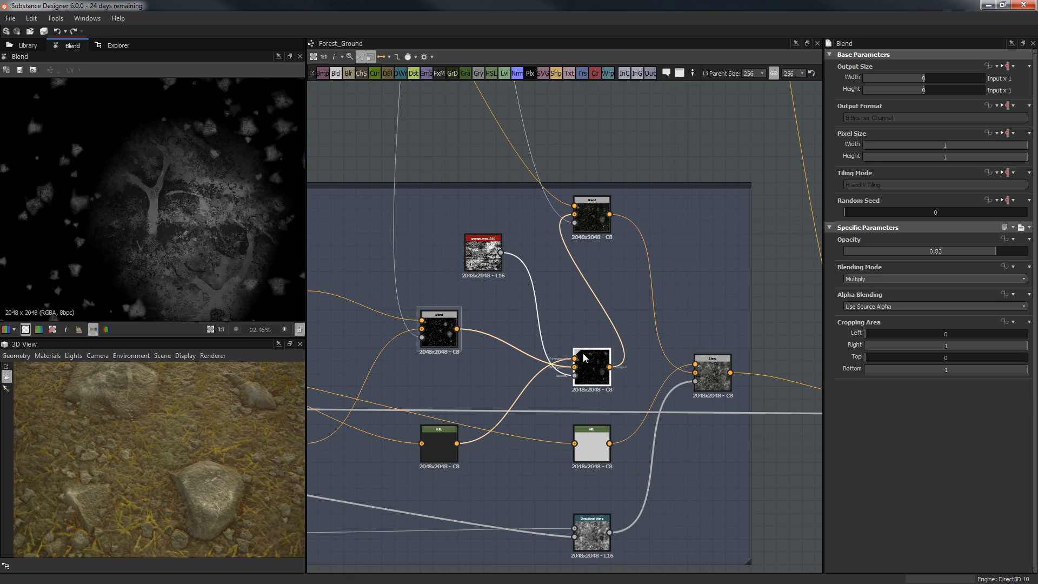
{"action": "double_click", "coordinate": [597, 217]}
{"action": "scroll", "coordinate": [607, 144], "scroll_direction": "down", "scroll_amount": 3}
{"action": "middle_click_drag", "start_coordinate": [607, 143], "coordinate": [561, 250]}
{"action": "middle_click_drag", "start_coordinate": [637, 374], "coordinate": [691, 533]}
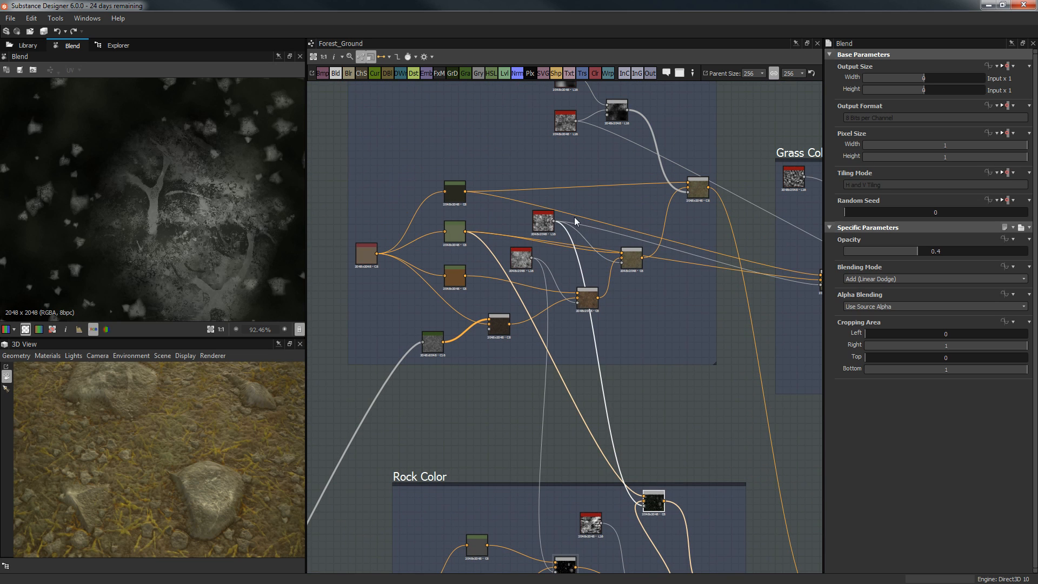
Step: Preview the green HSL node and the Clouds 3 mask, followed by the Add (Linear Dodge) Blend they feed in Rock Color
{"action": "scroll", "coordinate": [553, 219], "scroll_direction": "up", "scroll_amount": 2}
{"action": "middle_click_drag", "start_coordinate": [625, 364], "coordinate": [600, 257]}
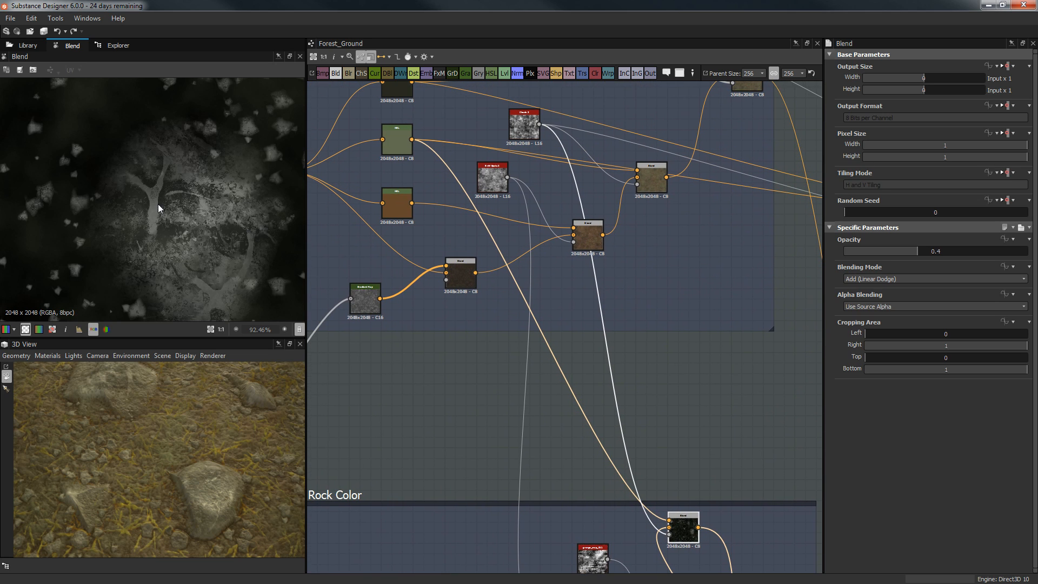
{"action": "double_click", "coordinate": [397, 150]}
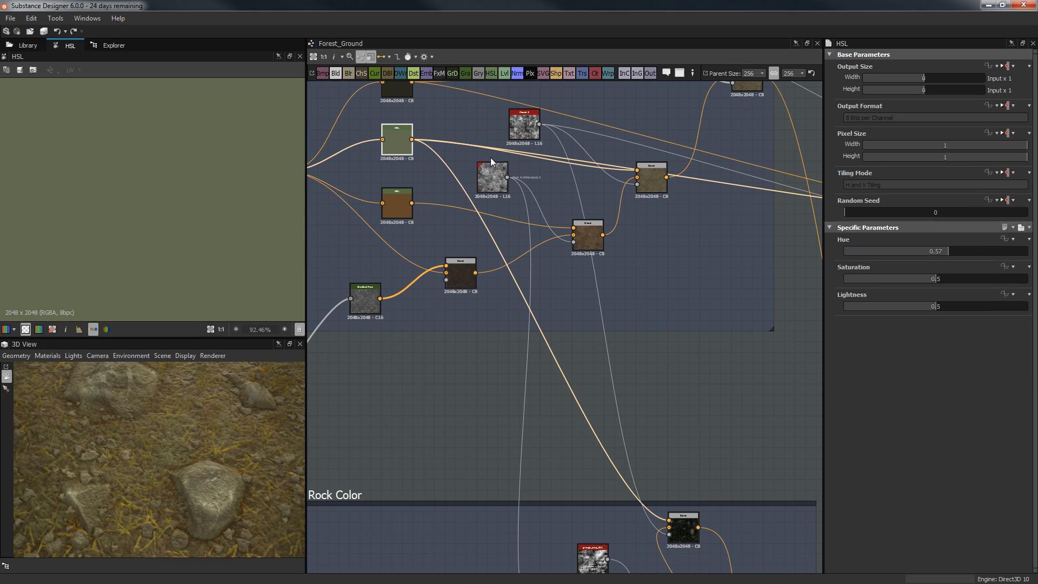
{"action": "double_click", "coordinate": [526, 126]}
{"action": "scroll", "coordinate": [512, 155], "scroll_direction": "up", "scroll_amount": 3}
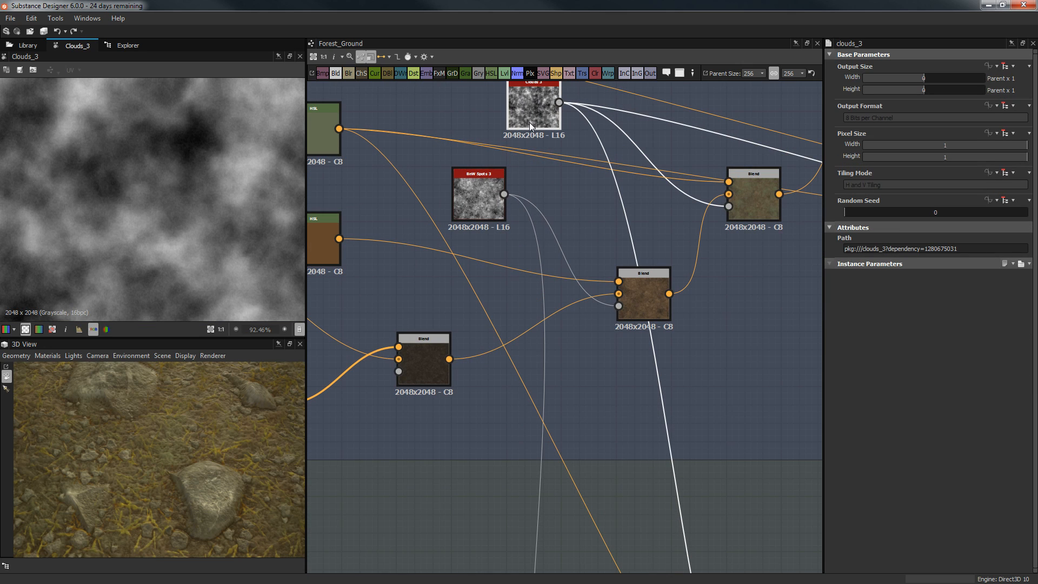
{"action": "middle_click_drag", "start_coordinate": [651, 352], "coordinate": [546, 108]}
{"action": "middle_click_drag", "start_coordinate": [652, 508], "coordinate": [606, 369]}
{"action": "double_click", "coordinate": [611, 376]}
{"action": "scroll", "coordinate": [46, 128], "scroll_direction": "down", "scroll_amount": 1}
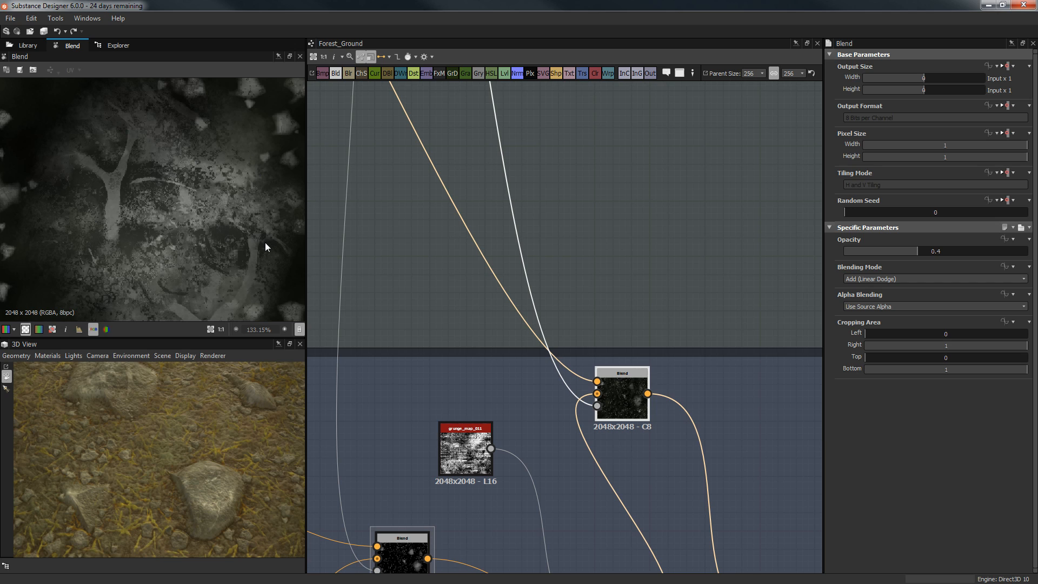
Step: Trace the Rock Color chain from its Uniform Color node and check the settings of the light HSL node
{"action": "middle_click_drag", "start_coordinate": [633, 235], "coordinate": [612, 123]}
{"action": "scroll", "coordinate": [612, 122], "scroll_direction": "down", "scroll_amount": 2}
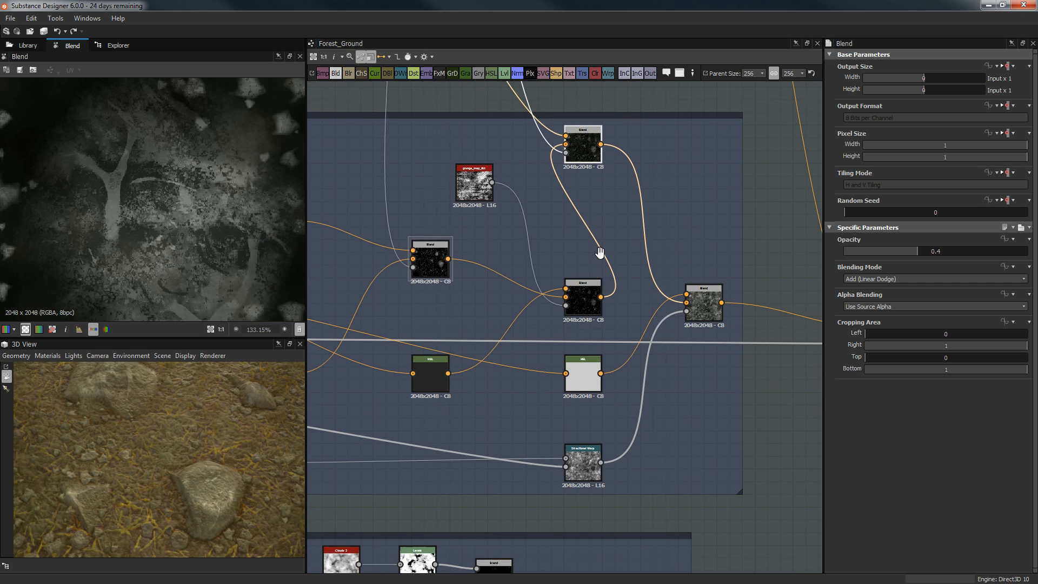
{"action": "middle_click_drag", "start_coordinate": [601, 252], "coordinate": [754, 218]}
{"action": "middle_click_drag", "start_coordinate": [575, 247], "coordinate": [619, 244]}
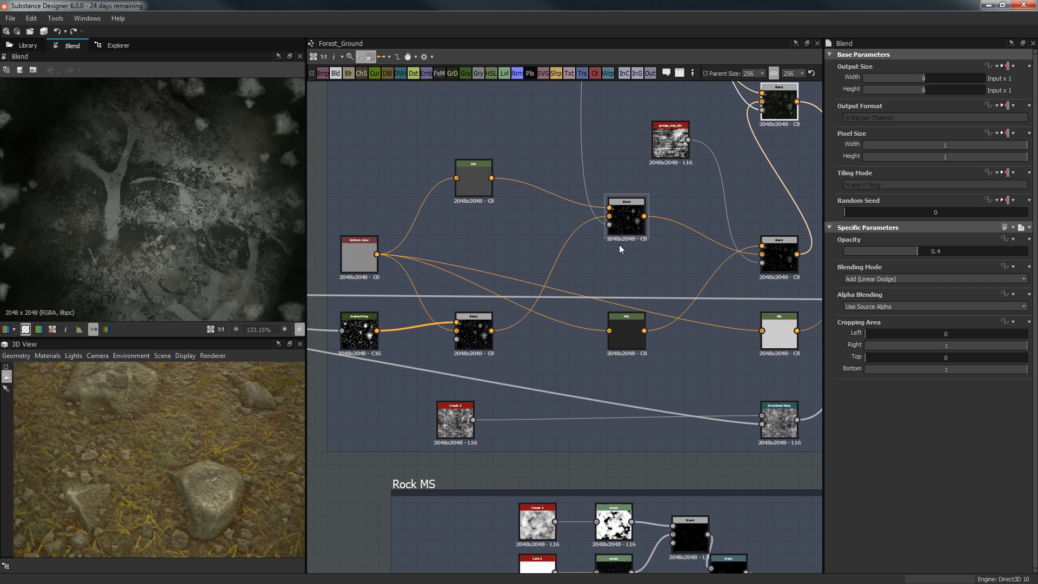
{"action": "left_click", "coordinate": [364, 260]}
{"action": "middle_click_drag", "start_coordinate": [491, 278], "coordinate": [446, 259]}
{"action": "left_click", "coordinate": [704, 326]}
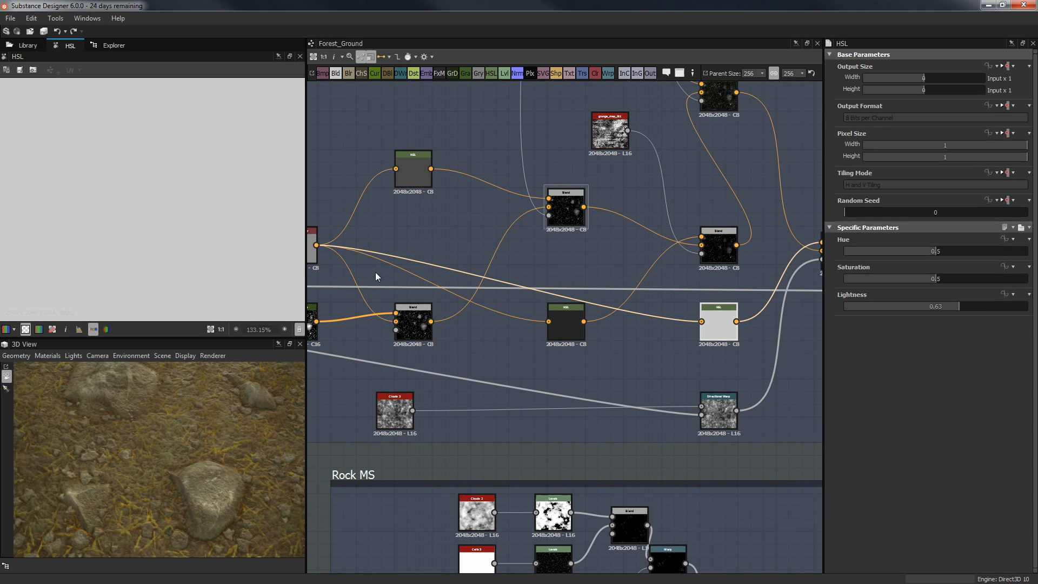
{"action": "middle_click_drag", "start_coordinate": [679, 329], "coordinate": [615, 317]}
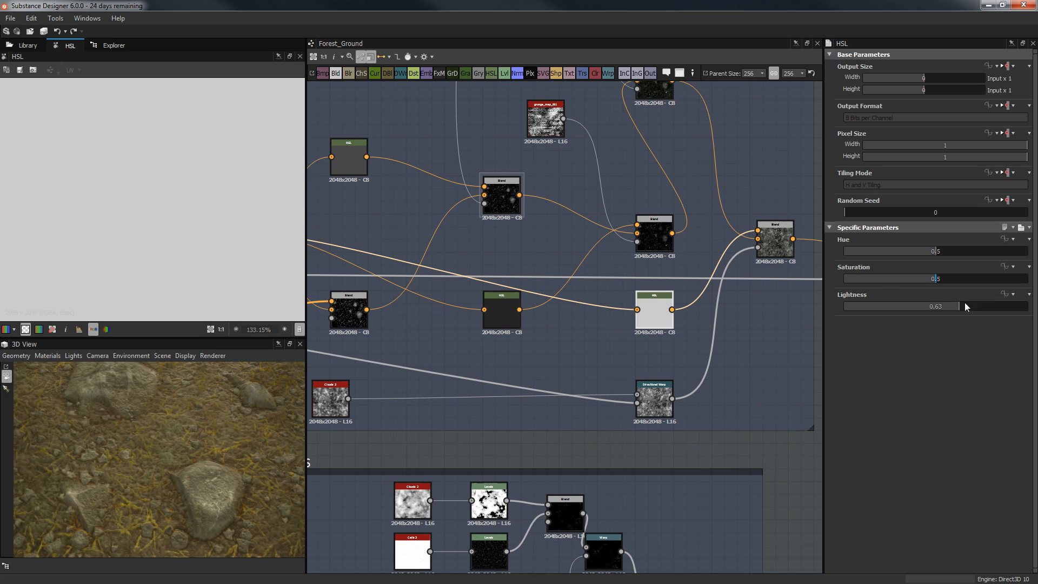
{"action": "mouse_move", "coordinate": [568, 348]}
{"action": "middle_mouse_down"}
{"action": "mouse_move", "coordinate": [607, 329]}
{"action": "mouse_move", "coordinate": [573, 342]}
{"action": "middle_mouse_up"}
{"action": "middle_click_drag", "start_coordinate": [743, 335], "coordinate": [699, 345]}
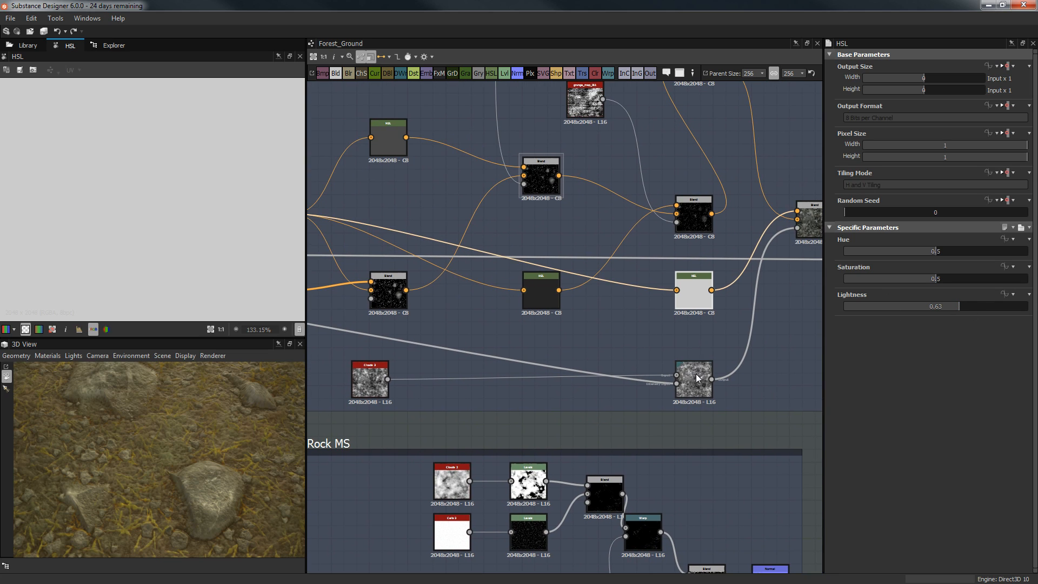
Step: Preview the Rock Color Directional Warp and trace its intensity input back to the Max (Lighten) rock Blend
{"action": "double_click", "coordinate": [694, 378]}
{"action": "middle_click_drag", "start_coordinate": [700, 290], "coordinate": [653, 303]}
{"action": "middle_click_drag", "start_coordinate": [475, 194], "coordinate": [651, 191]}
{"action": "scroll", "coordinate": [564, 202], "scroll_direction": "down", "scroll_amount": 4}
{"action": "middle_click_drag", "start_coordinate": [466, 214], "coordinate": [619, 237]}
{"action": "scroll", "coordinate": [552, 235], "scroll_direction": "up", "scroll_amount": 1}
{"action": "scroll", "coordinate": [86, 187], "scroll_direction": "down", "scroll_amount": 5}
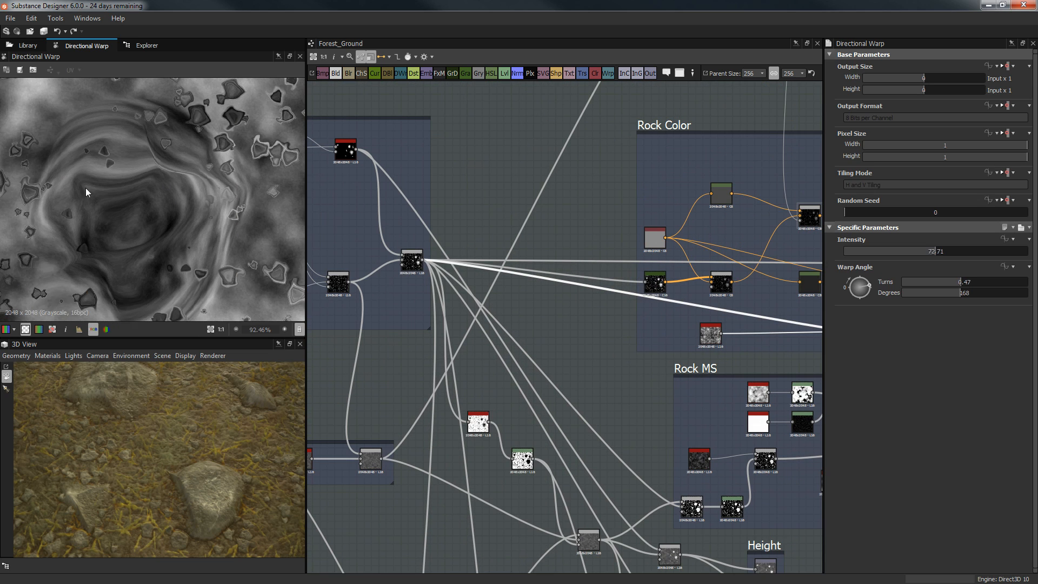
{"action": "middle_click_drag", "start_coordinate": [423, 191], "coordinate": [483, 161]}
{"action": "double_click", "coordinate": [473, 228]}
{"action": "middle_click_drag", "start_coordinate": [765, 254], "coordinate": [589, 256]}
{"action": "scroll", "coordinate": [688, 278], "scroll_direction": "up", "scroll_amount": 3}
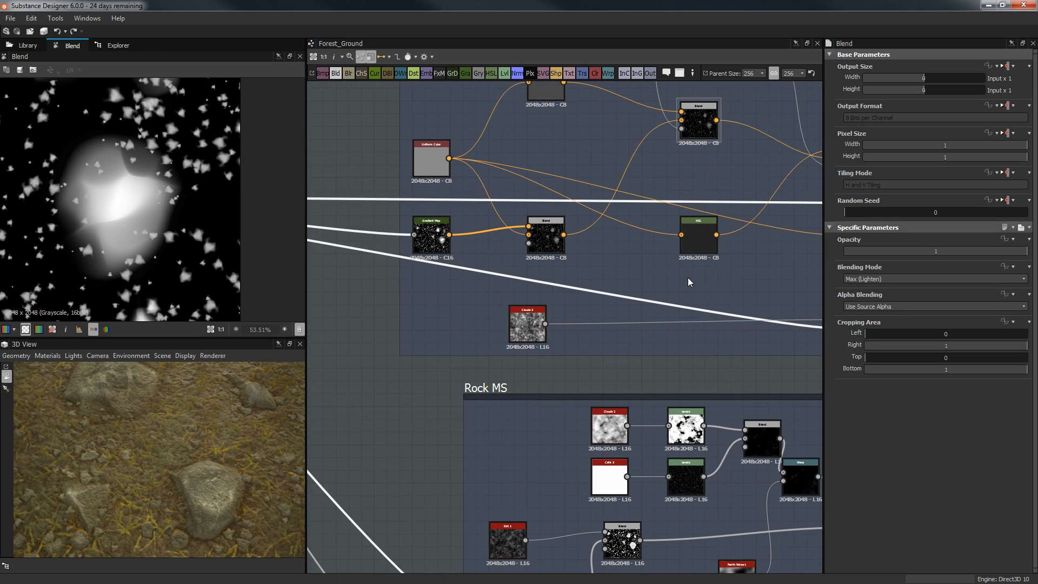
Step: Preview the Clouds 3 node at the bottom of the Rock Color frame and follow its link to the Directional Warp
{"action": "double_click", "coordinate": [528, 325]}
{"action": "middle_click_drag", "start_coordinate": [644, 329], "coordinate": [427, 334]}
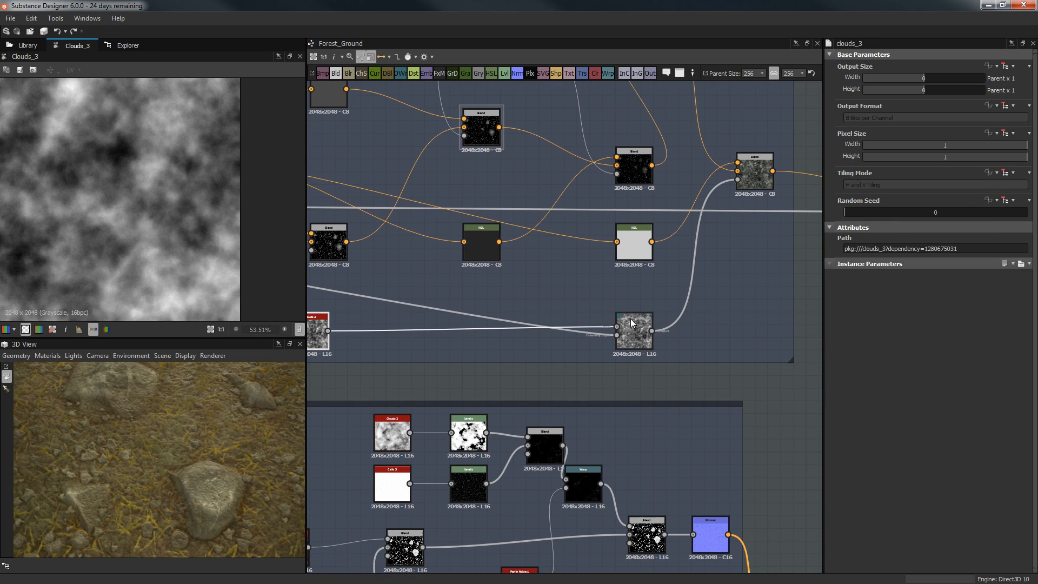
{"action": "middle_click_drag", "start_coordinate": [560, 303], "coordinate": [665, 281]}
{"action": "scroll", "coordinate": [414, 310], "scroll_direction": "up", "scroll_amount": 1}
{"action": "left_click_drag", "start_coordinate": [432, 316], "coordinate": [448, 295]}
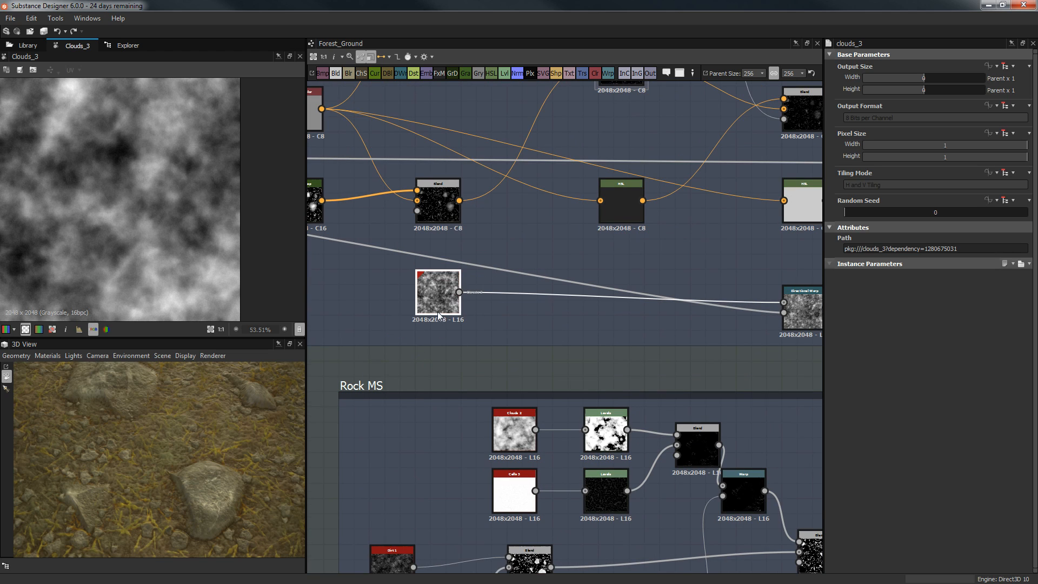
{"action": "scroll", "coordinate": [437, 312], "scroll_direction": "up", "scroll_amount": 4}
{"action": "scroll", "coordinate": [439, 287], "scroll_direction": "down", "scroll_amount": 4}
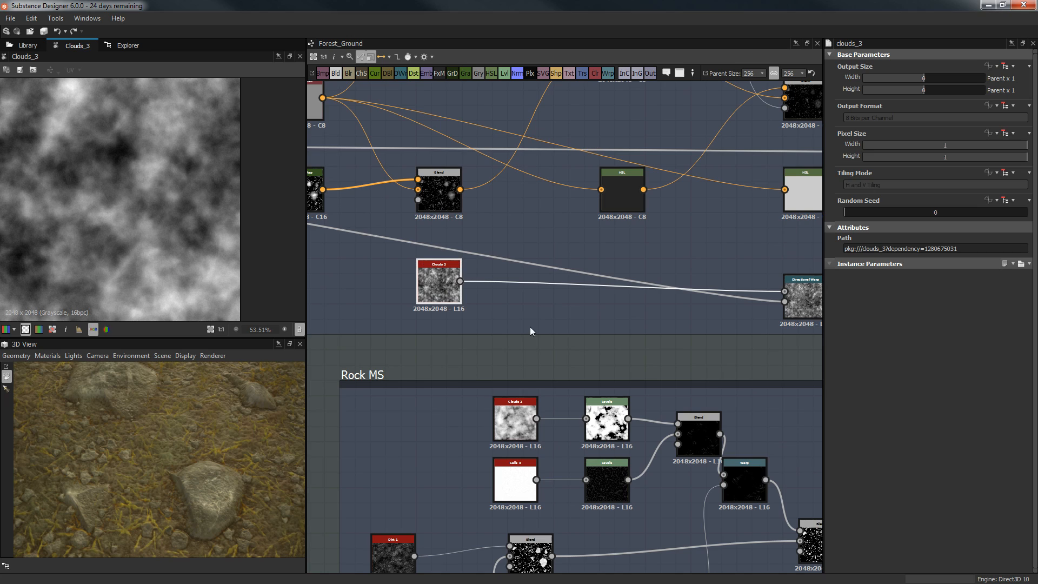
Step: Preview the Directional Warp again and move its Clouds 3 input node right beside it, below the light HSL node
{"action": "middle_click_drag", "start_coordinate": [615, 332], "coordinate": [526, 352]}
{"action": "double_click", "coordinate": [717, 332]}
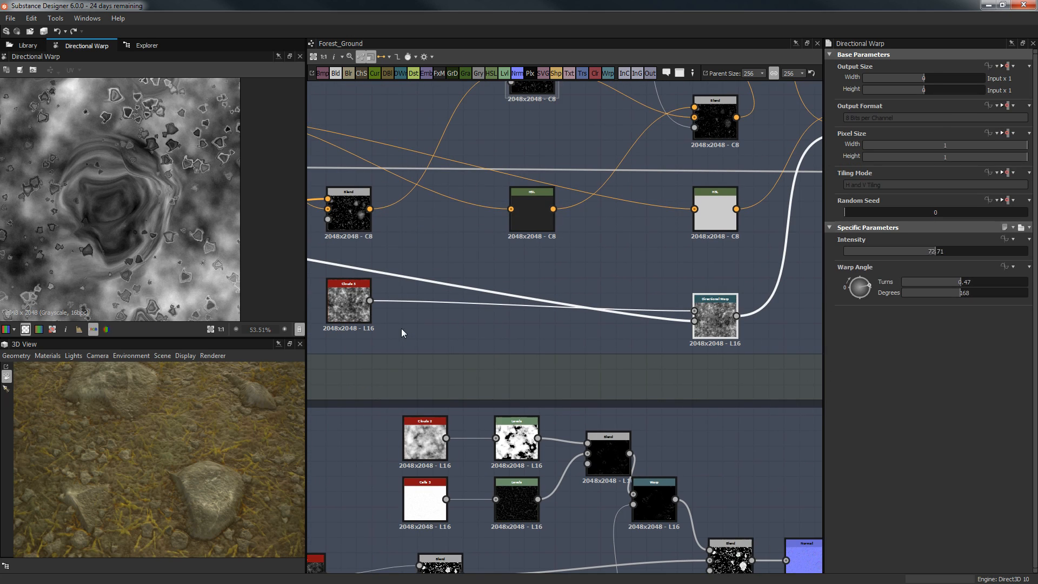
{"action": "left_click_drag", "start_coordinate": [349, 308], "coordinate": [624, 270]}
{"action": "middle_click_drag", "start_coordinate": [623, 270], "coordinate": [490, 296]}
{"action": "left_click", "coordinate": [578, 338]}
{"action": "left_click_drag", "start_coordinate": [581, 363], "coordinate": [578, 348]}
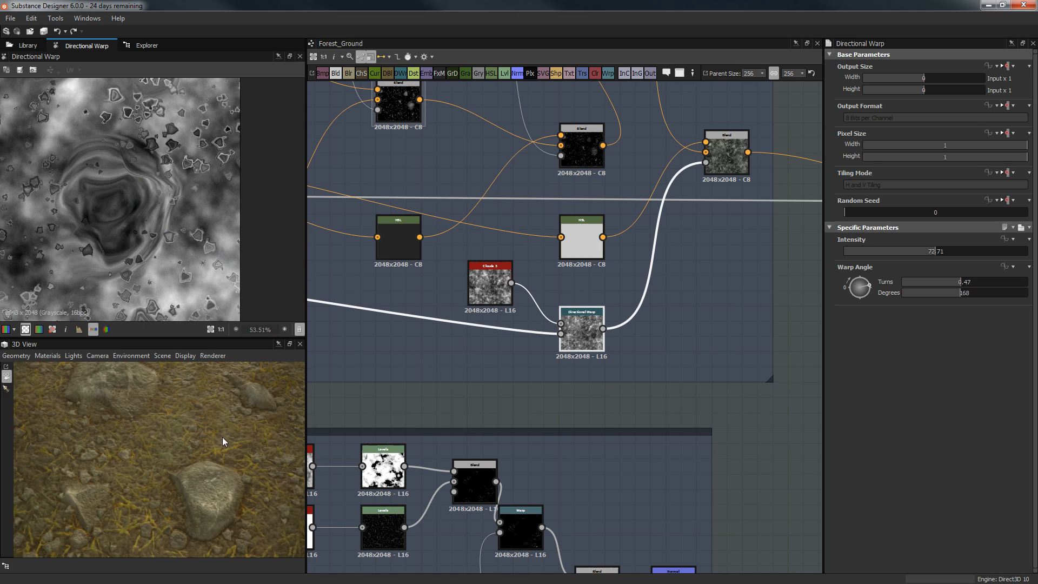
Step: Compare the Clouds 3 node with the Directional Warp result and inspect the warped rock edges up close
{"action": "scroll", "coordinate": [222, 433], "scroll_direction": "down", "scroll_amount": 3}
{"action": "double_click", "coordinate": [488, 280]}
{"action": "double_click", "coordinate": [589, 324]}
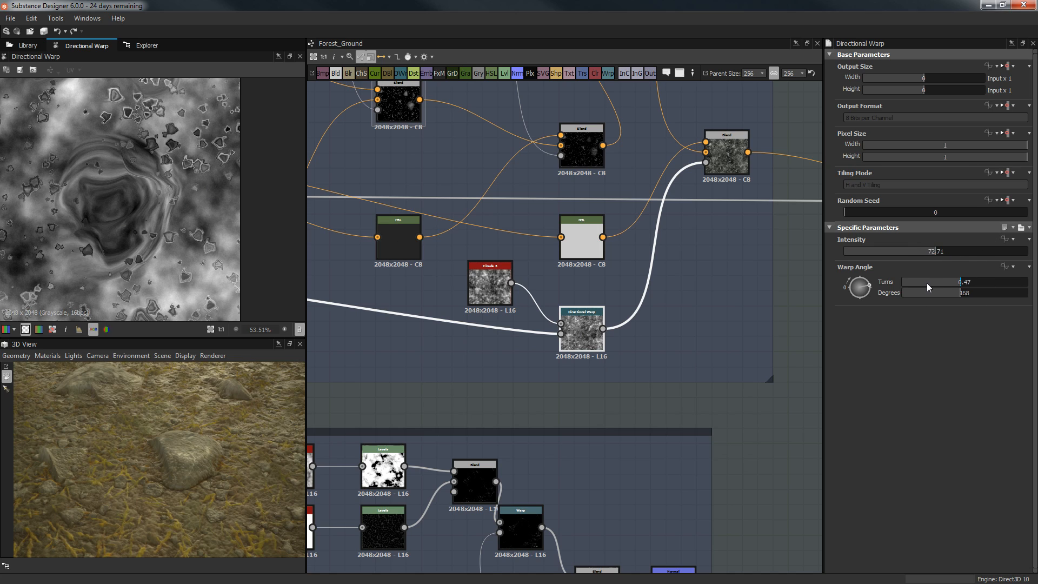
{"action": "scroll", "coordinate": [205, 261], "scroll_direction": "up", "scroll_amount": 8}
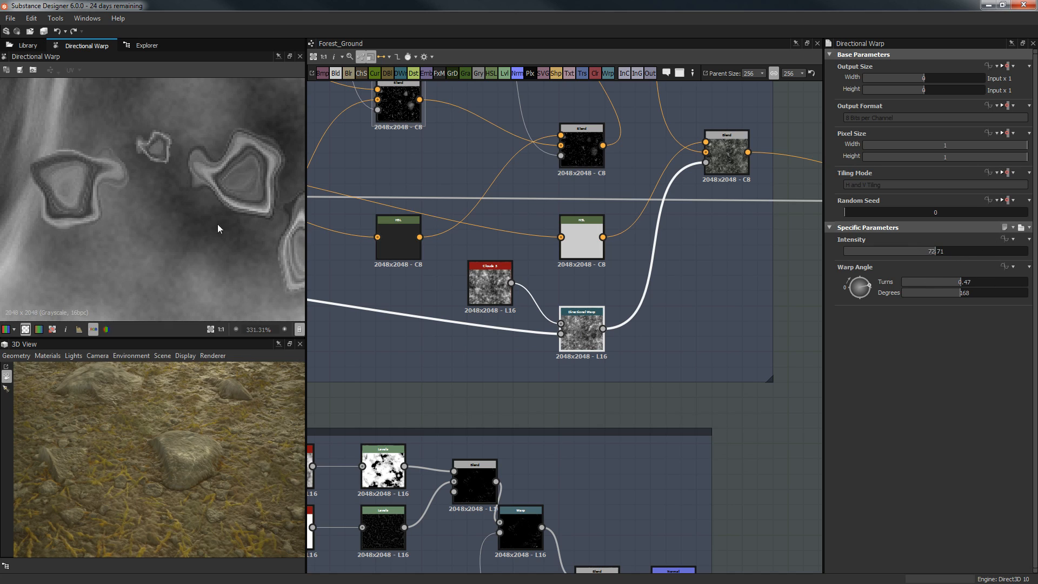
{"action": "scroll", "coordinate": [224, 179], "scroll_direction": "down", "scroll_amount": 6}
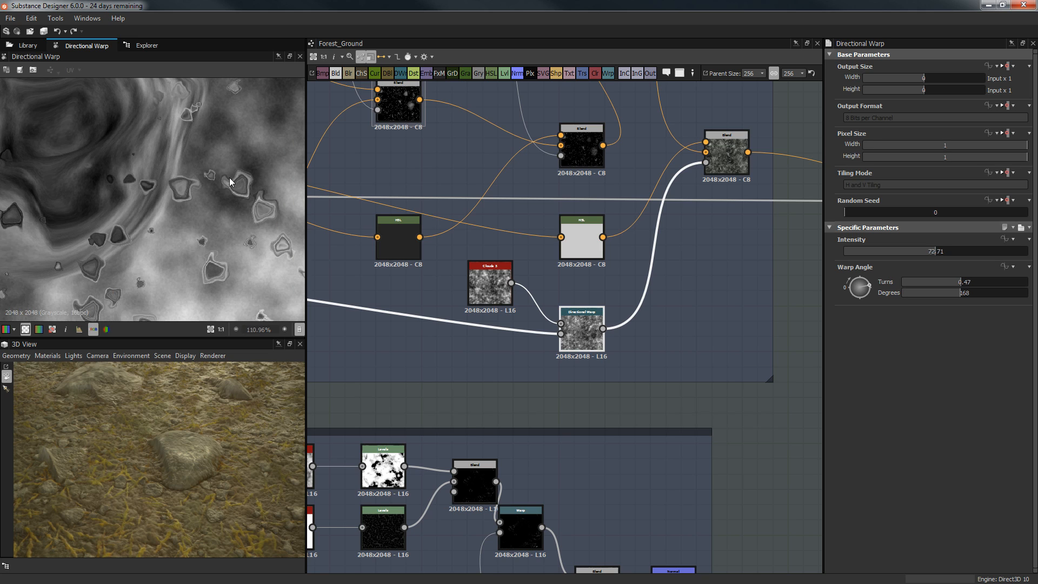
{"action": "middle_click_drag", "start_coordinate": [226, 207], "coordinate": [255, 182]}
{"action": "scroll", "coordinate": [219, 262], "scroll_direction": "down", "scroll_amount": 2}
{"action": "middle_click_drag", "start_coordinate": [221, 264], "coordinate": [237, 234]}
{"action": "scroll", "coordinate": [209, 176], "scroll_direction": "up", "scroll_amount": 3}
{"action": "middle_click_drag", "start_coordinate": [237, 193], "coordinate": [226, 229]}
{"action": "middle_click_drag", "start_coordinate": [173, 264], "coordinate": [205, 265]}
{"action": "scroll", "coordinate": [205, 265], "scroll_direction": "down", "scroll_amount": 3}
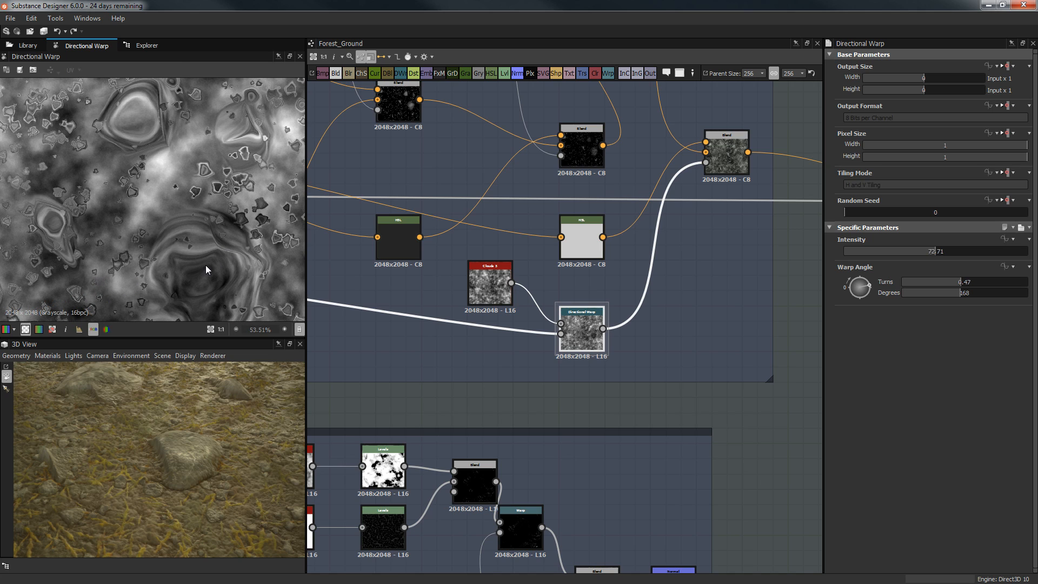
Step: Preview the last Add (Linear Dodge) Blend in Rock Color and examine the warped detail on the large rock
{"action": "double_click", "coordinate": [731, 171]}
{"action": "middle_click_drag", "start_coordinate": [203, 261], "coordinate": [187, 200]}
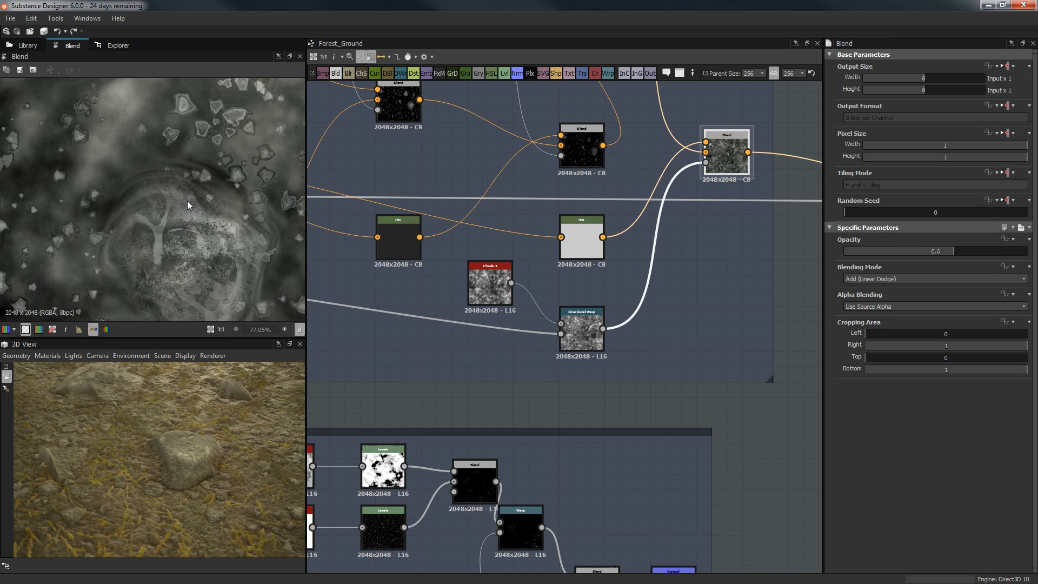
{"action": "scroll", "coordinate": [115, 167], "scroll_direction": "up", "scroll_amount": 2}
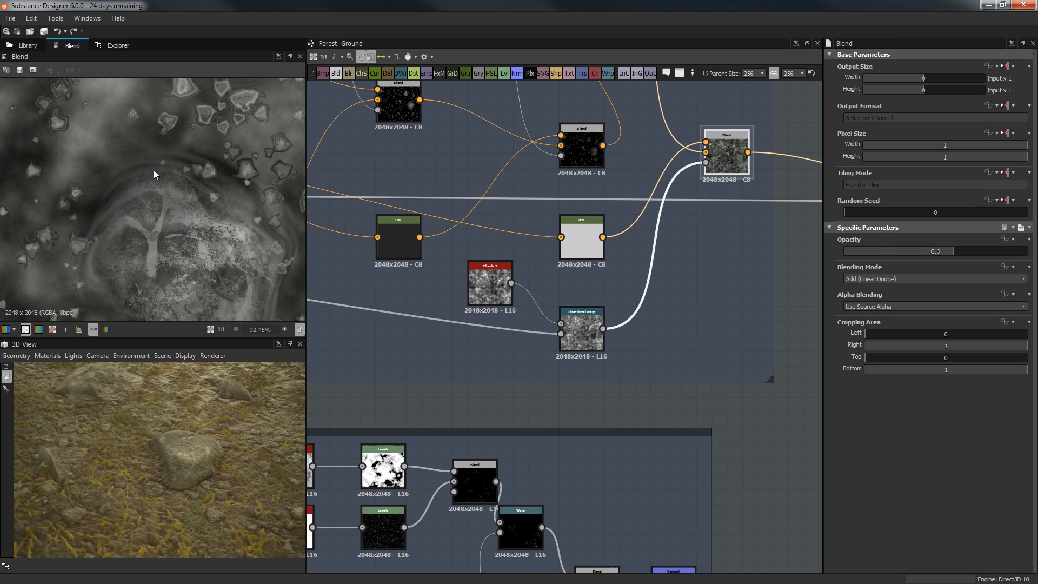
{"action": "scroll", "coordinate": [135, 255], "scroll_direction": "down", "scroll_amount": 1}
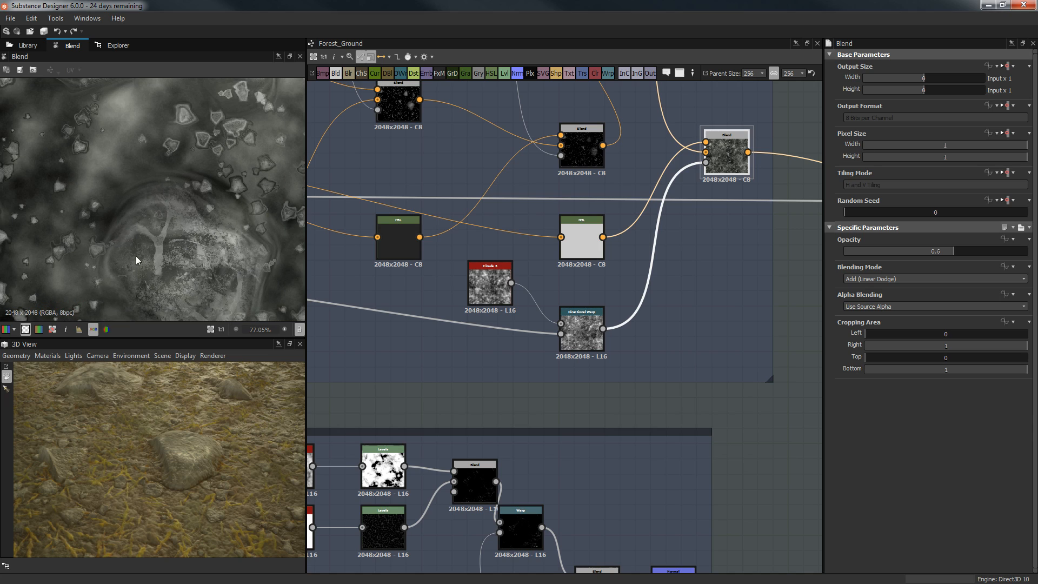
{"action": "scroll", "coordinate": [210, 254], "scroll_direction": "up", "scroll_amount": 1}
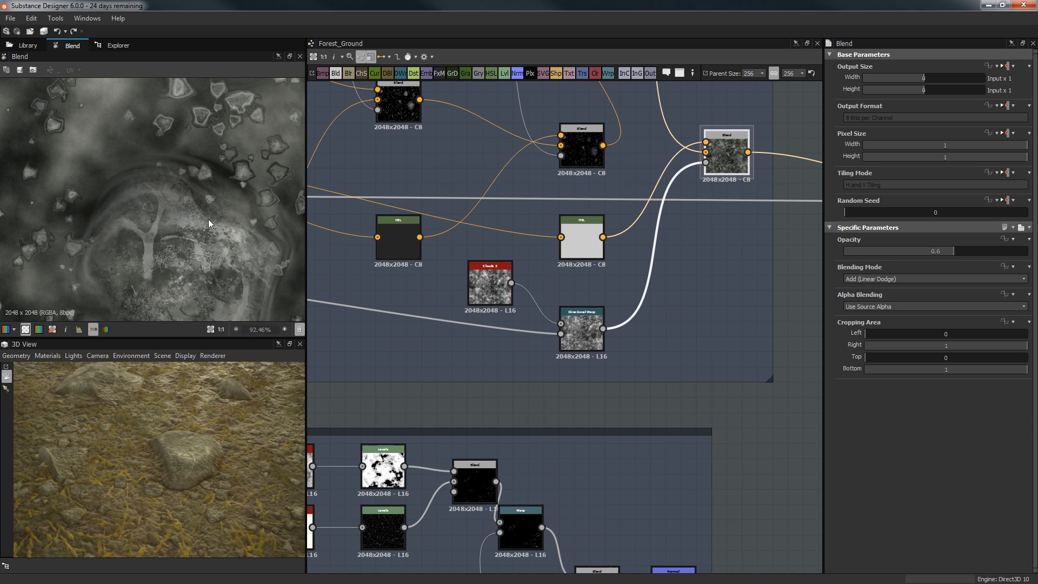
{"action": "middle_click_drag", "start_coordinate": [187, 268], "coordinate": [171, 170]}
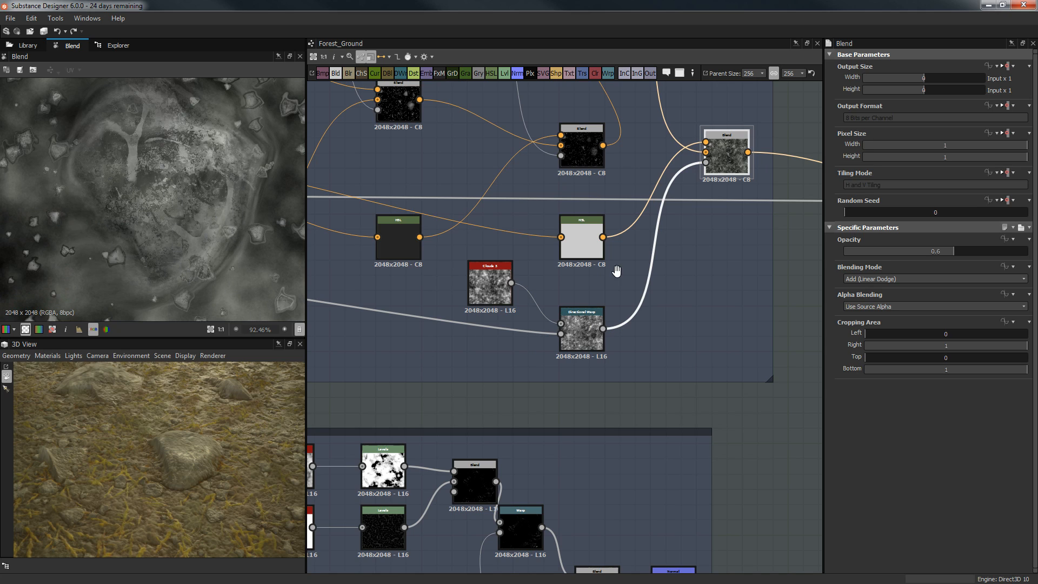
Step: Follow the Rock Color output to the Copy Blend that merges it with the ground color, and preview that Blend
{"action": "middle_click_drag", "start_coordinate": [616, 270], "coordinate": [482, 280]}
{"action": "middle_click_drag", "start_coordinate": [544, 241], "coordinate": [478, 296]}
{"action": "scroll", "coordinate": [479, 297], "scroll_direction": "down", "scroll_amount": 3}
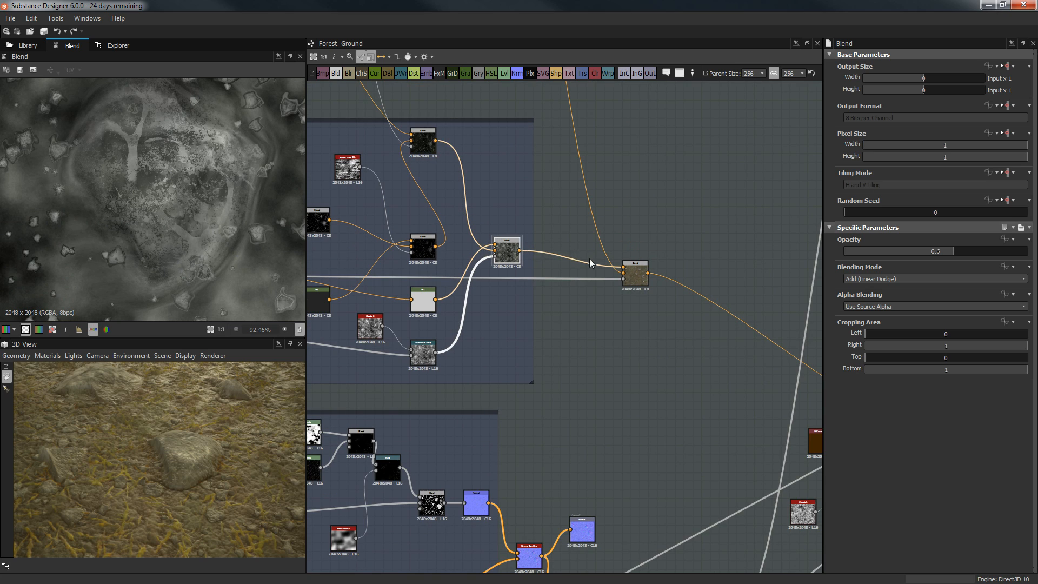
{"action": "left_click", "coordinate": [621, 269]}
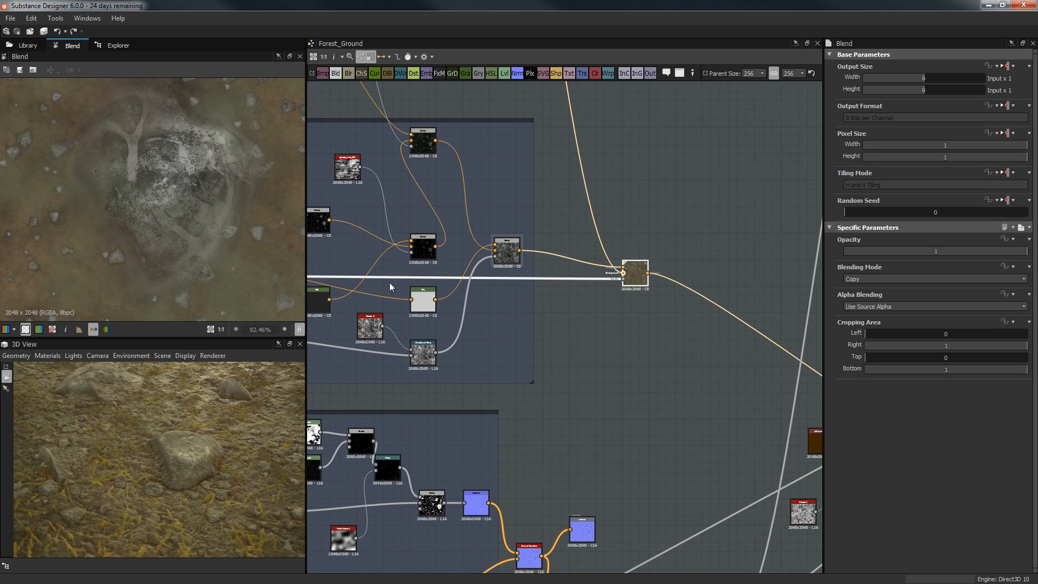
Step: Preview the final Blend of the ground color frame and move it down toward the frame's lower edge
{"action": "scroll", "coordinate": [156, 238], "scroll_direction": "down", "scroll_amount": 3}
{"action": "middle_click_drag", "start_coordinate": [514, 218], "coordinate": [567, 466]}
{"action": "scroll", "coordinate": [510, 304], "scroll_direction": "down", "scroll_amount": 2}
{"action": "left_click", "coordinate": [503, 136]}
{"action": "left_click_drag", "start_coordinate": [503, 136], "coordinate": [499, 244]}
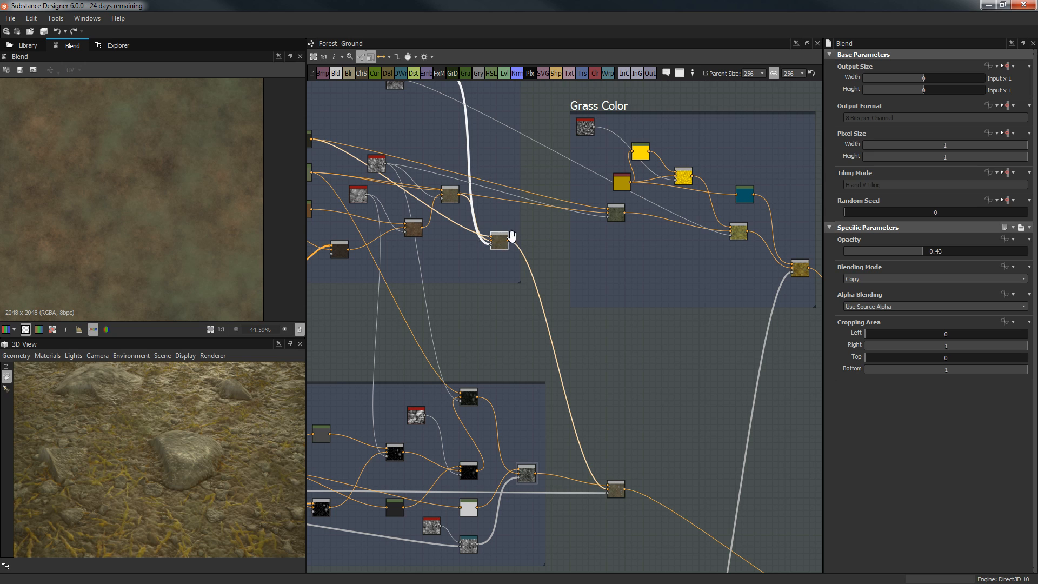
Step: Follow the ground color into the combined rock and ground Blend, and preview the Min (Darken) Blend after it
{"action": "middle_click_drag", "start_coordinate": [512, 236], "coordinate": [572, 371]}
{"action": "scroll", "coordinate": [572, 371], "scroll_direction": "down", "scroll_amount": 3}
{"action": "scroll", "coordinate": [586, 405], "scroll_direction": "up", "scroll_amount": 4}
{"action": "middle_click_drag", "start_coordinate": [598, 457], "coordinate": [555, 289]}
{"action": "scroll", "coordinate": [591, 255], "scroll_direction": "down", "scroll_amount": 2}
{"action": "left_click", "coordinate": [618, 360]}
{"action": "middle_click_drag", "start_coordinate": [641, 413], "coordinate": [471, 299]}
{"action": "scroll", "coordinate": [713, 370], "scroll_direction": "up", "scroll_amount": 2}
{"action": "left_click", "coordinate": [697, 372]}
{"action": "scroll", "coordinate": [187, 238], "scroll_direction": "down", "scroll_amount": 1}
{"action": "scroll", "coordinate": [187, 239], "scroll_direction": "down", "scroll_amount": 3}
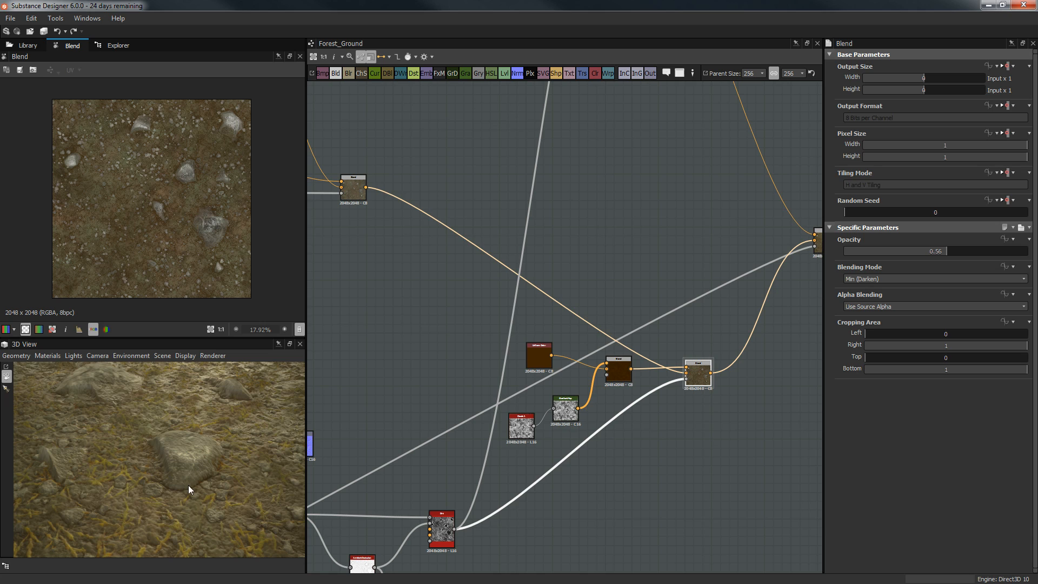
Step: Inspect the Clouds 1, Gradient Map, brown Uniform Color and Multiply Blend nodes feeding the Min (Darken) Blend
{"action": "middle_click_drag", "start_coordinate": [727, 414], "coordinate": [698, 375]}
{"action": "scroll", "coordinate": [697, 374], "scroll_direction": "up", "scroll_amount": 2}
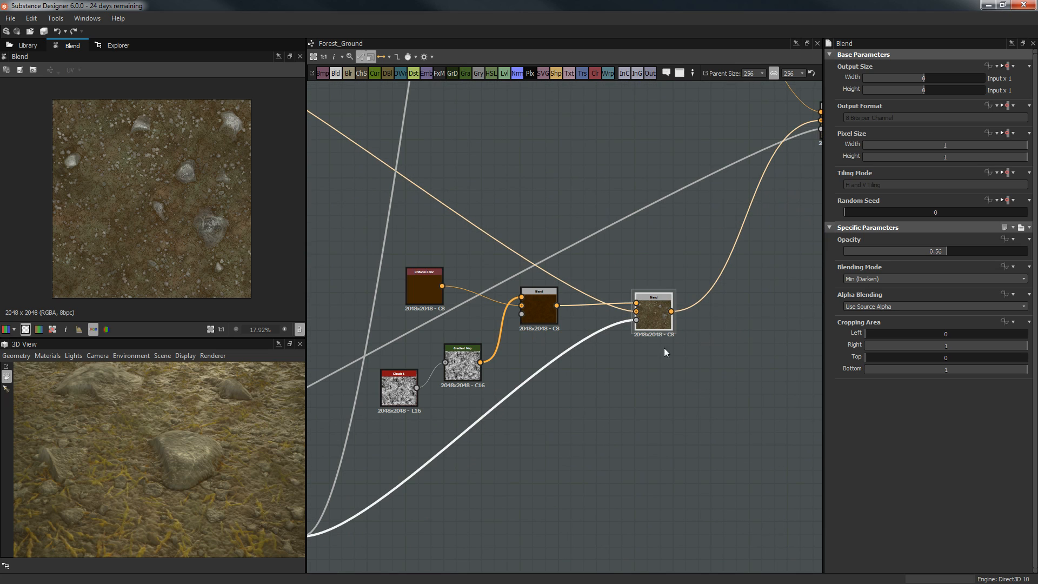
{"action": "middle_click_drag", "start_coordinate": [630, 311], "coordinate": [679, 293]}
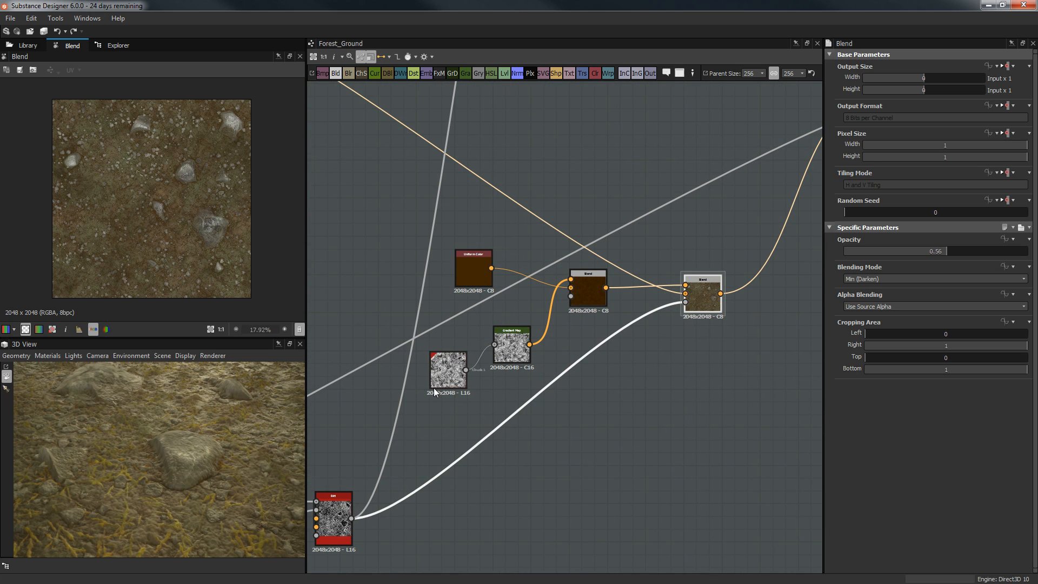
{"action": "left_click", "coordinate": [454, 379]}
{"action": "left_click", "coordinate": [511, 345]}
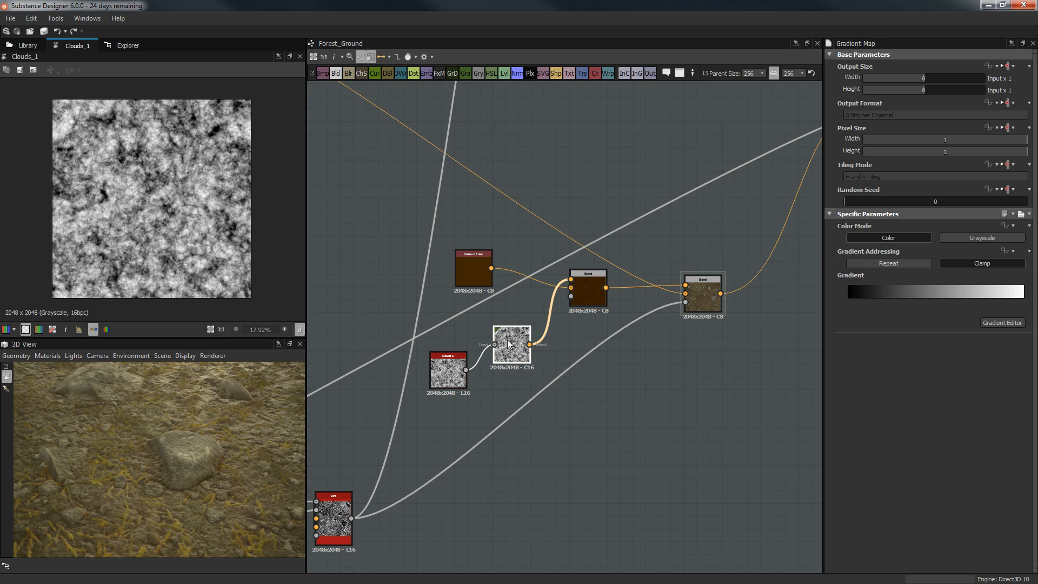
{"action": "left_click", "coordinate": [473, 272]}
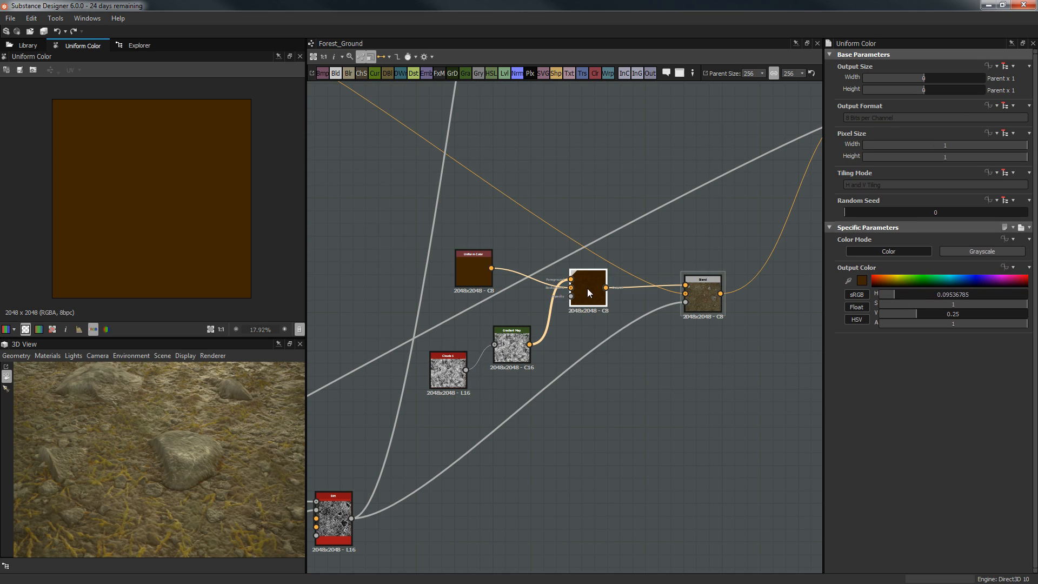
{"action": "left_click", "coordinate": [587, 290]}
{"action": "scroll", "coordinate": [732, 333], "scroll_direction": "up", "scroll_amount": 2}
Step: Preview the Min (Darken) Blend and examine its ground and rocks up close
{"action": "left_click", "coordinate": [701, 300]}
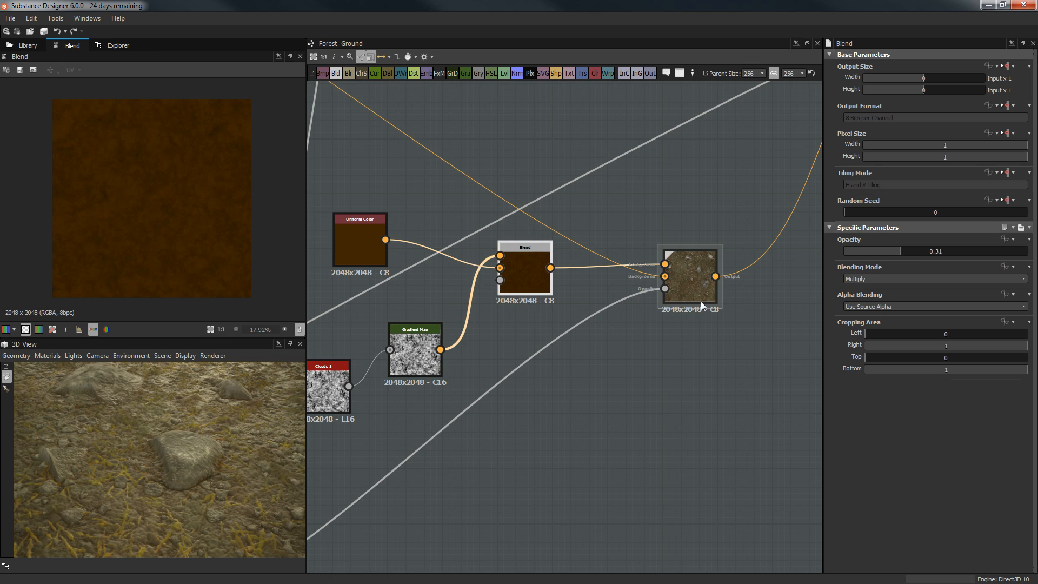
{"action": "scroll", "coordinate": [173, 182], "scroll_direction": "up", "scroll_amount": 5}
{"action": "scroll", "coordinate": [178, 187], "scroll_direction": "up", "scroll_amount": 2}
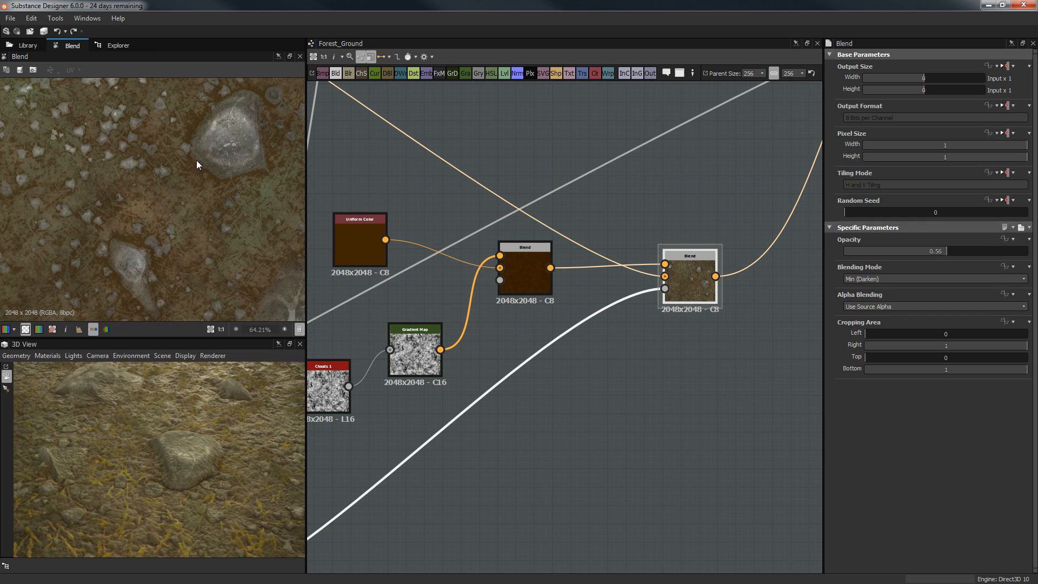
Step: Follow the Min (Darken) Blend's output to the last Blend before the baseColor output and preview its Max (Lighten) grass combination
{"action": "scroll", "coordinate": [199, 209], "scroll_direction": "down", "scroll_amount": 3}
{"action": "scroll", "coordinate": [746, 433], "scroll_direction": "down", "scroll_amount": 4}
{"action": "middle_click_drag", "start_coordinate": [681, 435], "coordinate": [563, 372]}
{"action": "middle_click_drag", "start_coordinate": [633, 270], "coordinate": [546, 422]}
{"action": "left_click", "coordinate": [639, 311]}
{"action": "double_click", "coordinate": [637, 308]}
{"action": "scroll", "coordinate": [162, 214], "scroll_direction": "up", "scroll_amount": 2}
{"action": "scroll", "coordinate": [782, 204], "scroll_direction": "down", "scroll_amount": 3}
{"action": "middle_click_drag", "start_coordinate": [653, 223], "coordinate": [438, 315]}
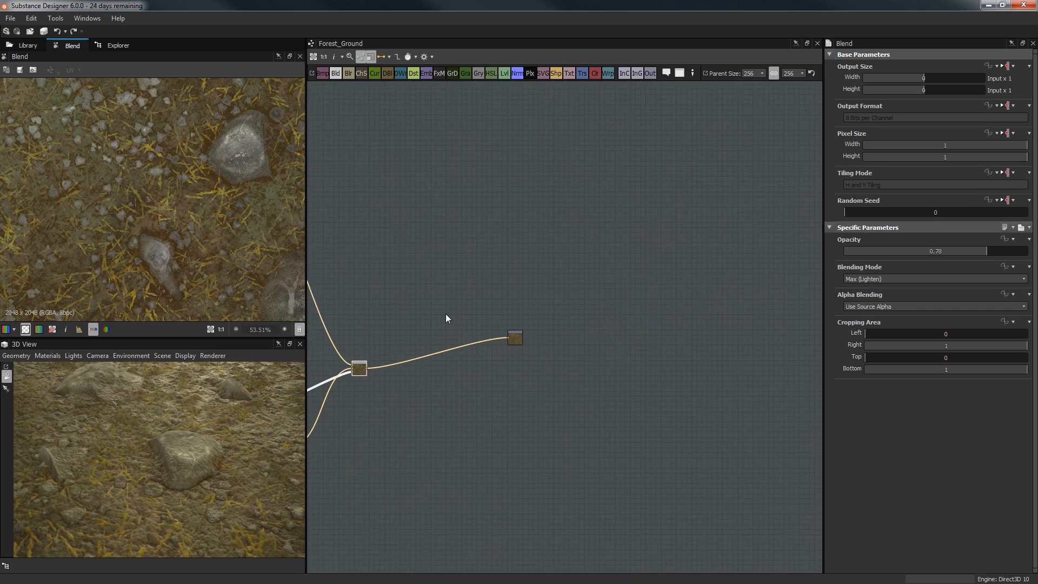
Step: Move the baseColor output node close beside the final Blend and preview its full texture
{"action": "left_click_drag", "start_coordinate": [517, 349], "coordinate": [409, 366]}
{"action": "double_click", "coordinate": [408, 366]}
{"action": "scroll", "coordinate": [193, 208], "scroll_direction": "down", "scroll_amount": 6}
{"action": "scroll", "coordinate": [193, 208], "scroll_direction": "up", "scroll_amount": 1}
Step: Examine the rocks and grassy ground on the 3D material from several angles, and review the overall layout of the node graph
{"action": "mouse_move", "coordinate": [206, 466]}
{"action": "left_mouse_down"}
{"action": "mouse_move", "coordinate": [187, 463]}
{"action": "mouse_move", "coordinate": [213, 465]}
{"action": "mouse_move", "coordinate": [199, 452]}
{"action": "left_mouse_up"}
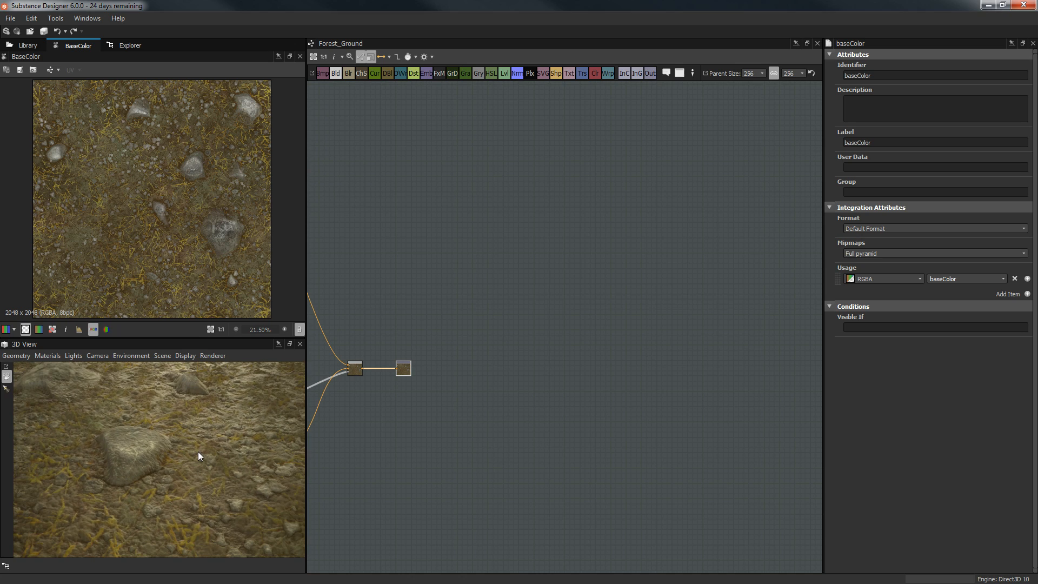
{"action": "left_click_drag", "start_coordinate": [260, 427], "coordinate": [196, 431]}
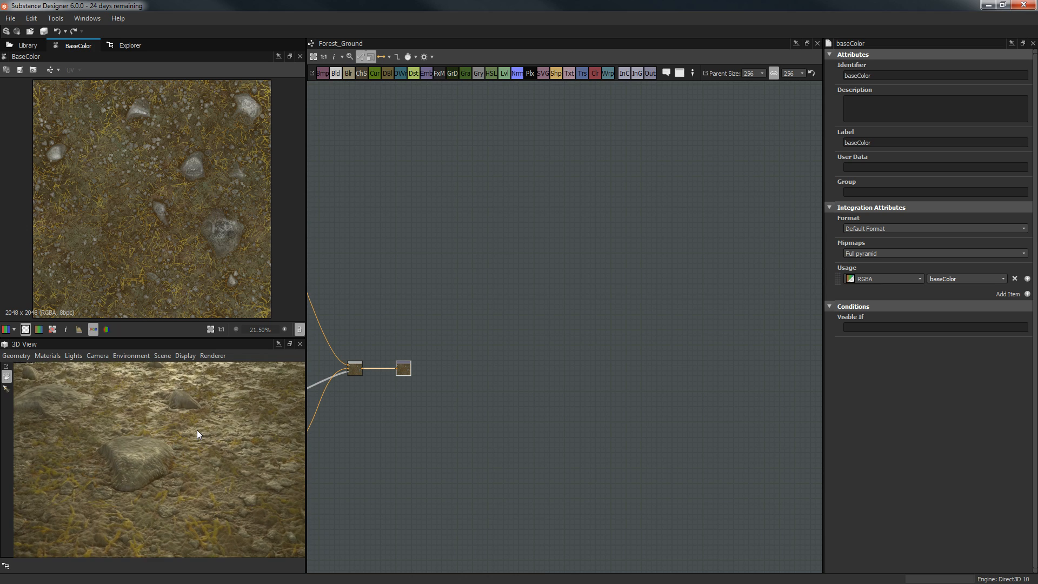
{"action": "scroll", "coordinate": [479, 380], "scroll_direction": "down", "scroll_amount": 3}
{"action": "middle_click_drag", "start_coordinate": [479, 380], "coordinate": [745, 283]}
{"action": "scroll", "coordinate": [624, 306], "scroll_direction": "down", "scroll_amount": 2}
{"action": "middle_click_drag", "start_coordinate": [538, 354], "coordinate": [706, 287]}
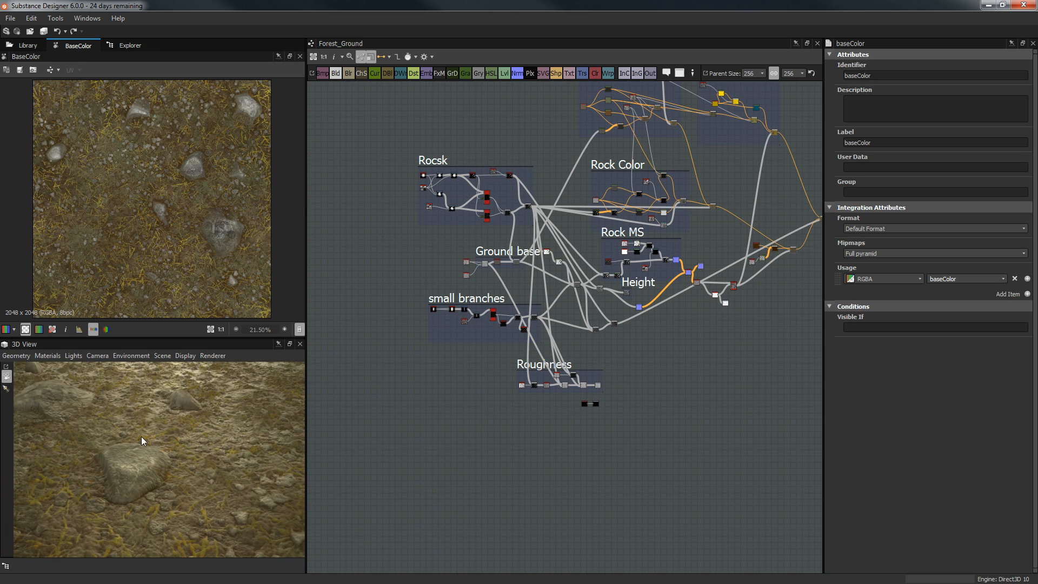
{"action": "left_click_drag", "start_coordinate": [185, 436], "coordinate": [209, 467]}
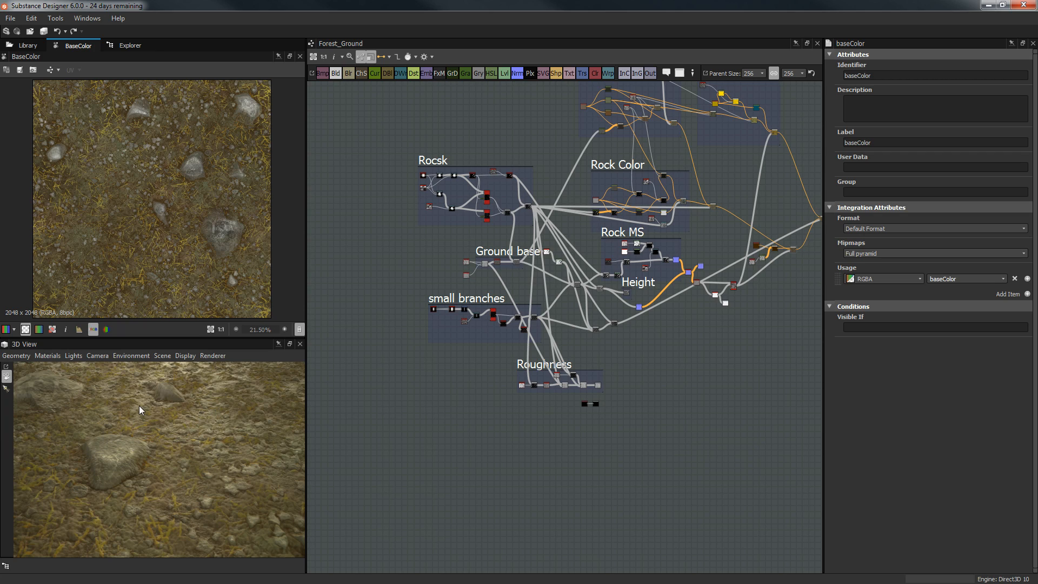
{"action": "middle_click_drag", "start_coordinate": [652, 132], "coordinate": [529, 184]}
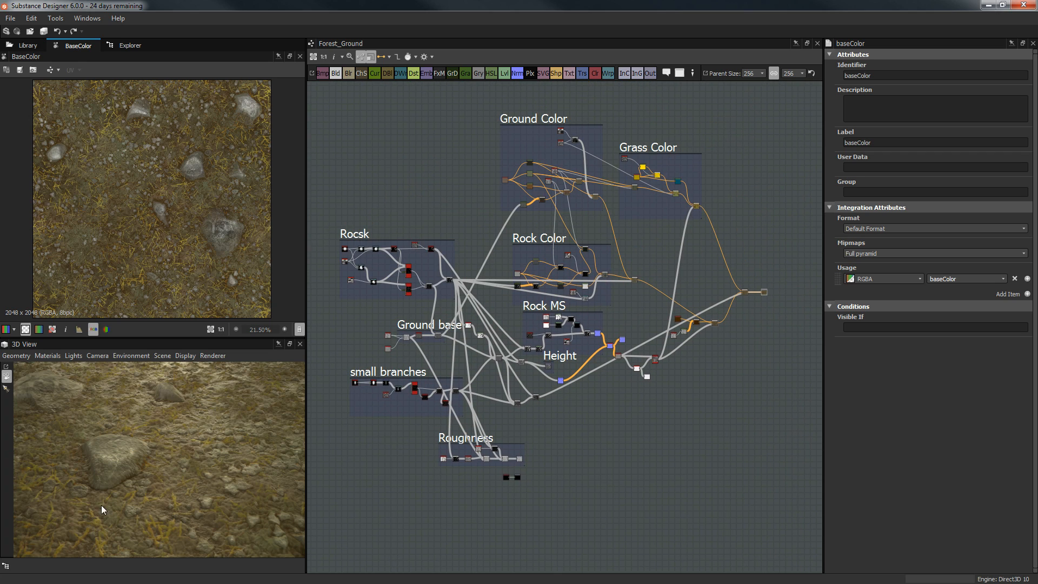